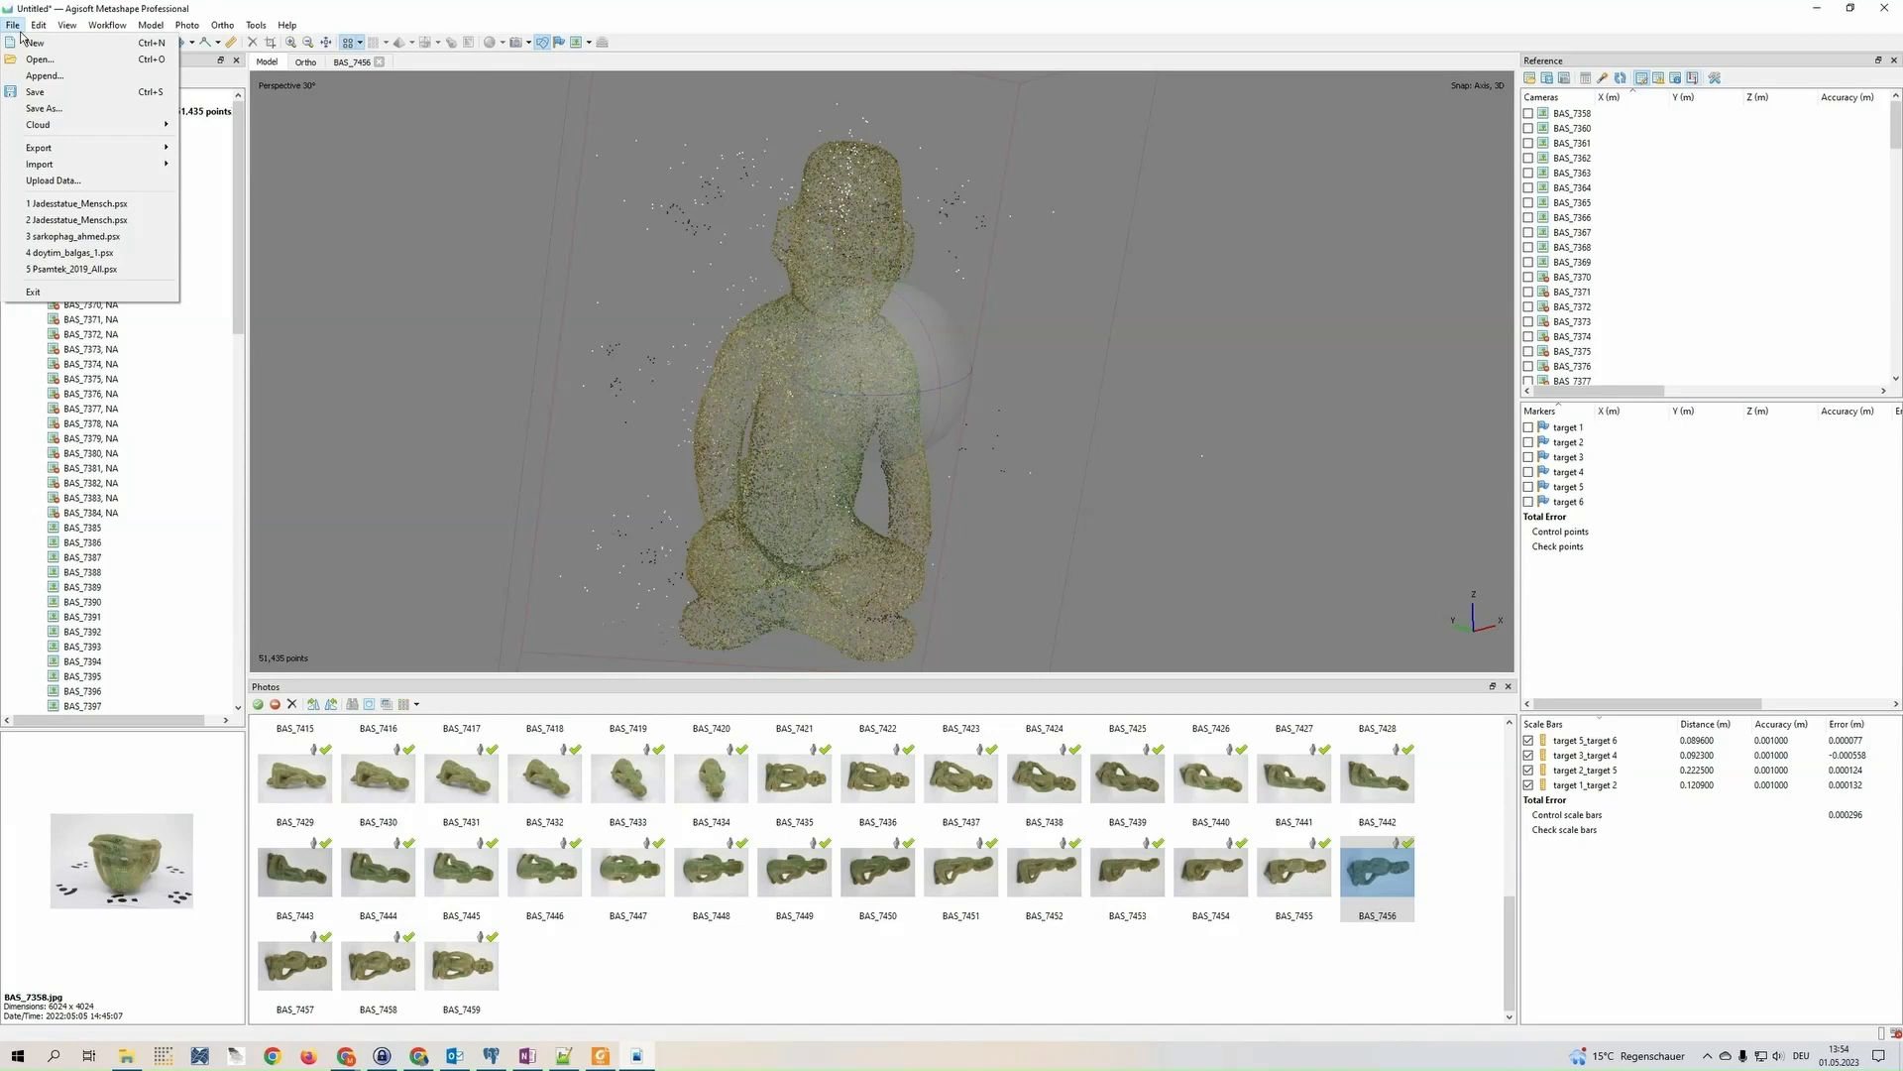
# Save the project under a new name as Jadesstatue_Mensch_2.psx in the GB321_Jadestatue_Mensch_export folder
pyautogui.click(83, 109)
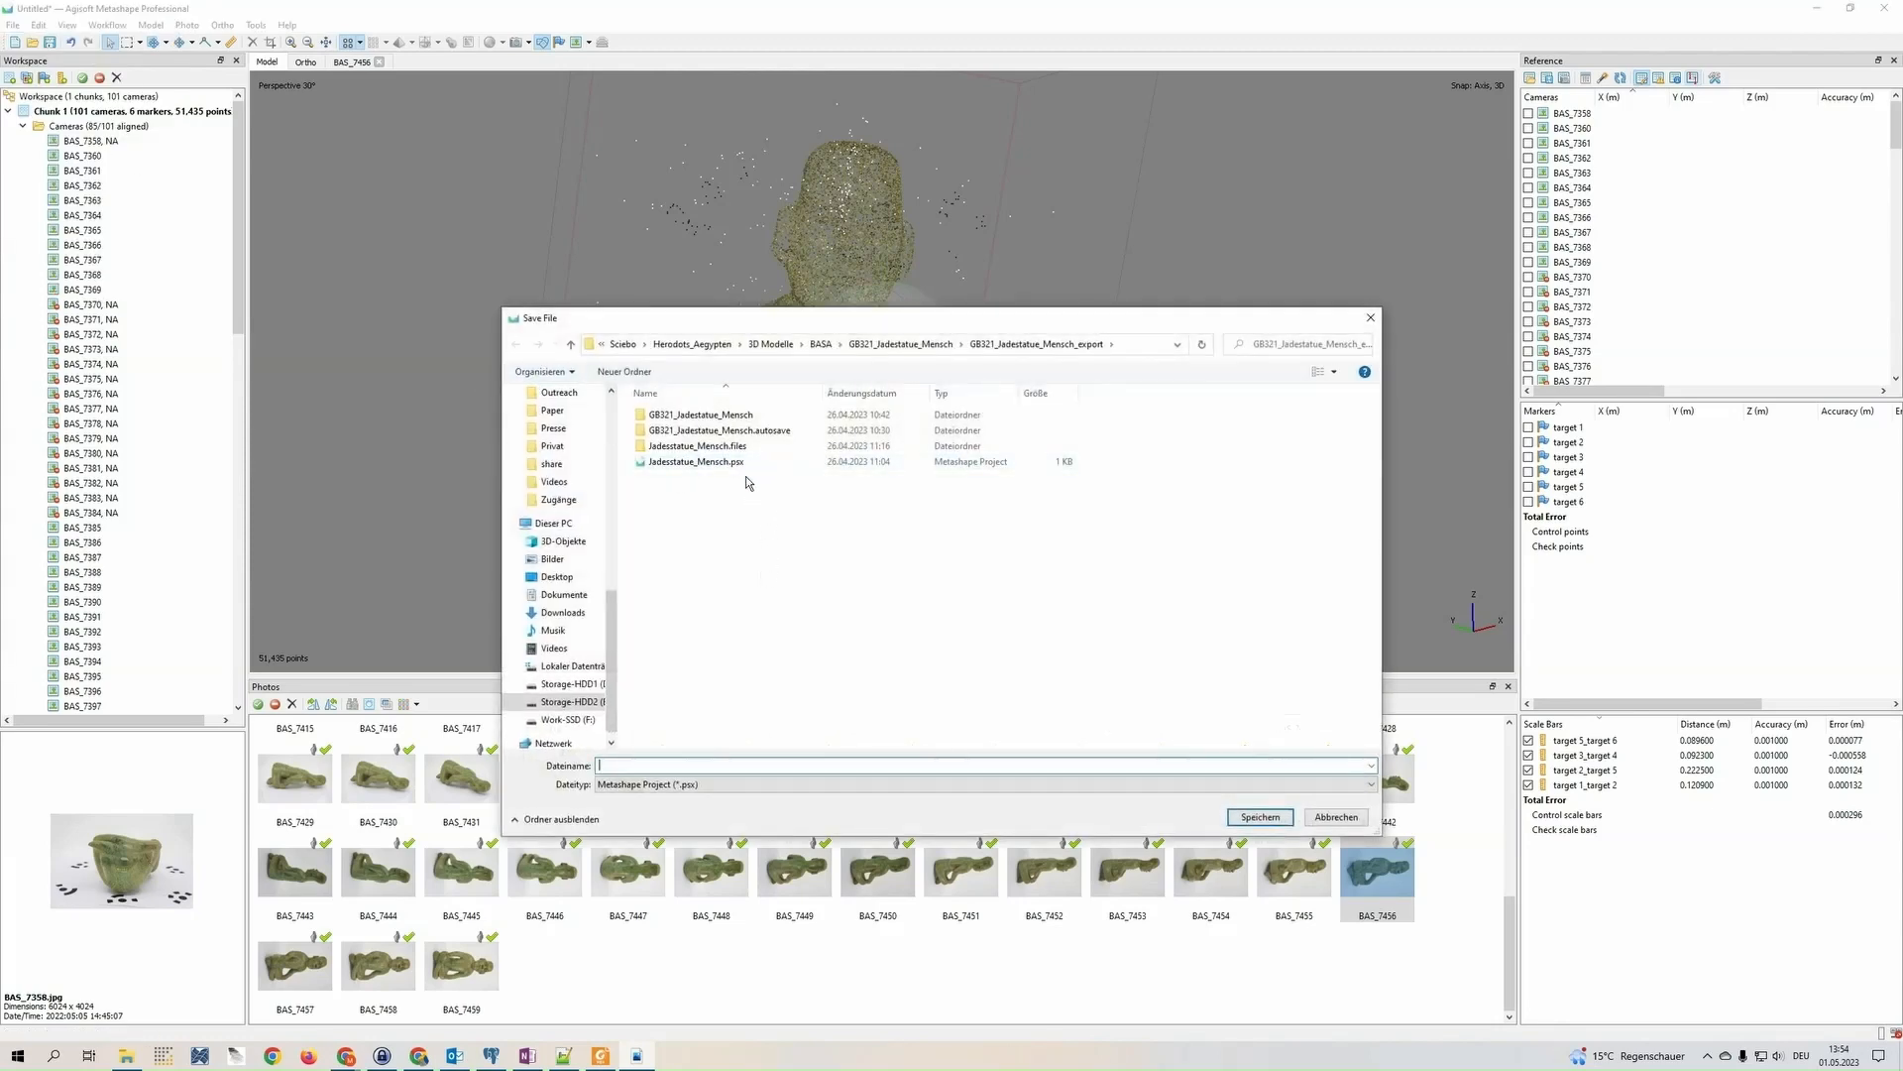
pyautogui.click(710, 463)
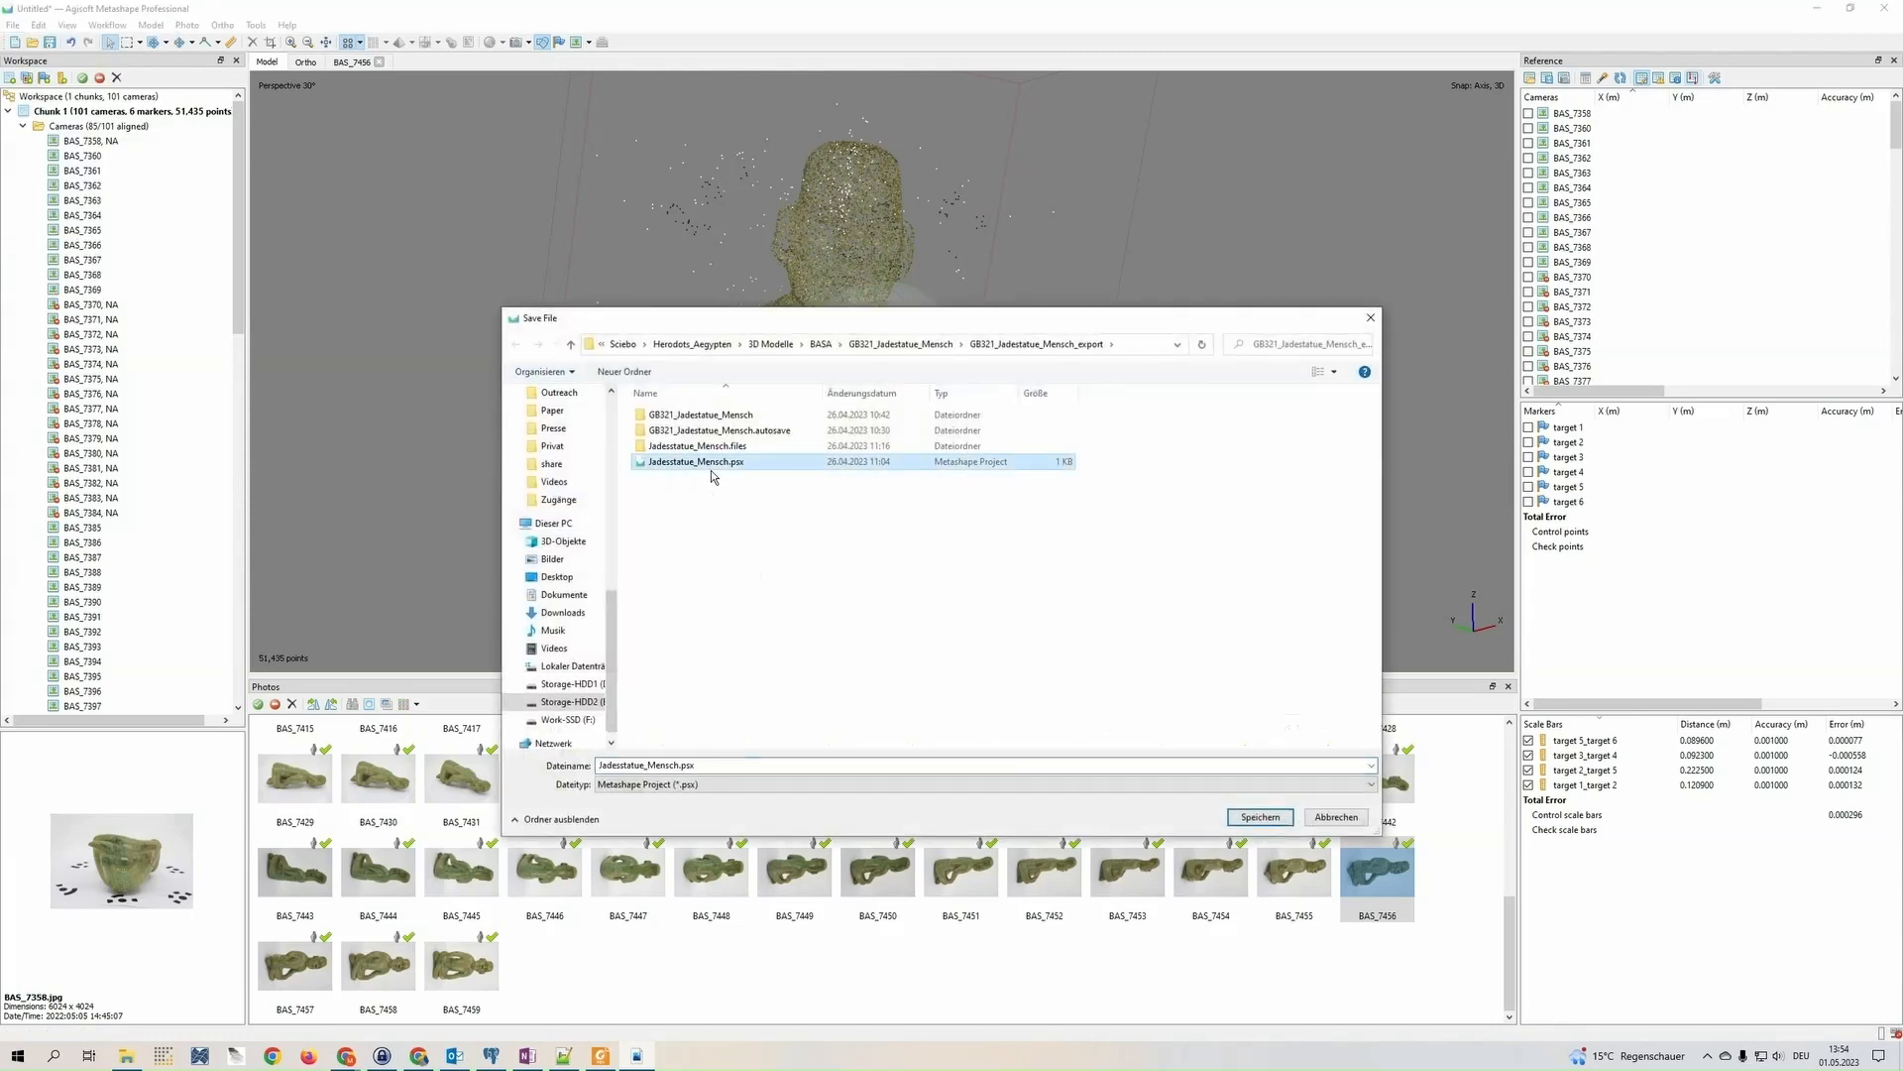
pyautogui.press('Home')
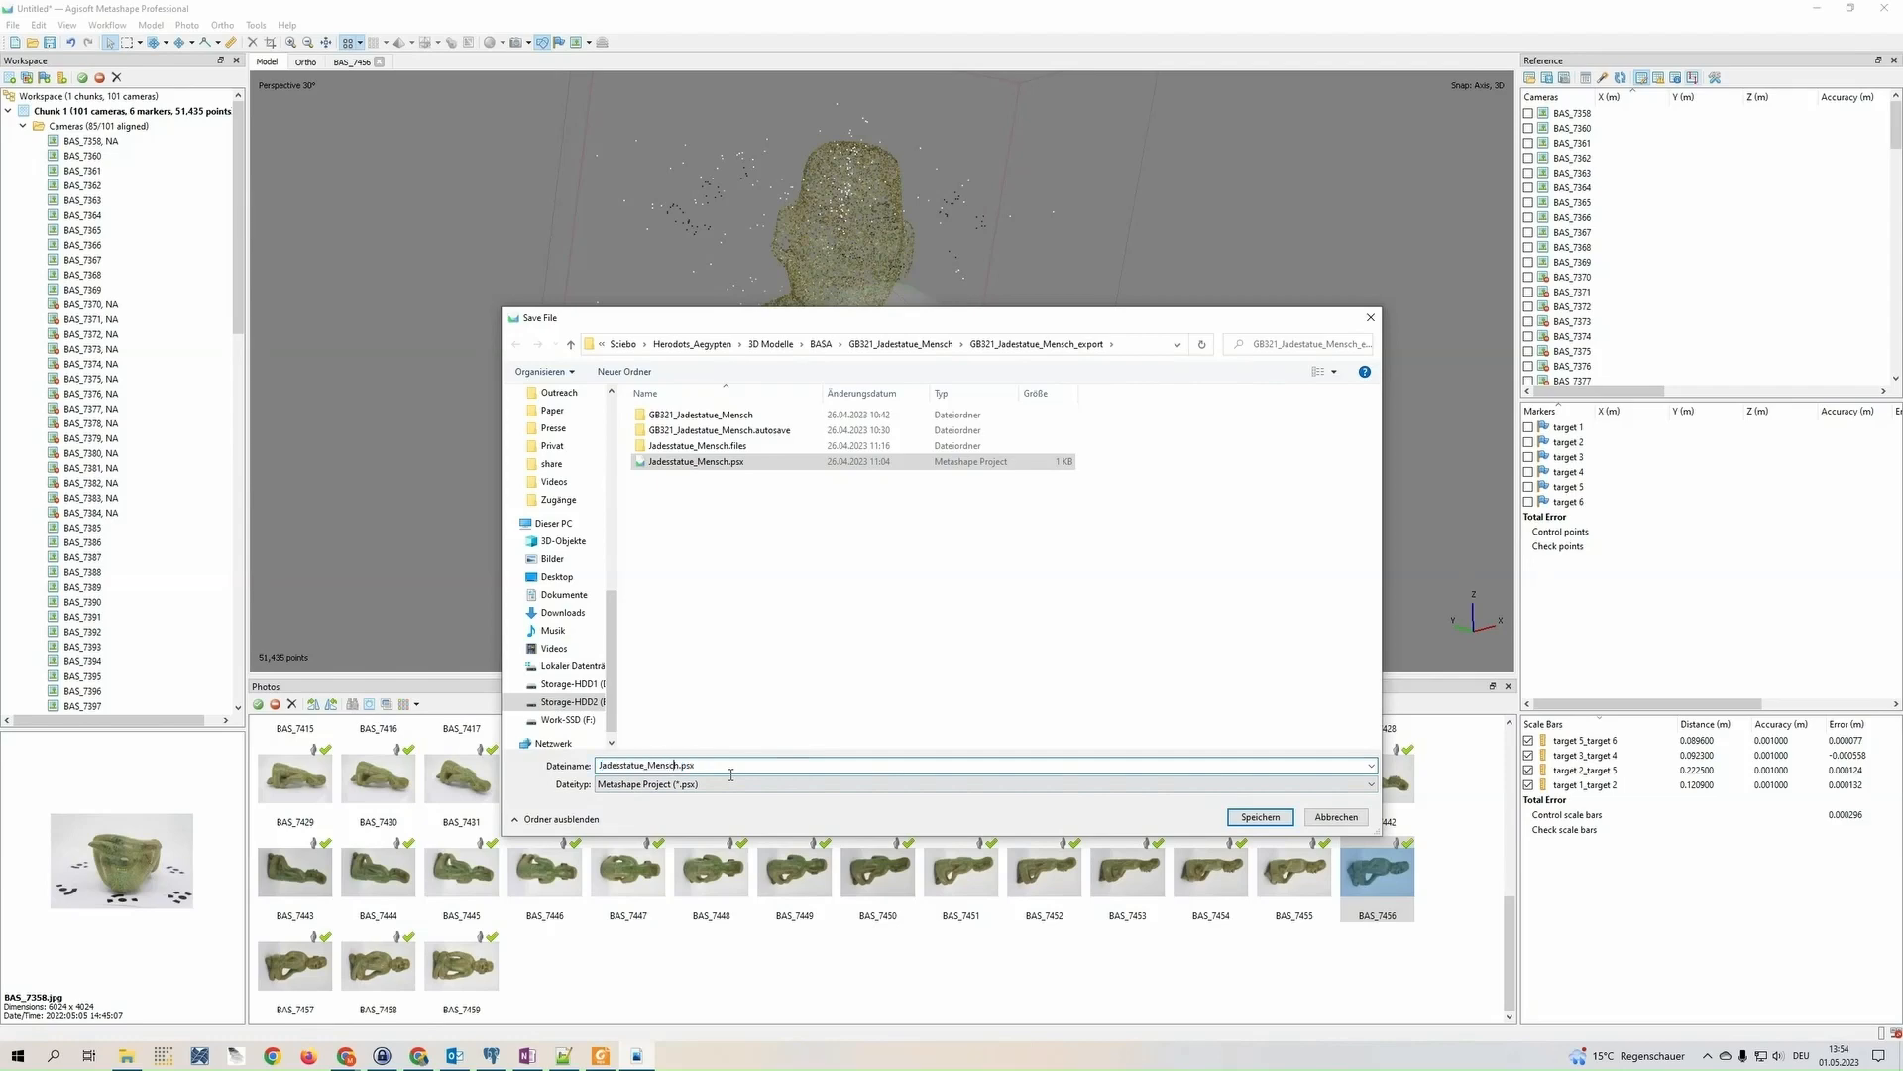
pyautogui.write('_2')
pyautogui.press('Return')
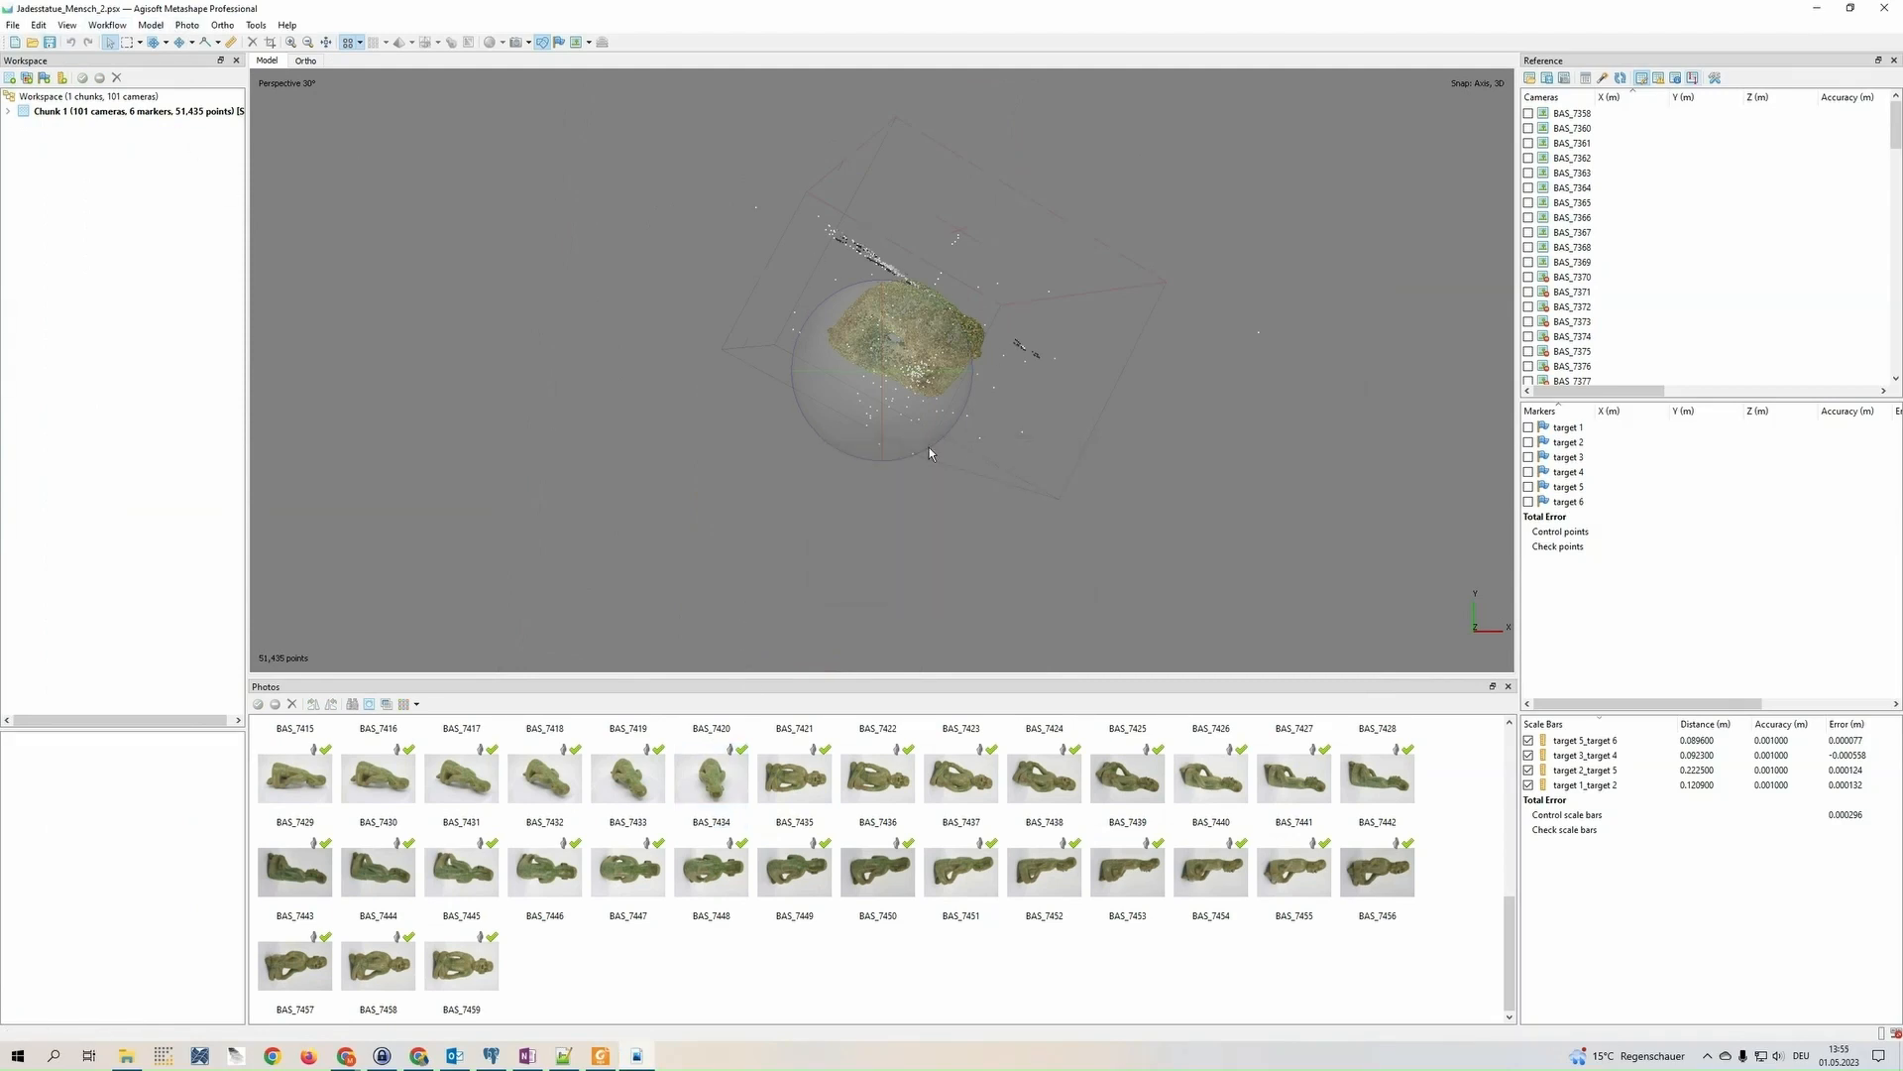
# Duplicate Chunk 1 and select the copied chunk for further processing
pyautogui.moveTo(929, 448); pyautogui.dragTo(920, 388)
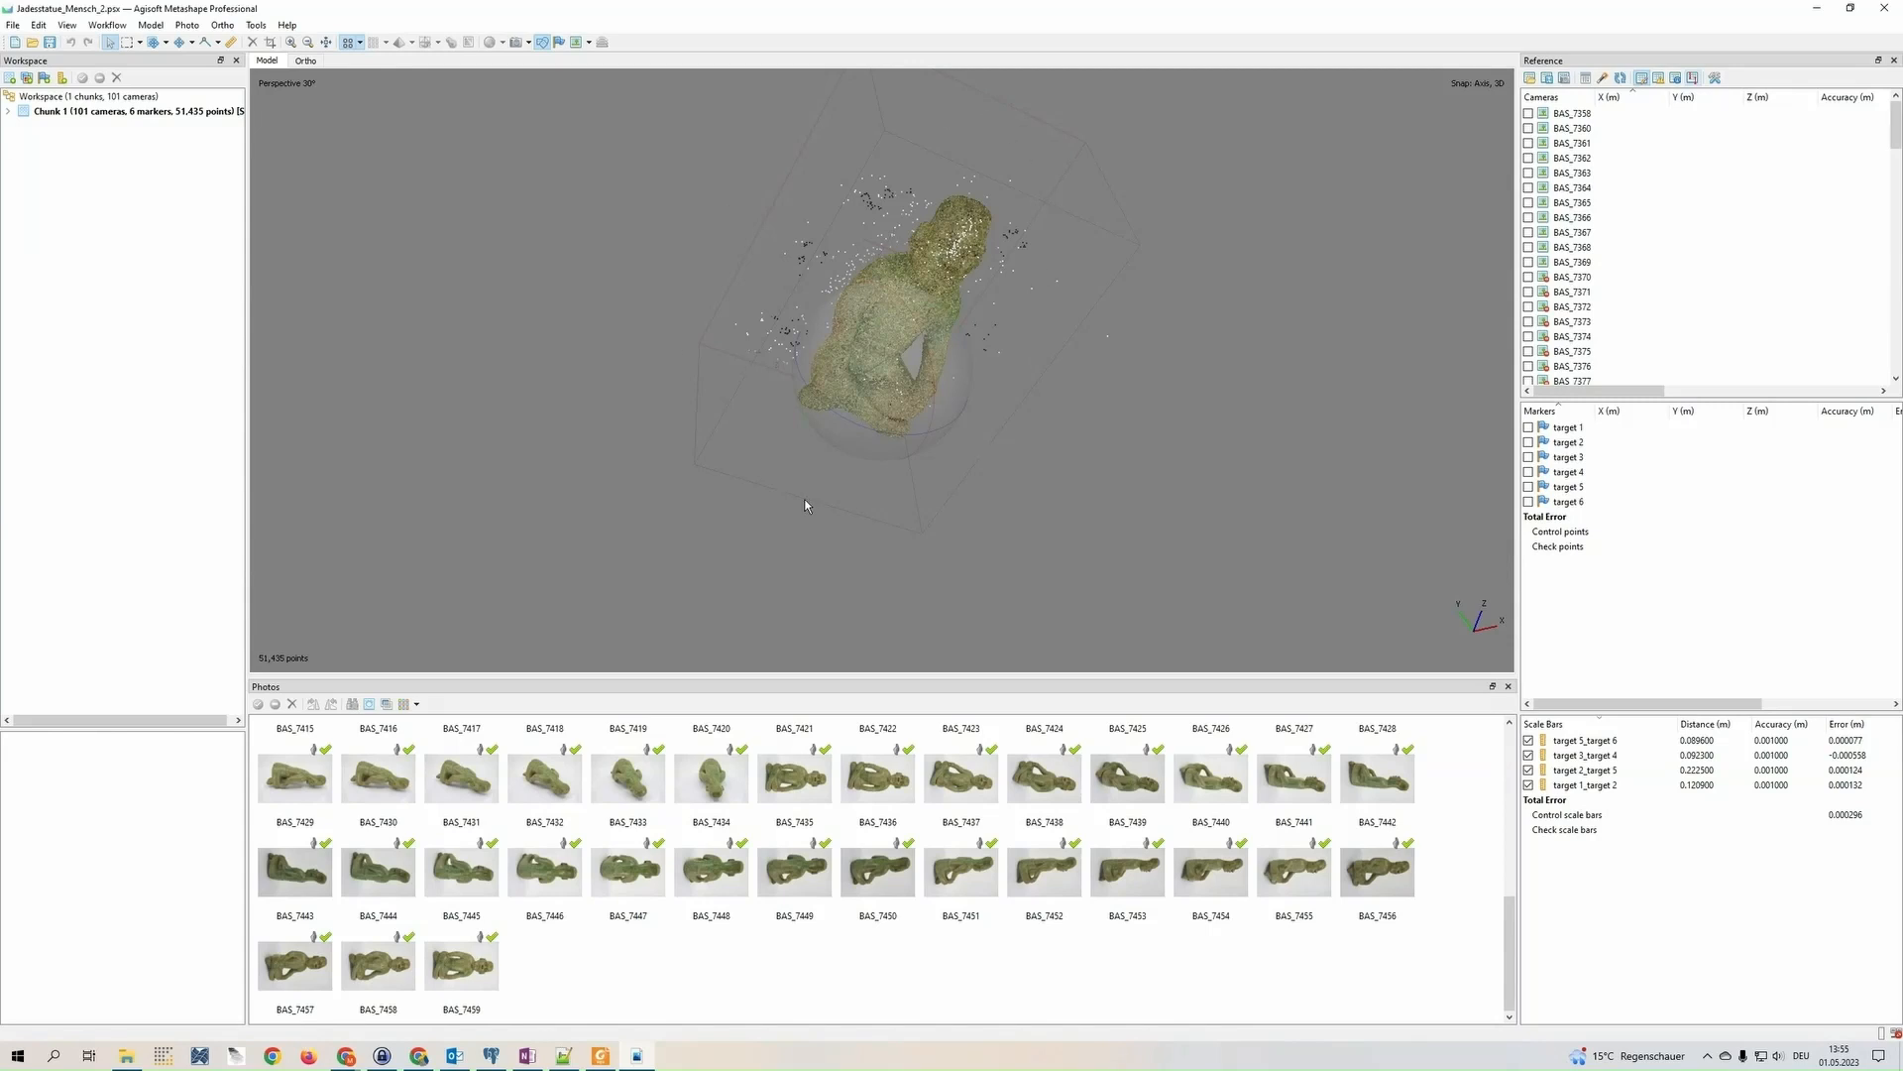
pyautogui.moveTo(805, 505); pyautogui.dragTo(800, 461)
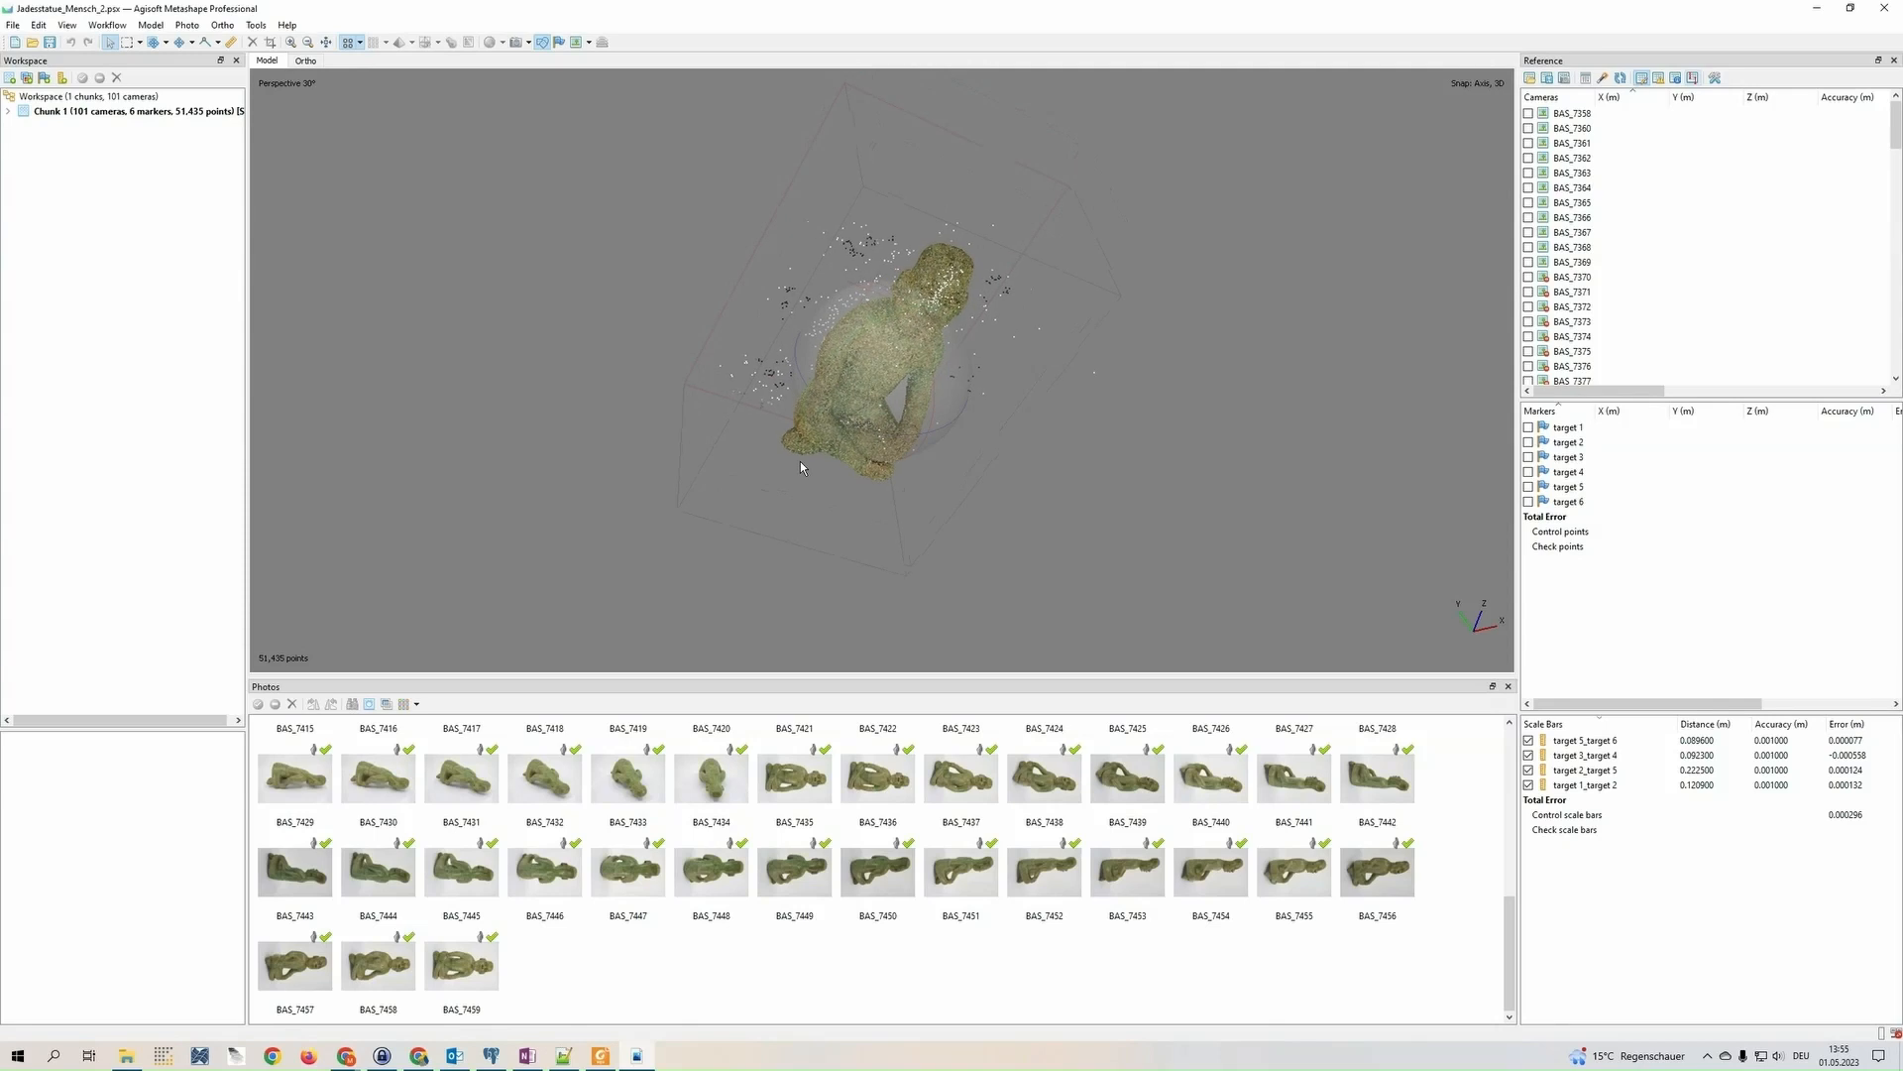
pyautogui.click(84, 118)
pyautogui.rightClick(80, 116)
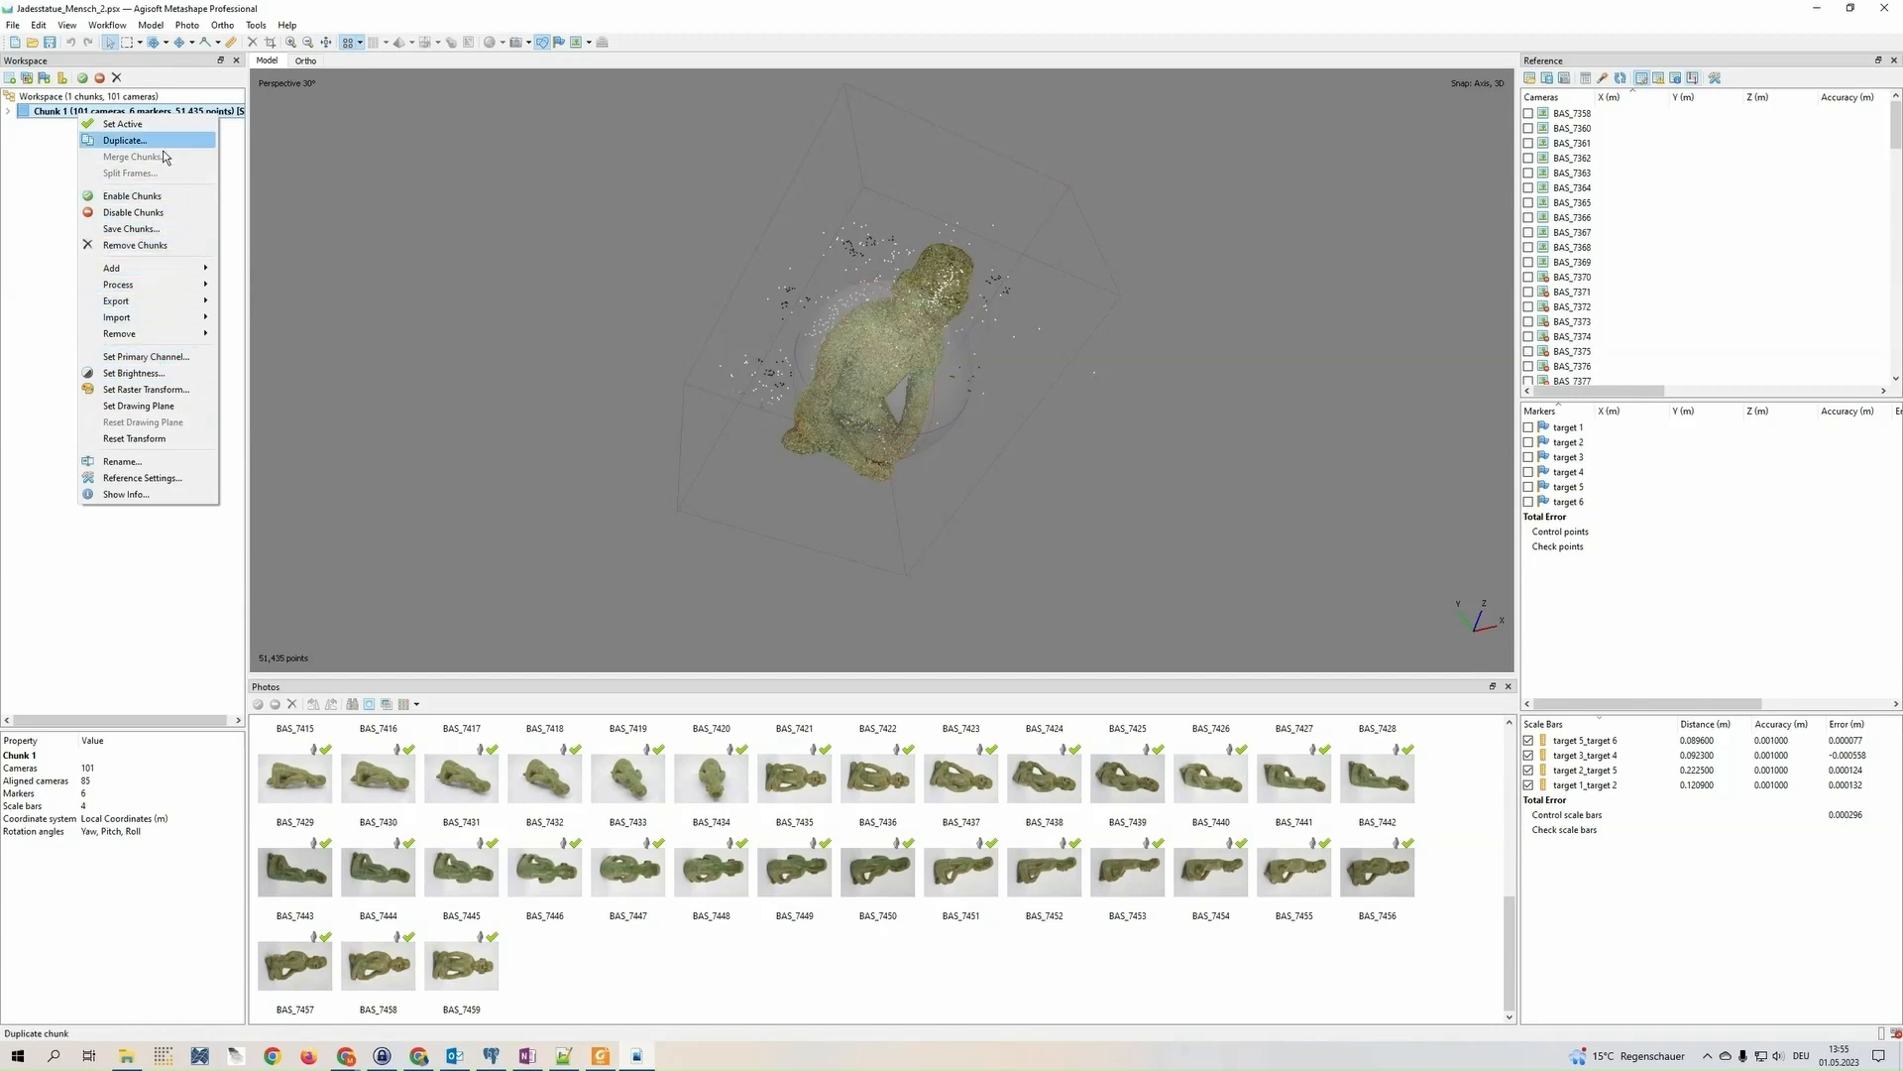
pyautogui.click(148, 140)
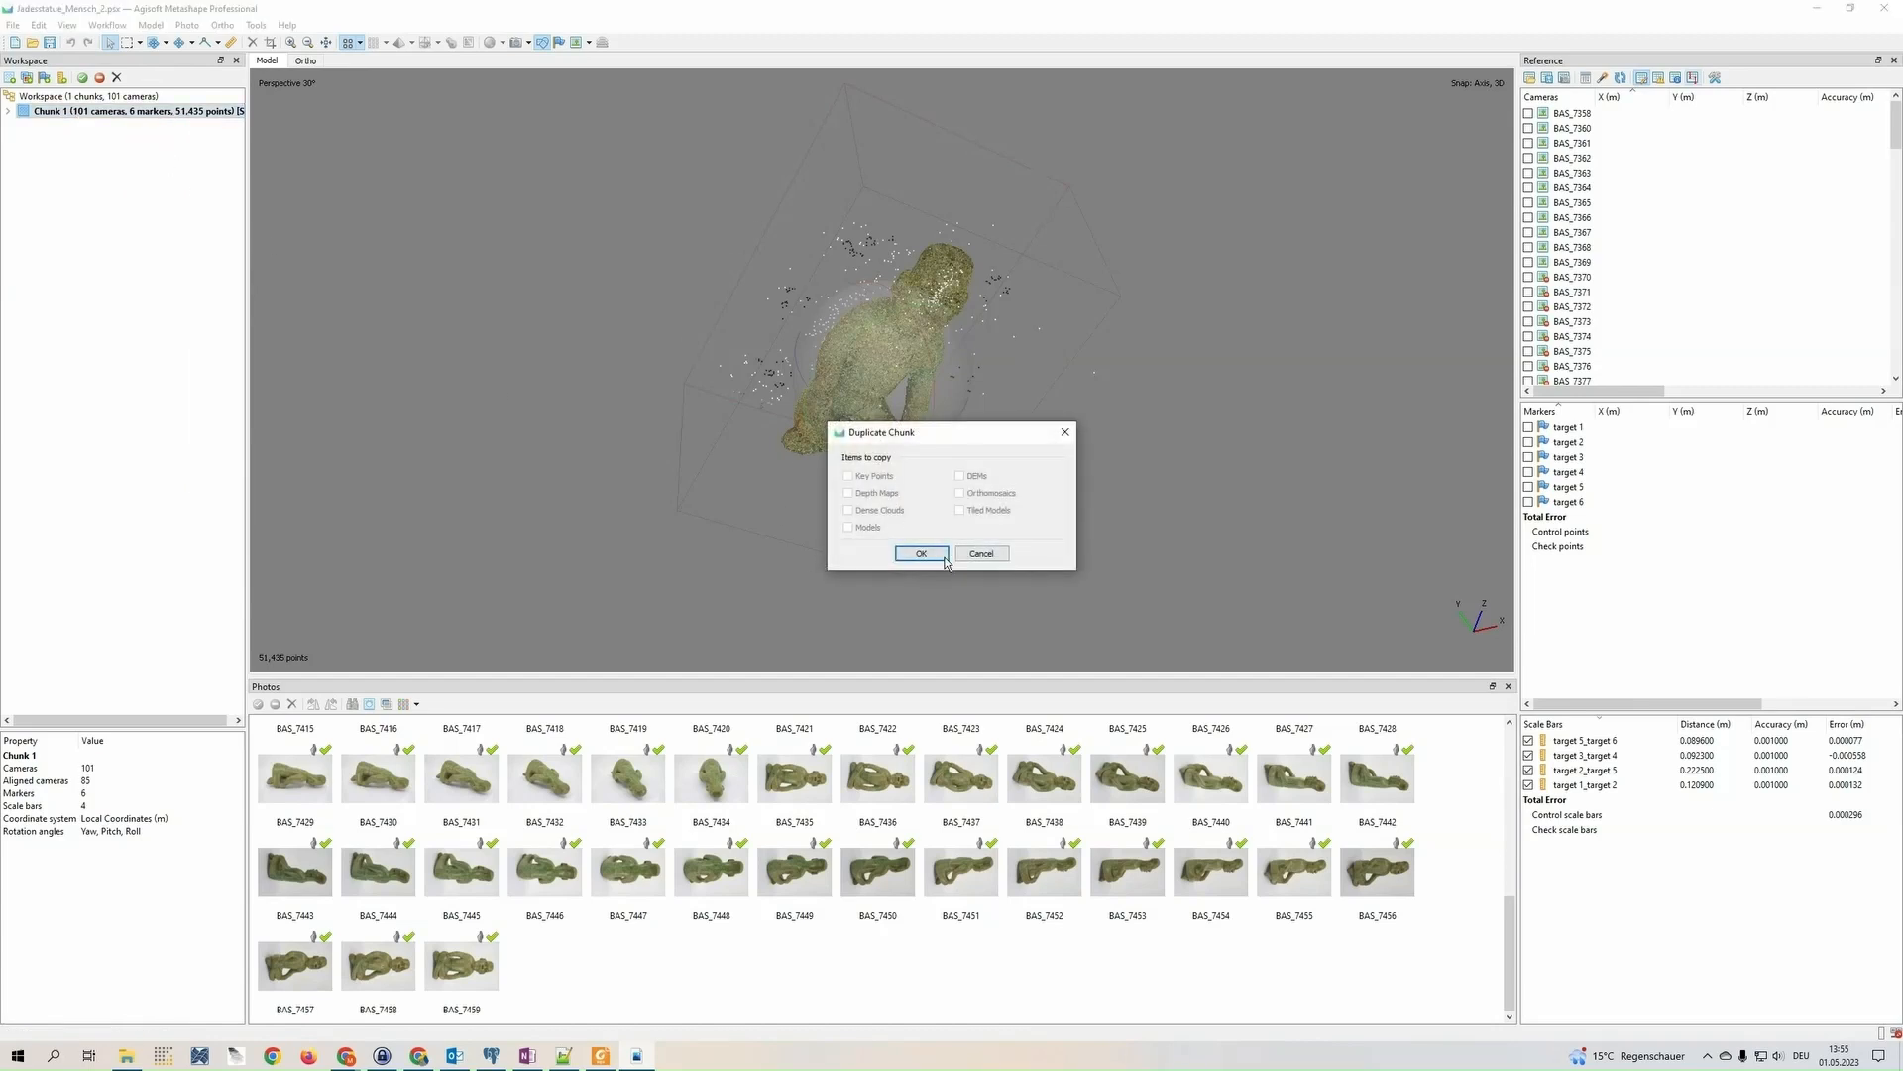
pyautogui.click(940, 555)
pyautogui.click(152, 132)
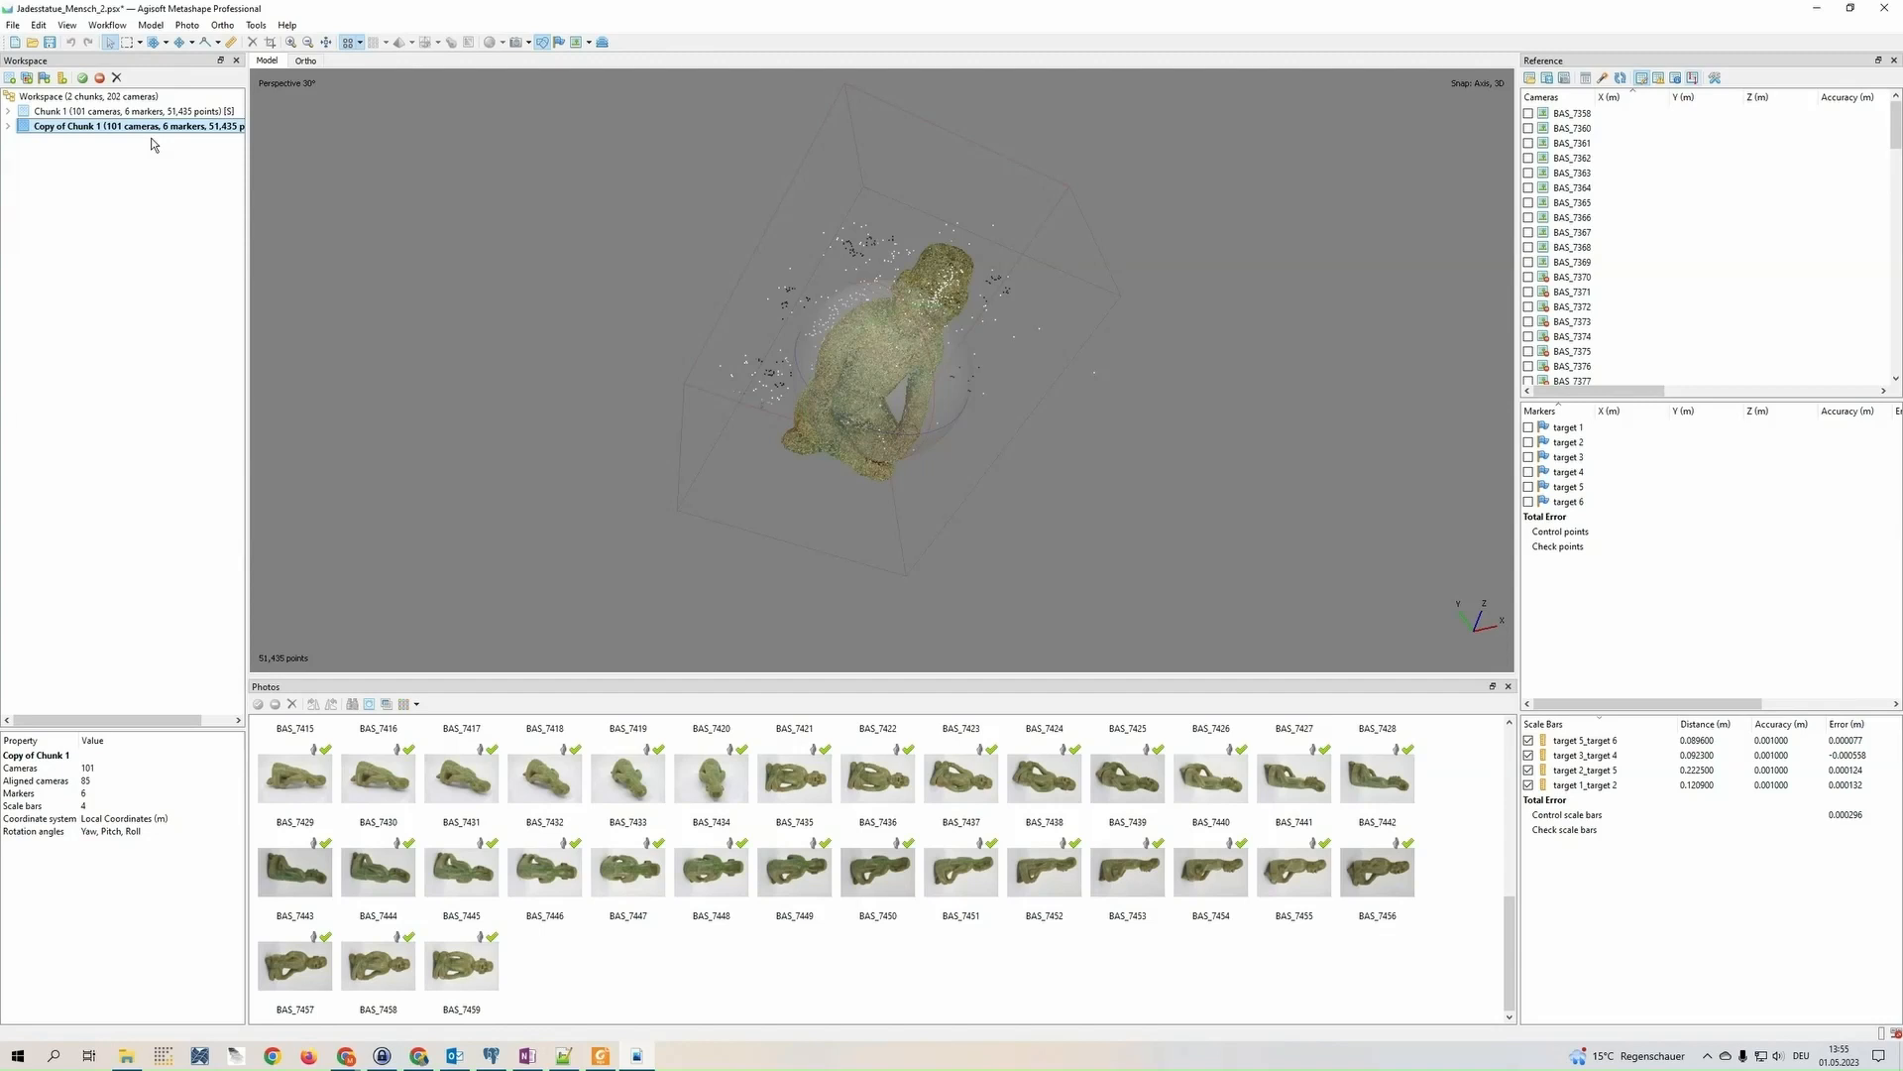
# Show the camera positions around the statue, inspect their coverage from several angles, and hide them again
pyautogui.moveTo(917, 414)
pyautogui.mouseDown()
pyautogui.moveTo(858, 369)
pyautogui.moveTo(880, 416)
pyautogui.mouseUp()
pyautogui.scroll(5, 858, 369)
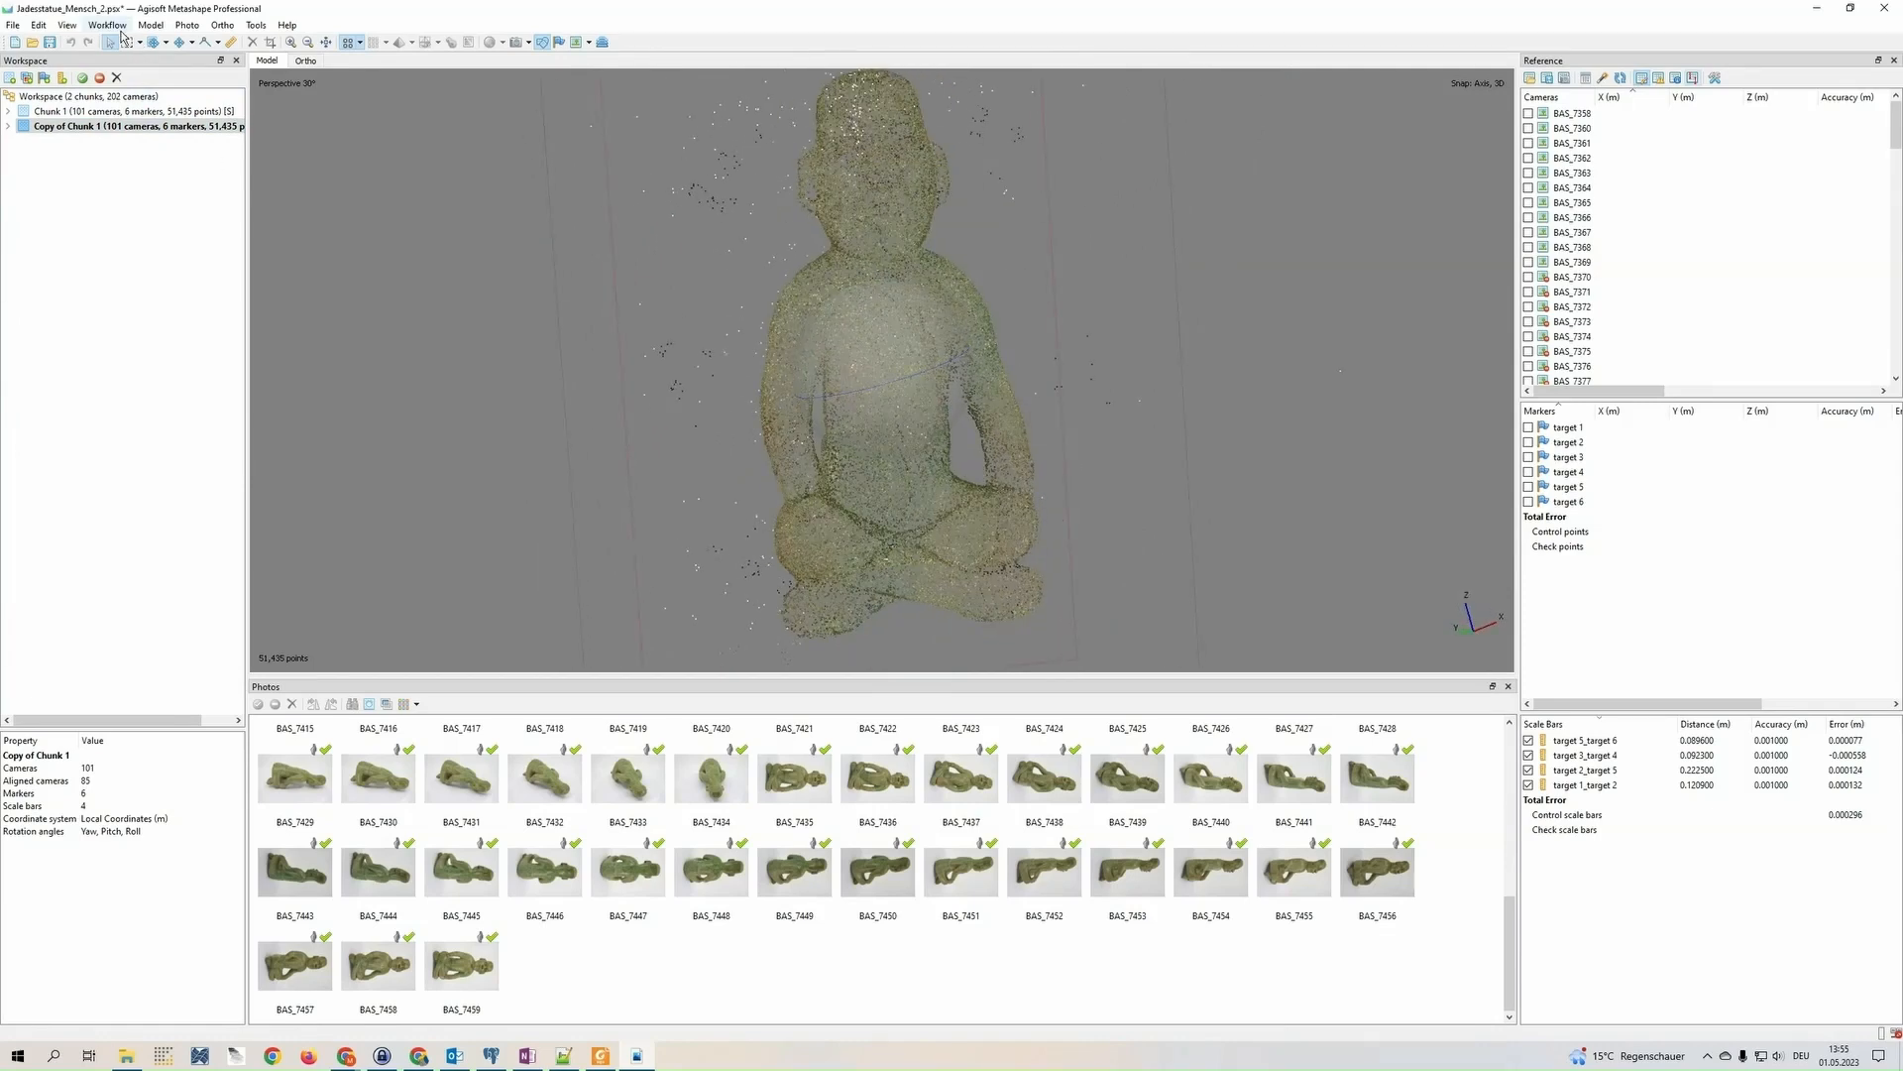
pyautogui.scroll(-6, 561, 331)
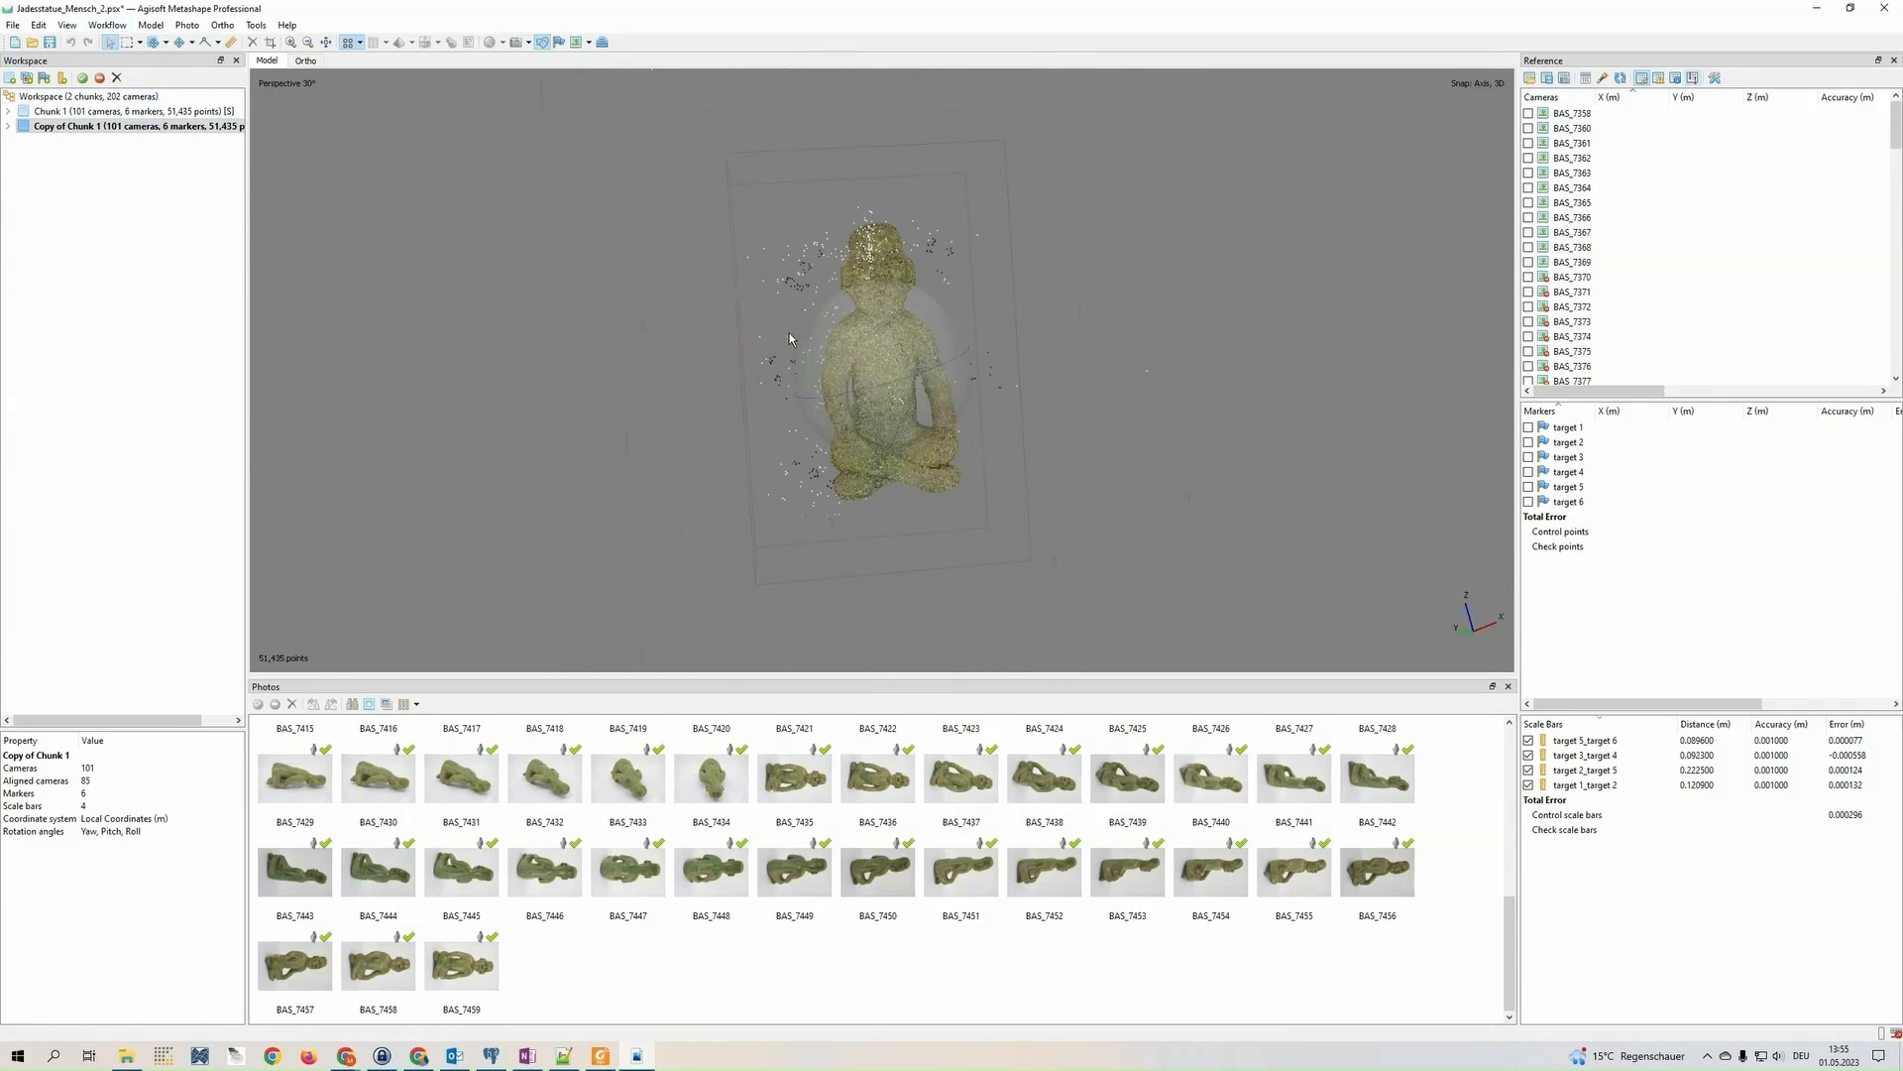
pyautogui.click(516, 42)
pyautogui.scroll(-2, 926, 354)
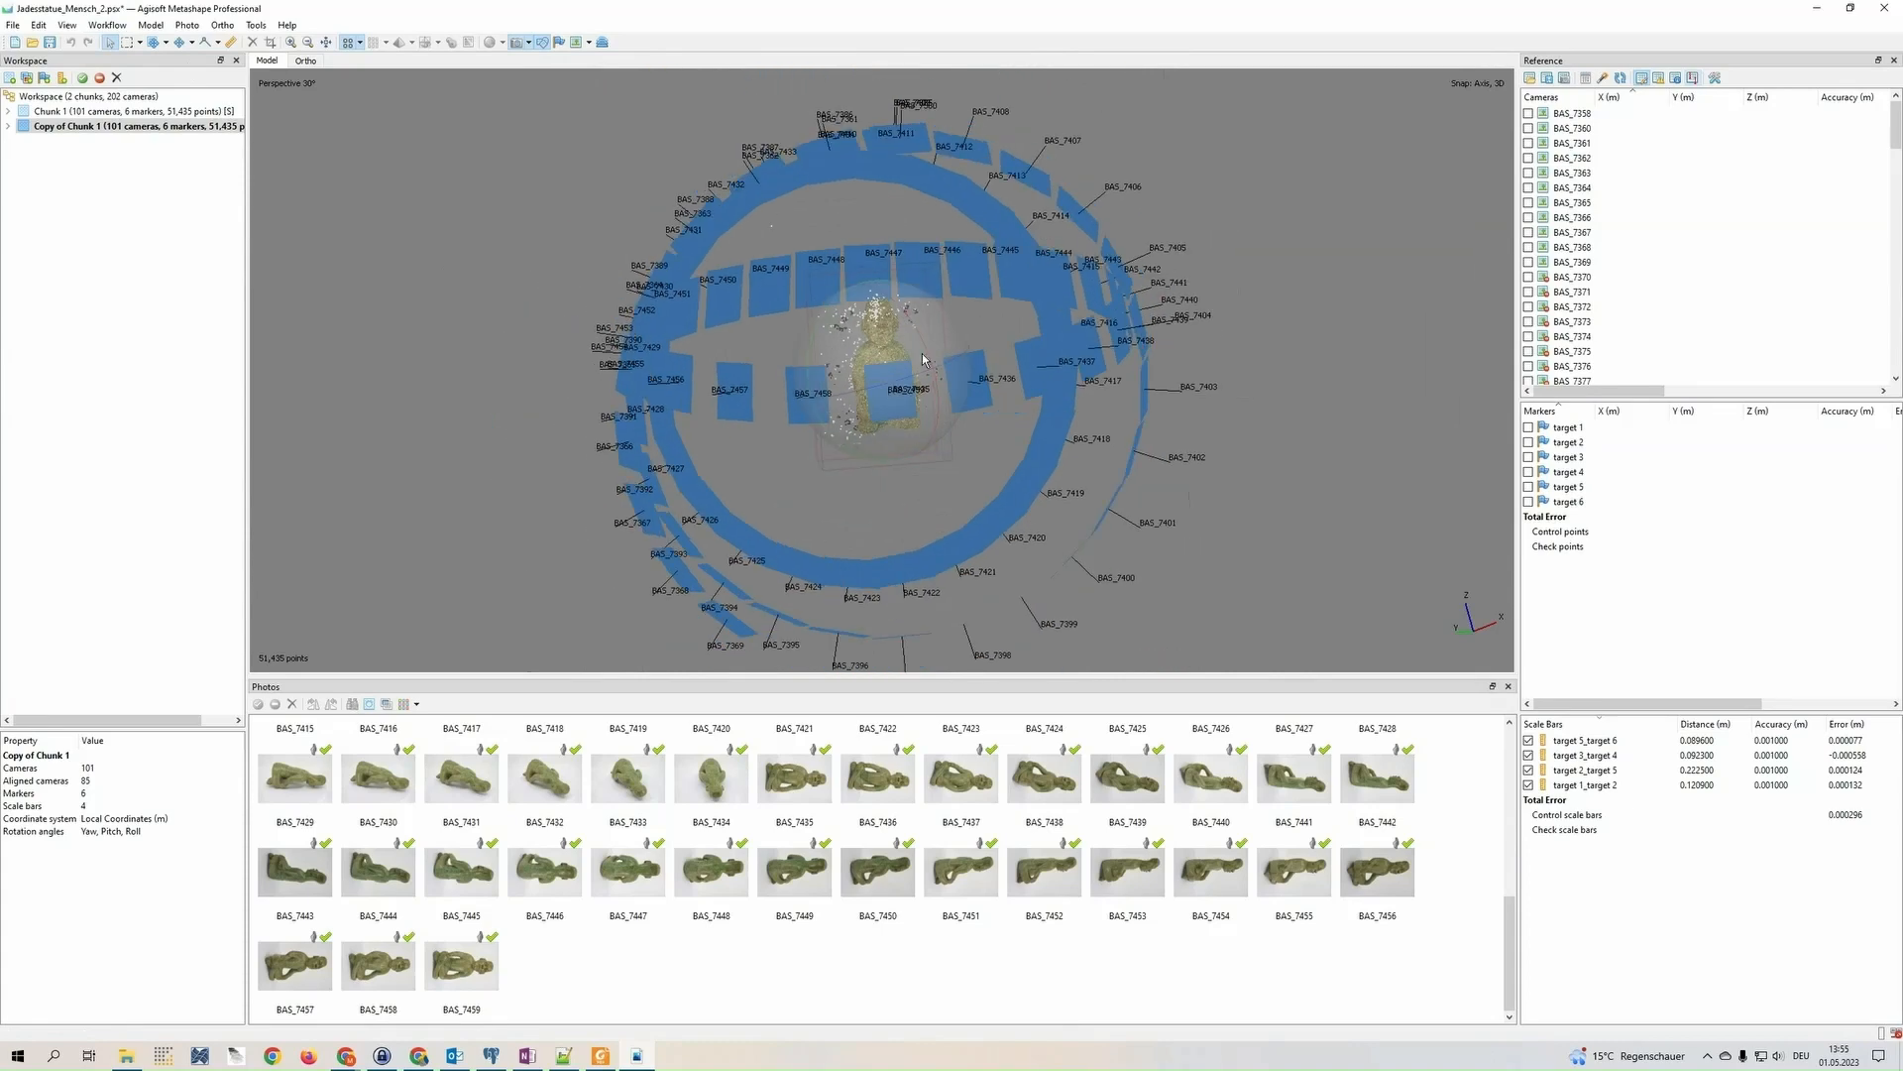
pyautogui.moveTo(927, 354); pyautogui.dragTo(957, 409)
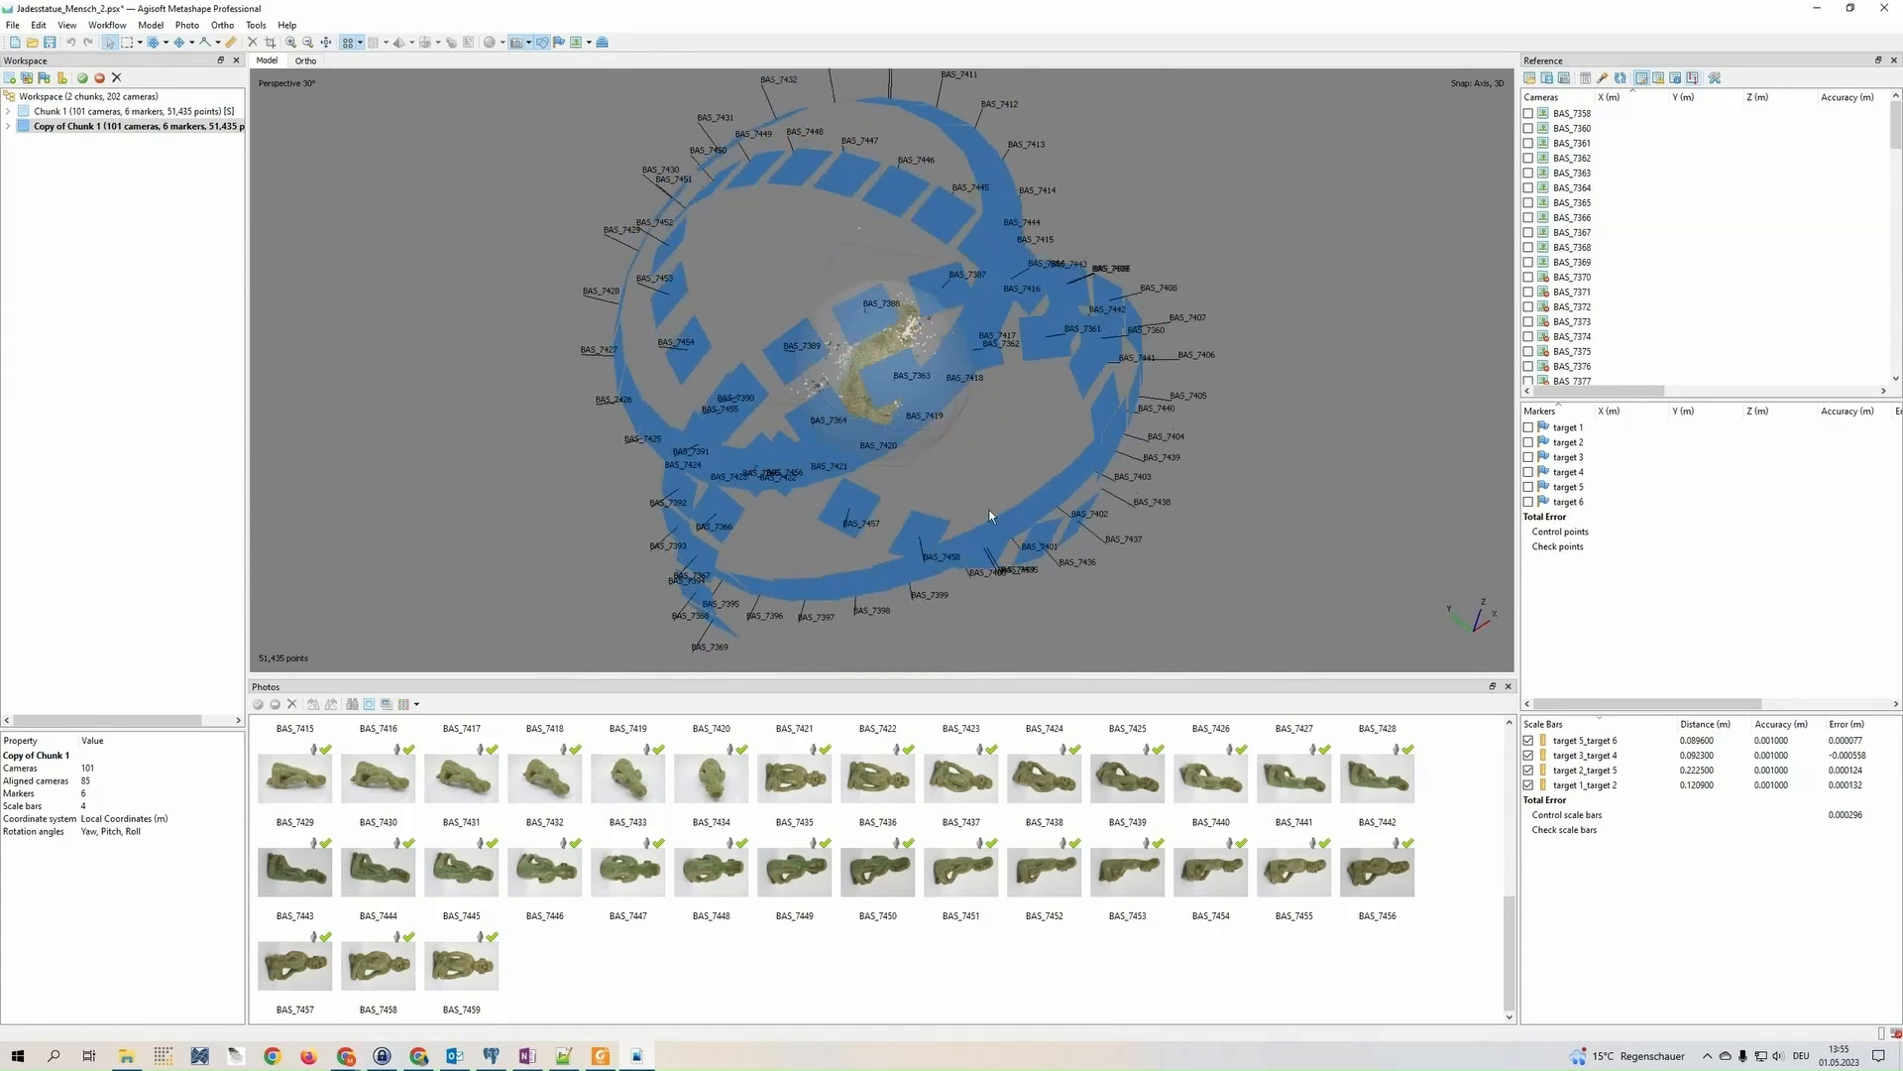
pyautogui.scroll(5, 872, 392)
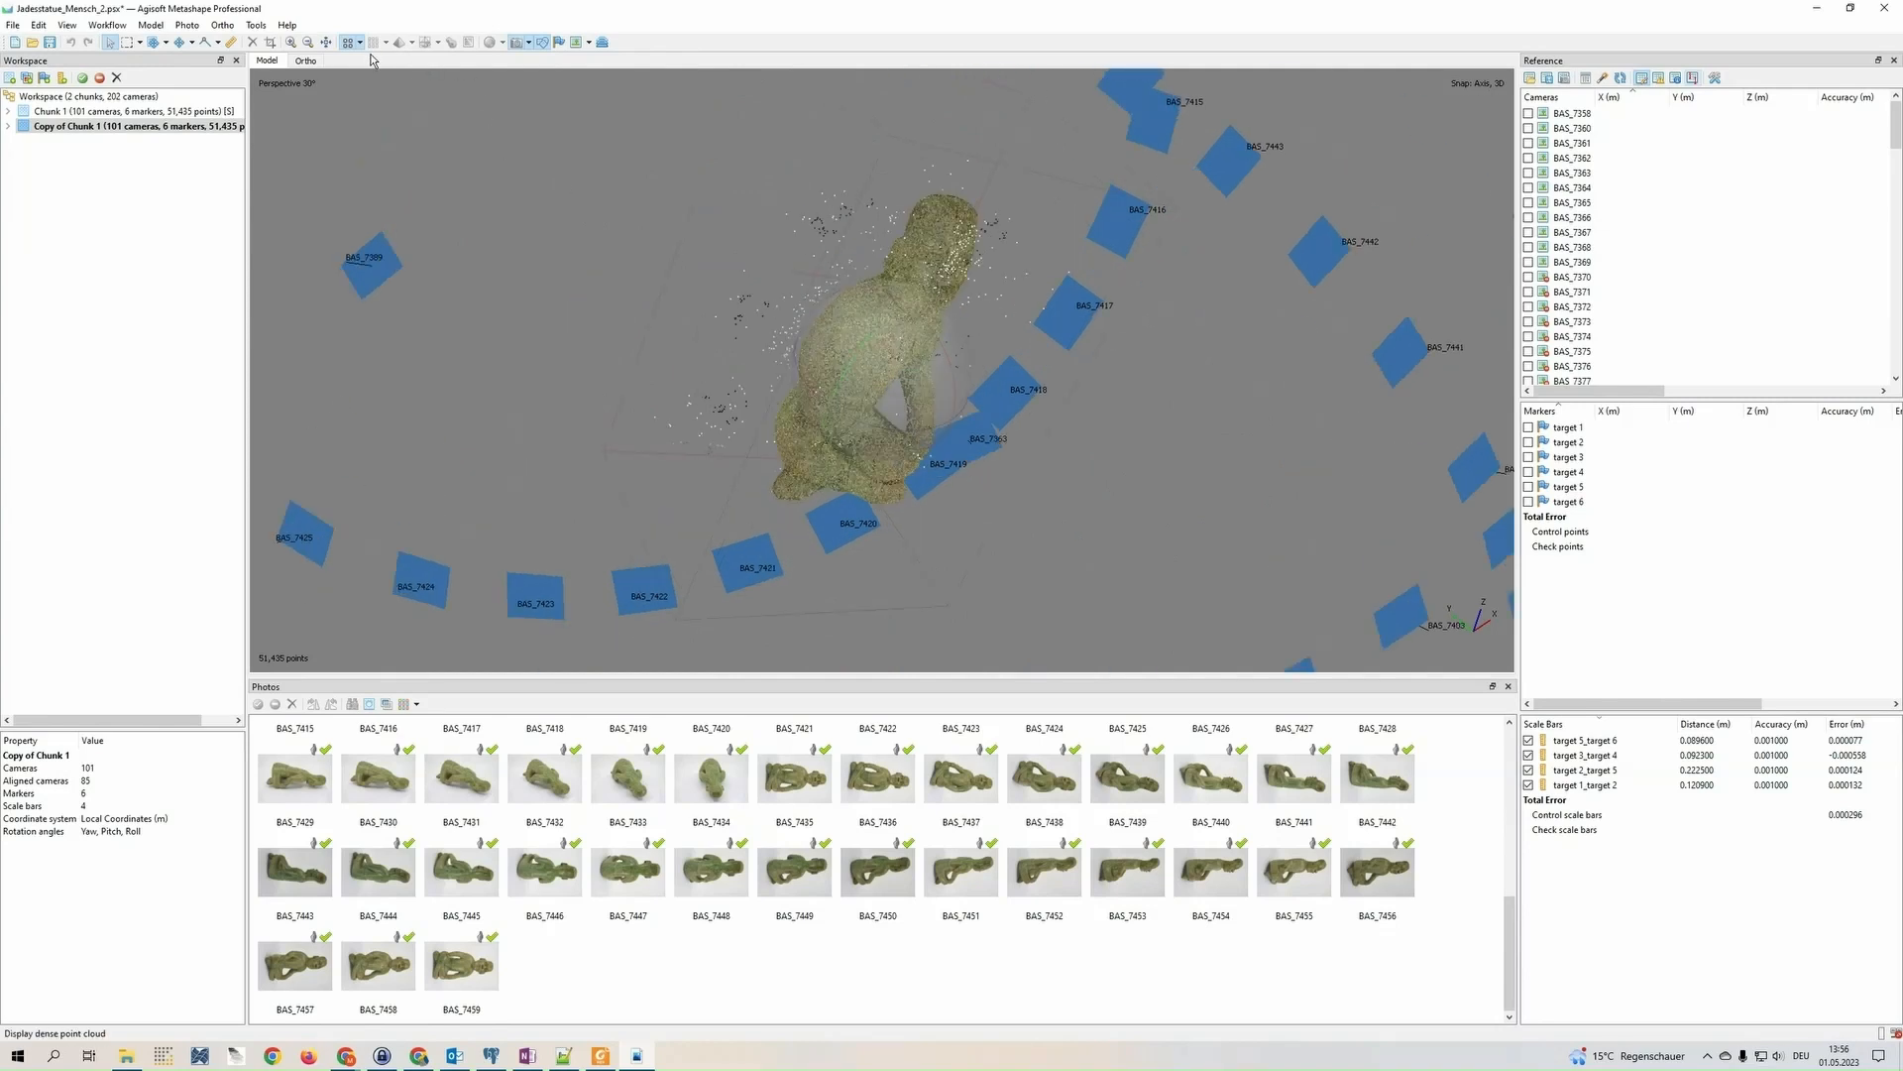
pyautogui.click(532, 45)
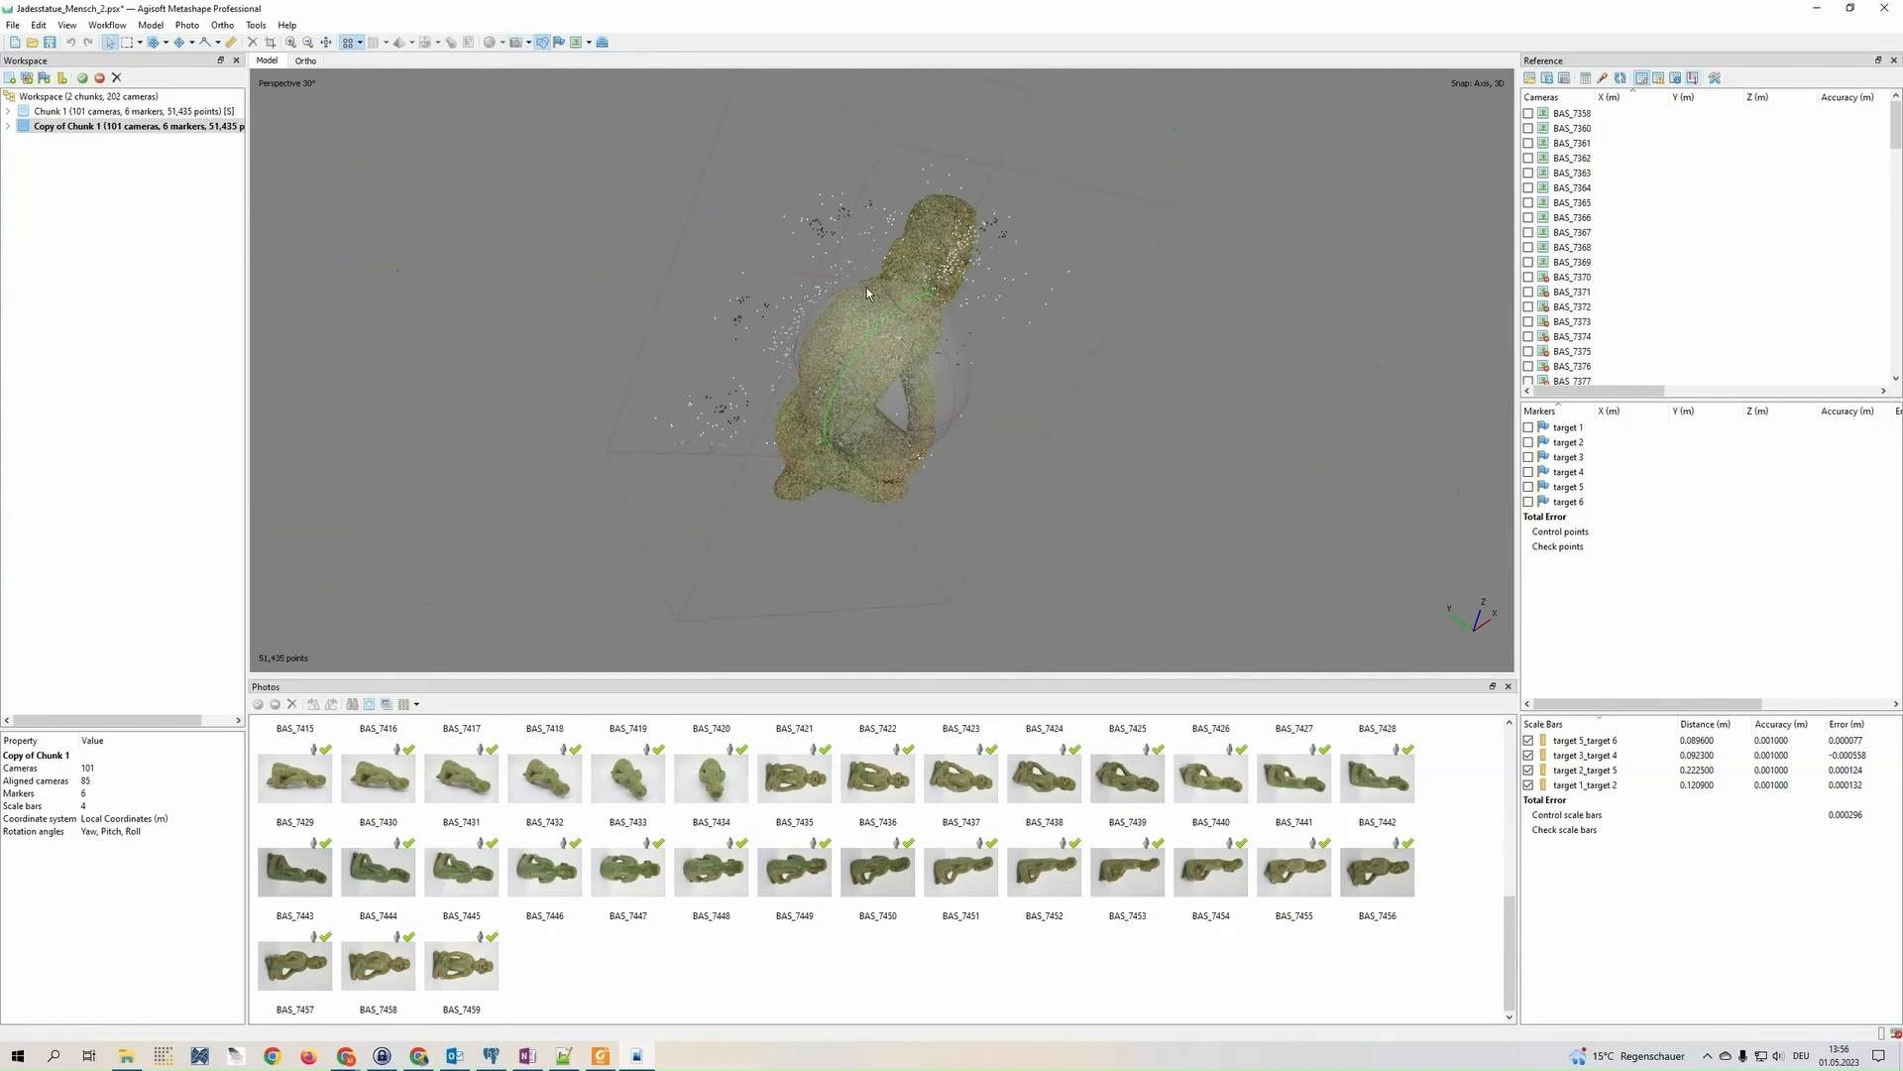
# Build the dense cloud at Medium quality with Mild depth filtering, calculating point colors and point confidence
pyautogui.click(109, 25)
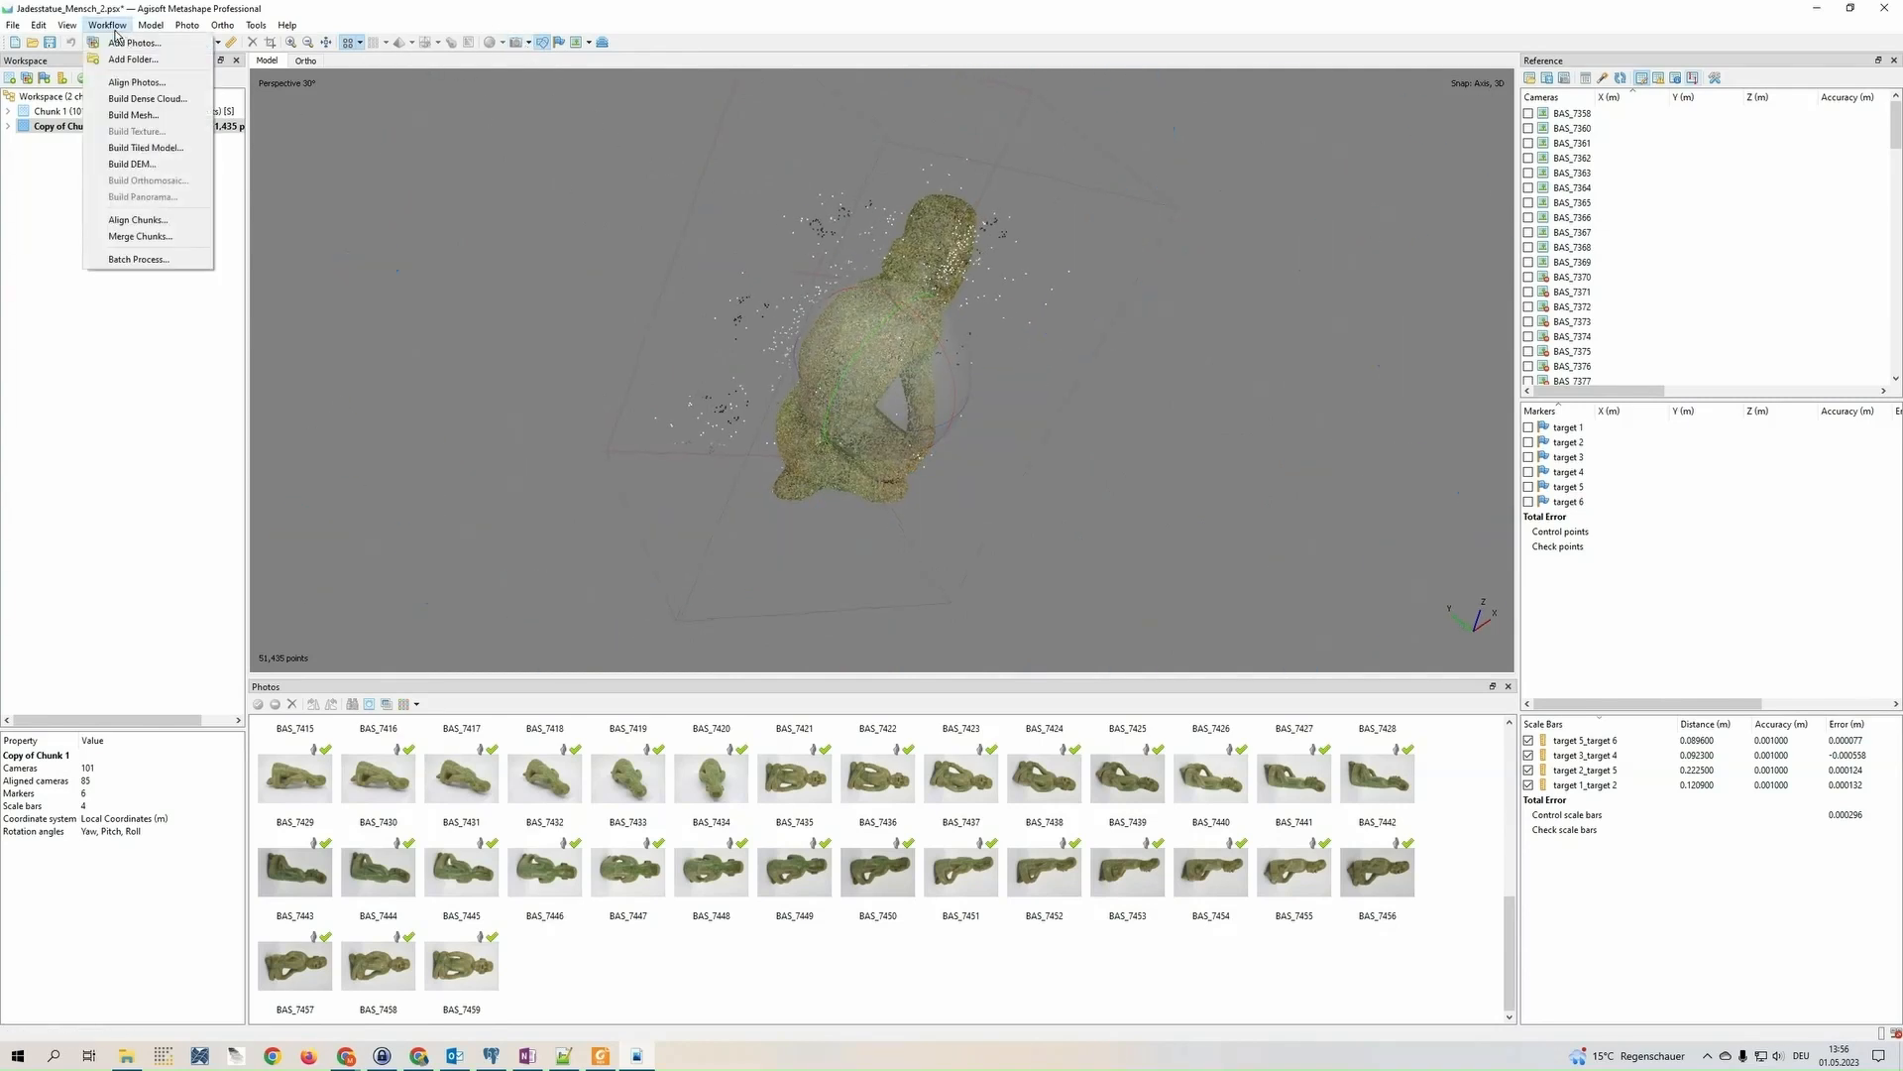
pyautogui.click(147, 98)
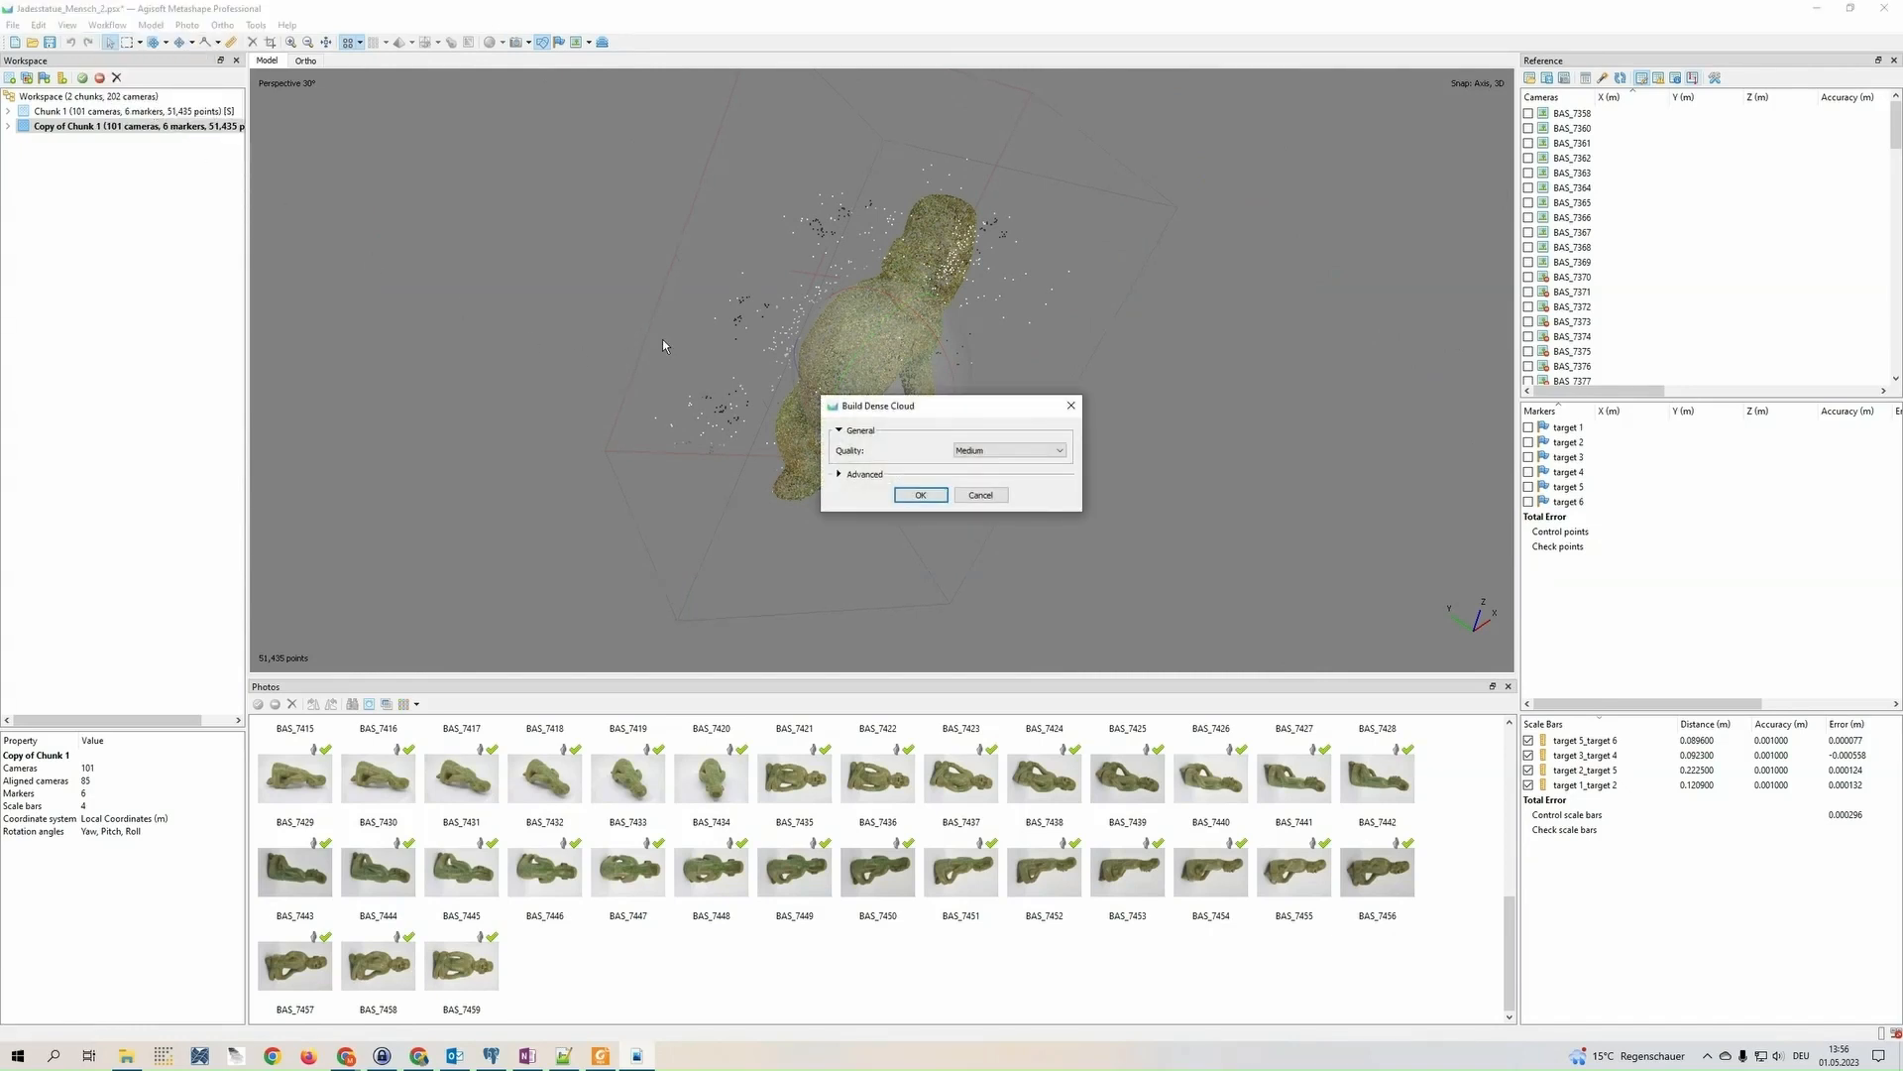
pyautogui.click(845, 476)
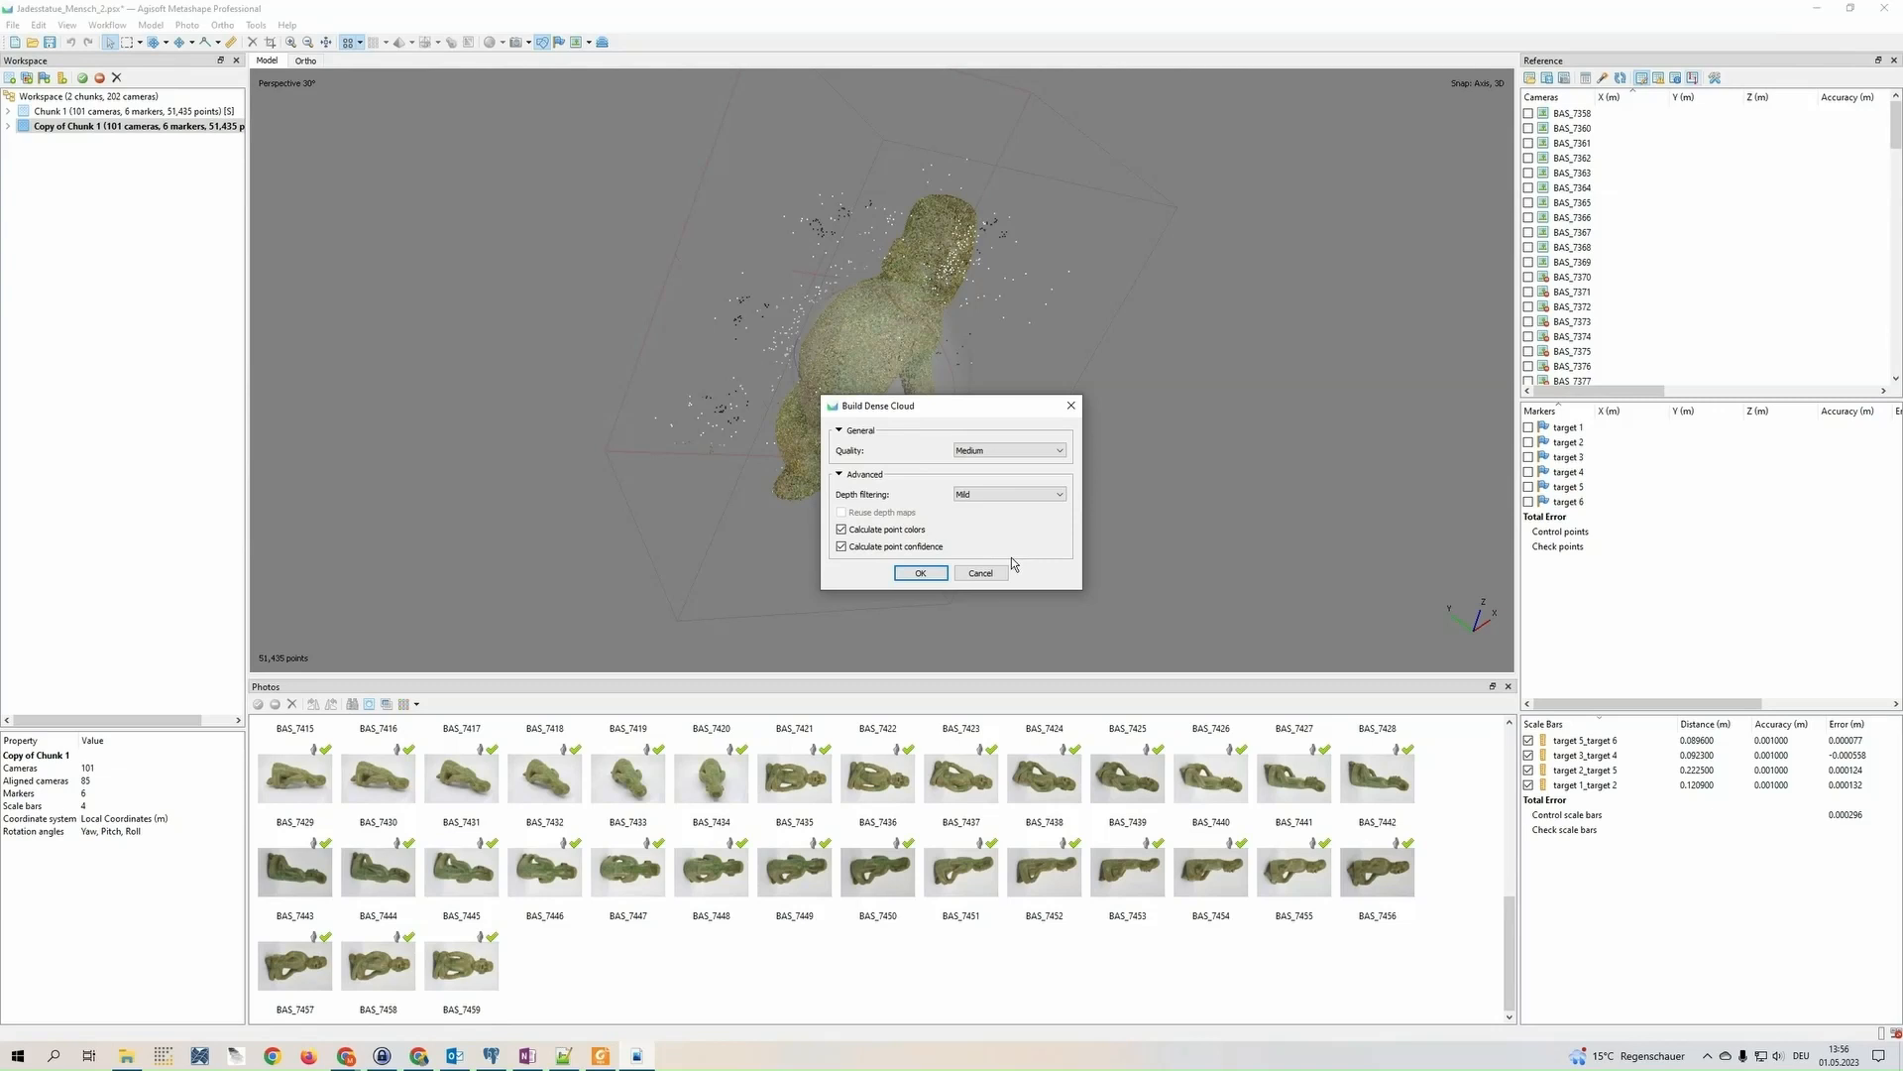
pyautogui.click(921, 575)
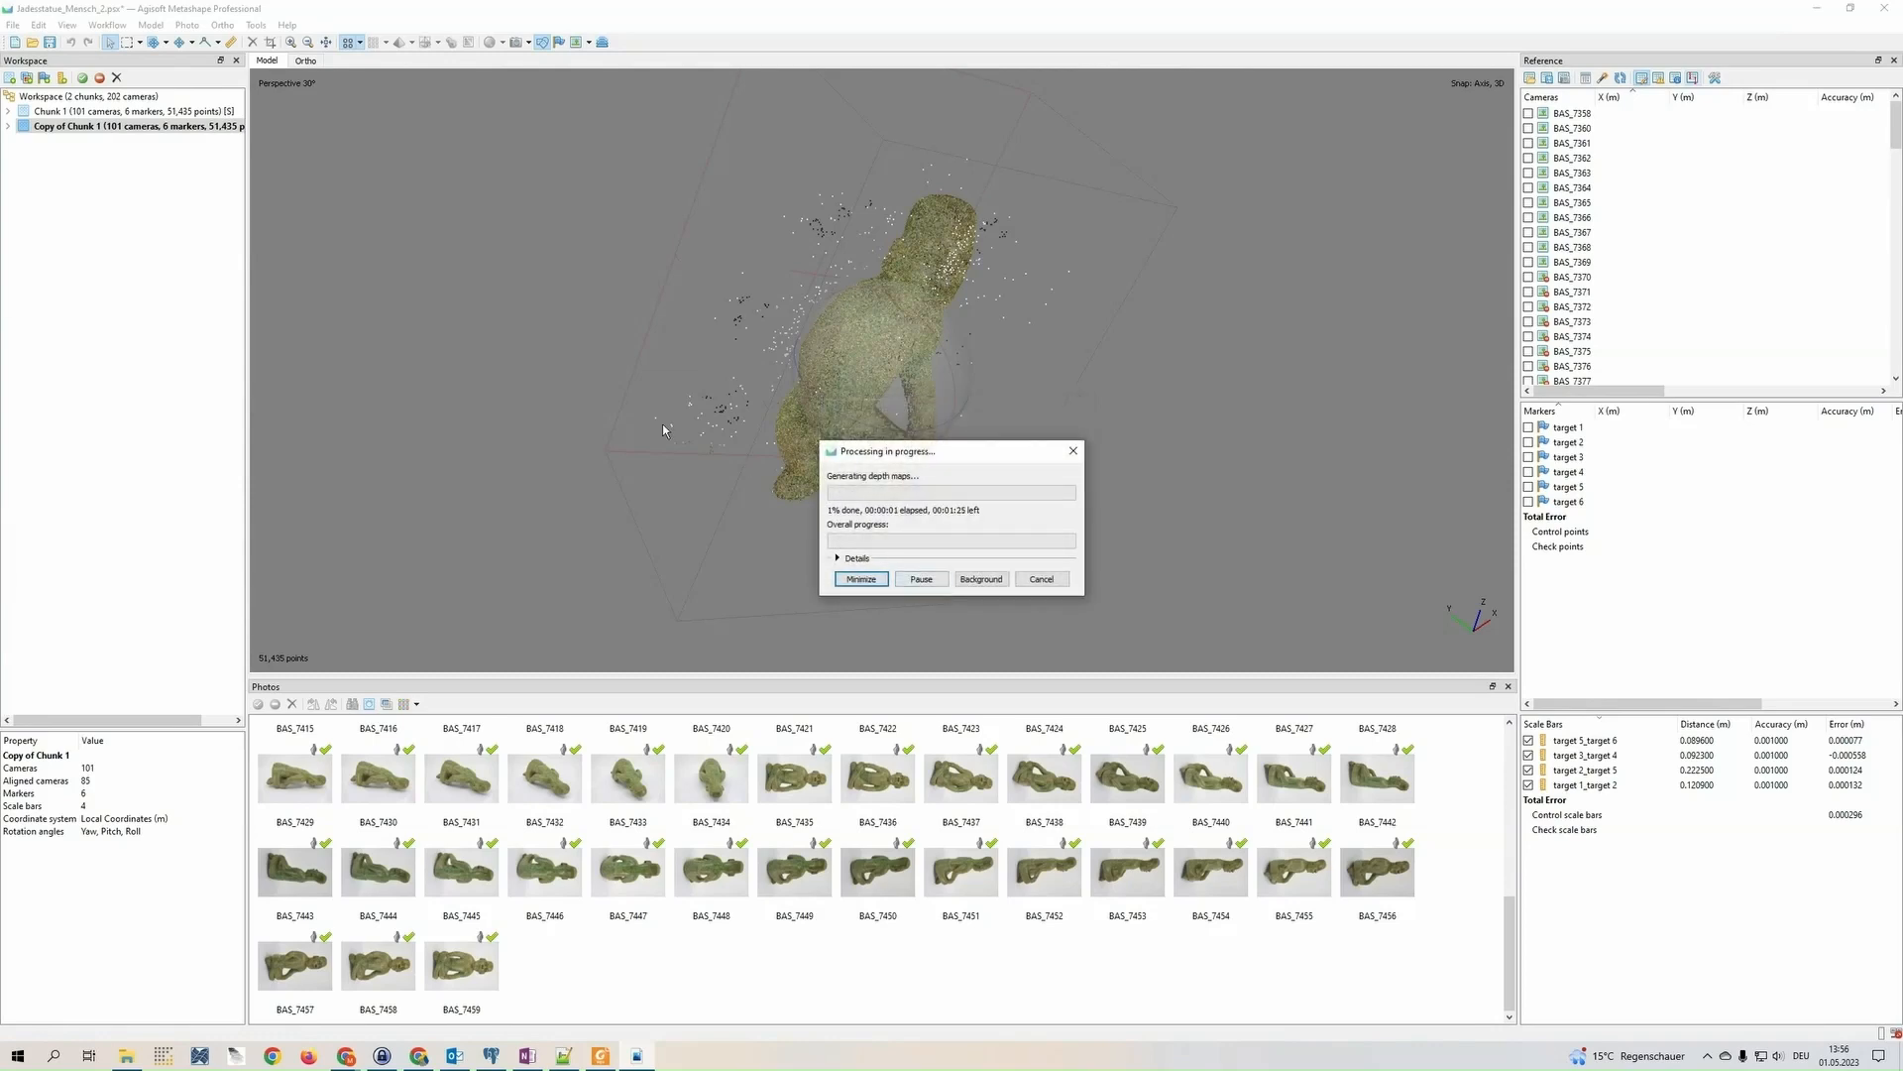
pyautogui.click(849, 559)
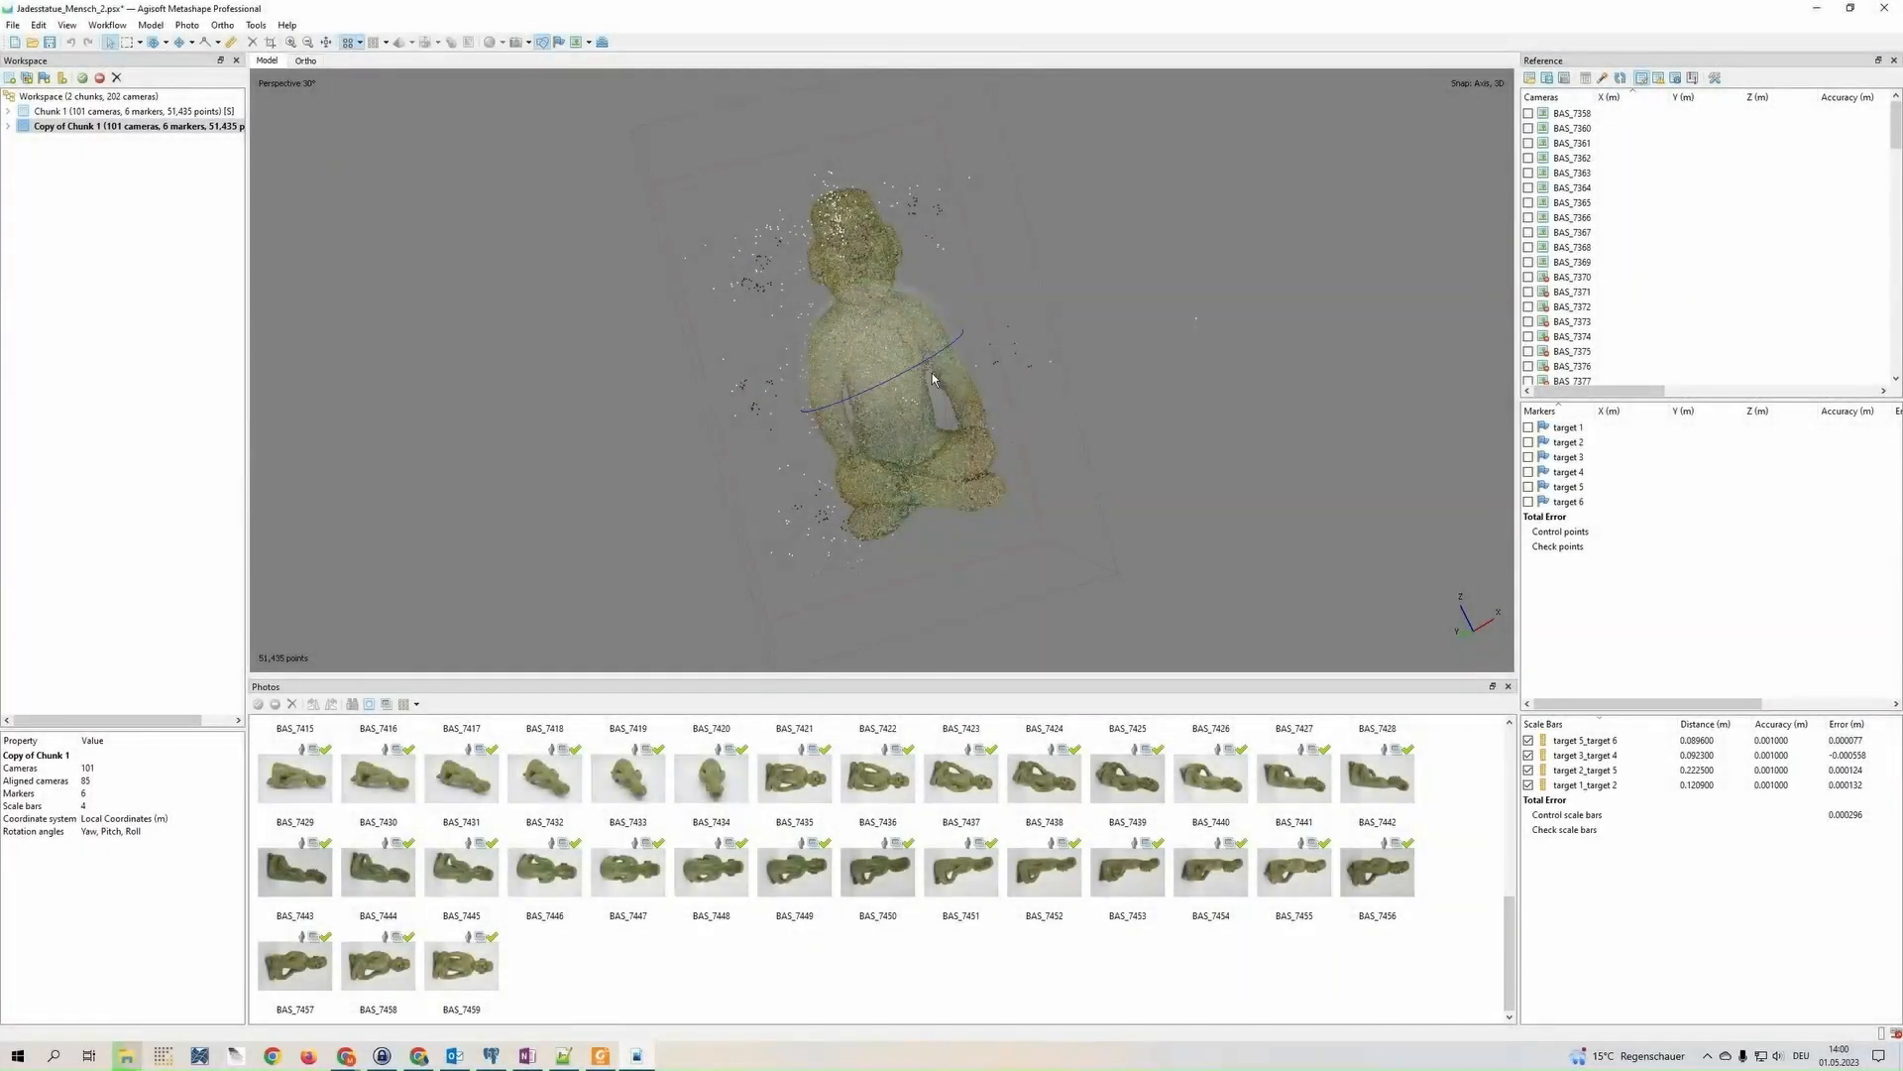
# Switch the model display from the sparse tie points to the dense point cloud
pyautogui.moveTo(932, 373); pyautogui.dragTo(914, 416)
pyautogui.moveTo(890, 367); pyautogui.dragTo(890, 415, button='middle')
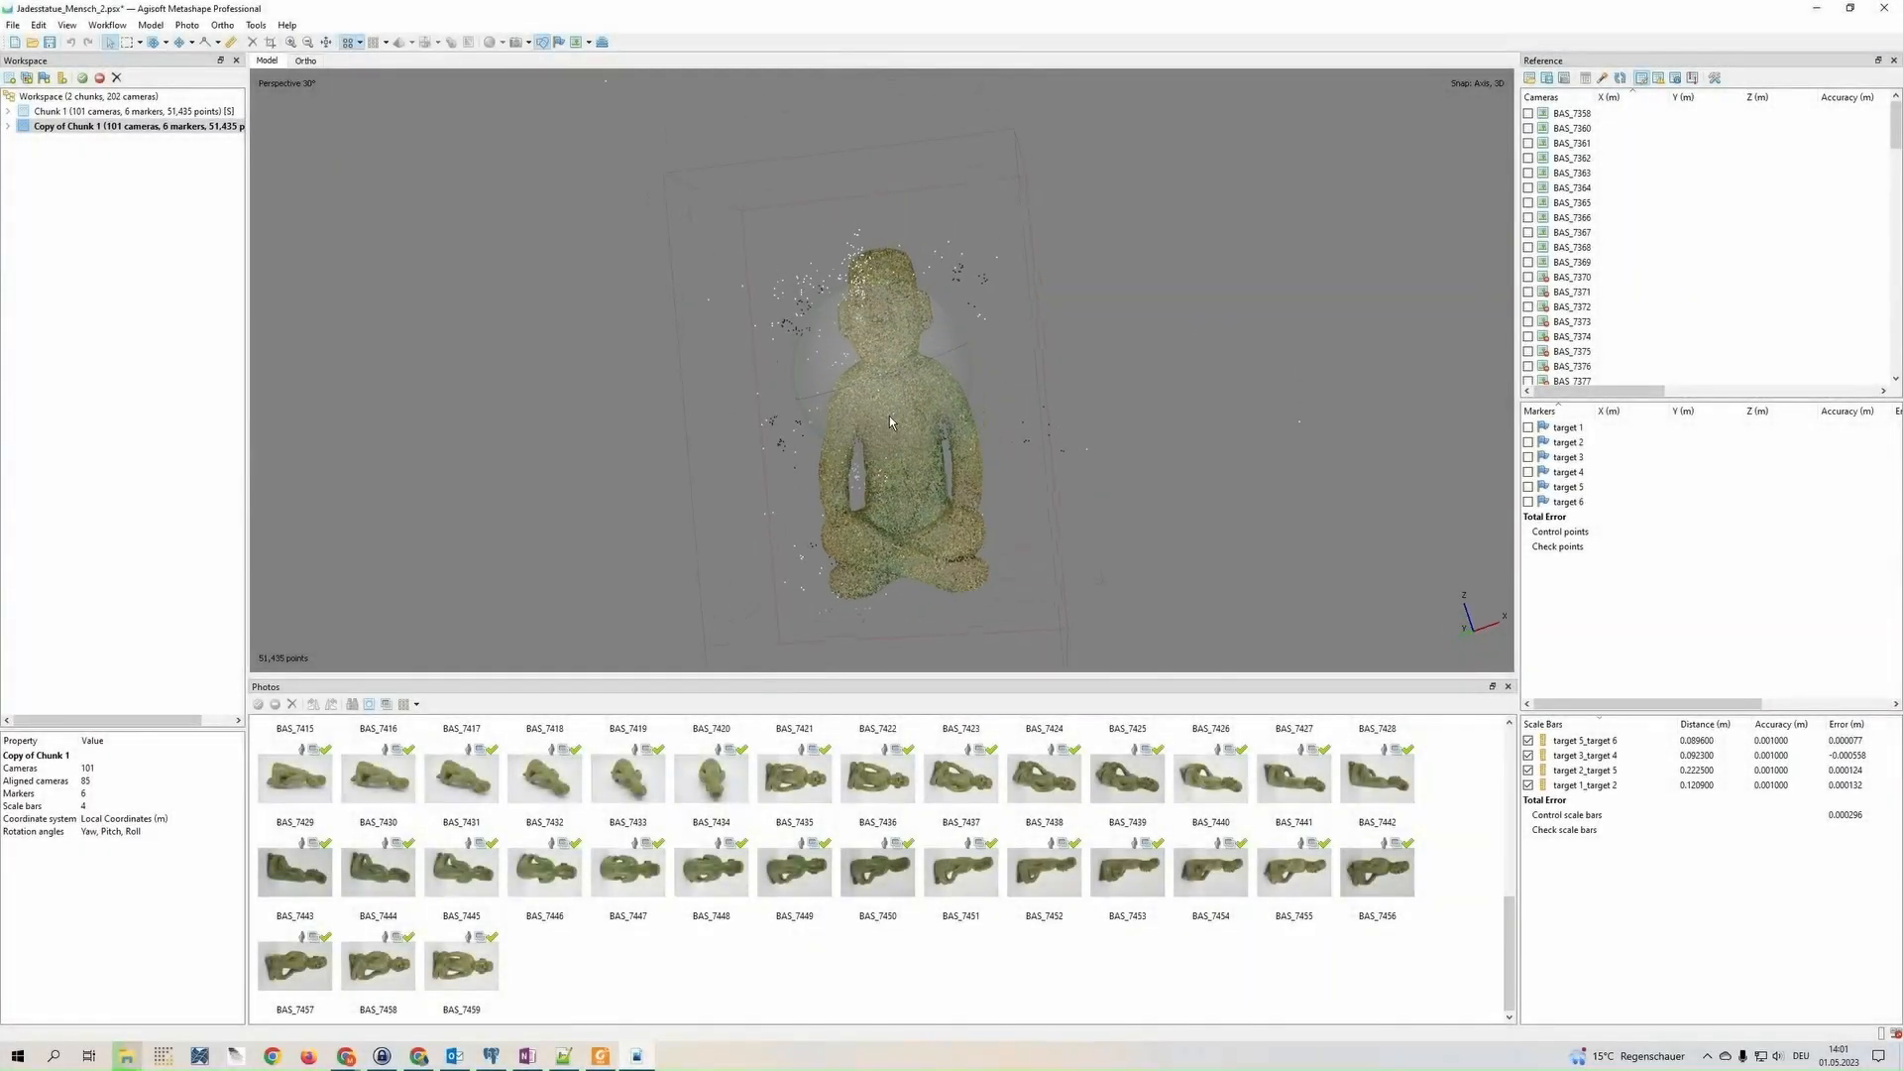
pyautogui.moveTo(889, 421); pyautogui.dragTo(938, 456)
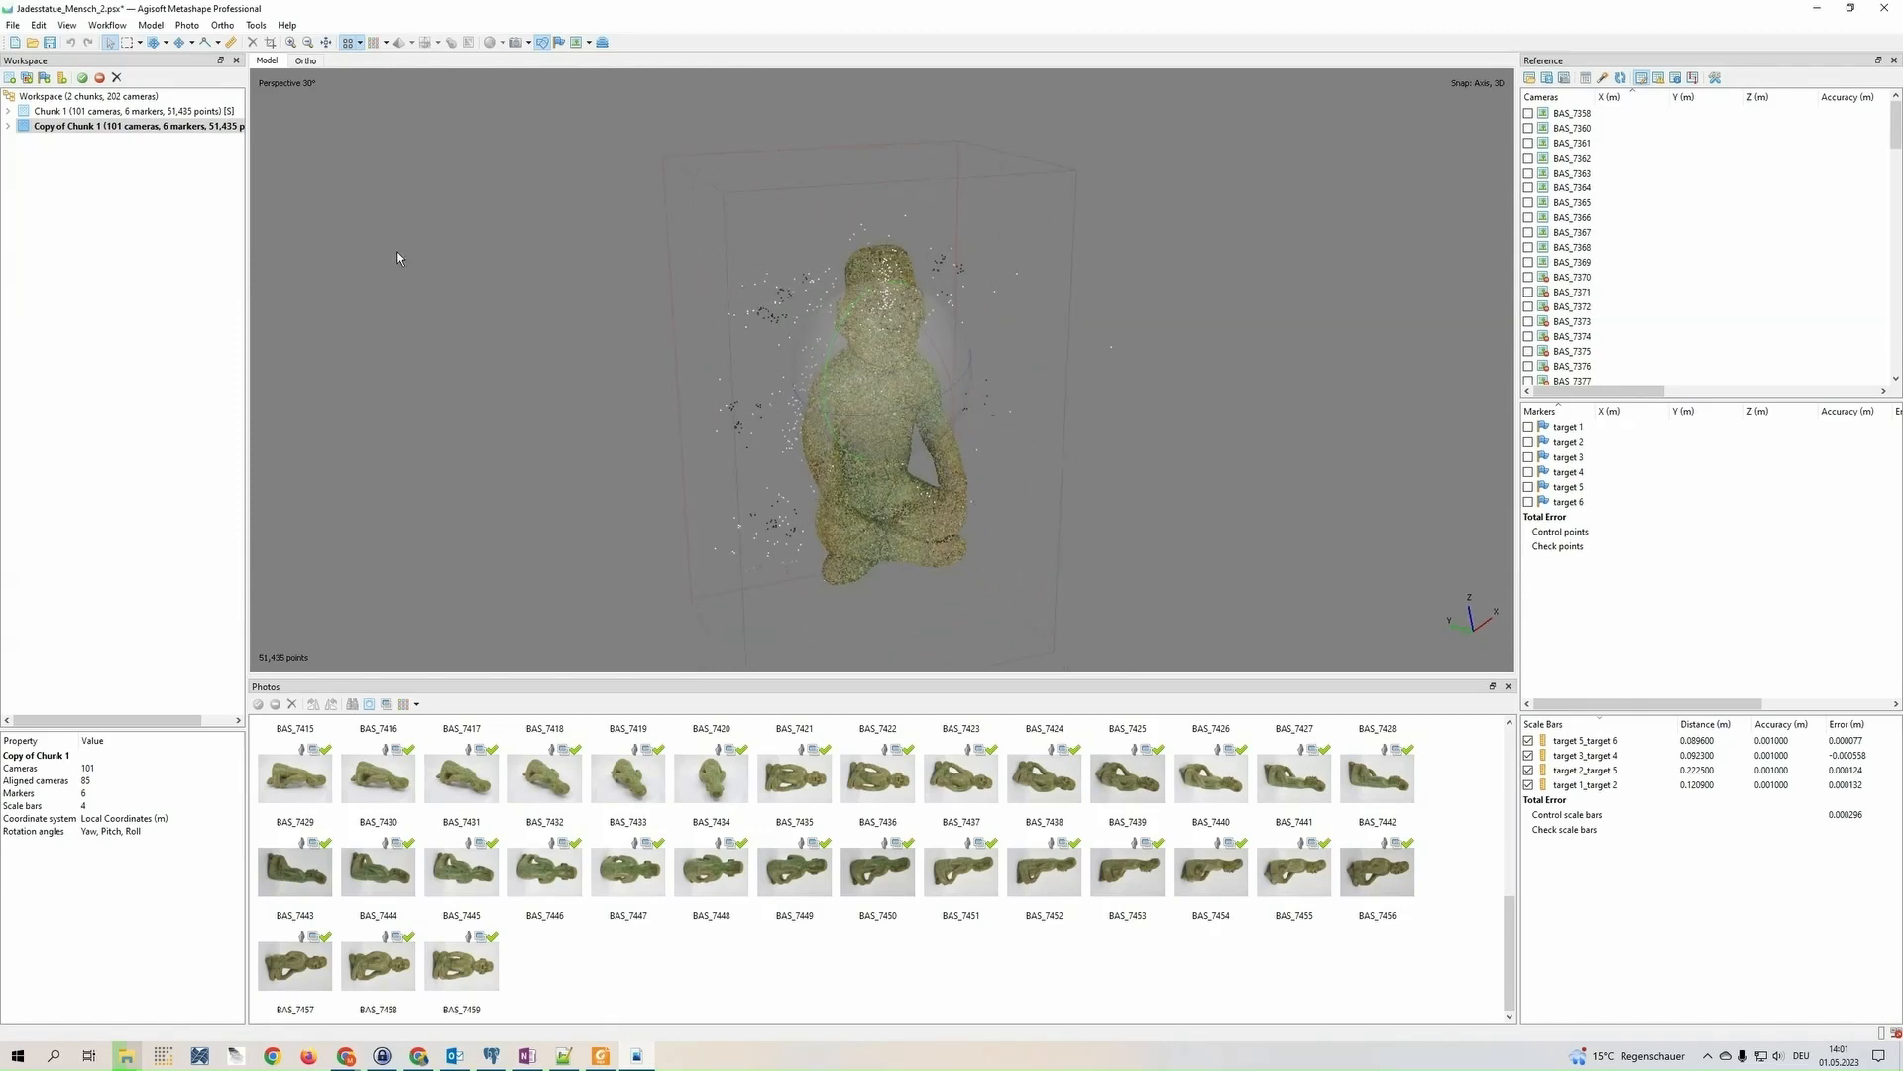
pyautogui.click(377, 44)
# Examine the statue's dense cloud from the front, underside and head for surface quality and surrounding stray points
pyautogui.scroll(5, 904, 397)
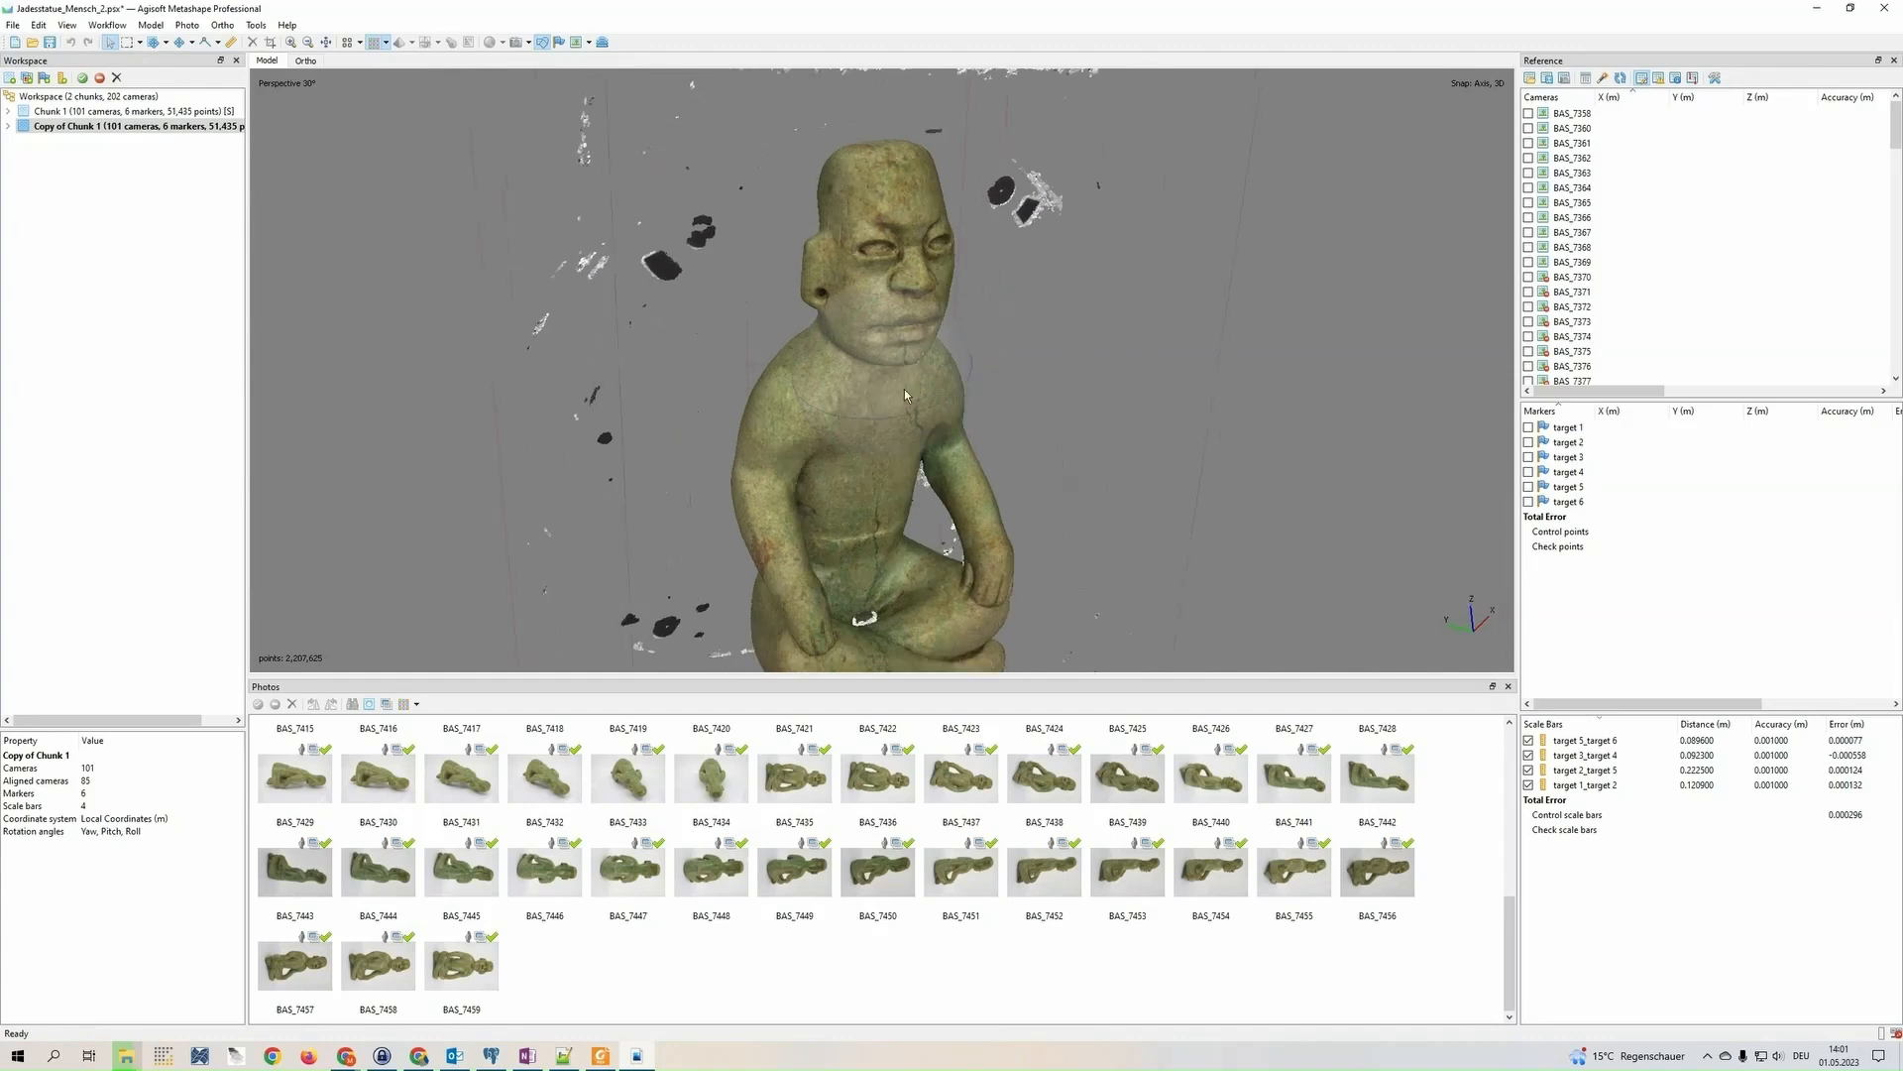
pyautogui.moveTo(904, 389); pyautogui.dragTo(701, 567)
pyautogui.scroll(5, 918, 422)
pyautogui.scroll(3, 859, 372)
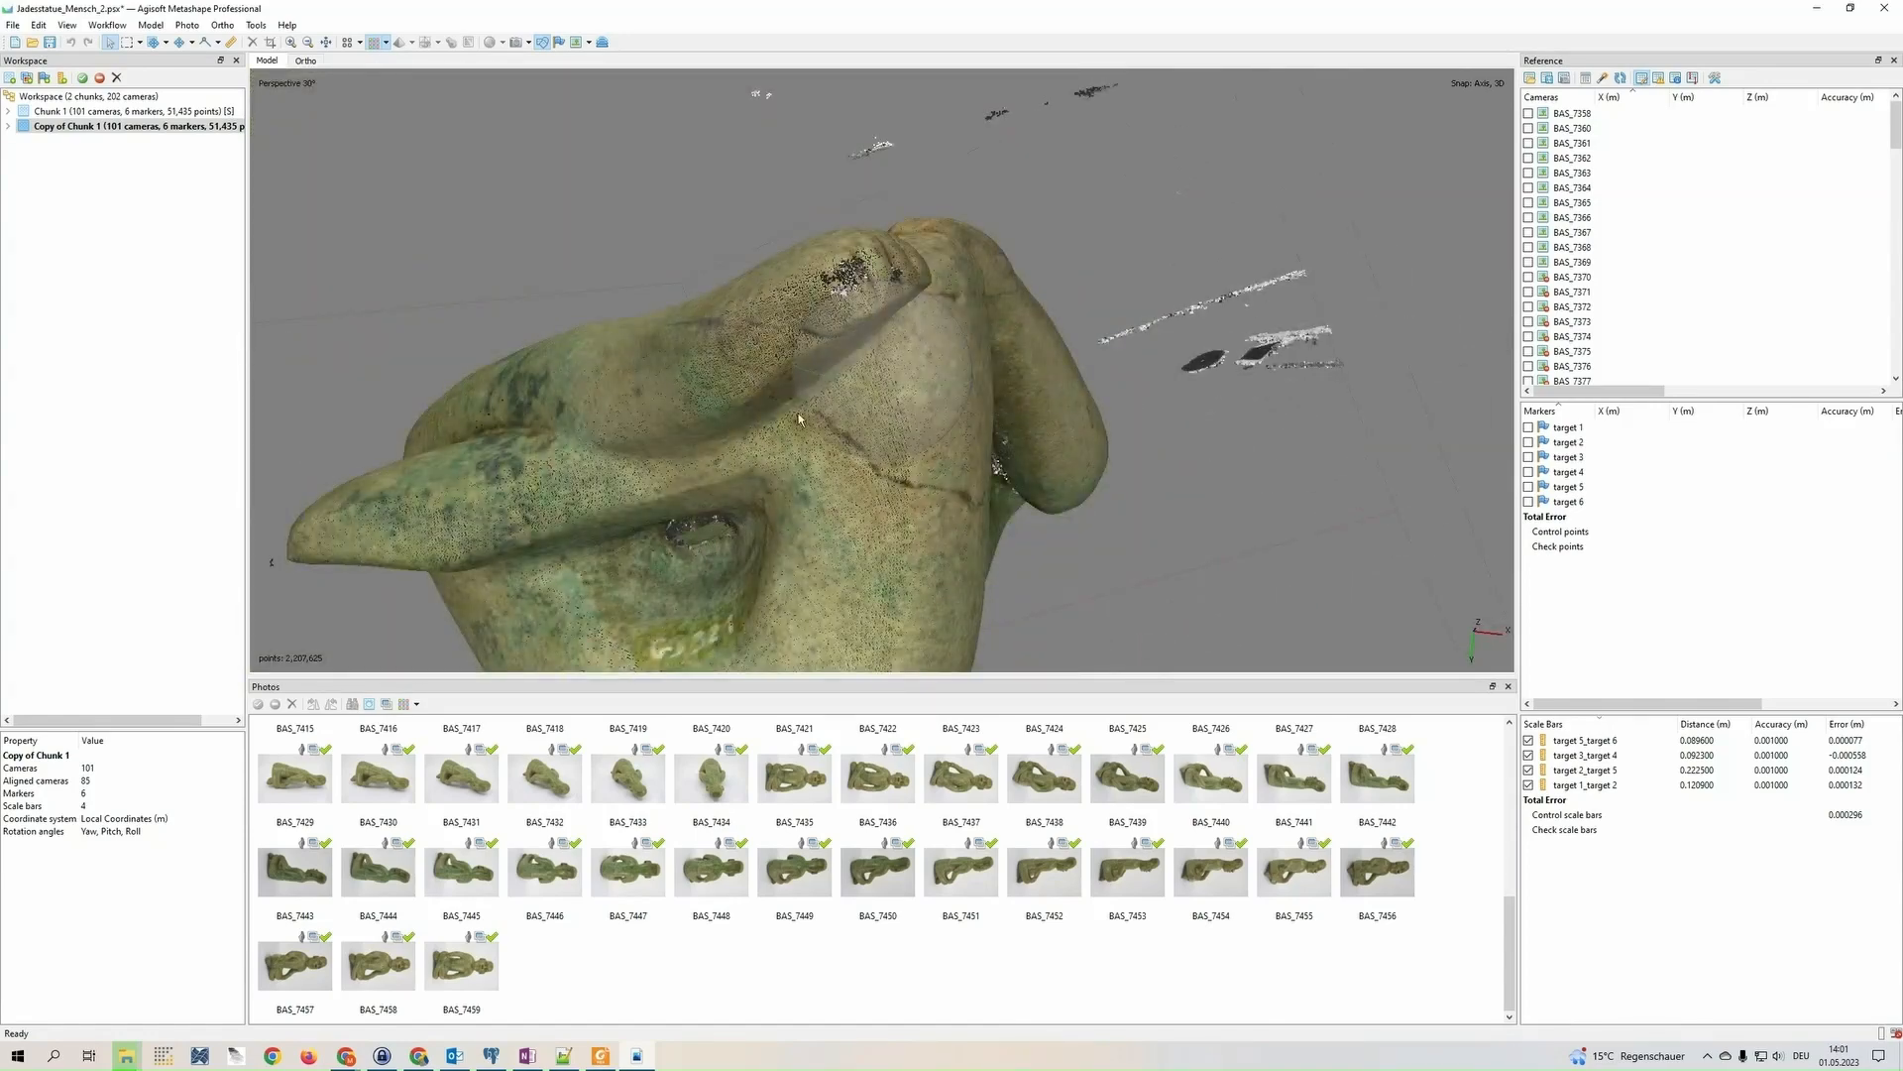
pyautogui.moveTo(800, 419); pyautogui.dragTo(826, 463)
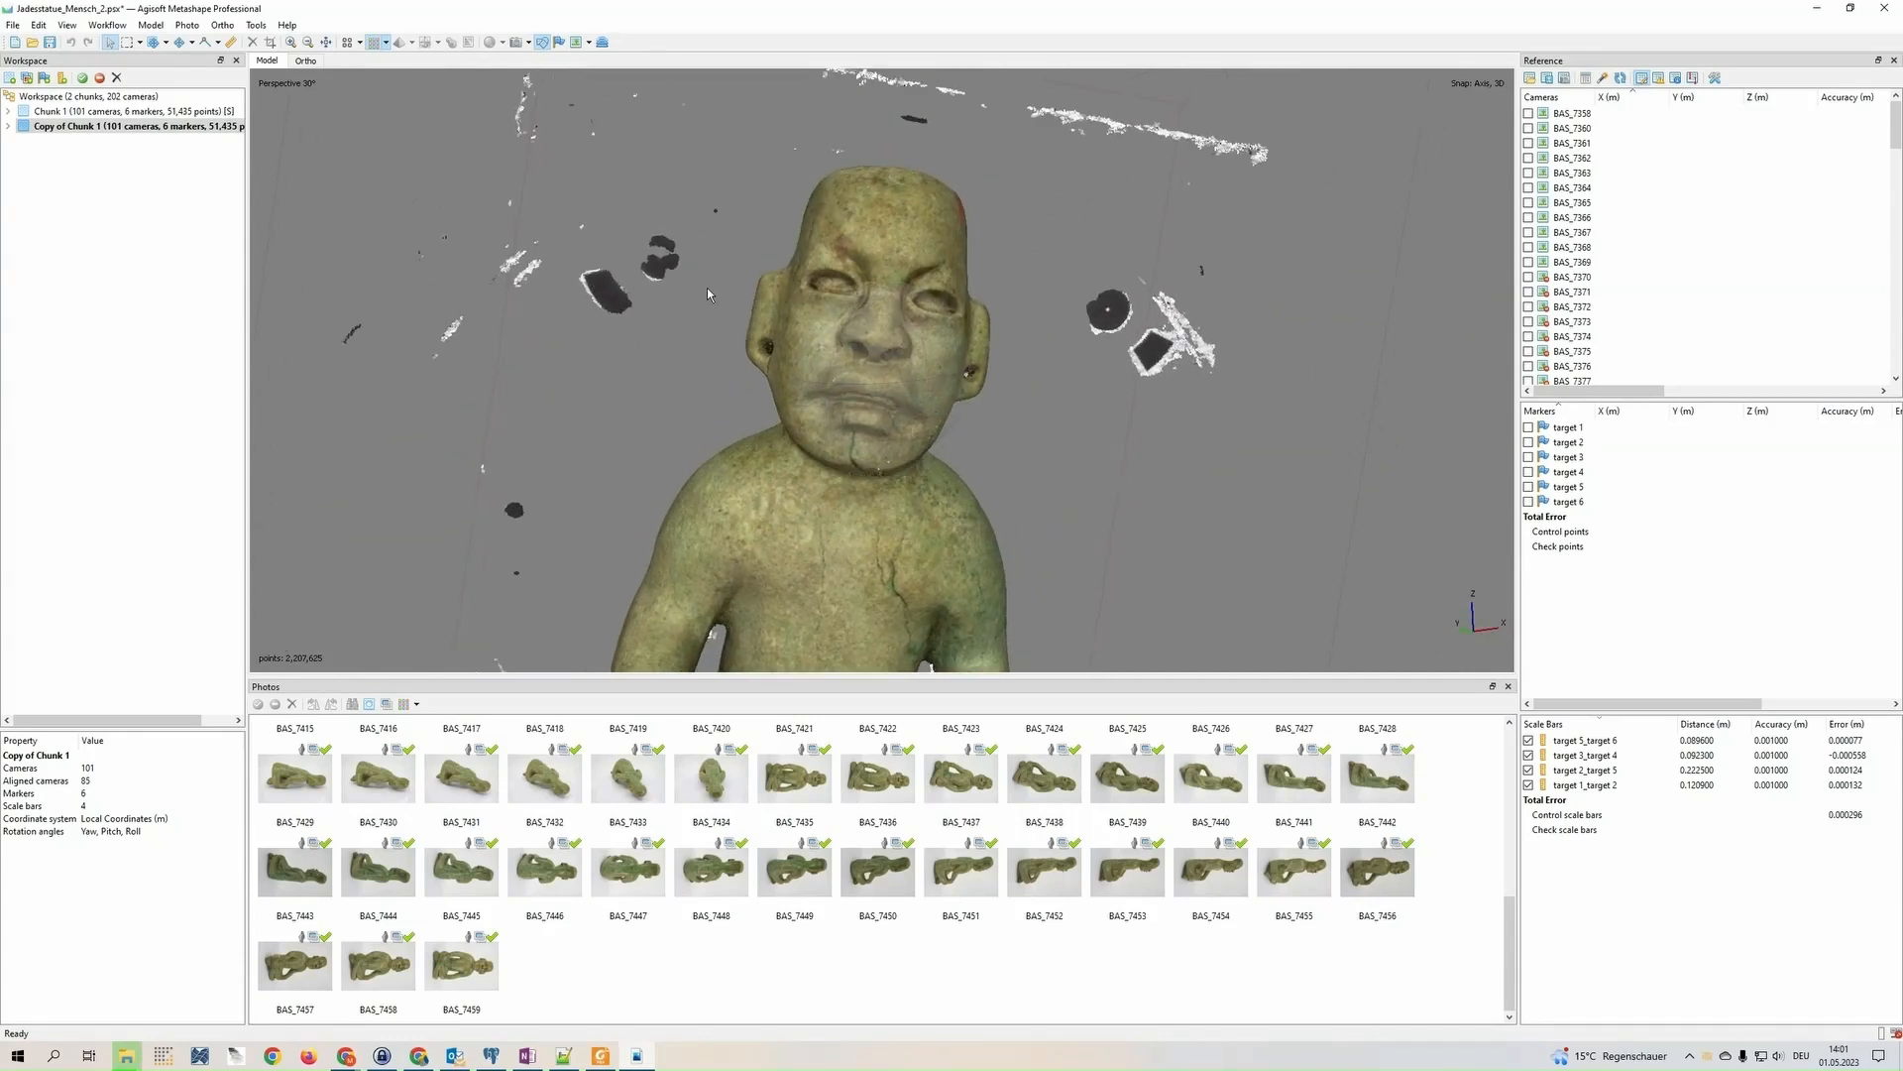
pyautogui.scroll(-5, 1181, 361)
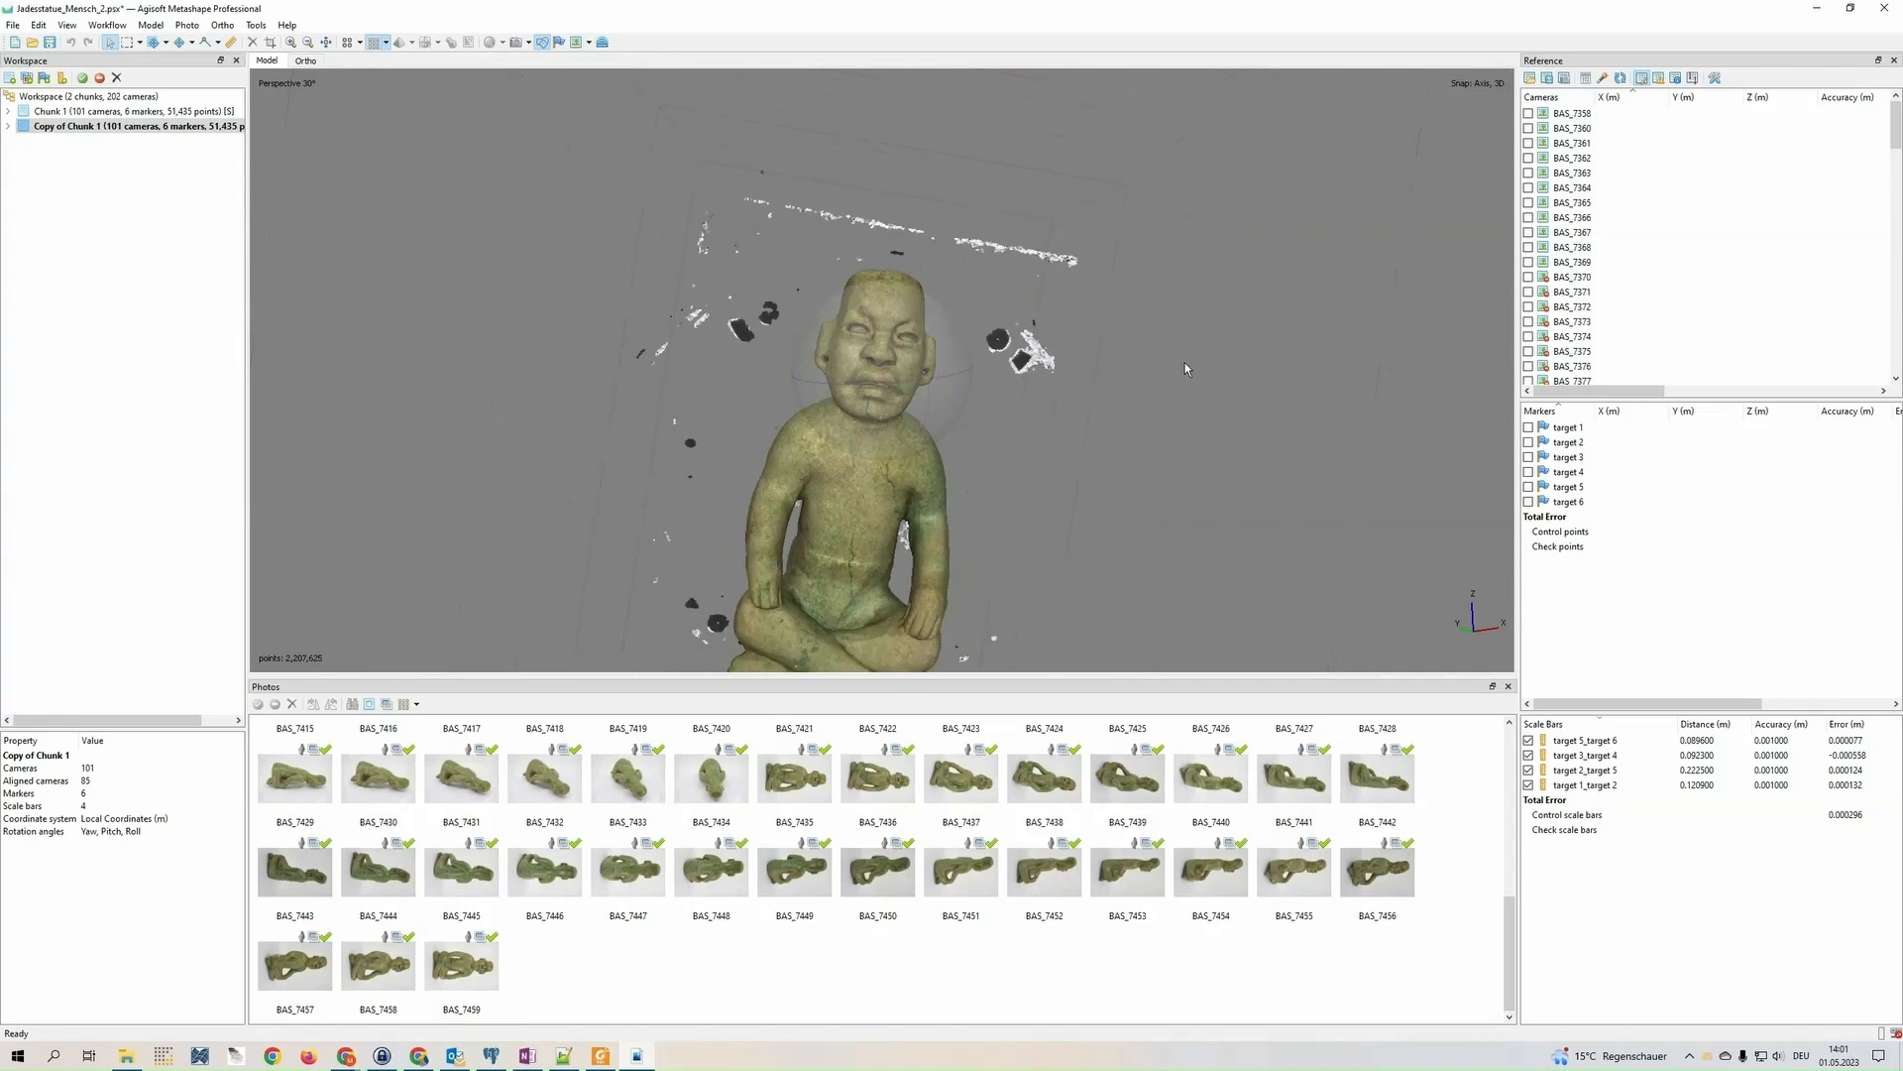
pyautogui.moveTo(926, 480); pyautogui.dragTo(930, 381, button='middle')
pyautogui.moveTo(908, 490); pyautogui.dragTo(886, 405)
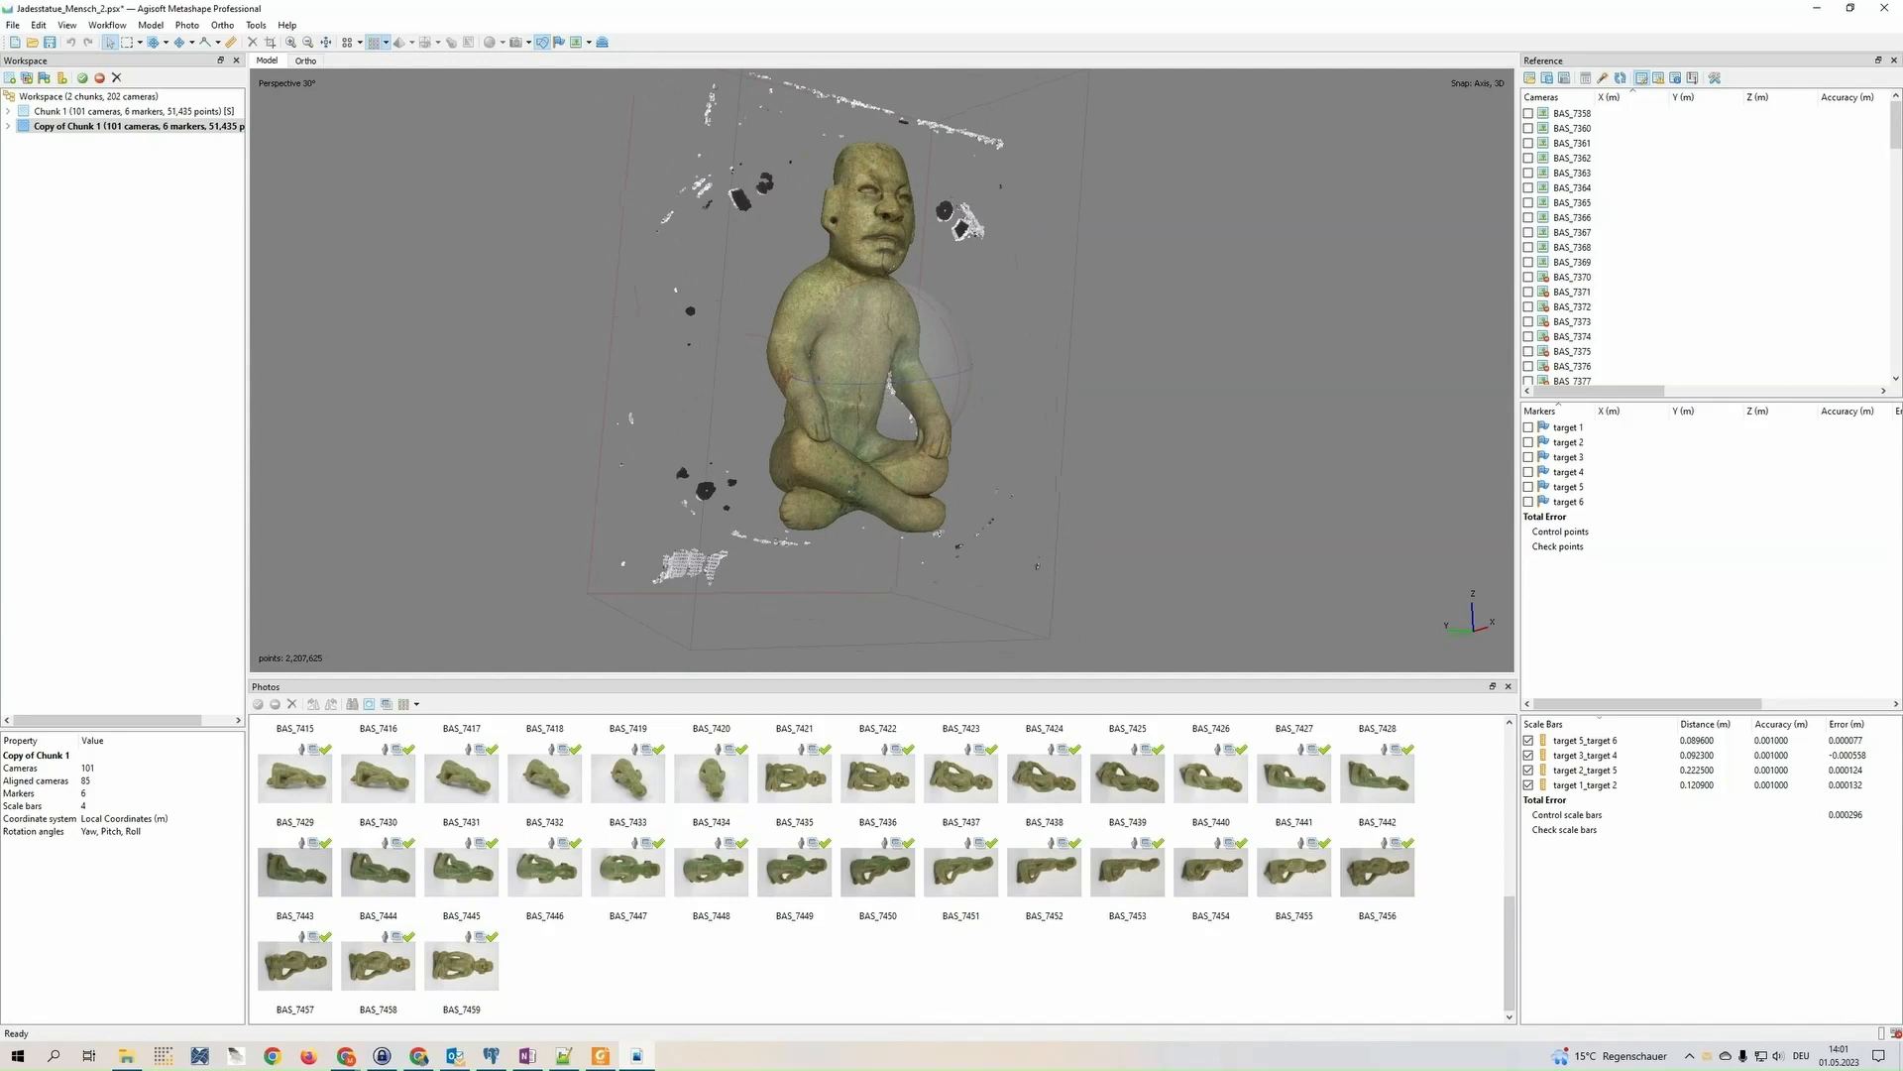
pyautogui.moveTo(922, 392); pyautogui.dragTo(865, 377)
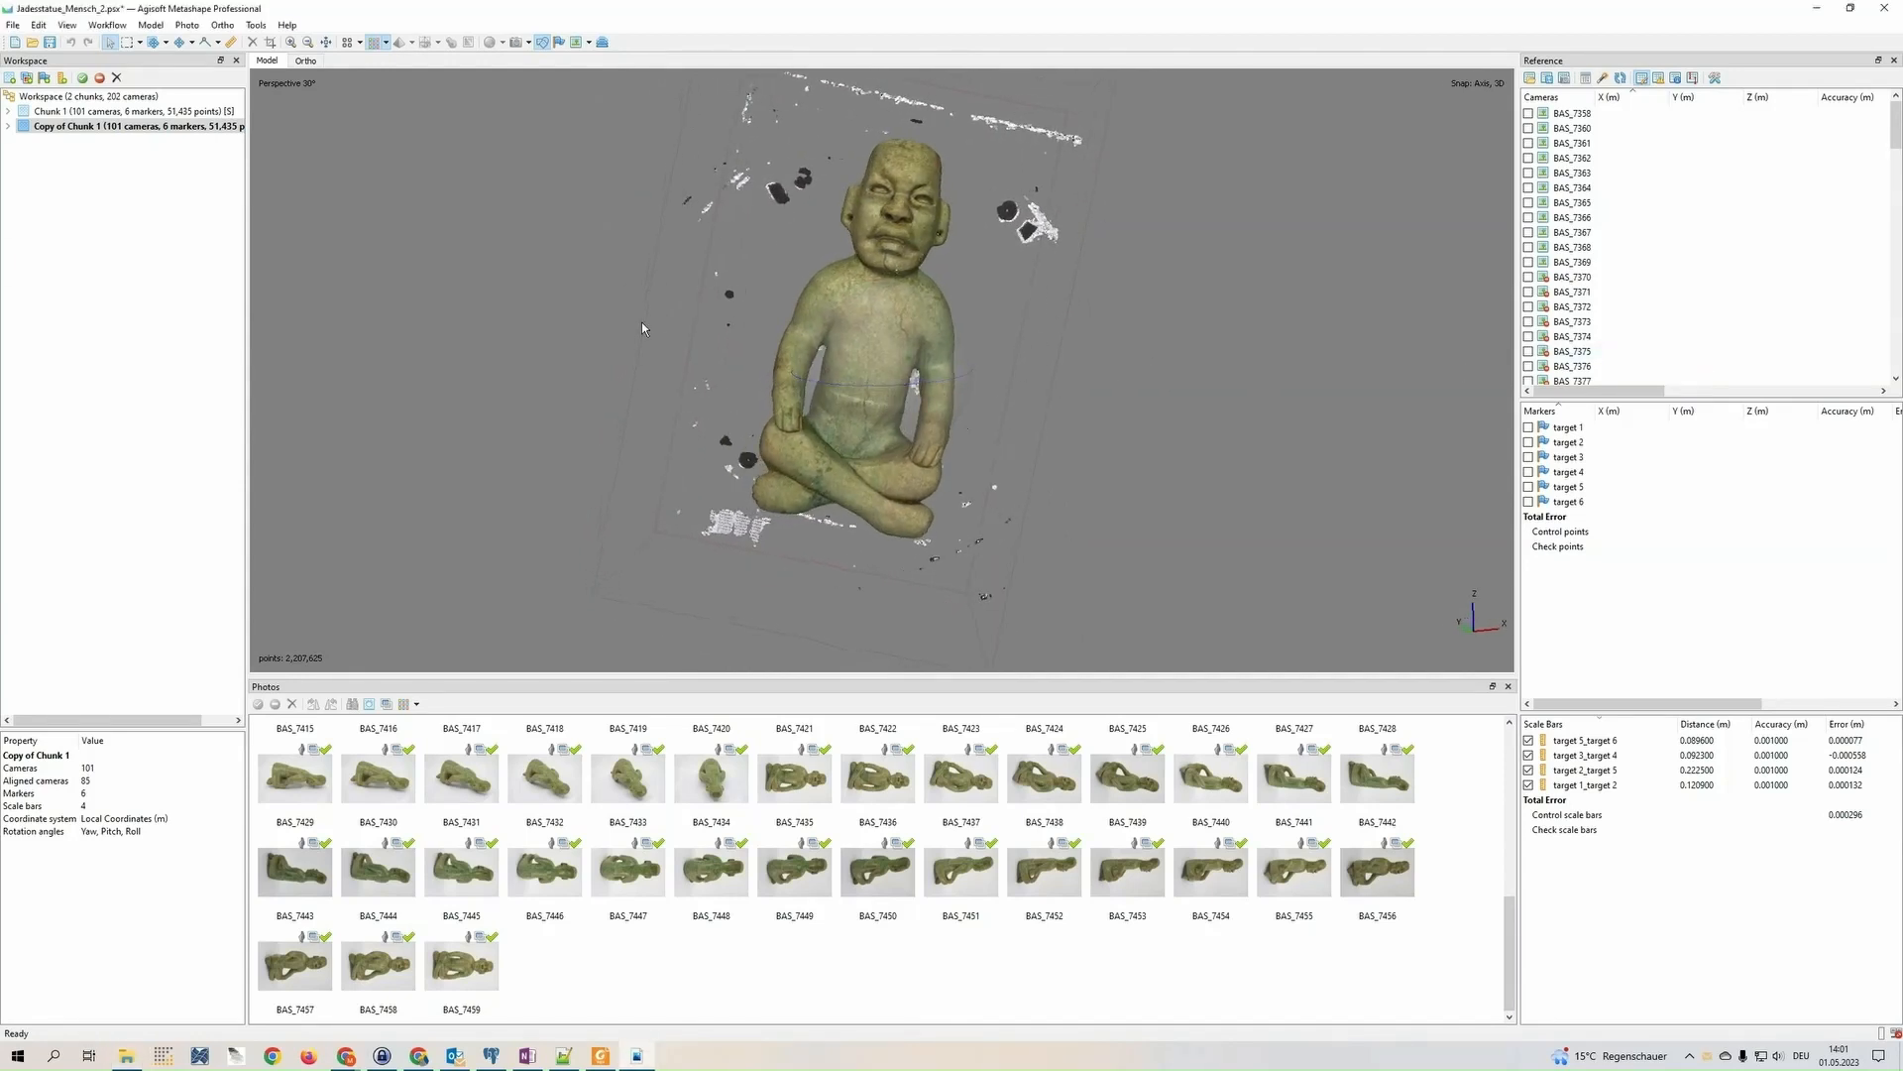
pyautogui.moveTo(642, 323); pyautogui.dragTo(620, 378)
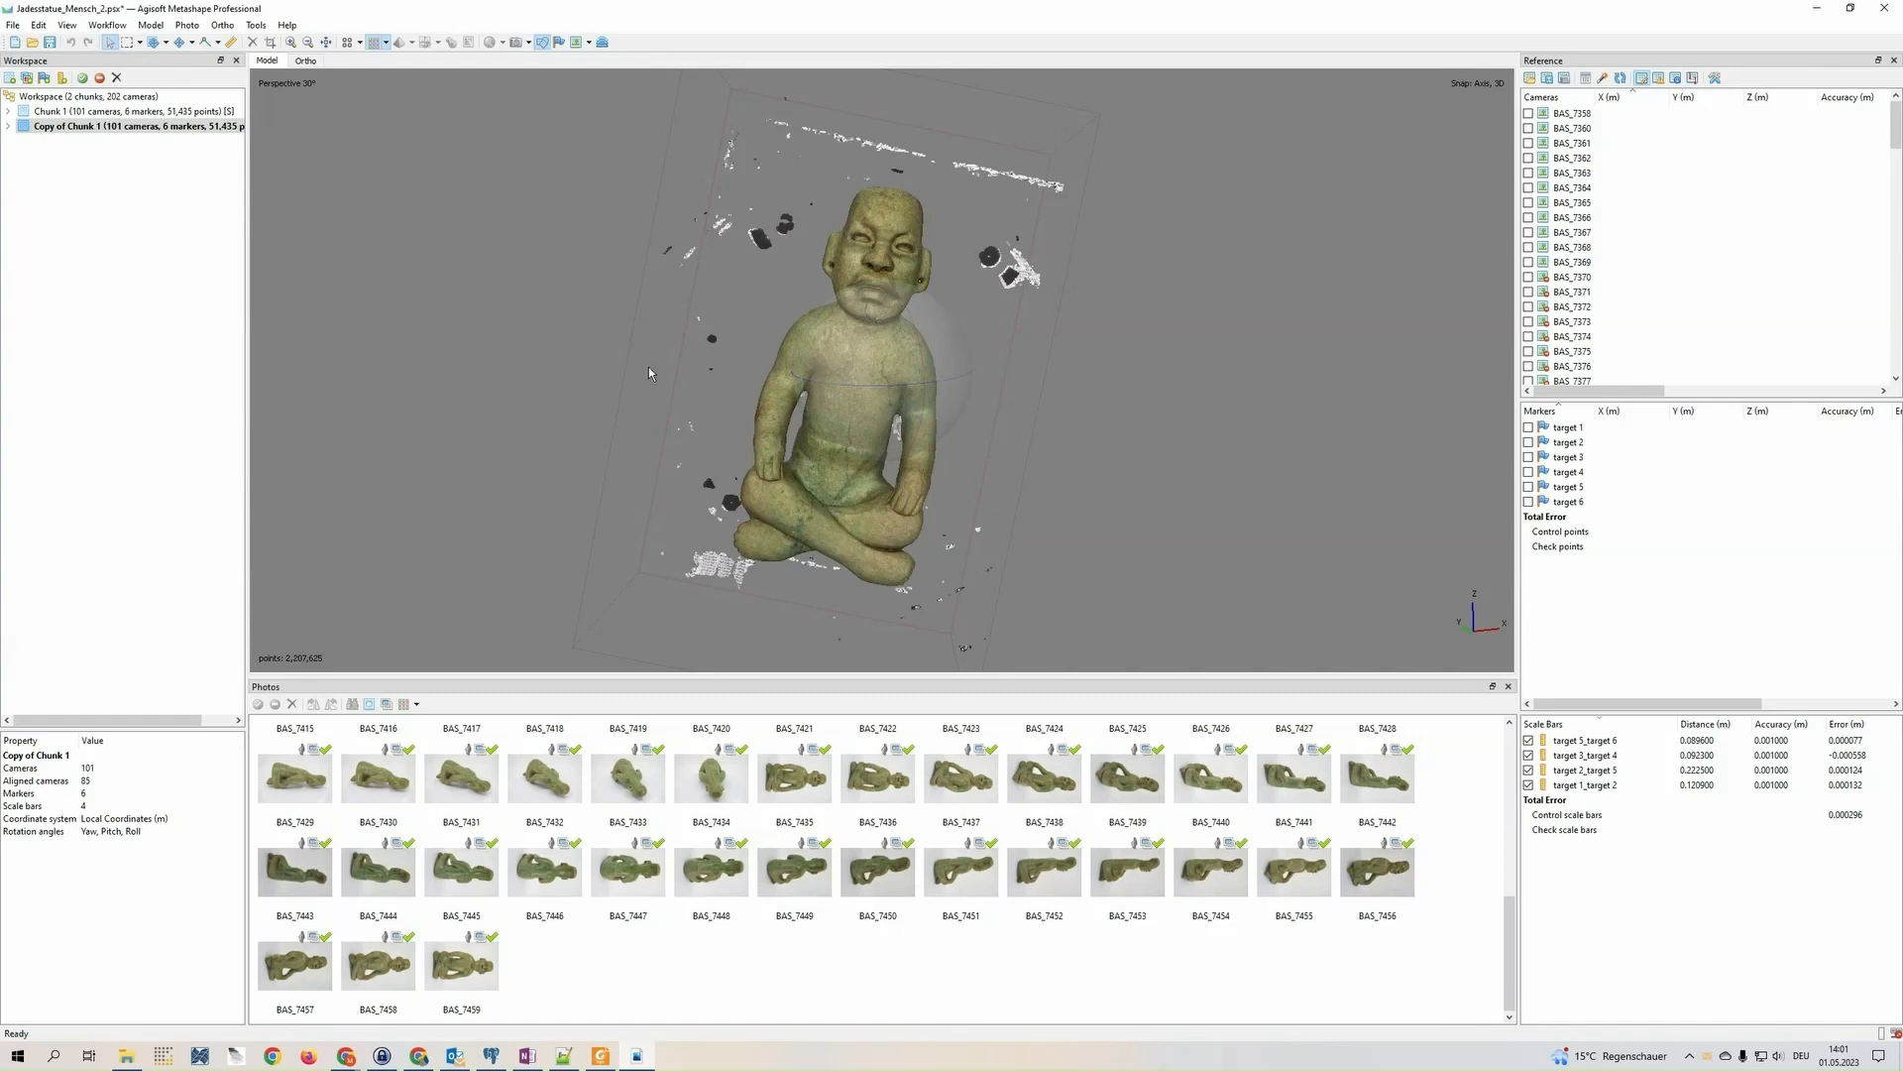
# Select the stray points along the left side of the front-facing statue with Free-Form Selection and delete them
pyautogui.scroll(2, 648, 366)
pyautogui.click(140, 43)
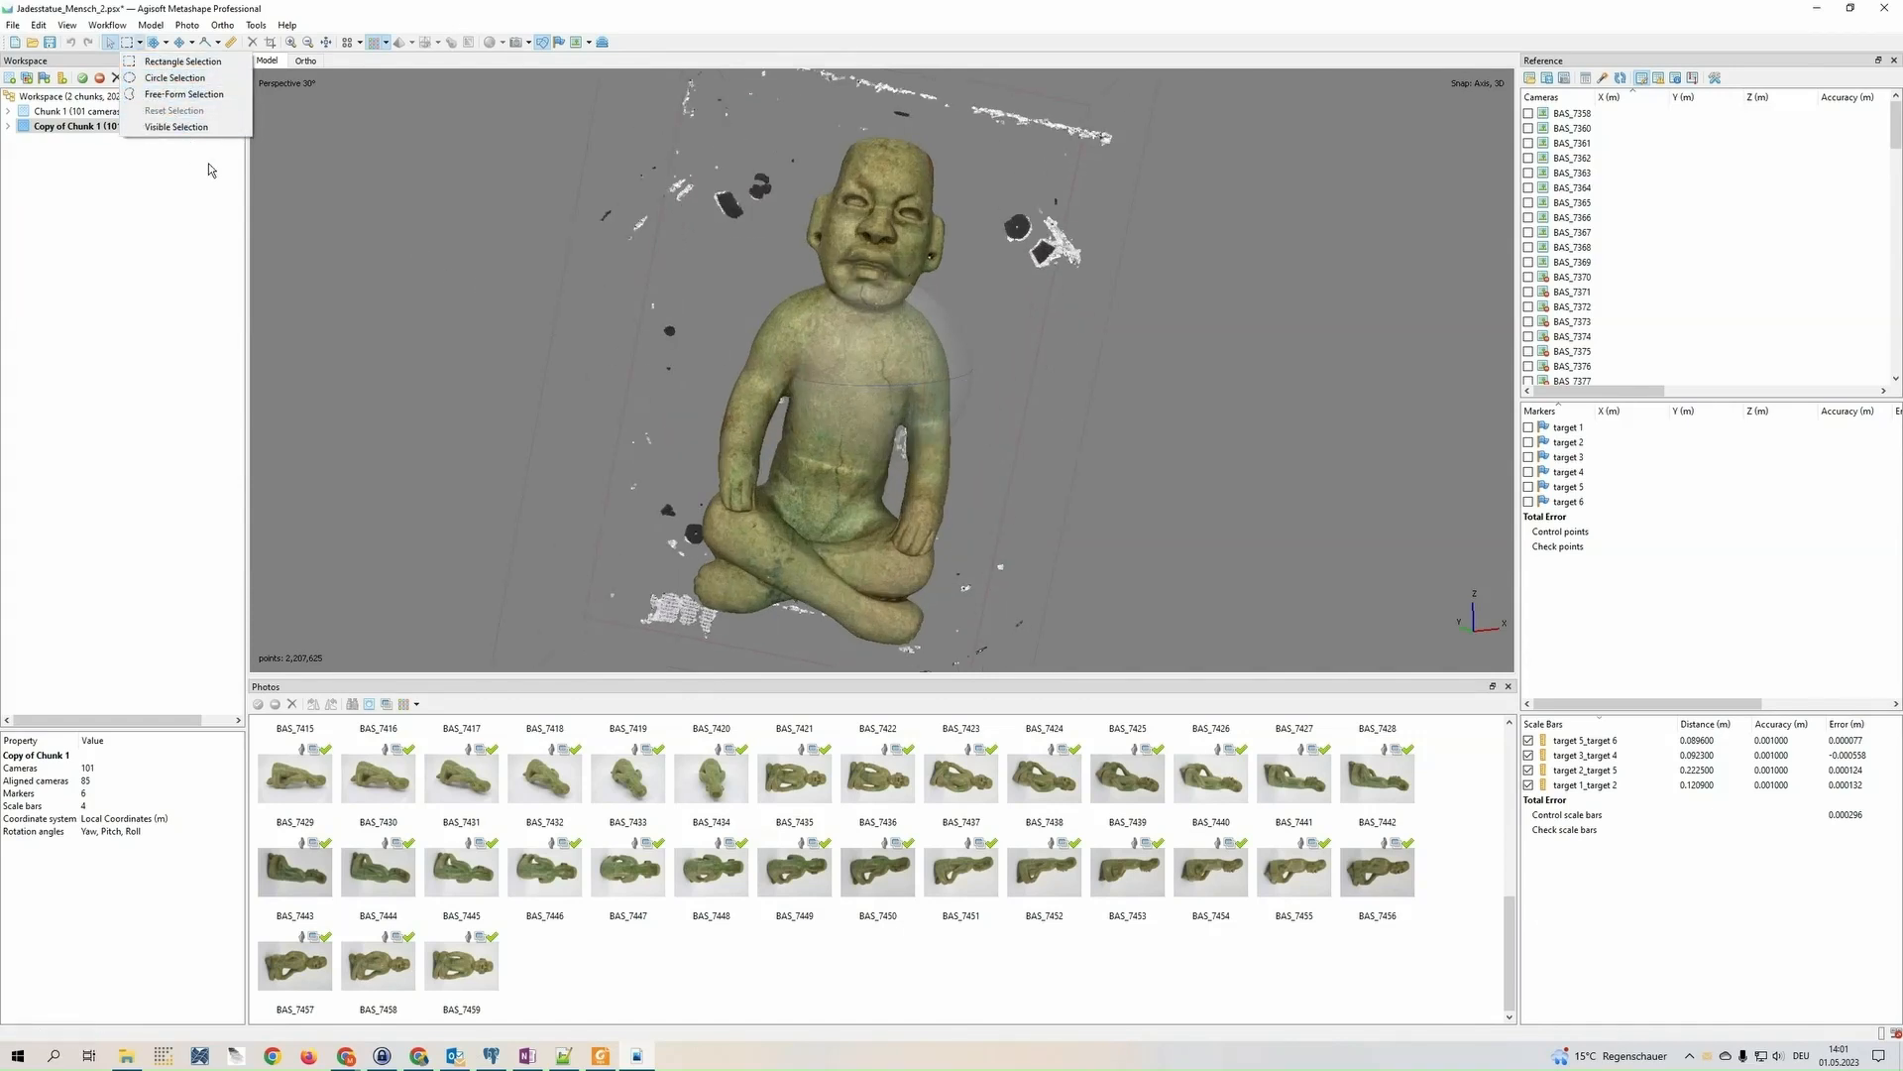
pyautogui.click(203, 95)
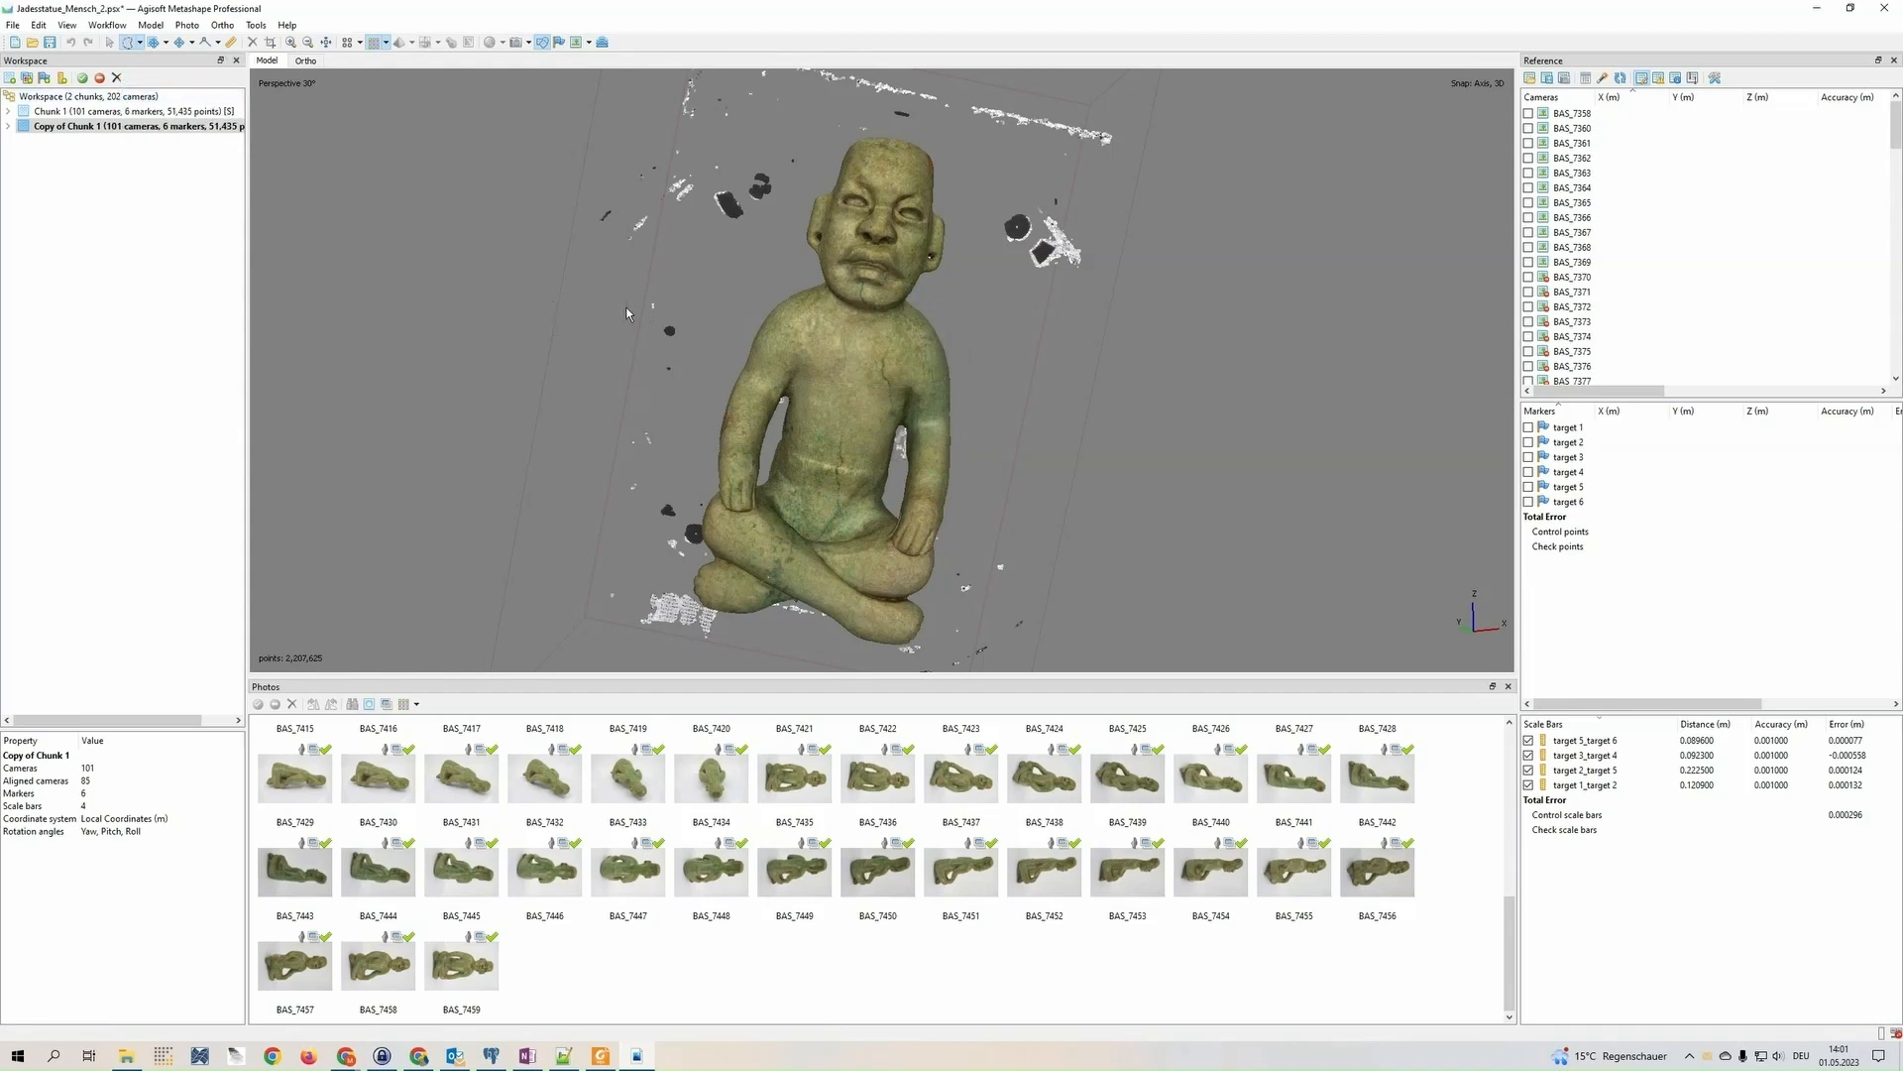
pyautogui.moveTo(580, 283)
pyautogui.mouseDown()
pyautogui.moveTo(580, 220)
pyautogui.moveTo(781, 241)
pyautogui.mouseUp()
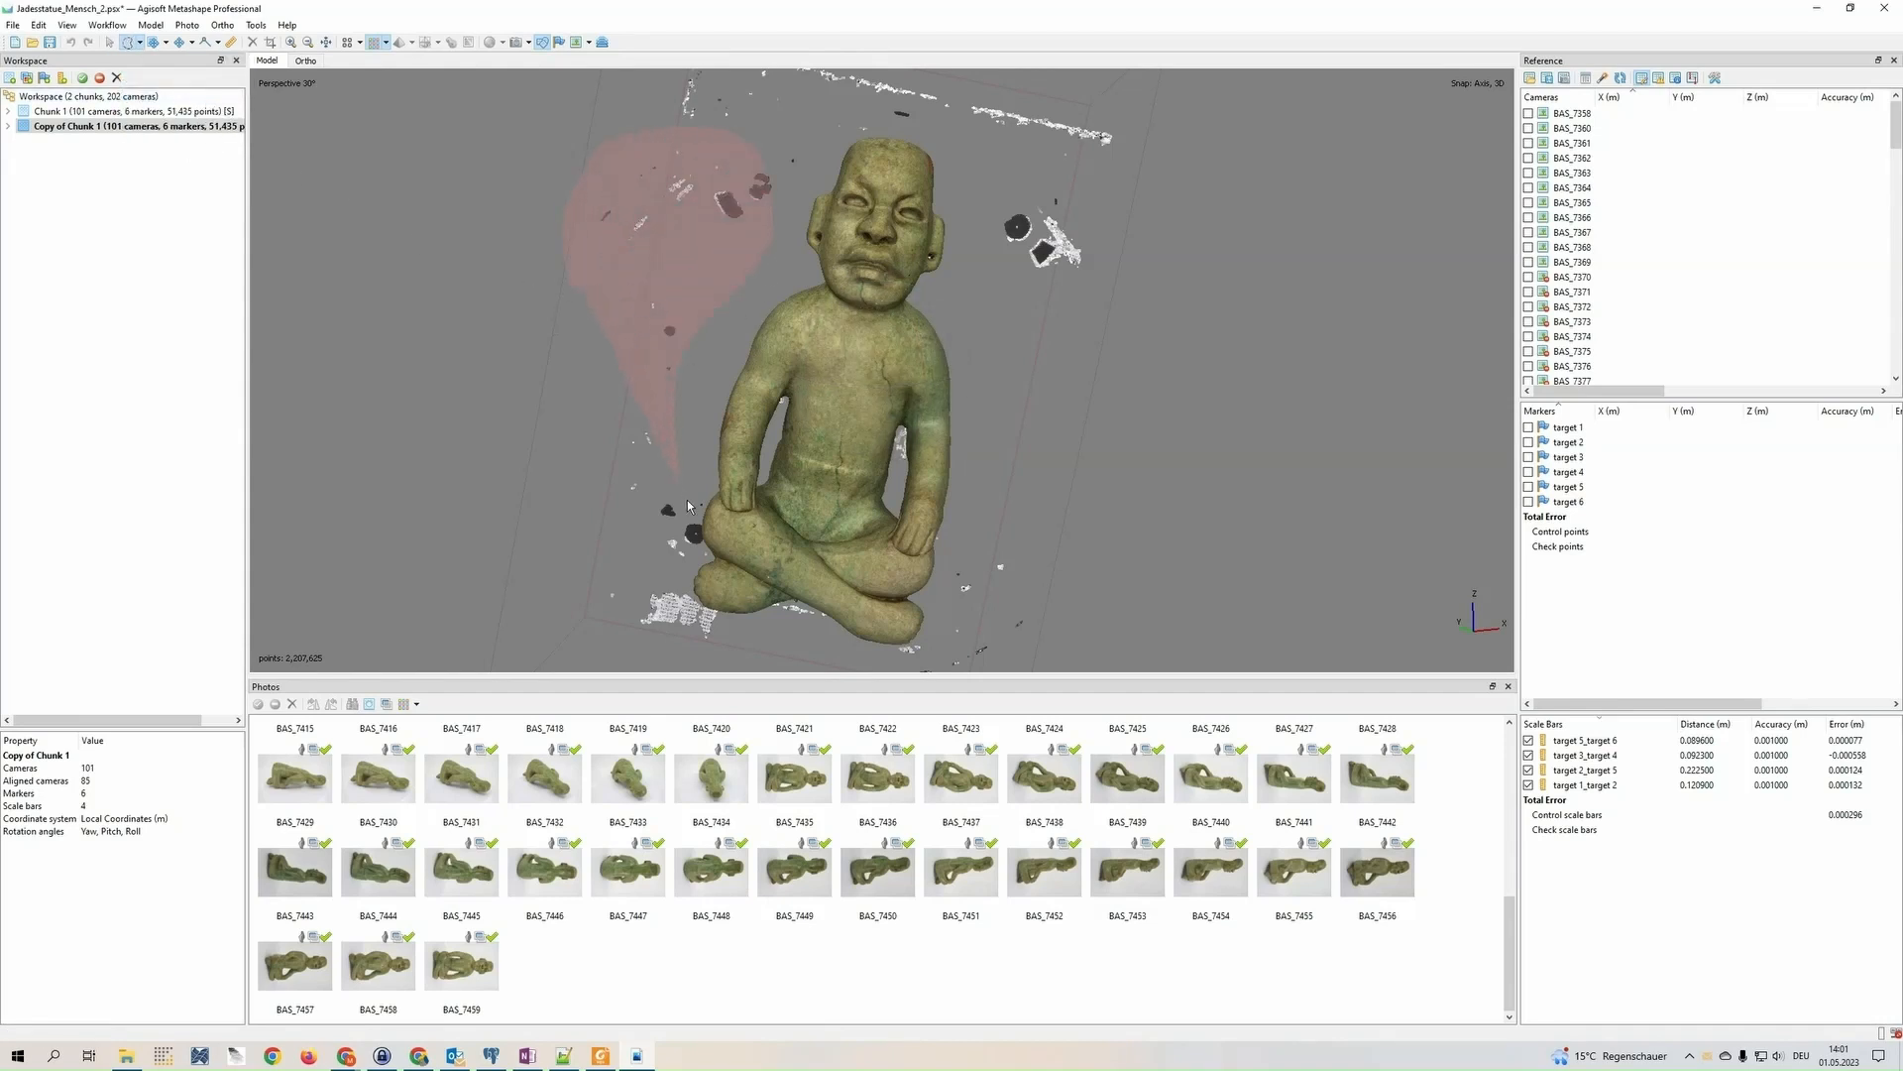
pyautogui.moveTo(691, 506)
pyautogui.mouseDown()
pyautogui.moveTo(666, 510)
pyautogui.moveTo(649, 634)
pyautogui.moveTo(619, 605)
pyautogui.mouseUp()
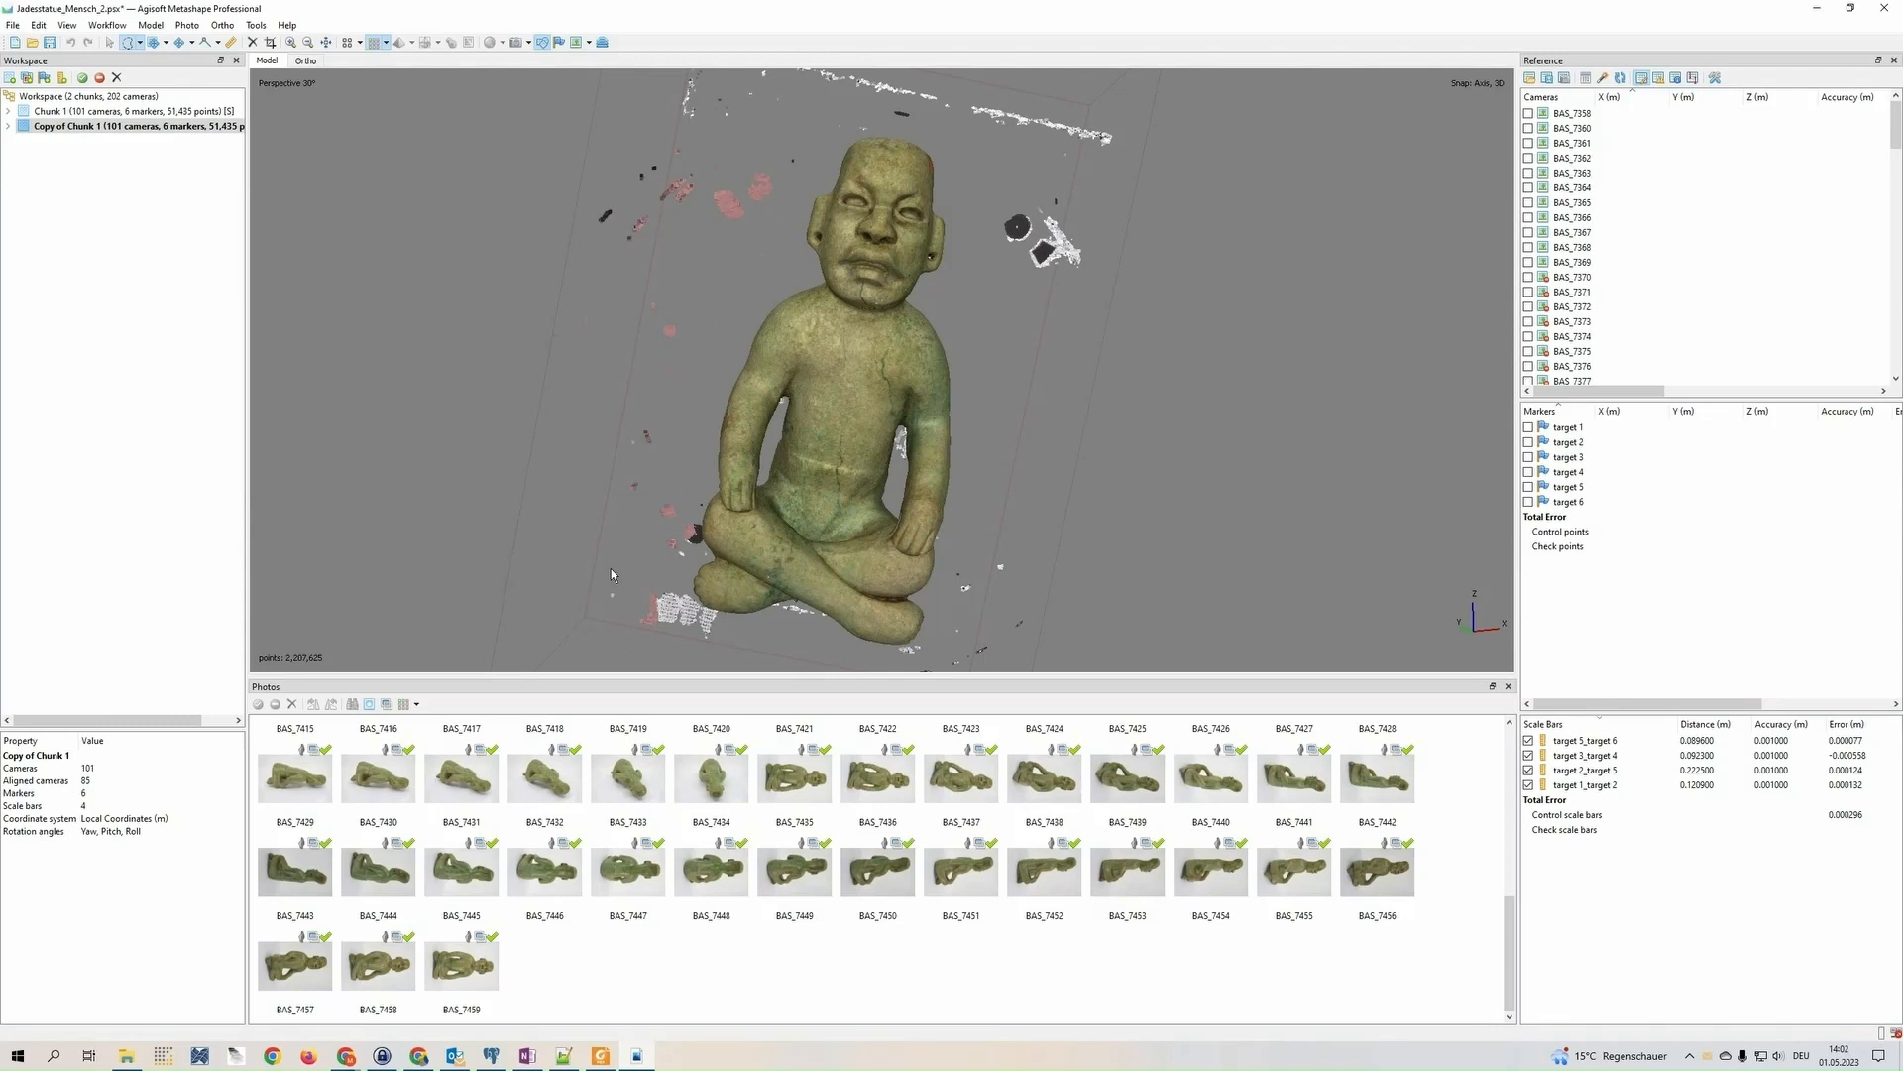
pyautogui.press('Delete')
# Select and delete the stray marker patches to the right of the front-facing statue's head
pyautogui.moveTo(775, 373); pyautogui.dragTo(972, 421, button='middle')
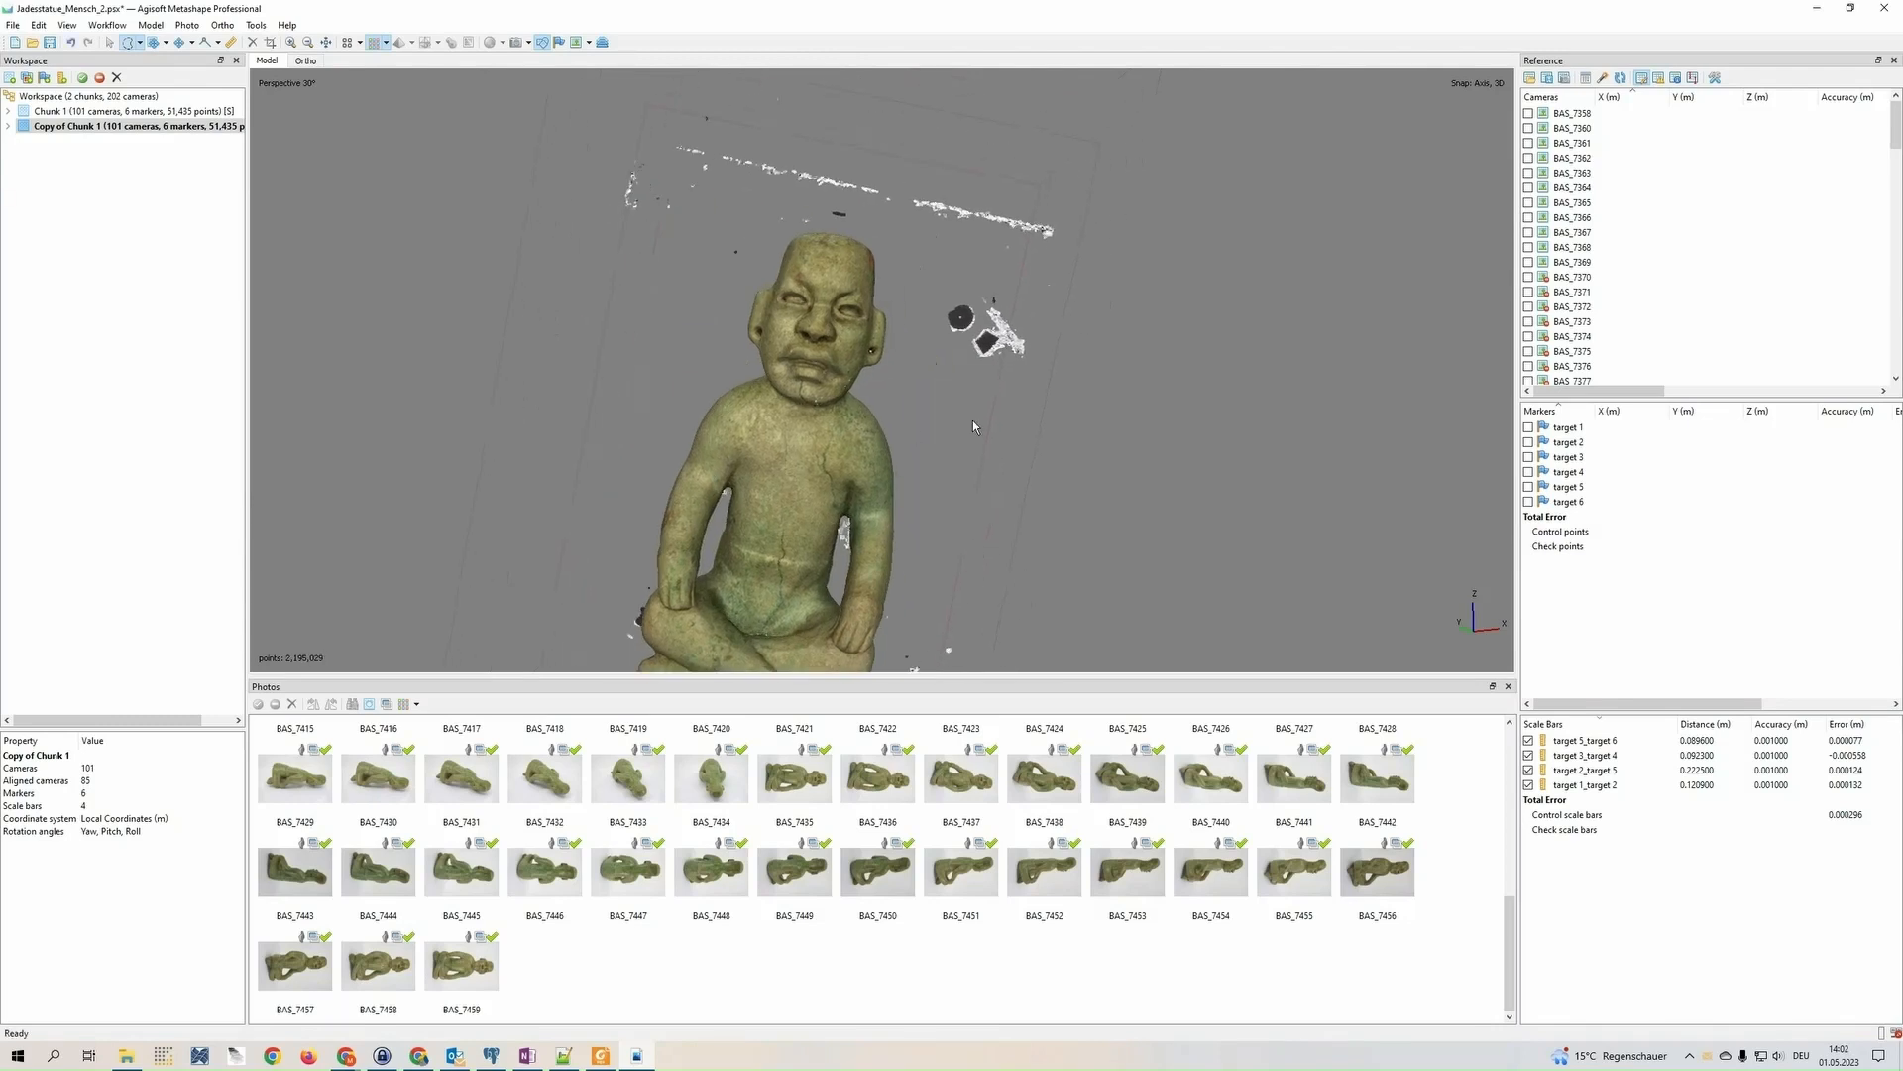
pyautogui.moveTo(929, 344)
pyautogui.mouseDown()
pyautogui.moveTo(1091, 397)
pyautogui.moveTo(1090, 418)
pyautogui.mouseUp()
pyautogui.press('Delete')
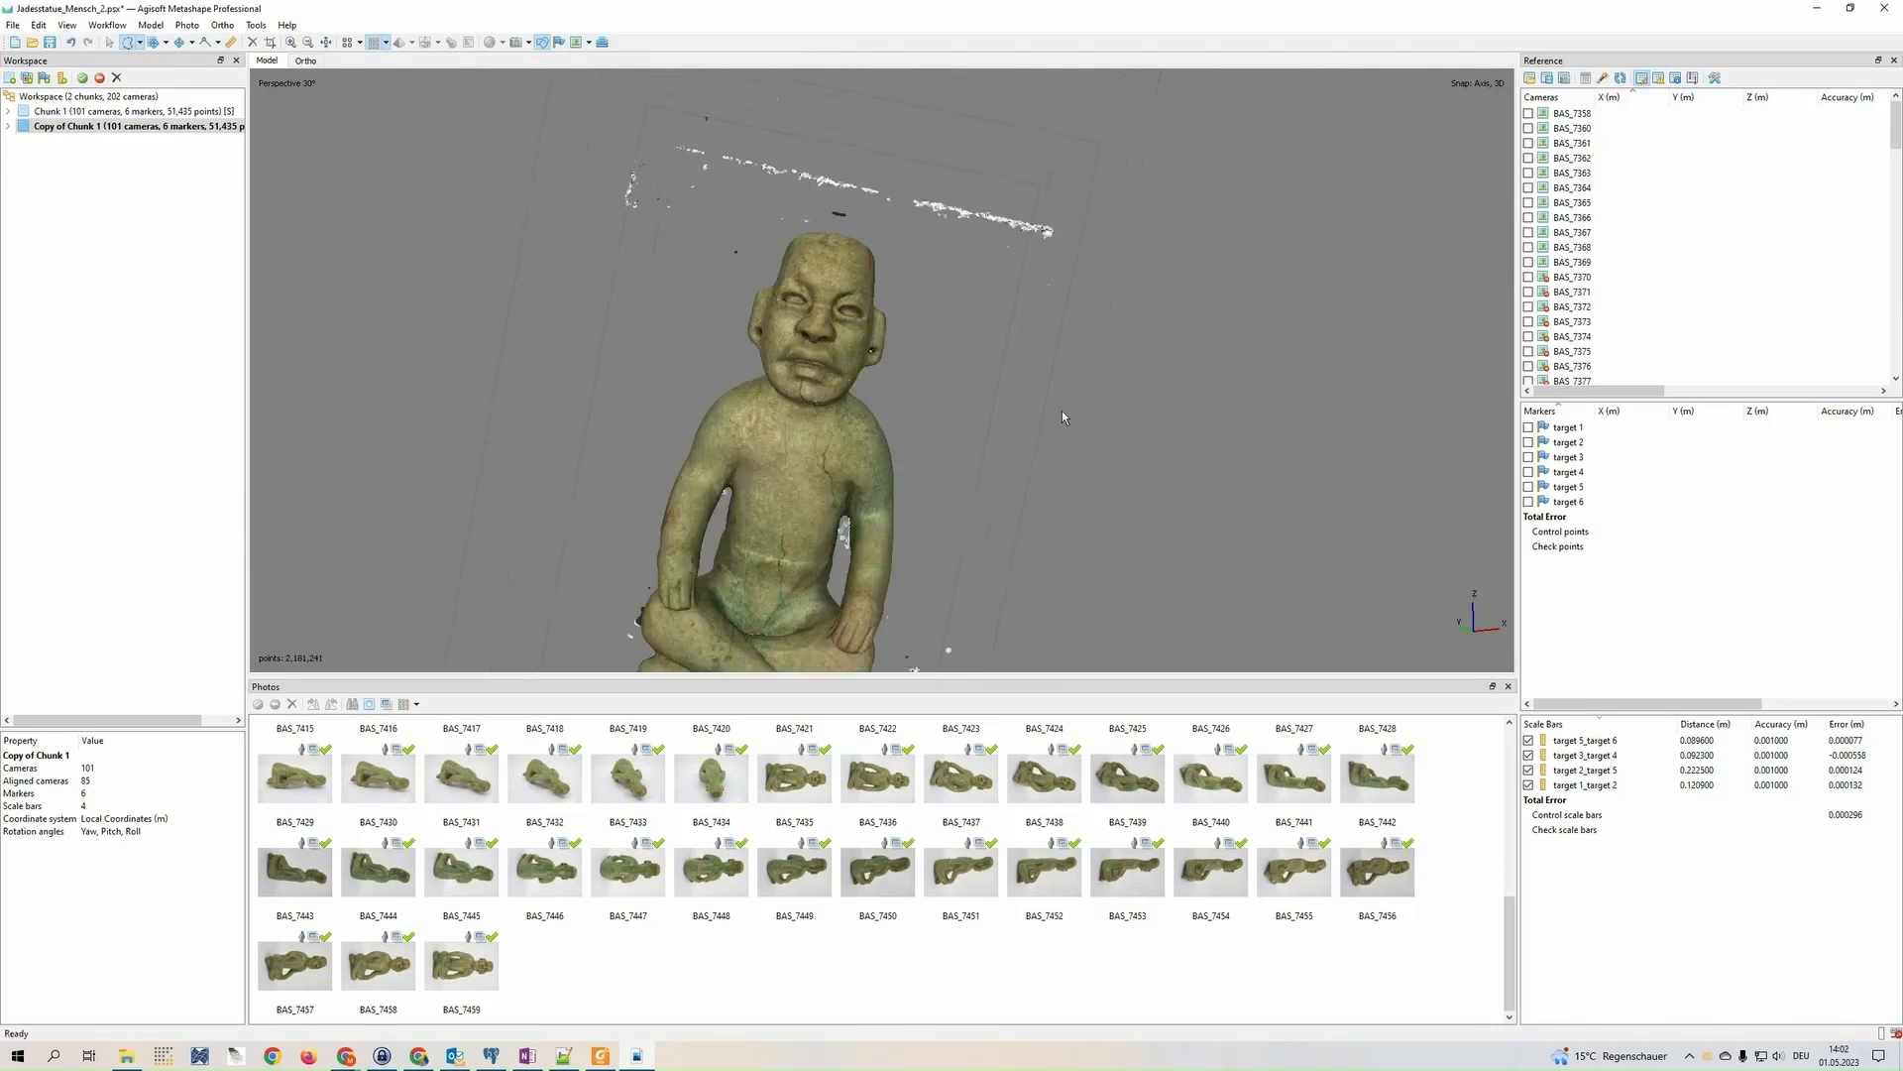
pyautogui.moveTo(1061, 411)
pyautogui.mouseDown(button='middle')
pyautogui.moveTo(762, 415)
pyautogui.moveTo(717, 349)
pyautogui.mouseUp(button='middle')
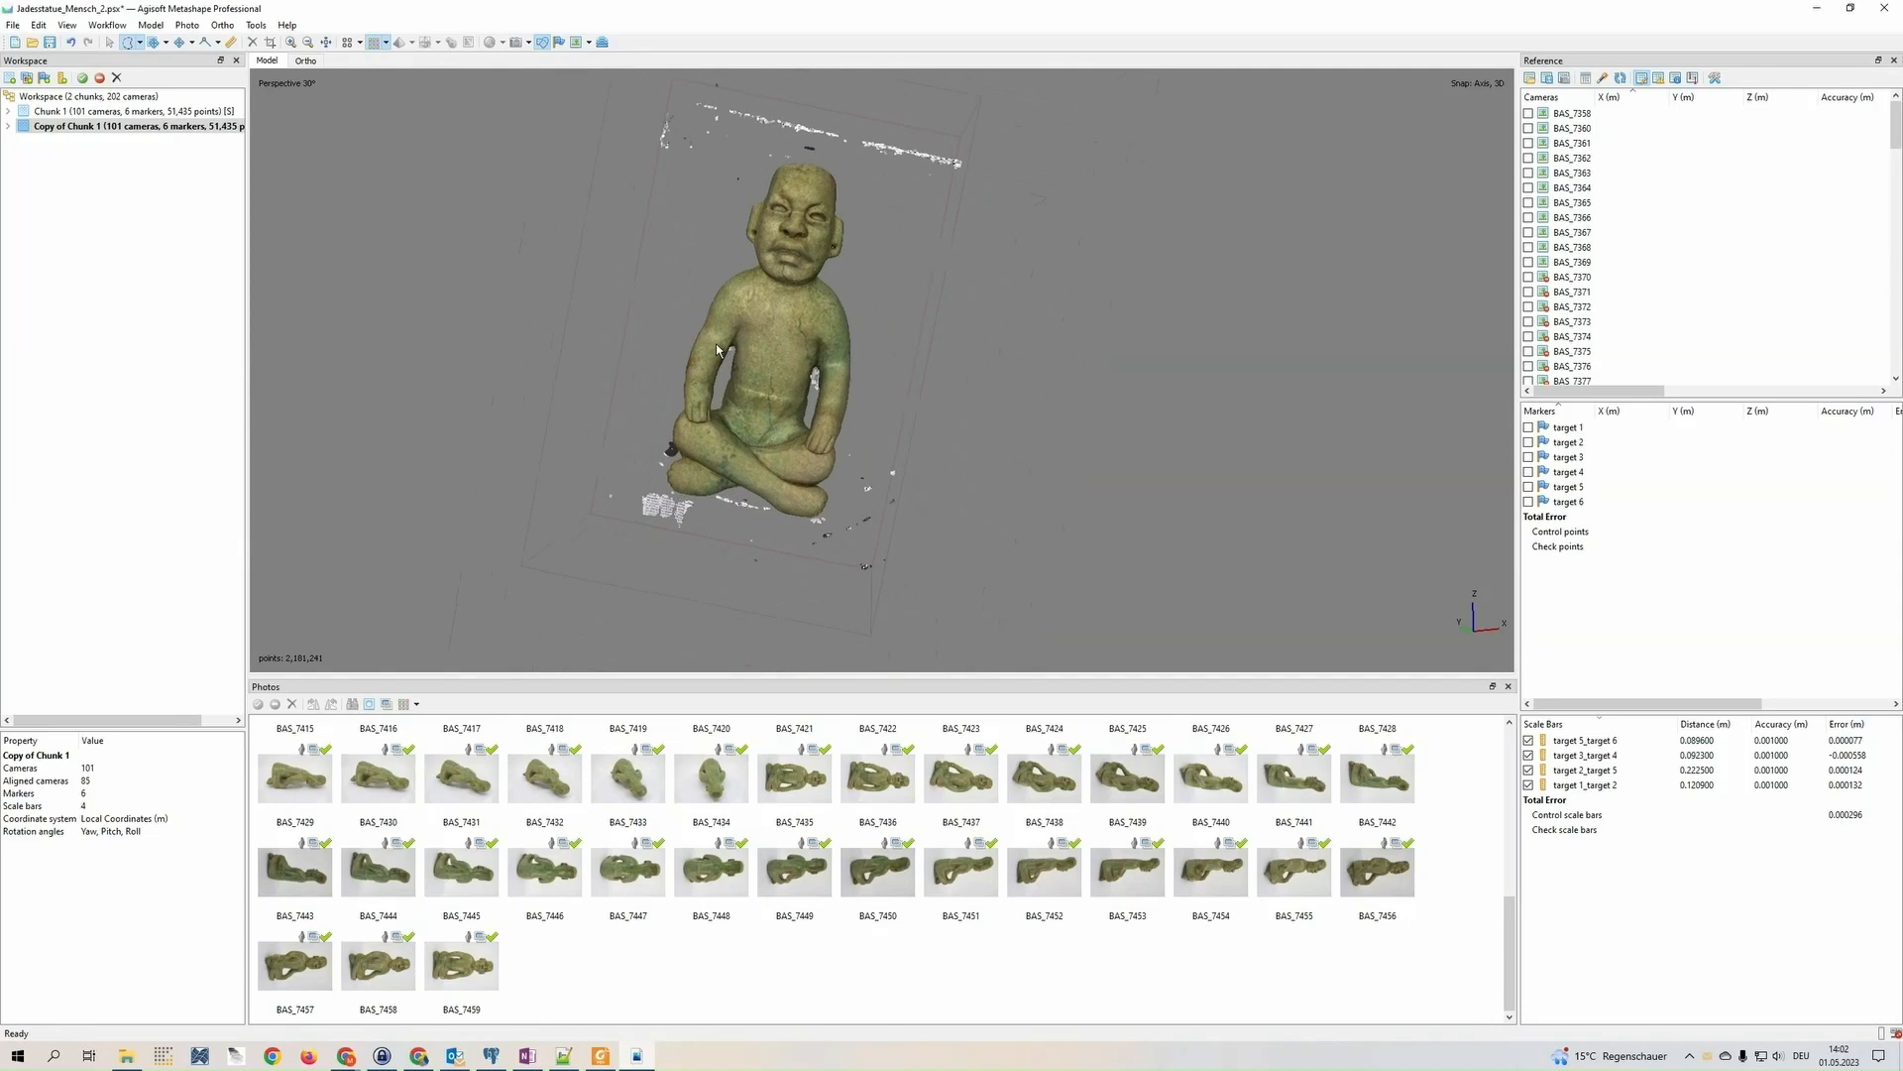
# Try deleting a small patch on the statue's chest with Free-Form Selection, checking how far the selection reaches through to the back
pyautogui.scroll(6, 716, 343)
pyautogui.scroll(-3, 750, 341)
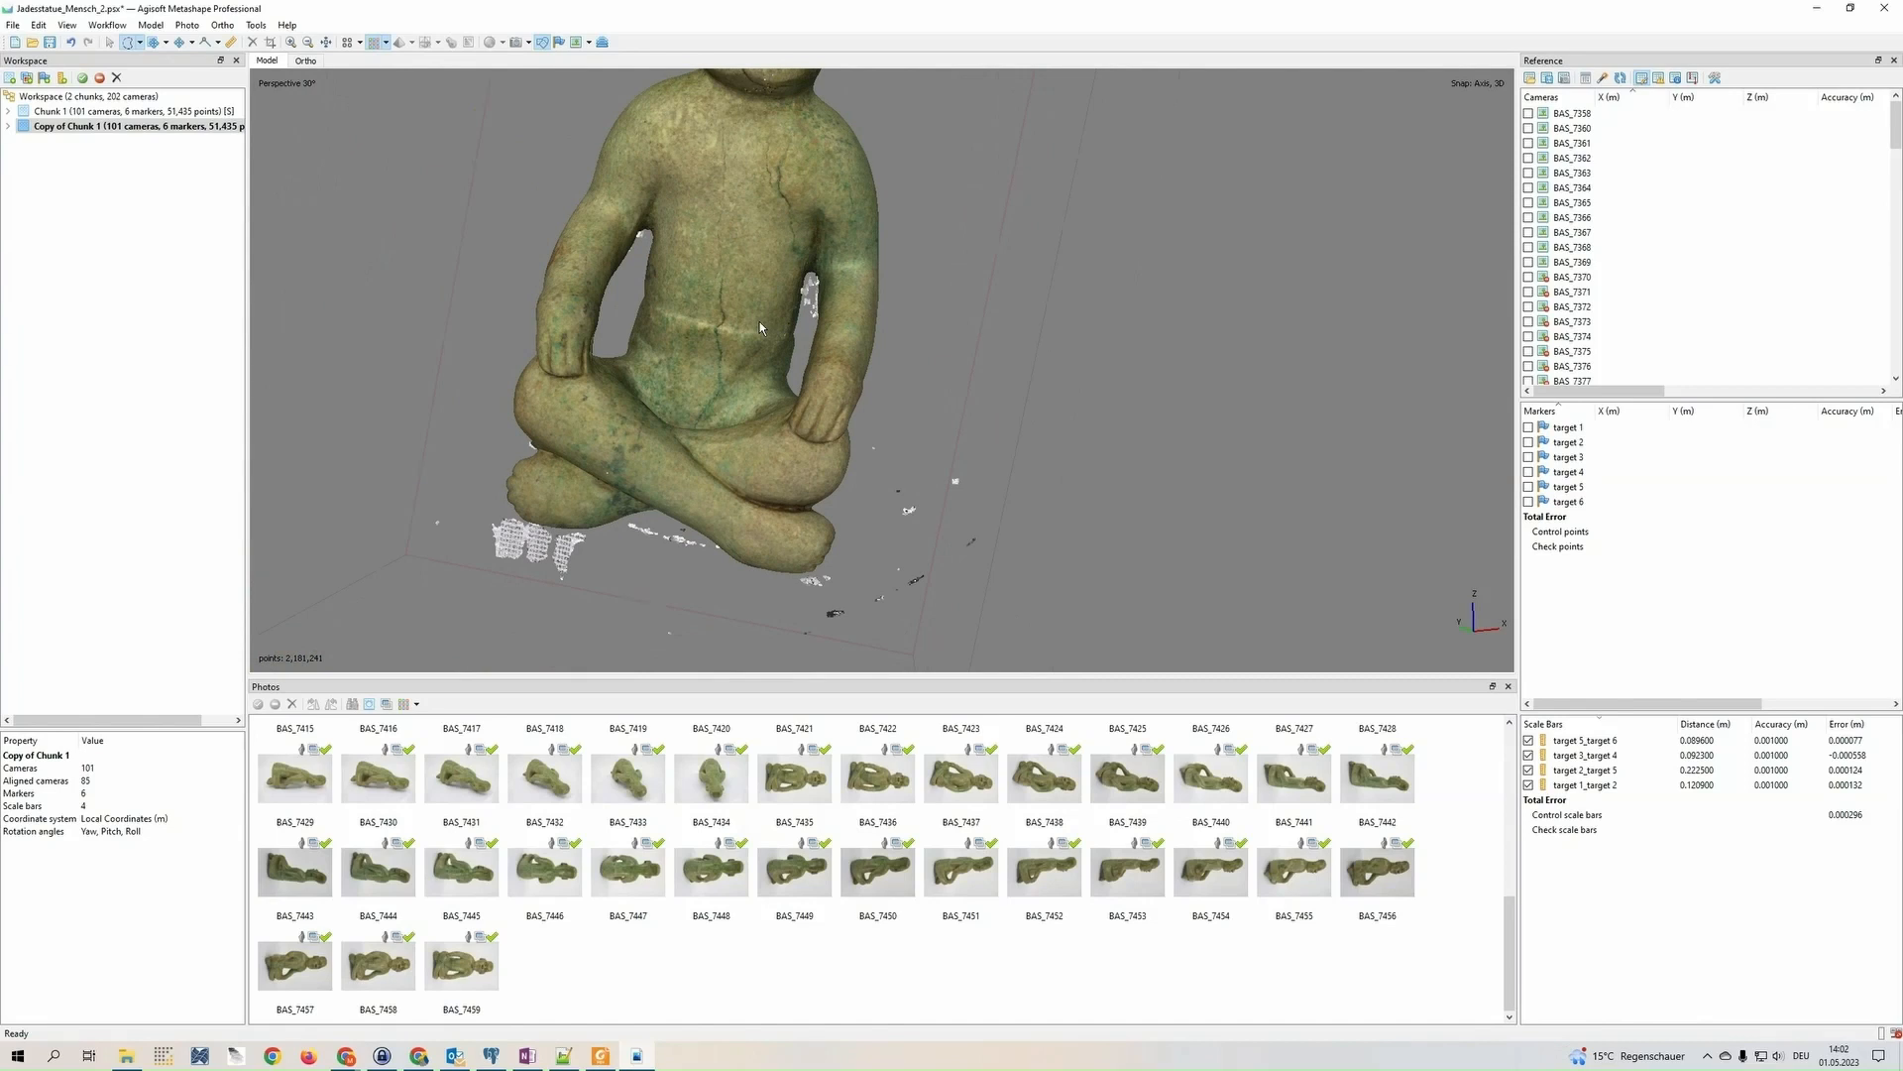
pyautogui.scroll(-5, 759, 327)
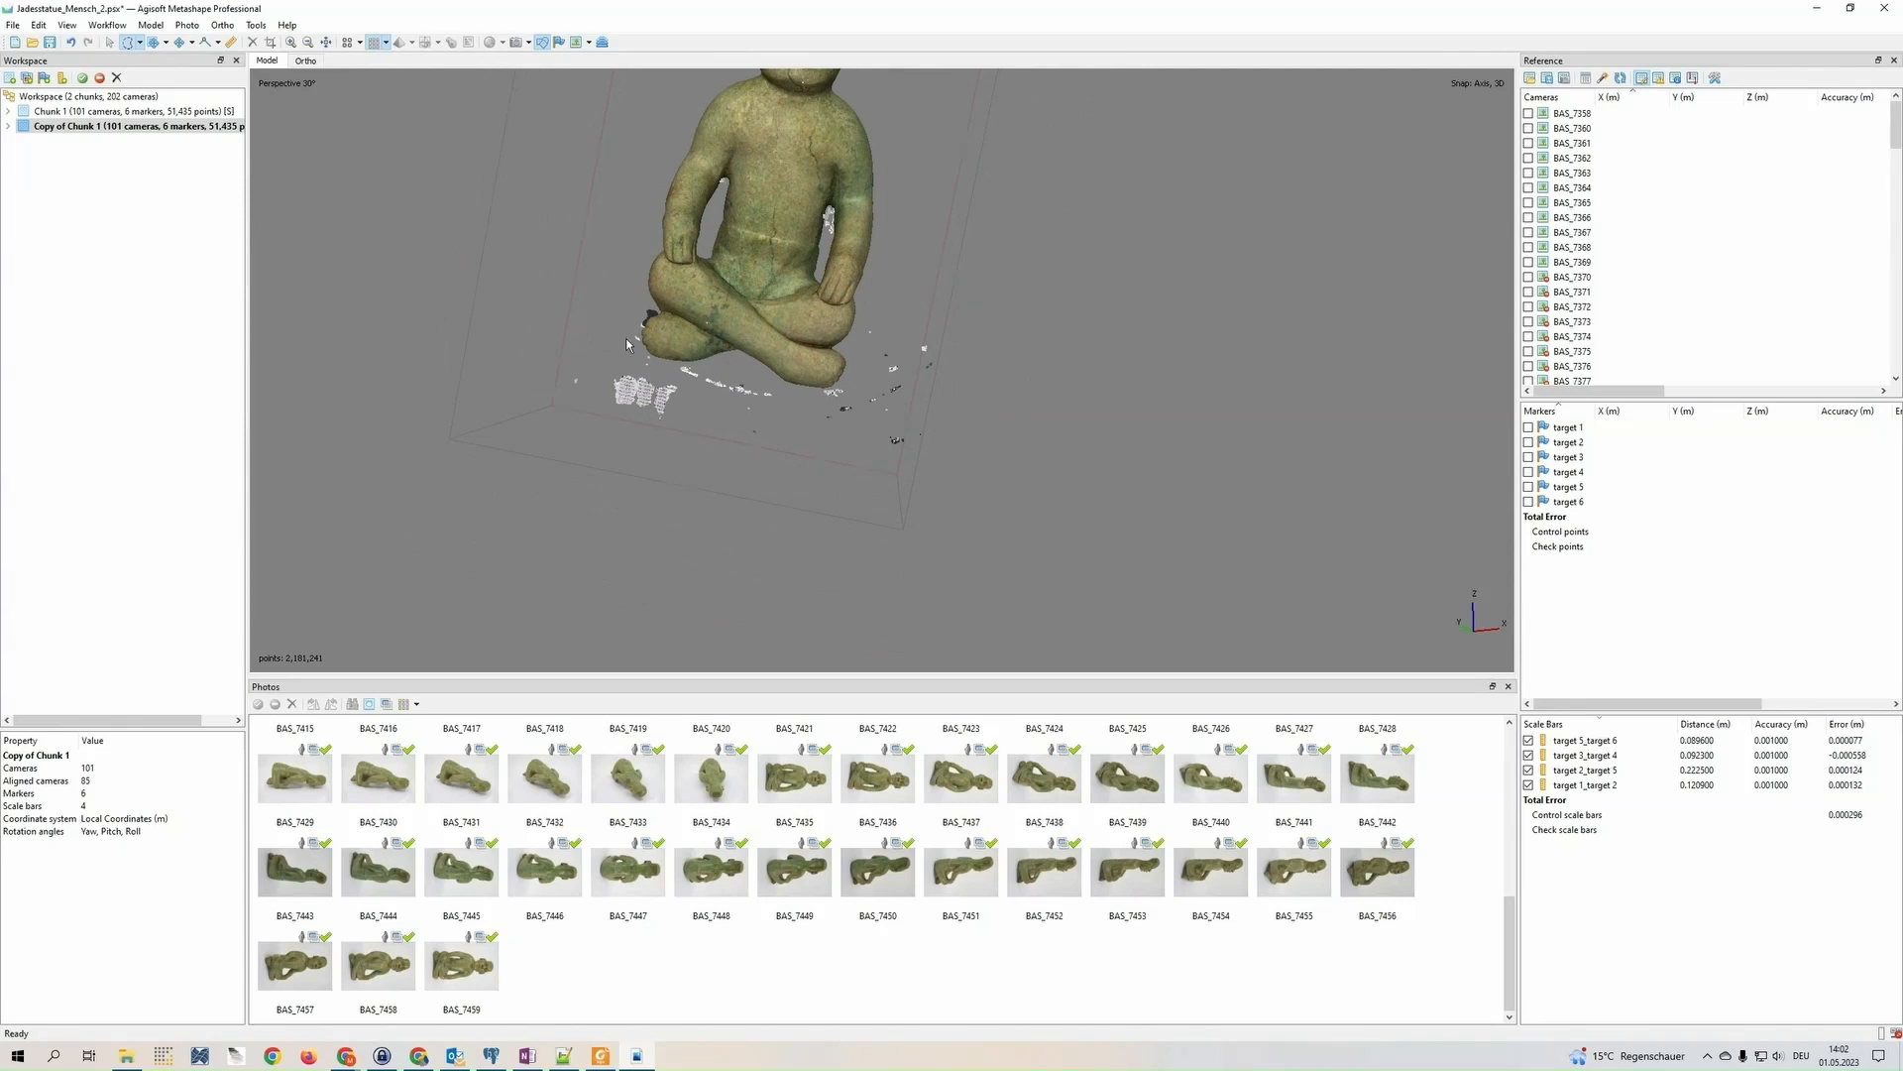
pyautogui.moveTo(627, 337); pyautogui.dragTo(627, 387)
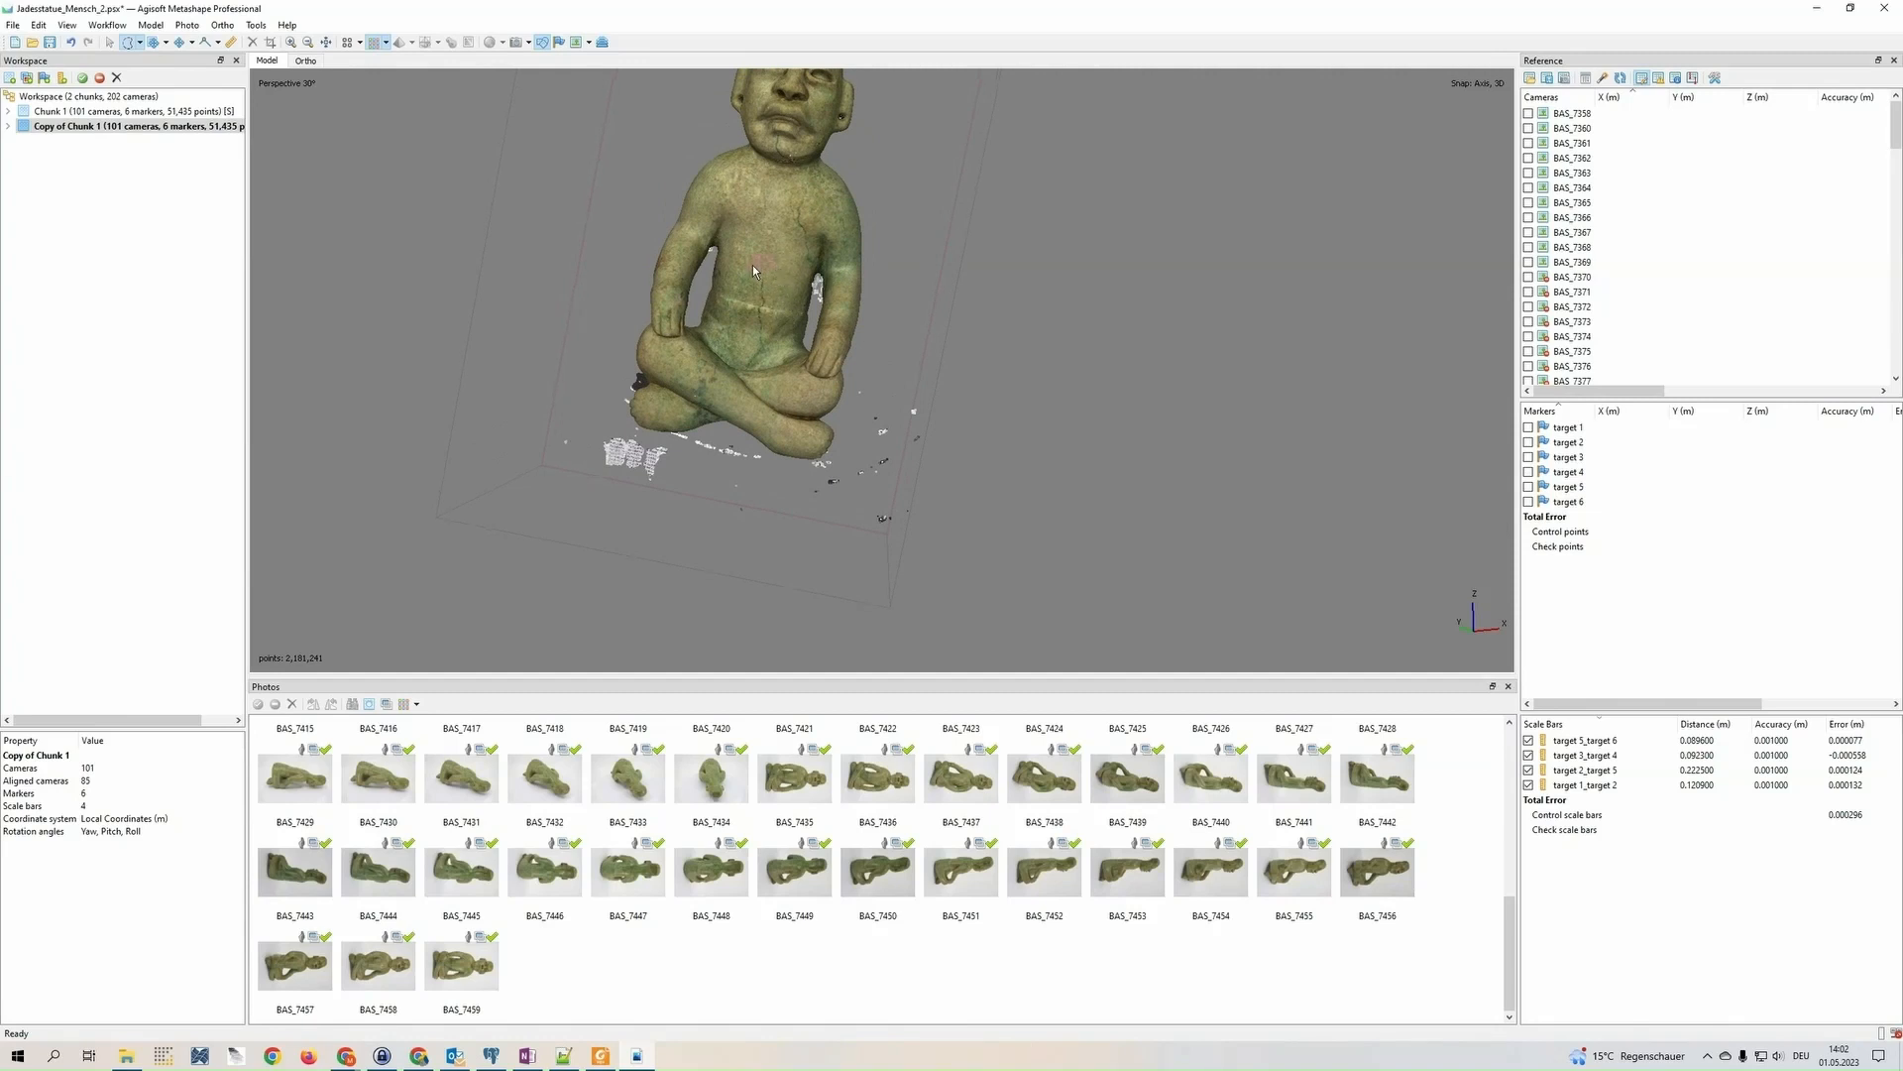
pyautogui.moveTo(900, 332); pyautogui.dragTo(829, 349, button='middle')
pyautogui.click(110, 44)
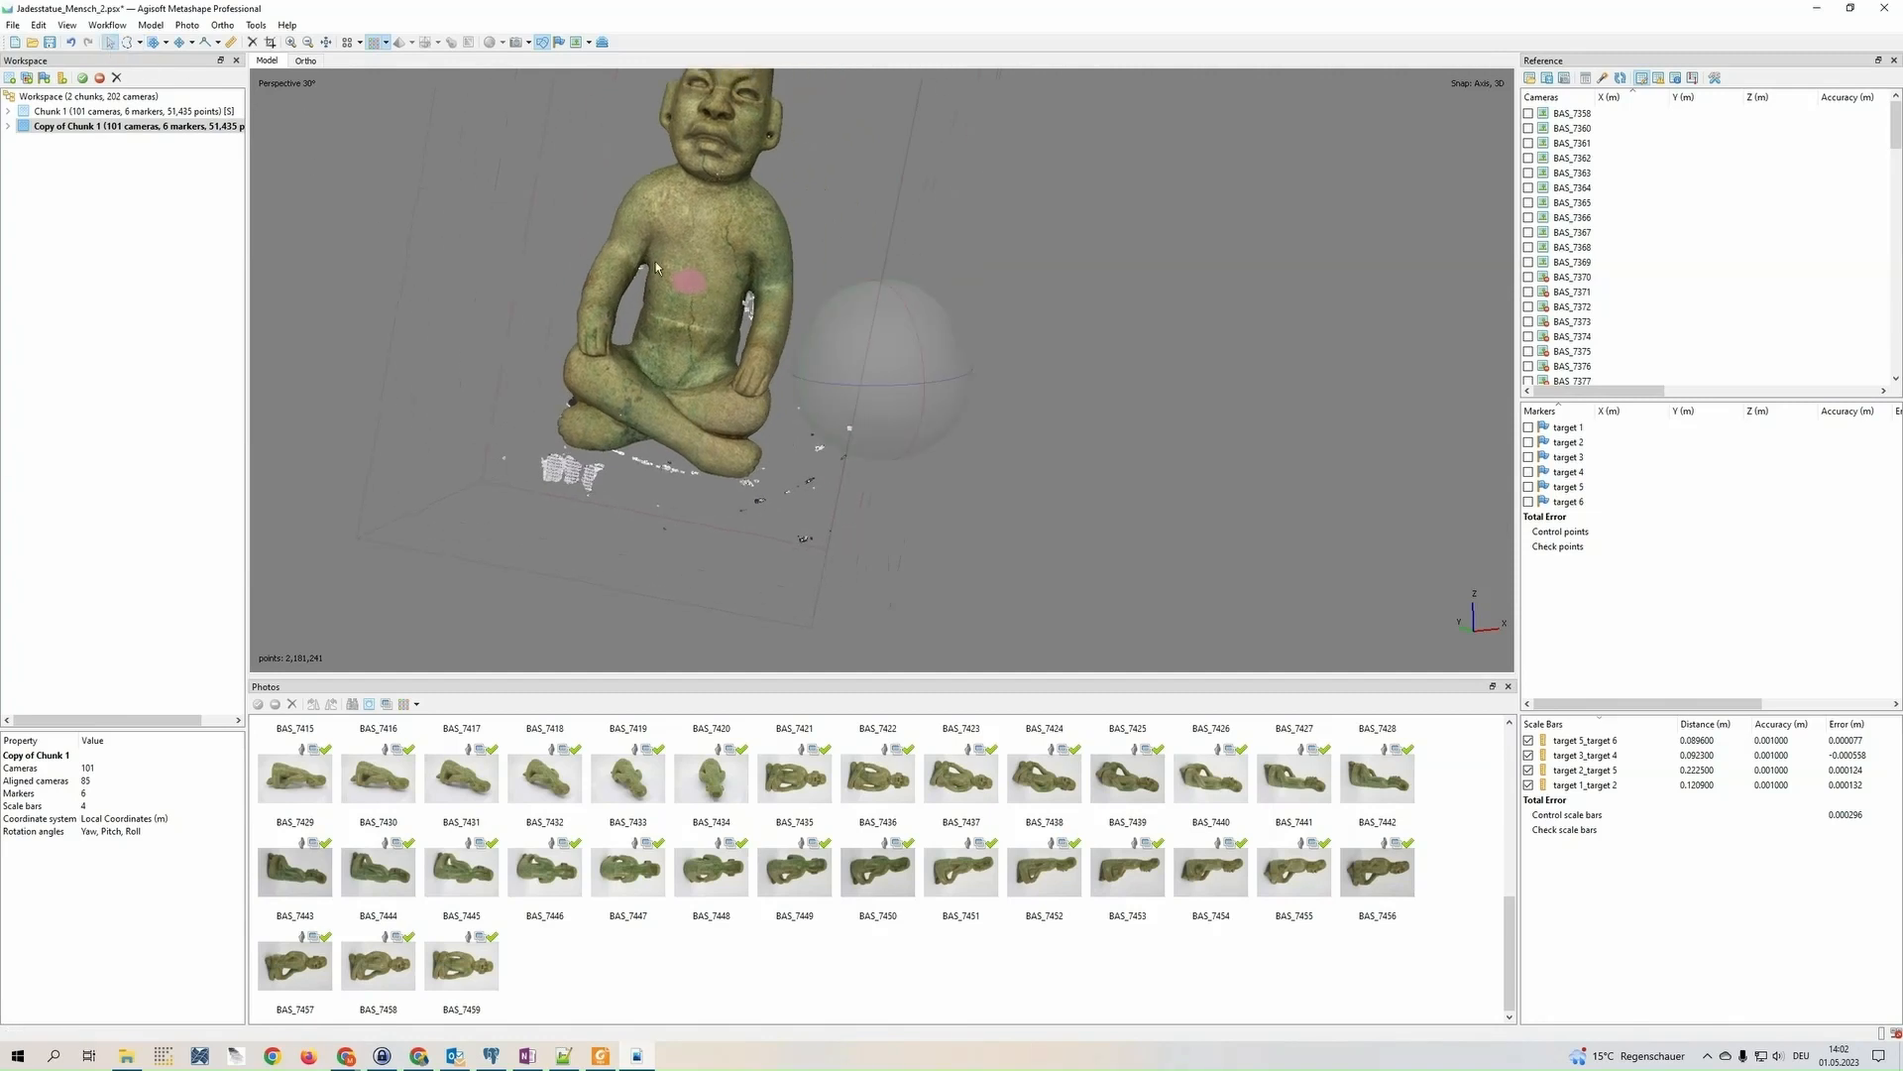
pyautogui.moveTo(944, 343)
pyautogui.mouseDown()
pyautogui.moveTo(847, 356)
pyautogui.moveTo(787, 430)
pyautogui.moveTo(823, 396)
pyautogui.moveTo(902, 382)
pyautogui.moveTo(838, 288)
pyautogui.mouseUp()
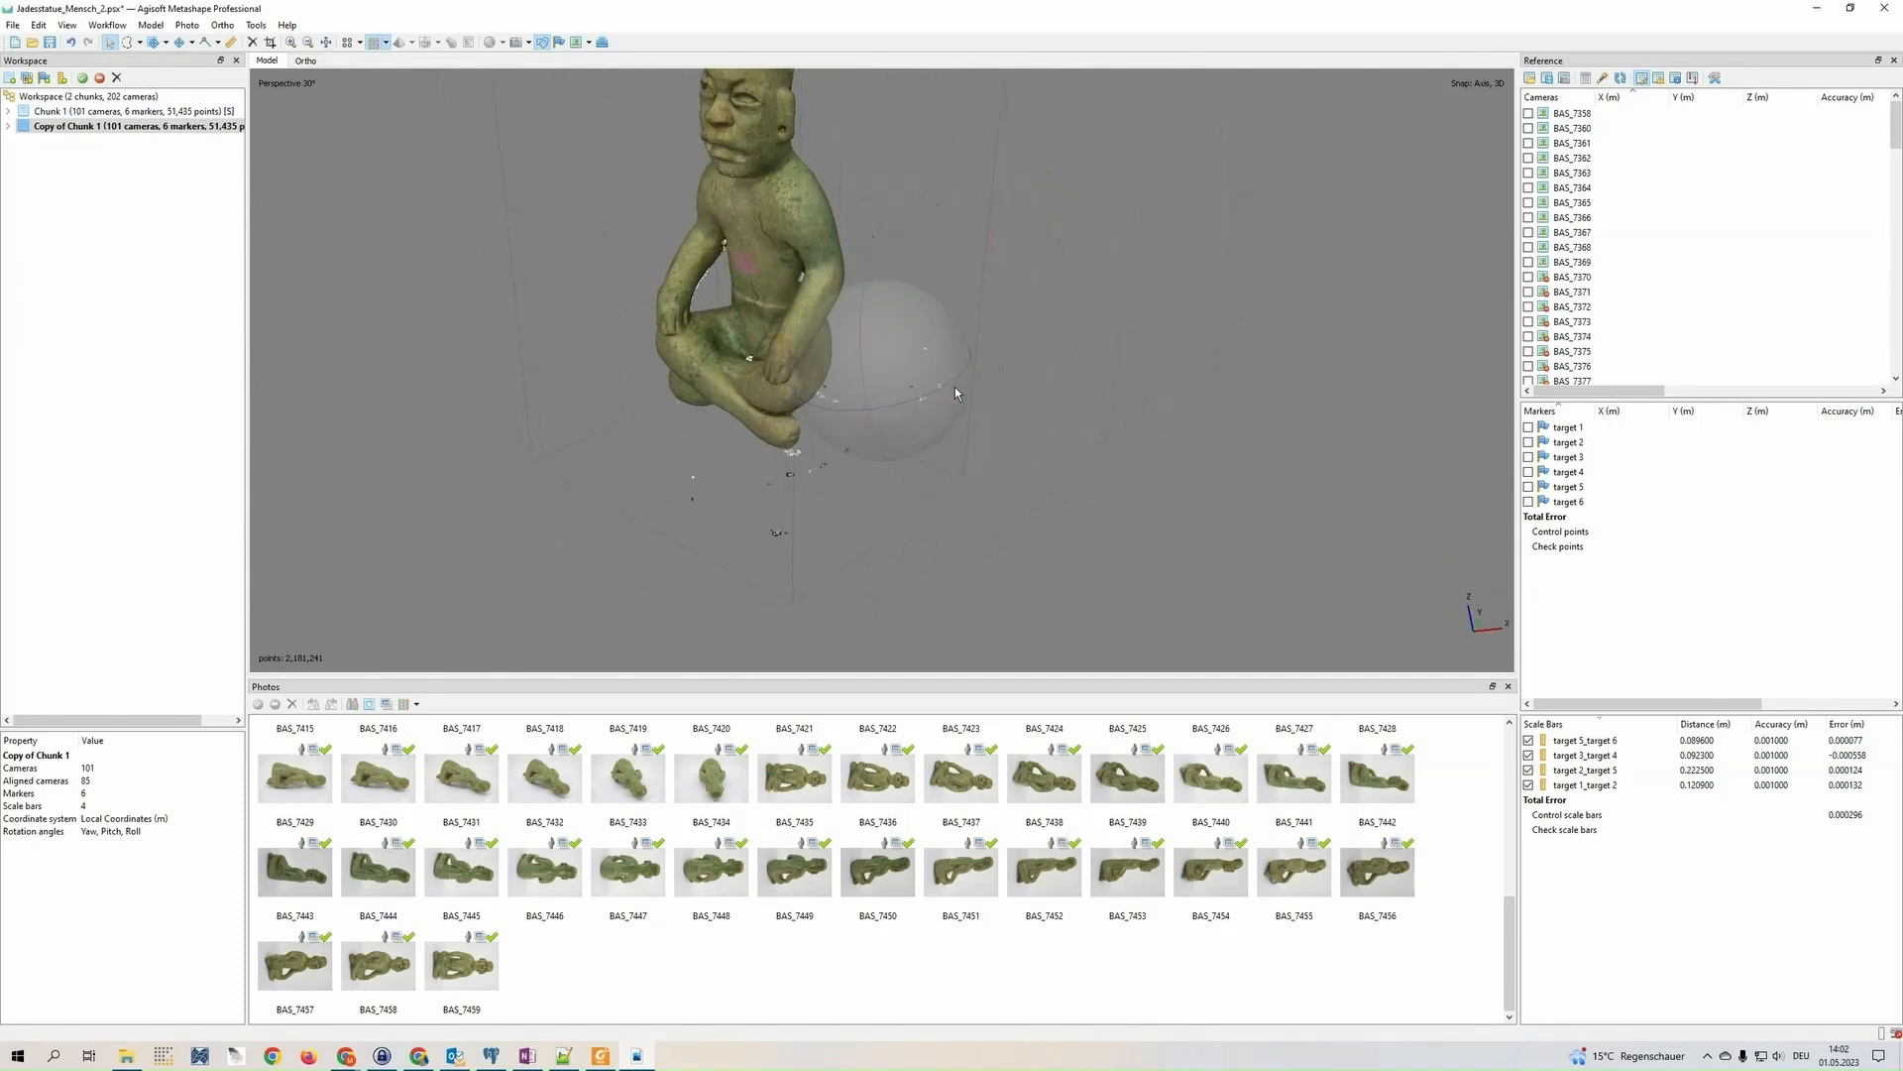
pyautogui.moveTo(957, 394); pyautogui.dragTo(1099, 265)
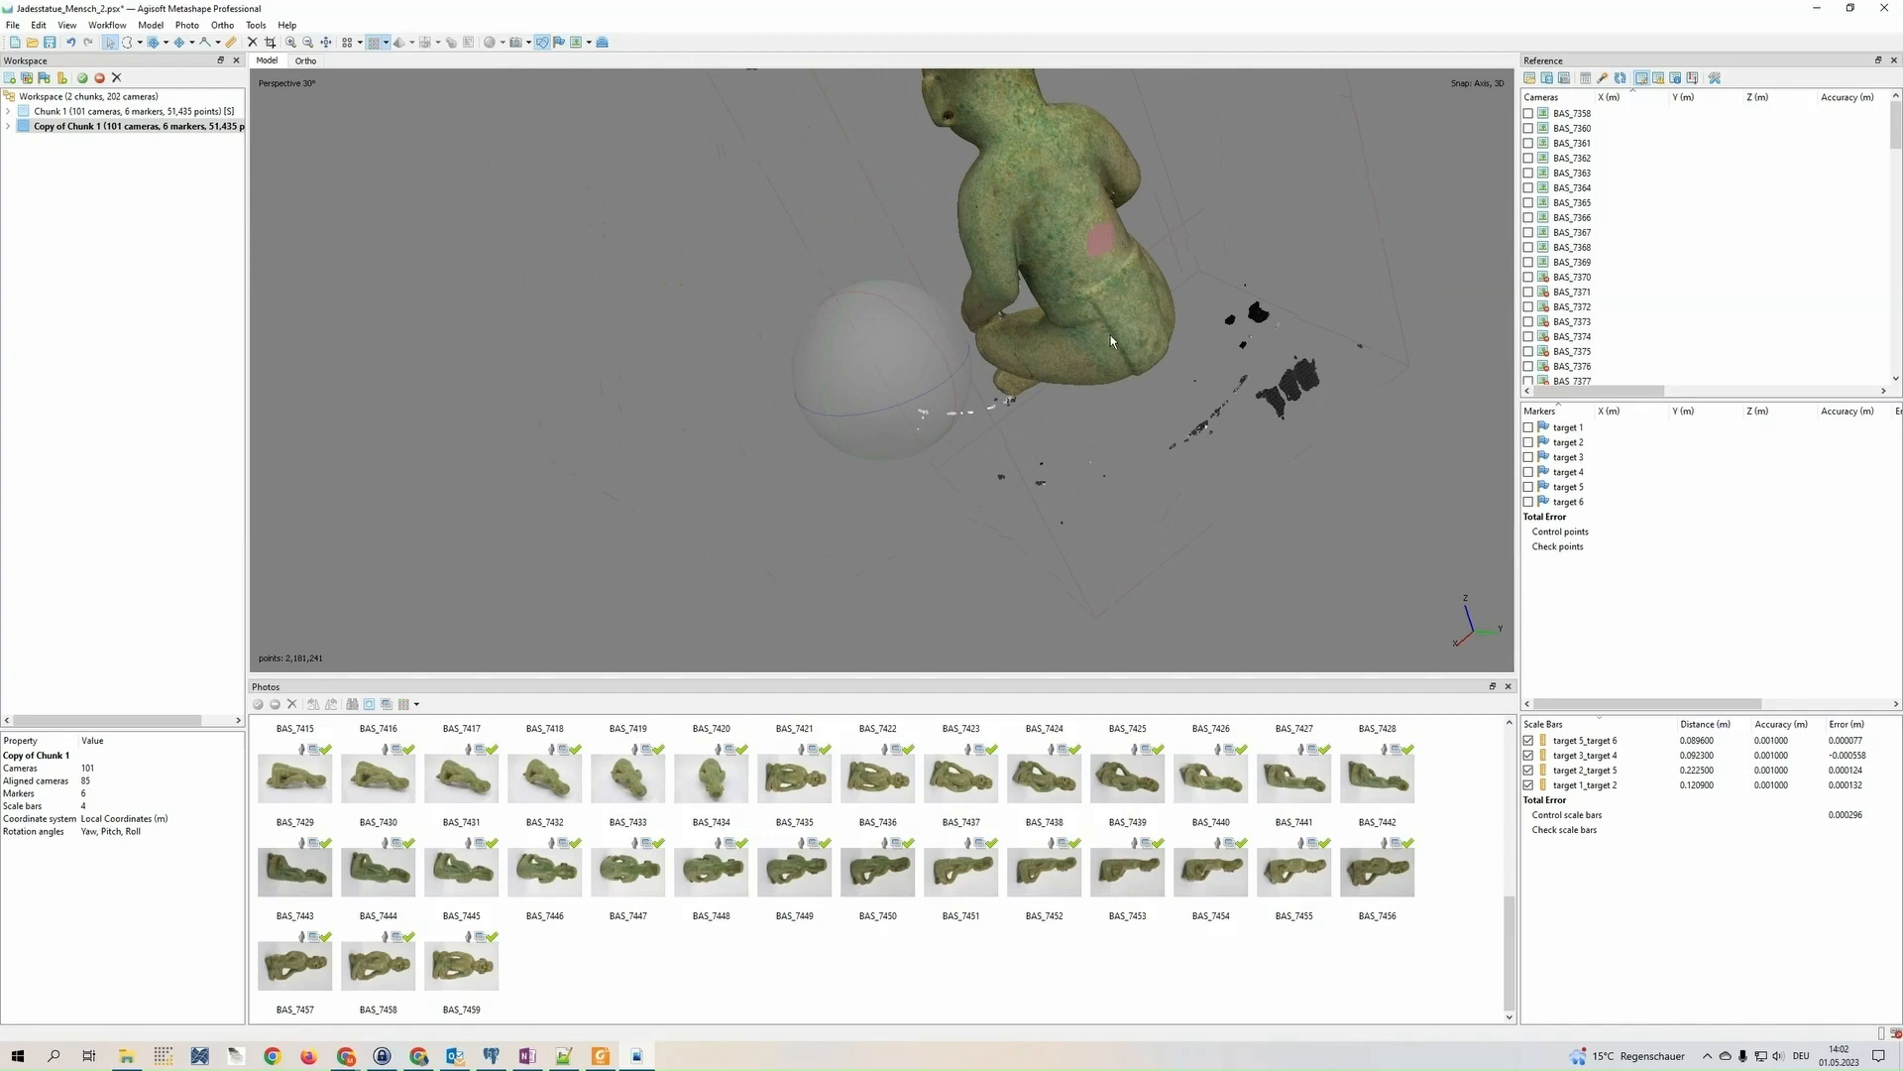
pyautogui.press('Delete')
pyautogui.moveTo(880, 414); pyautogui.dragTo(943, 379)
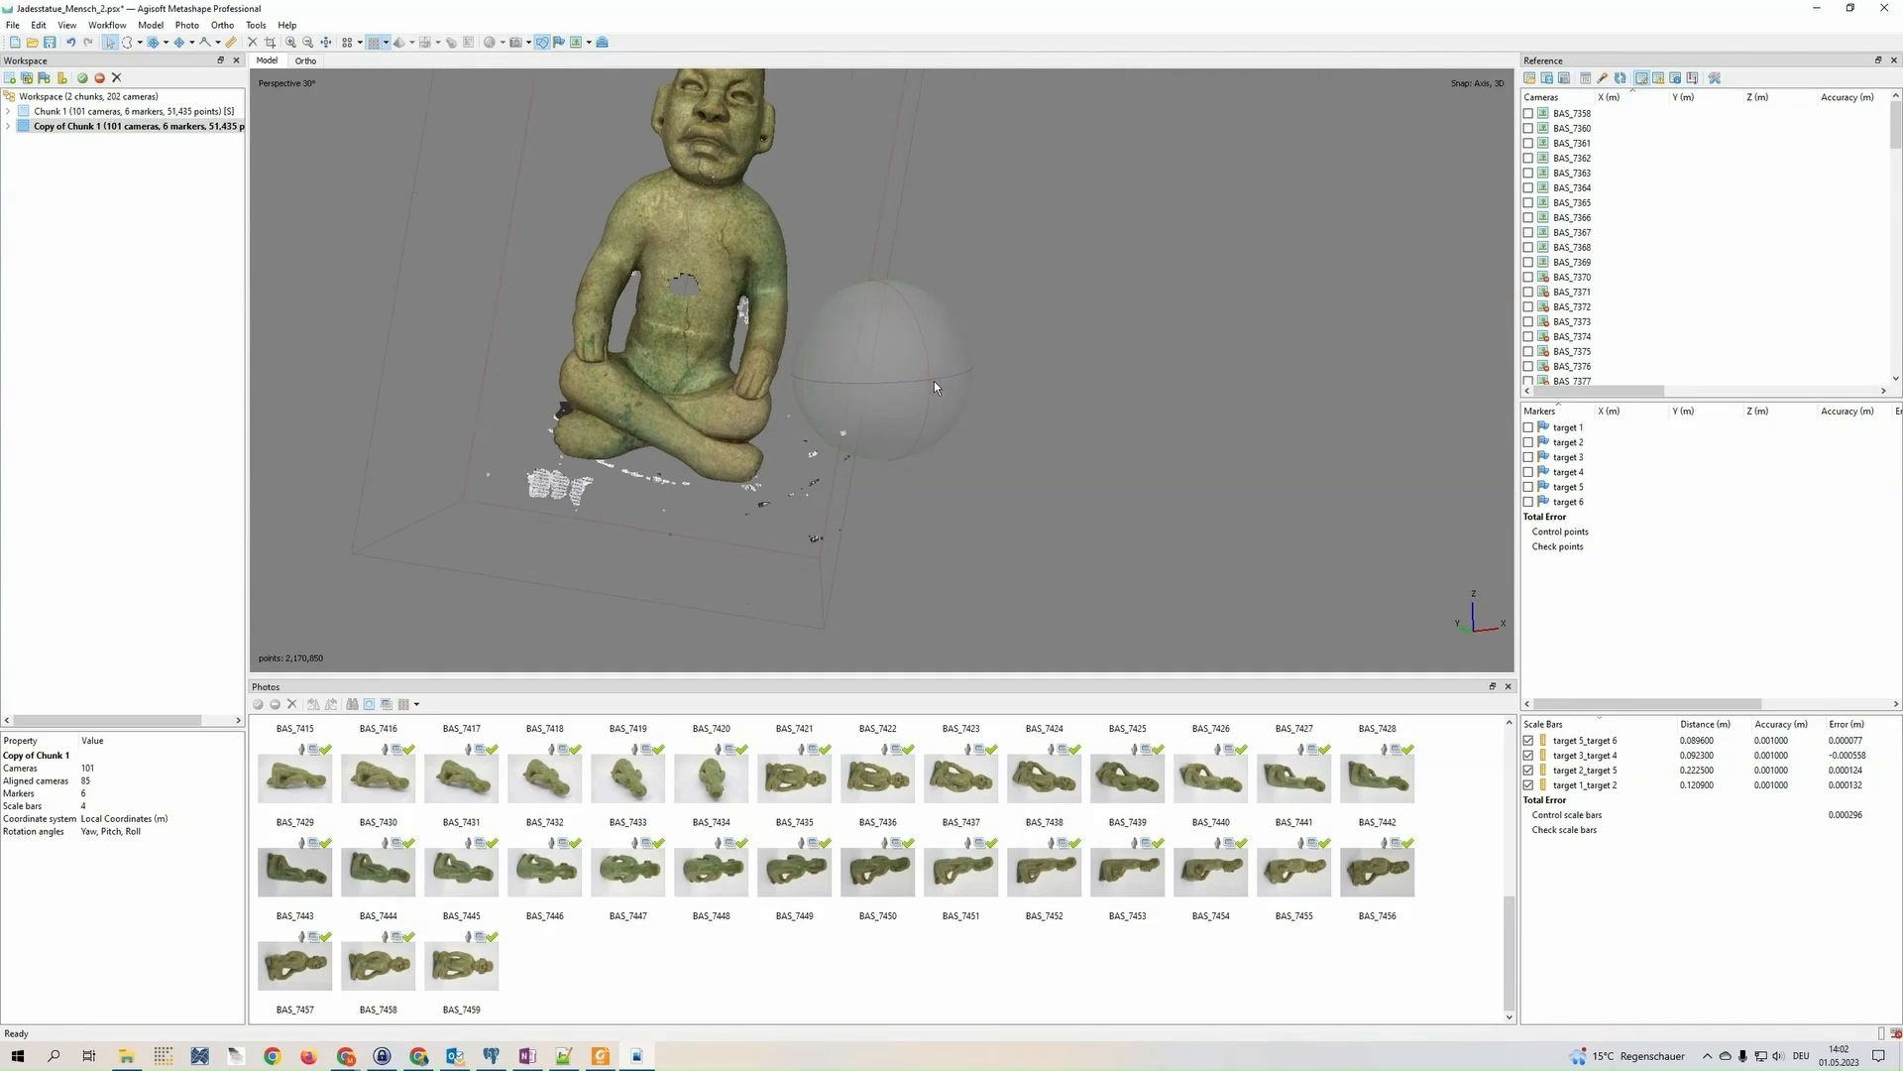
# Undo the deletion of the chest patch and check the statue's front surface
pyautogui.hotkey('ctrl', 'z')
pyautogui.moveTo(835, 422); pyautogui.dragTo(853, 486)
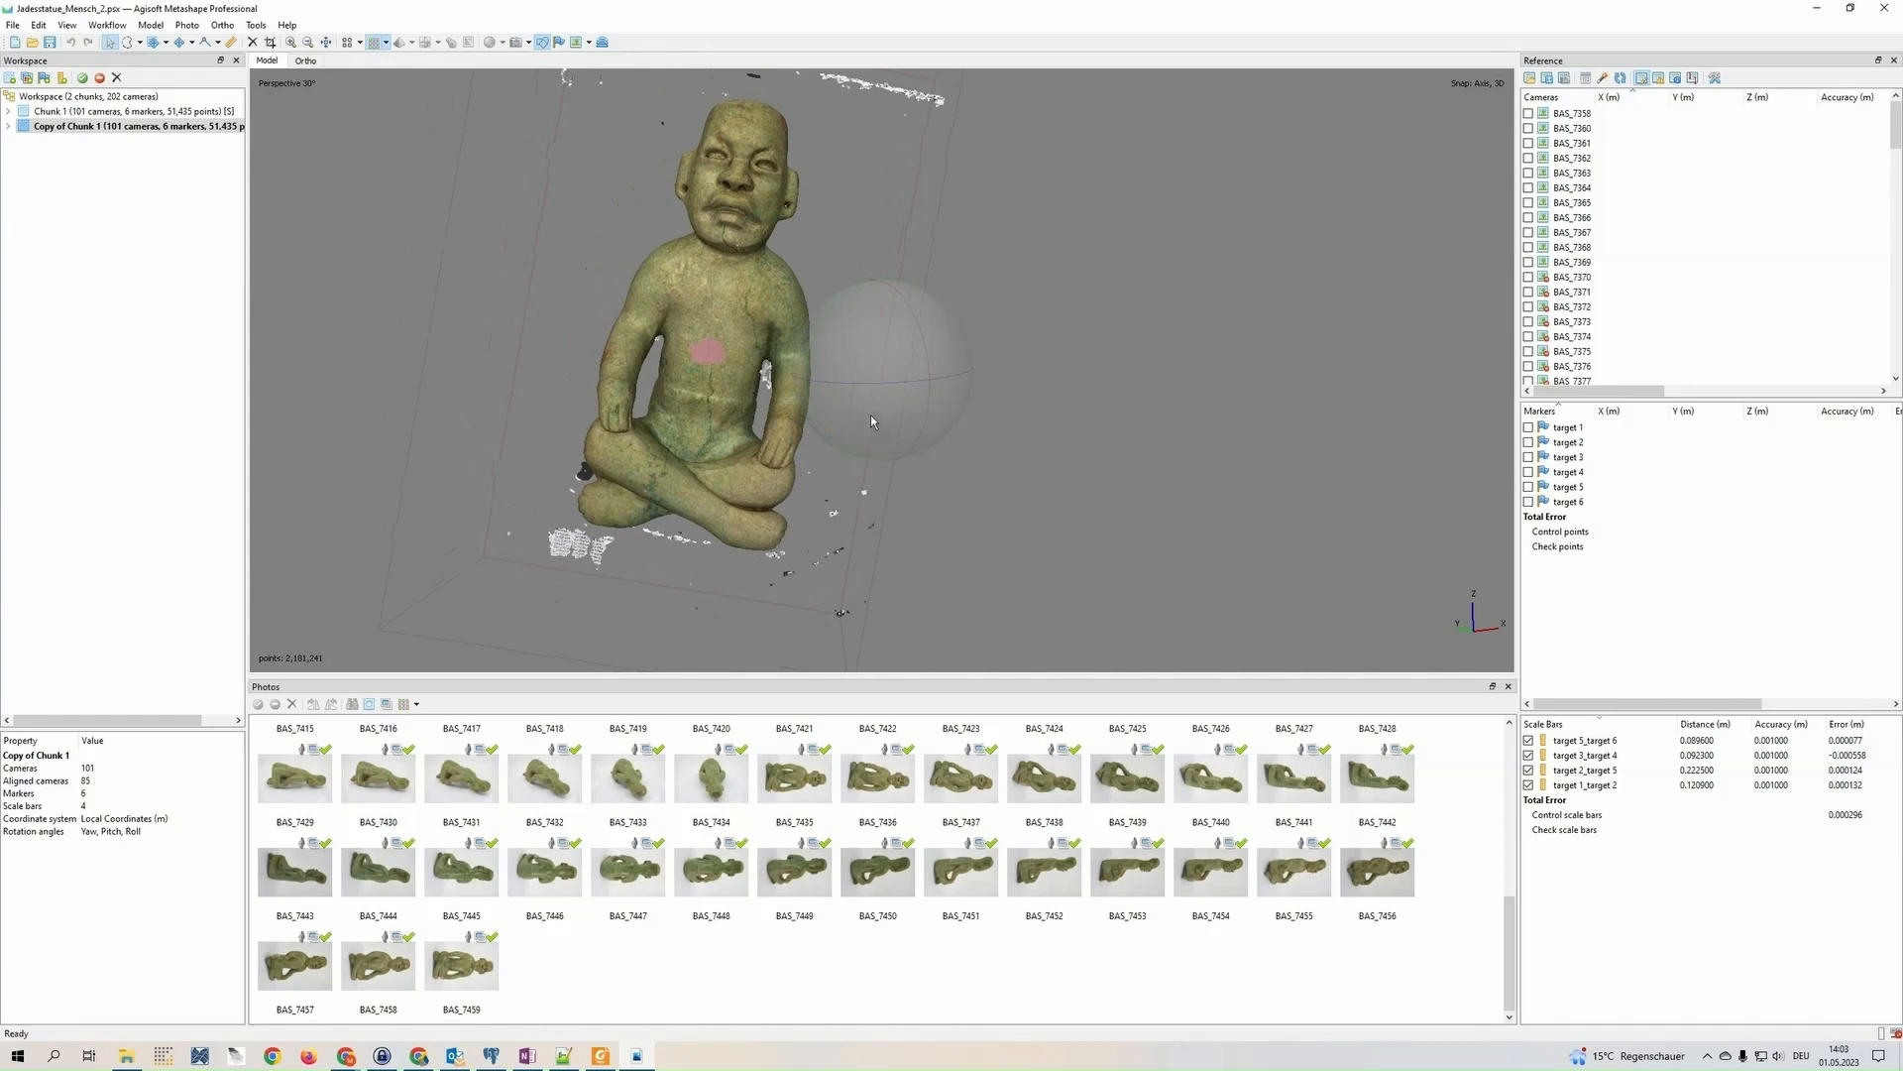
pyautogui.scroll(3, 691, 377)
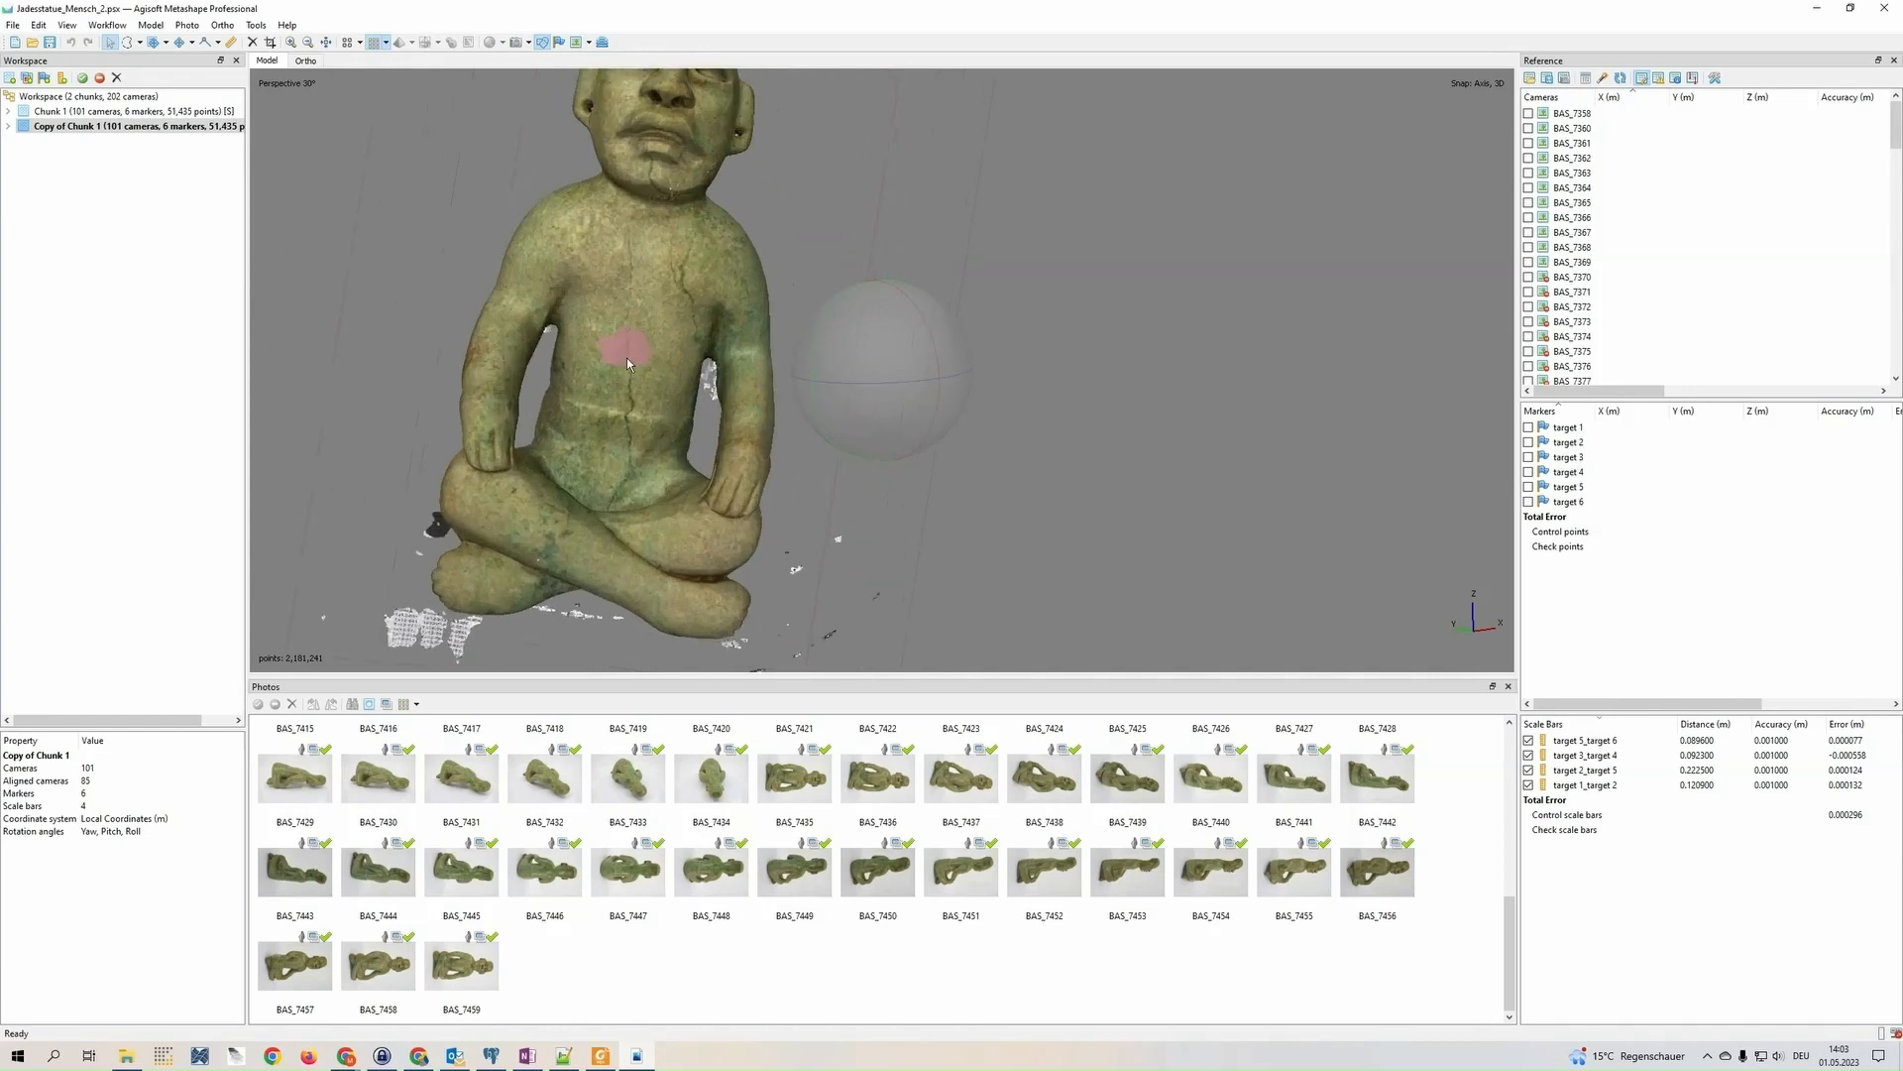
pyautogui.scroll(-2, 656, 409)
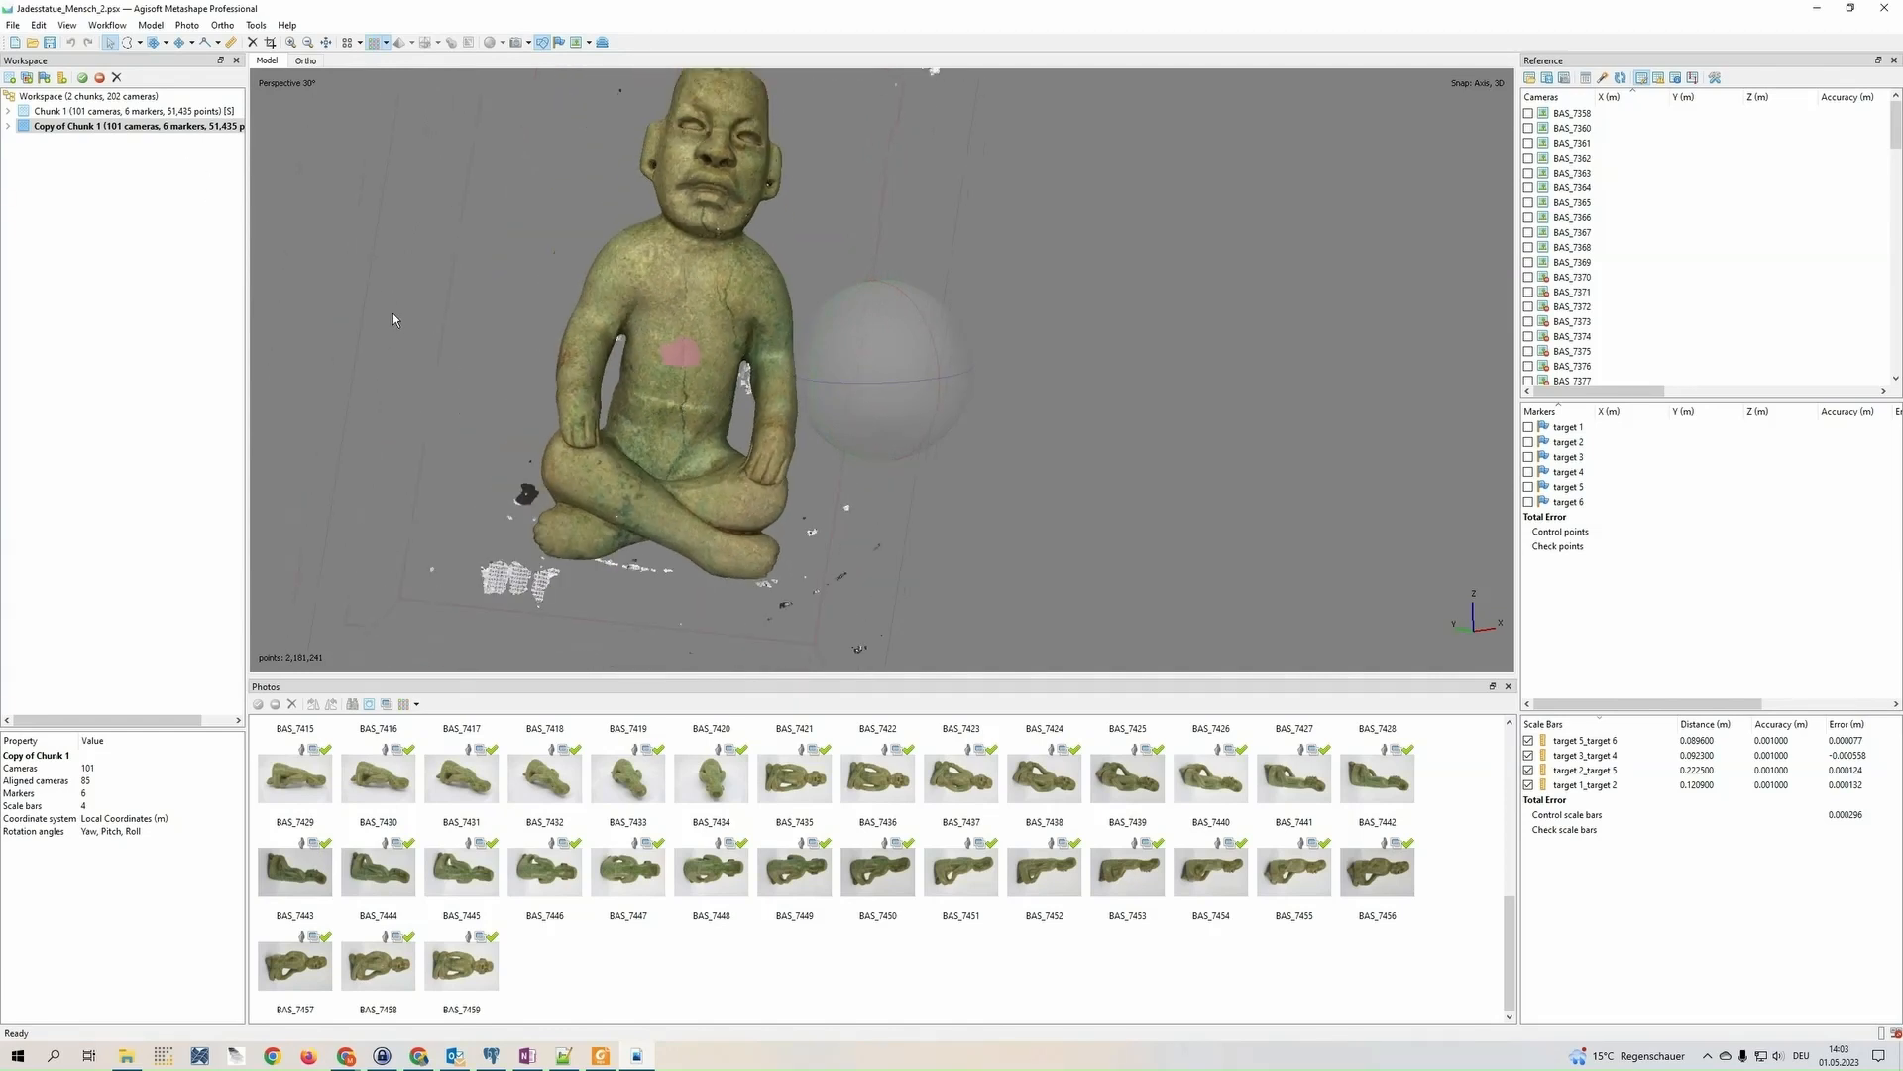
# Select a large area of the statue's torso with Free-Form Selection and clear the selection again
pyautogui.click(126, 42)
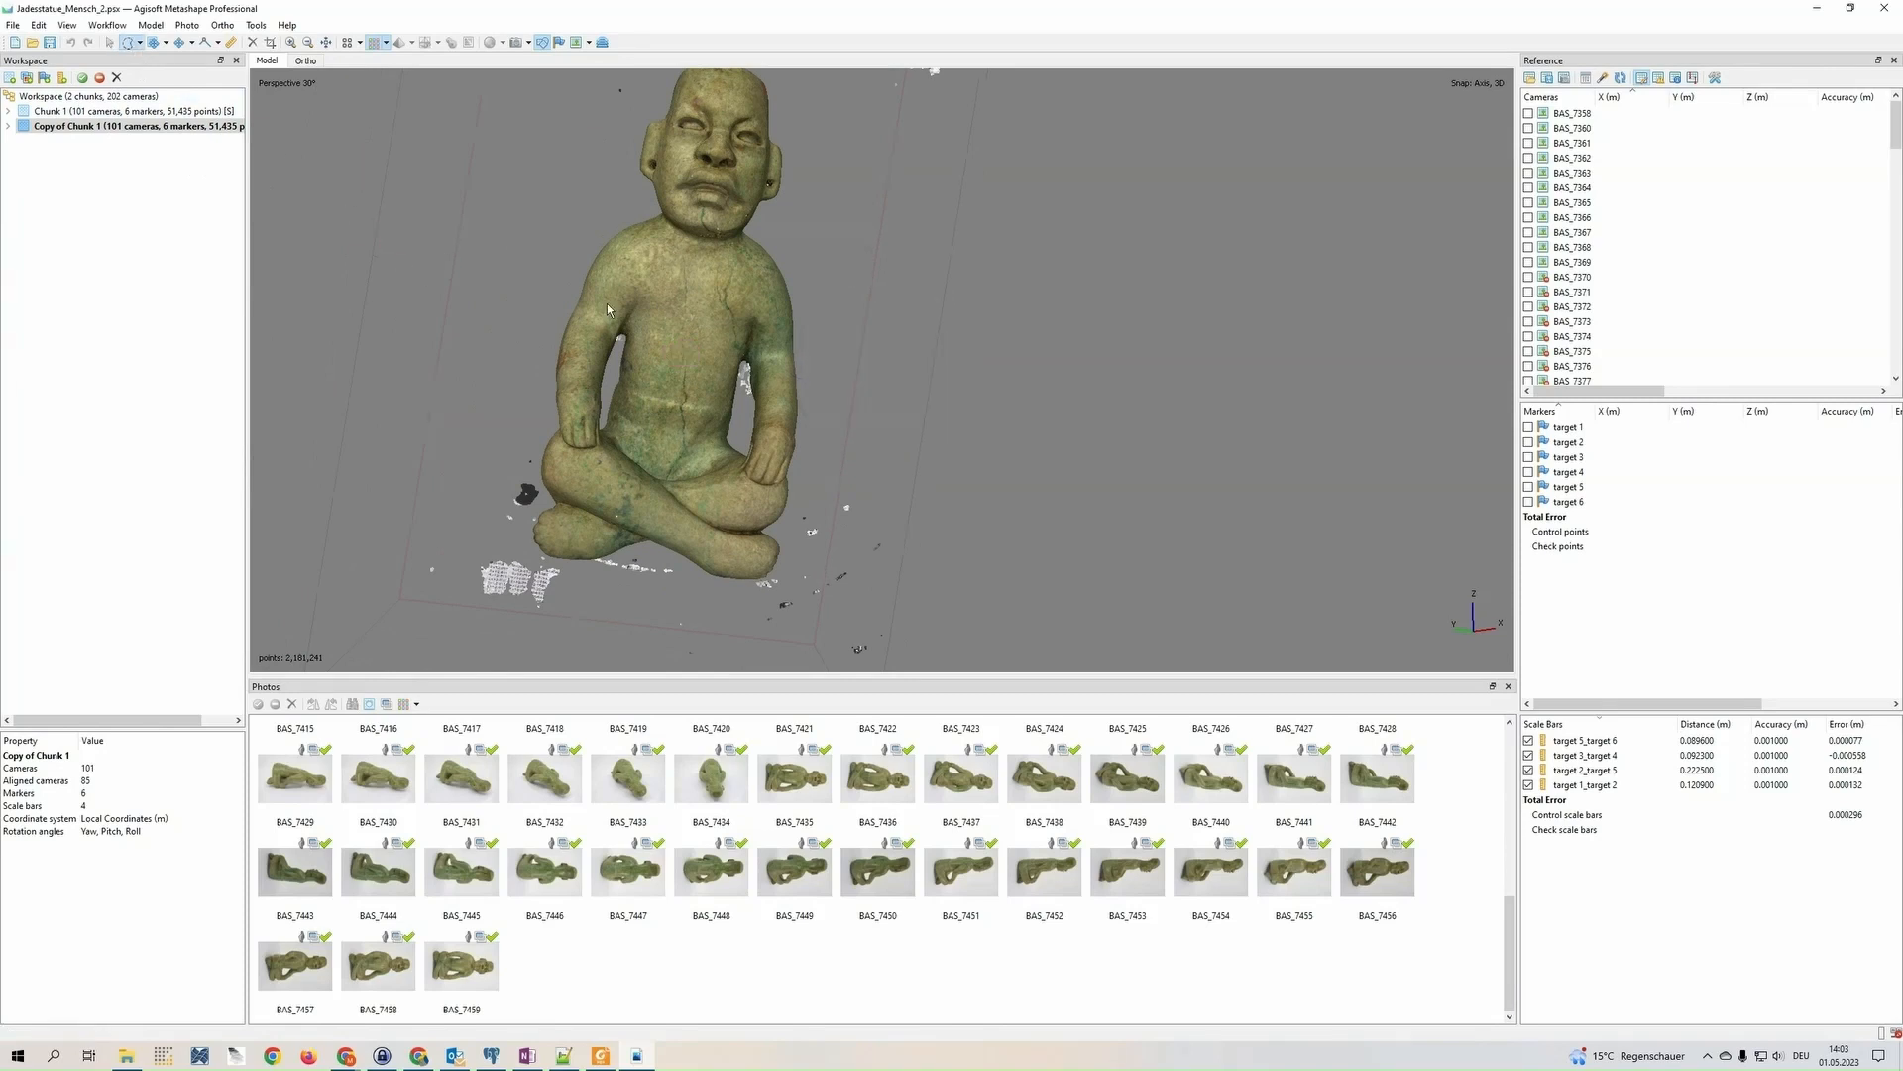
pyautogui.moveTo(740, 388)
pyautogui.mouseDown()
pyautogui.moveTo(690, 278)
pyautogui.moveTo(608, 399)
pyautogui.moveTo(694, 256)
pyautogui.mouseUp()
pyautogui.scroll(5, 674, 379)
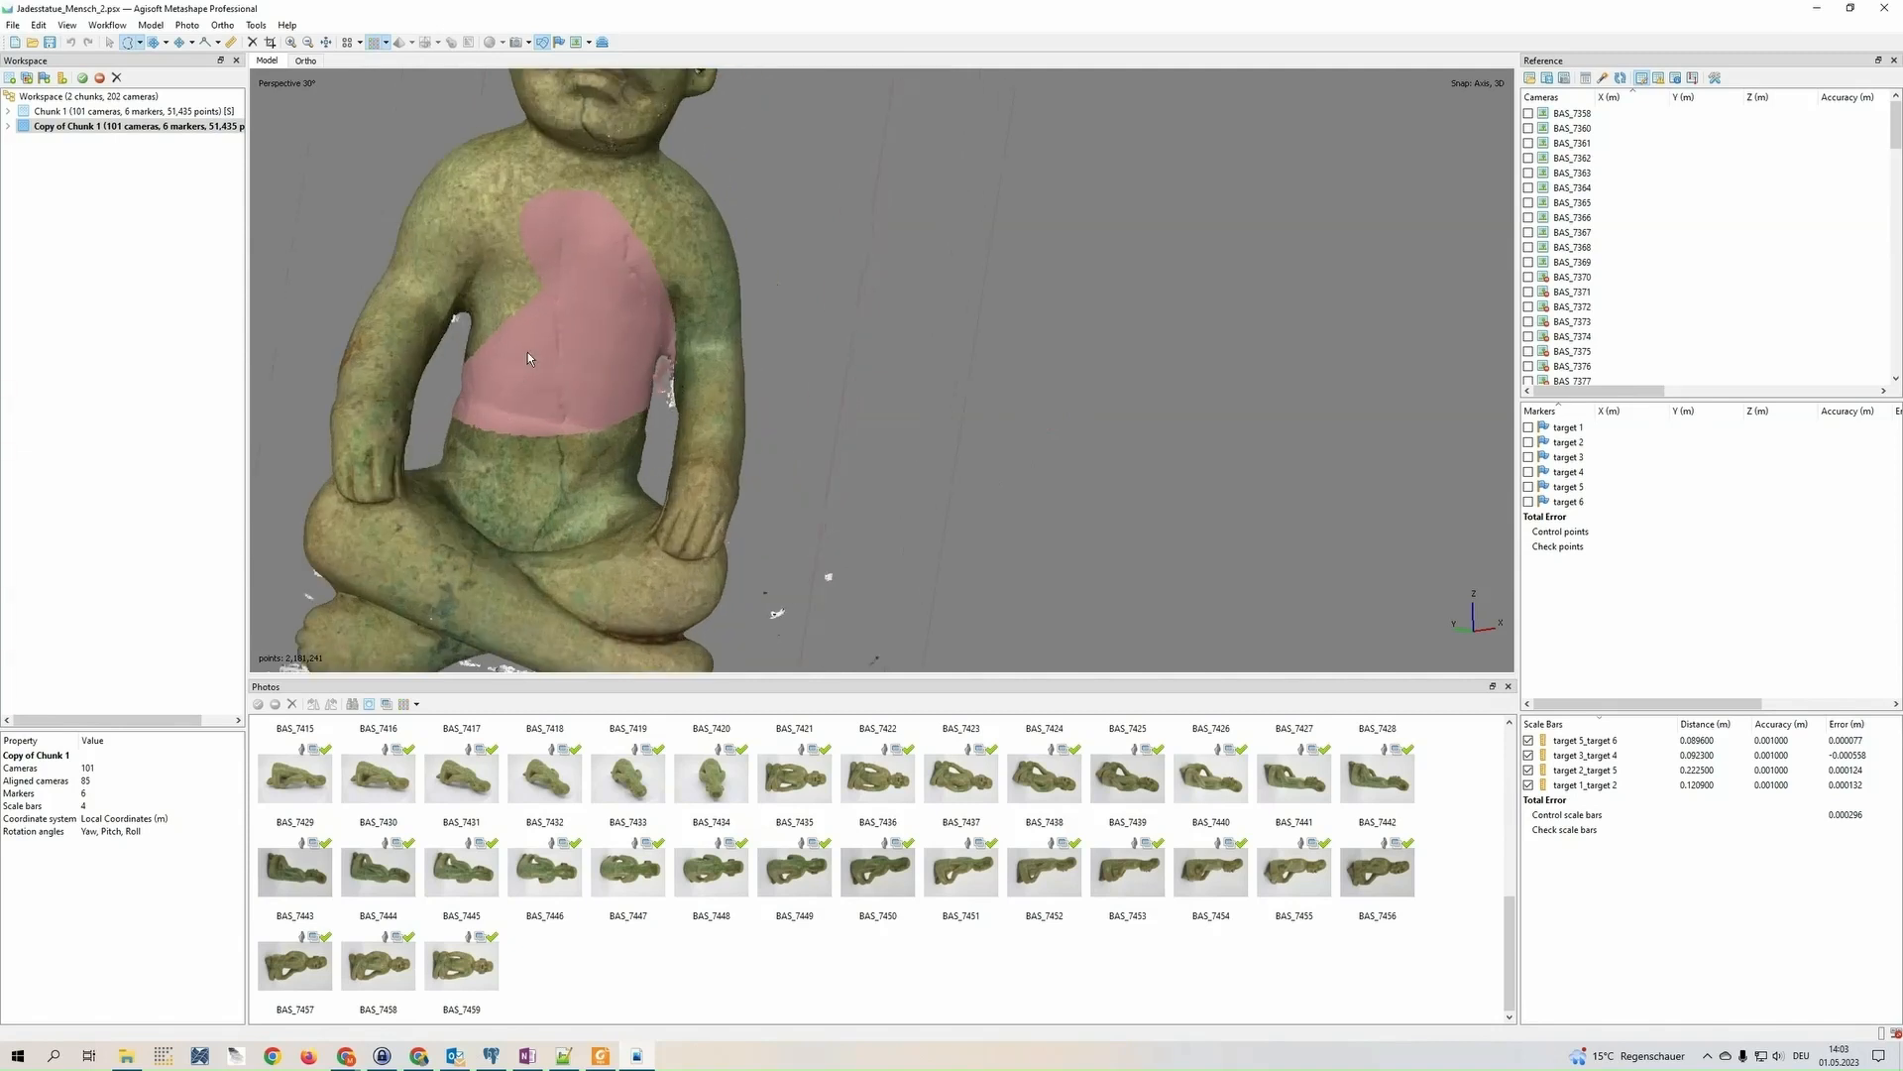
pyautogui.scroll(-5, 615, 382)
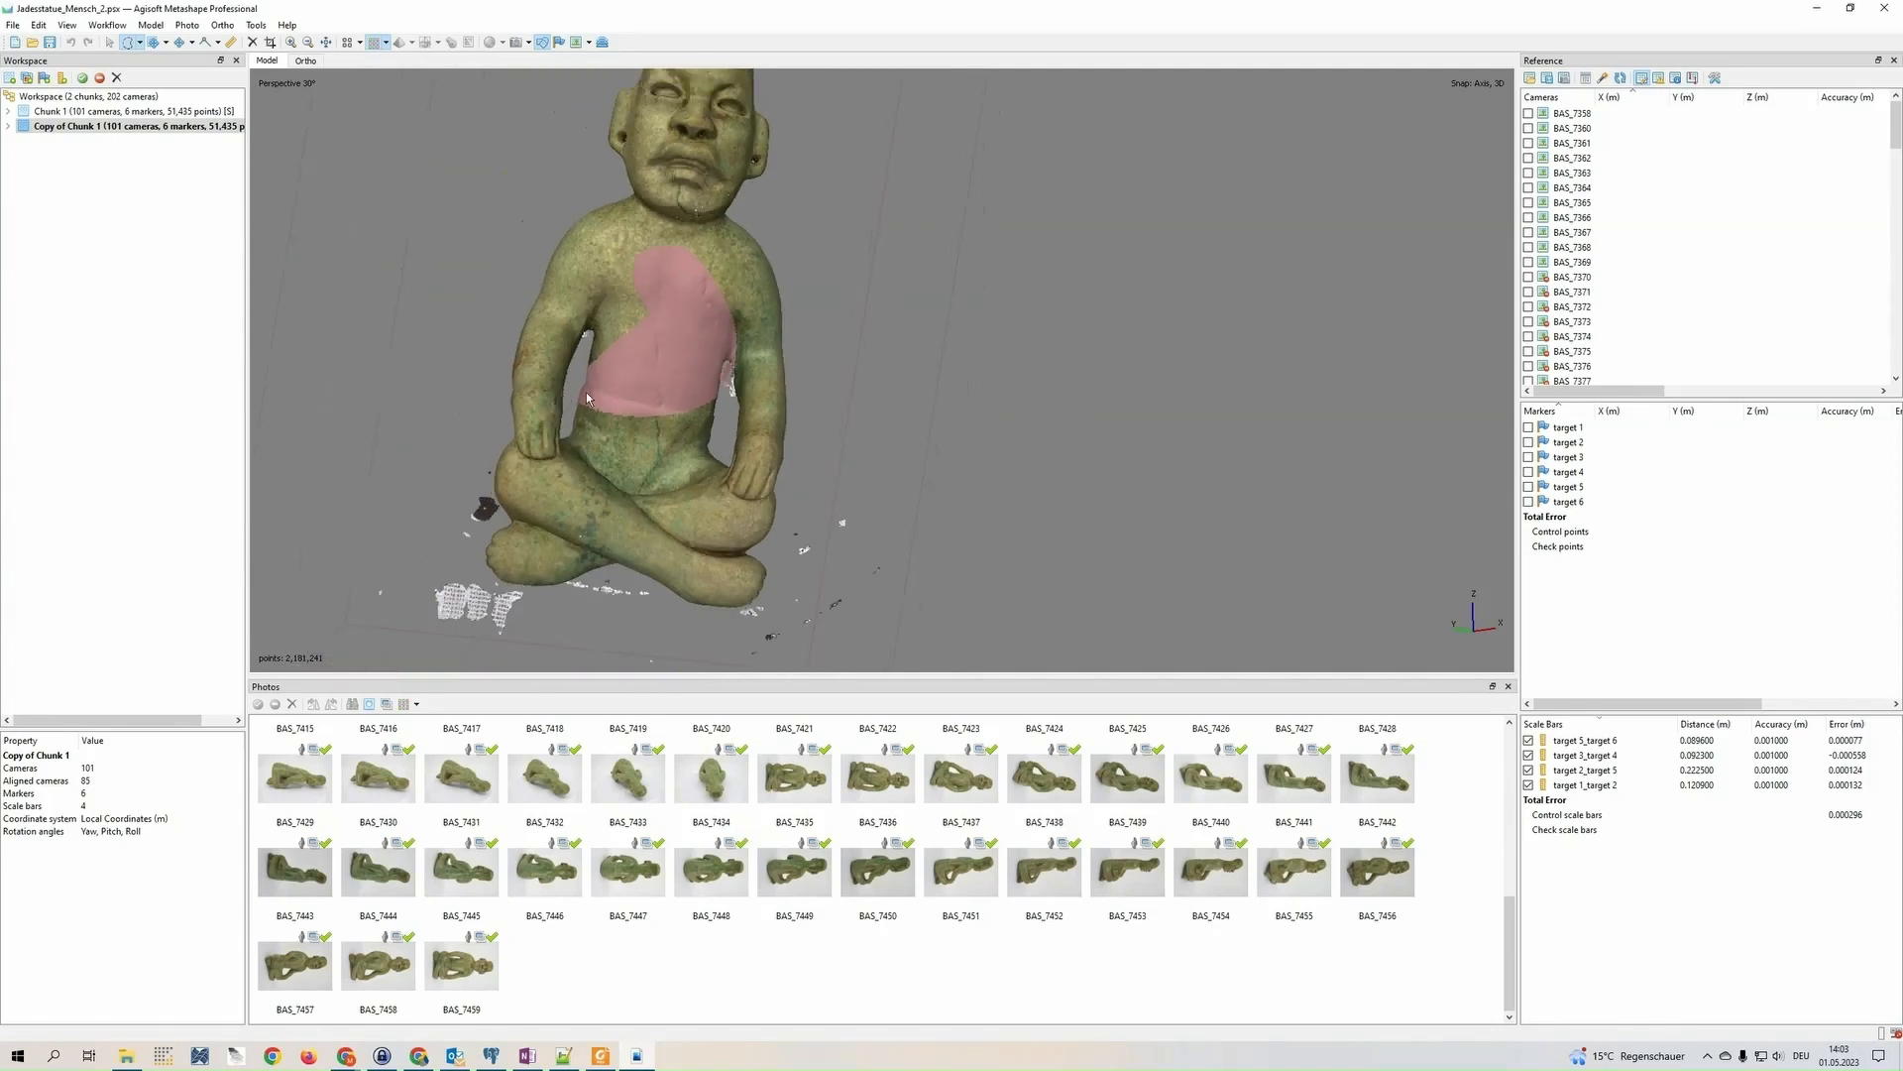
pyautogui.moveTo(1251, 364); pyautogui.dragTo(1120, 516)
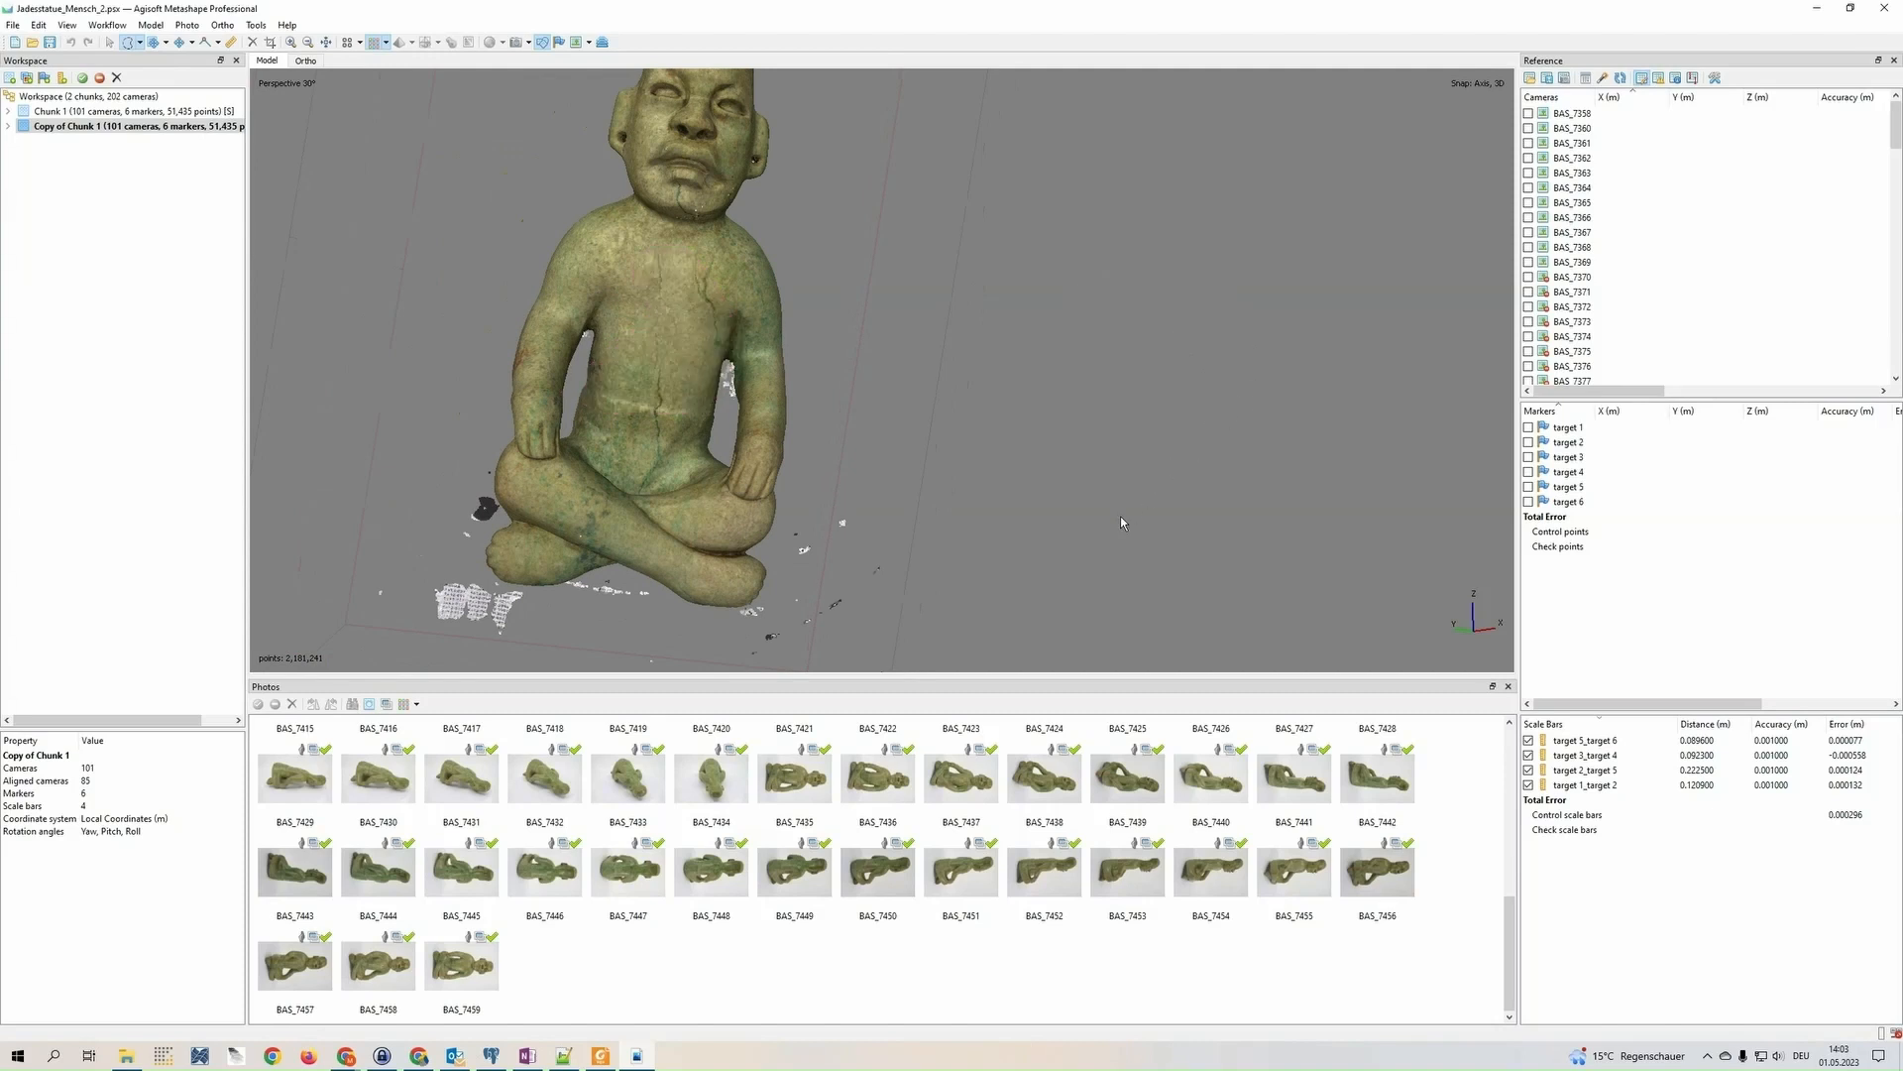
pyautogui.click(139, 43)
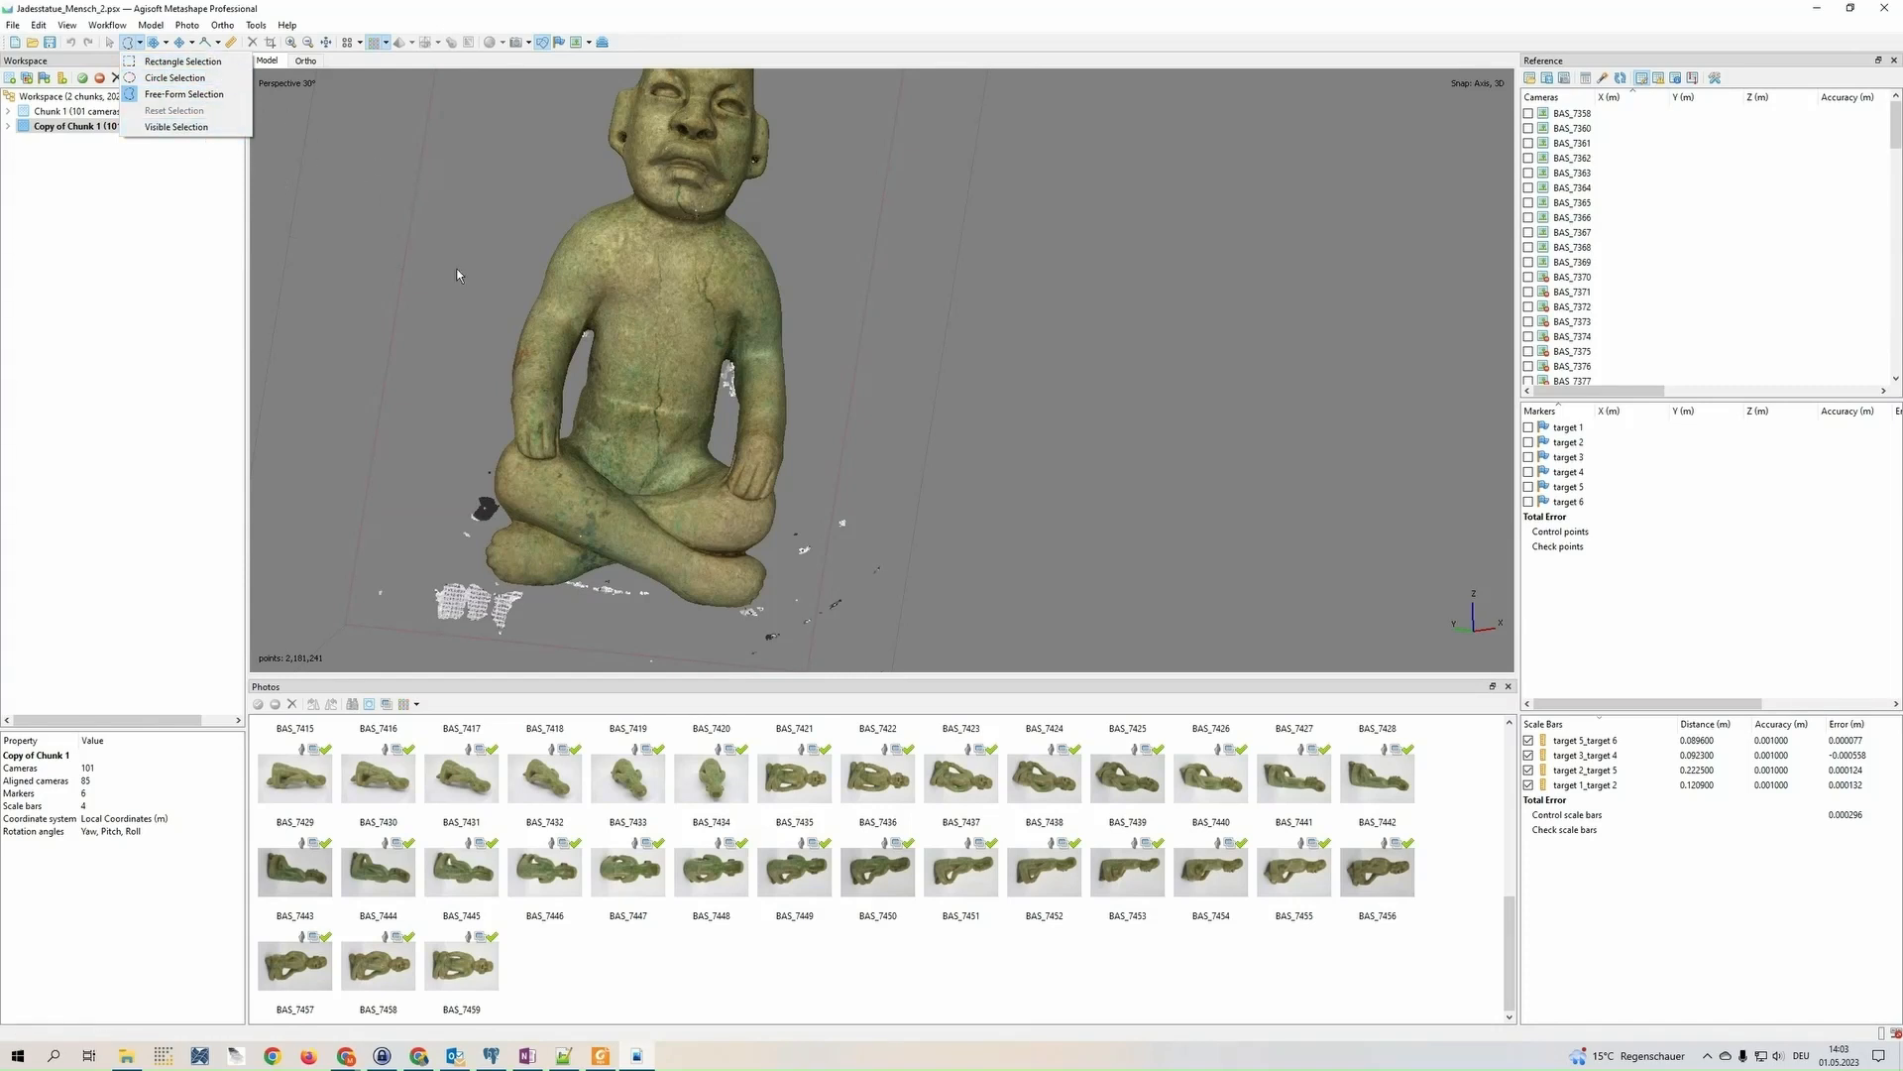
pyautogui.click(386, 203)
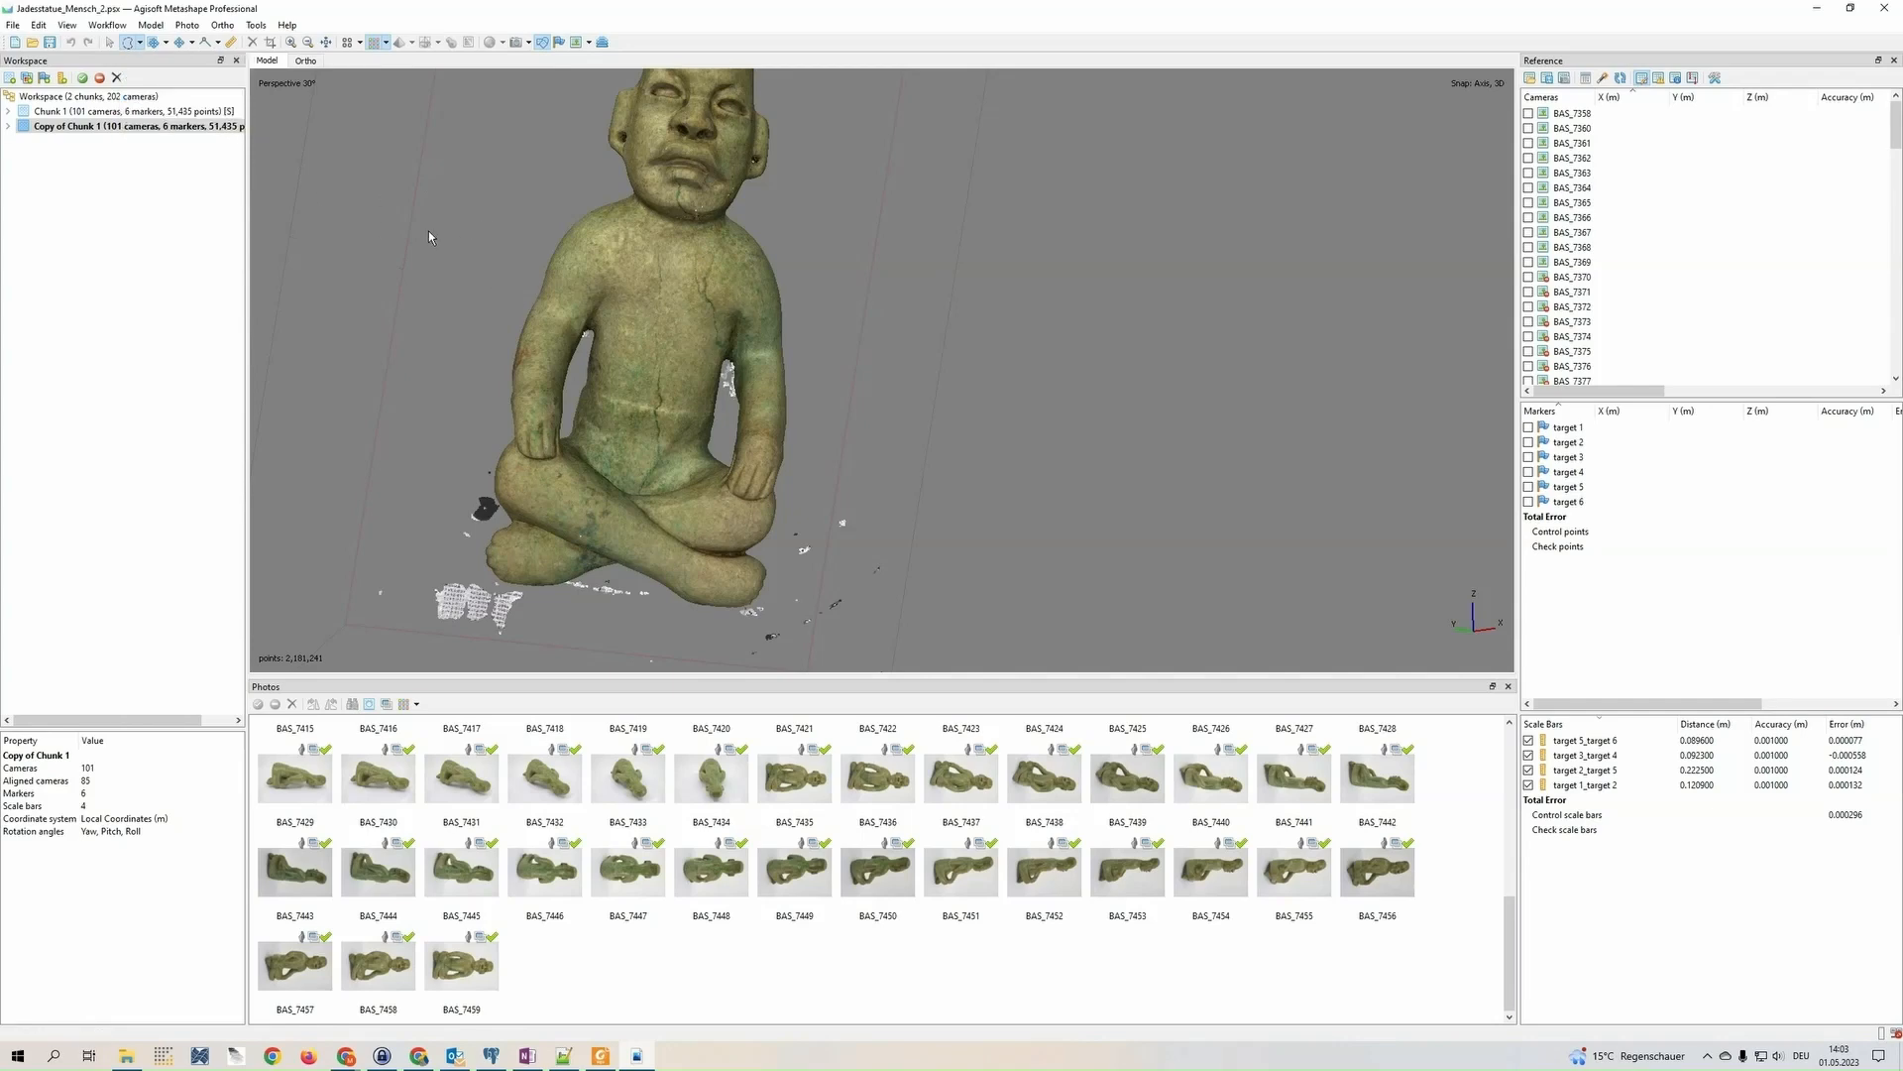
pyautogui.moveTo(428, 230); pyautogui.dragTo(450, 255, button='middle')
# Switch the dense cloud display to Dense Cloud Confidence colouring
pyautogui.click(111, 45)
pyautogui.moveTo(783, 392); pyautogui.dragTo(728, 321)
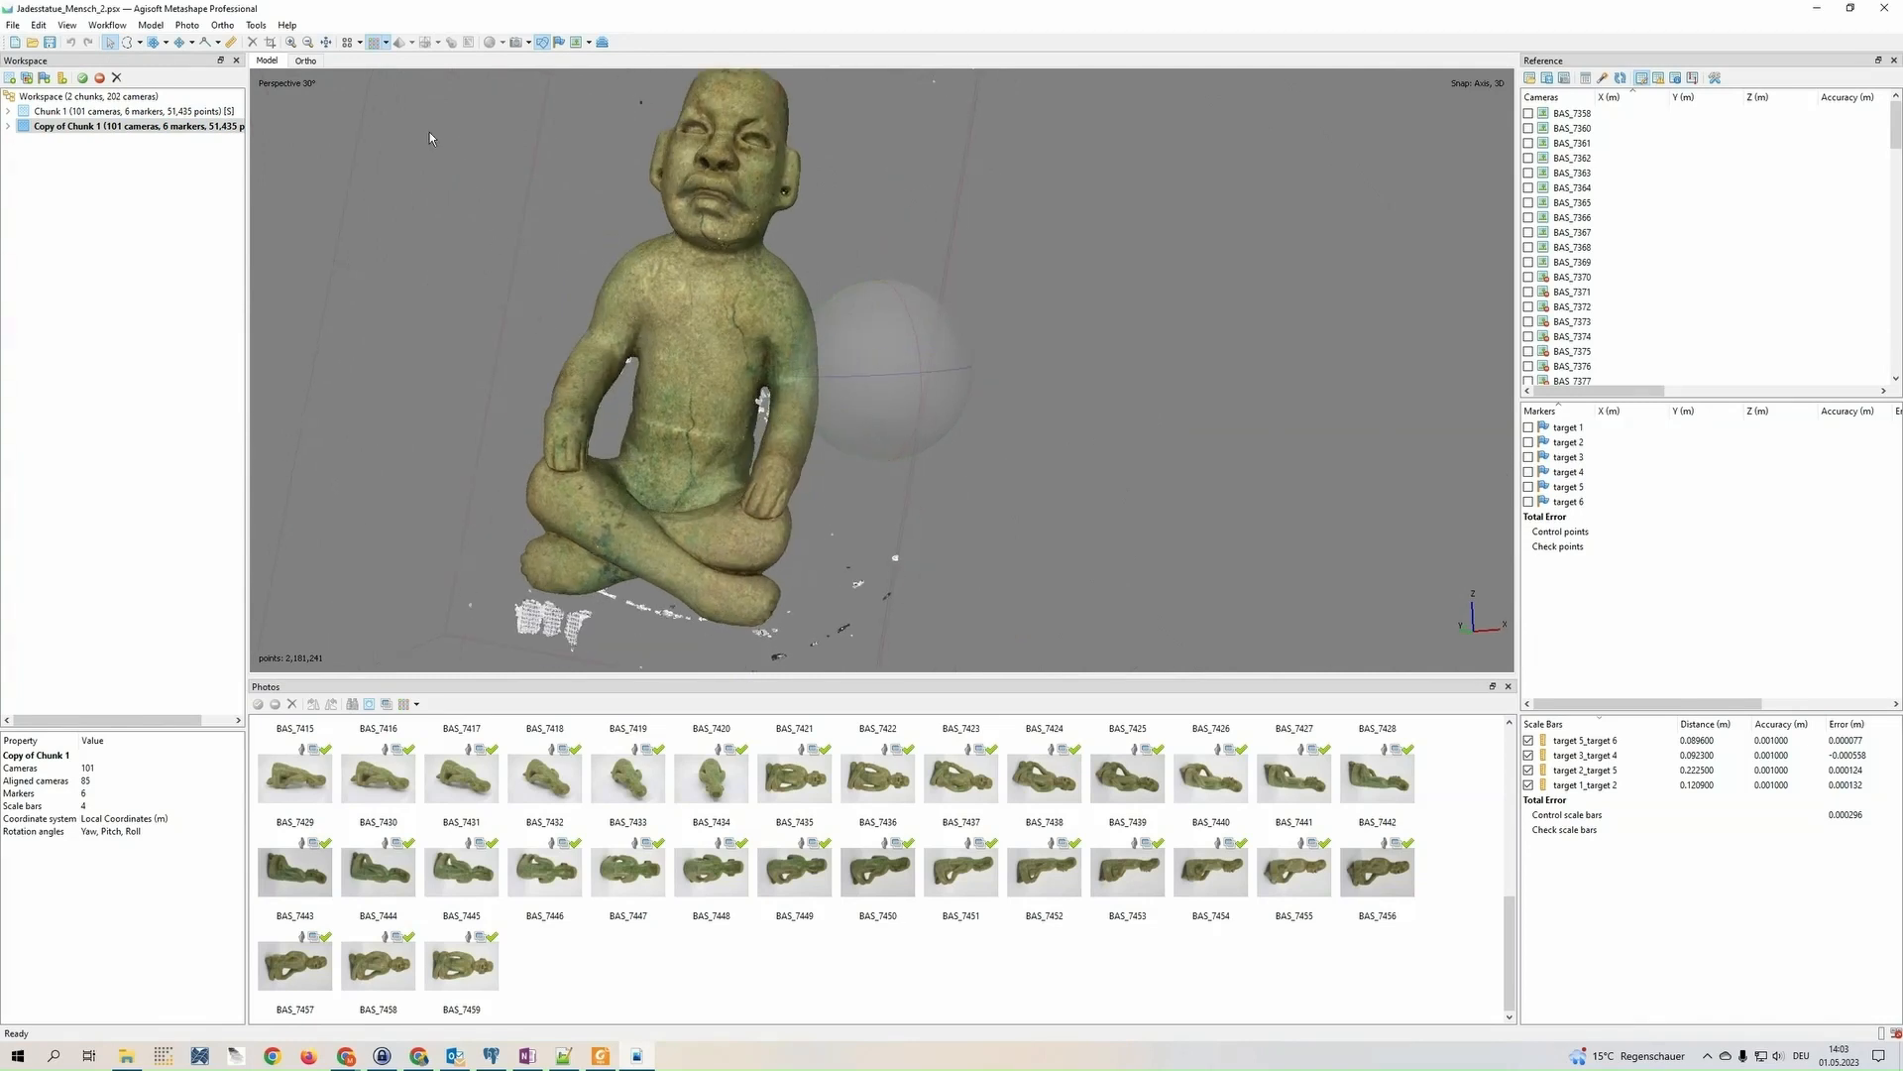
pyautogui.click(387, 44)
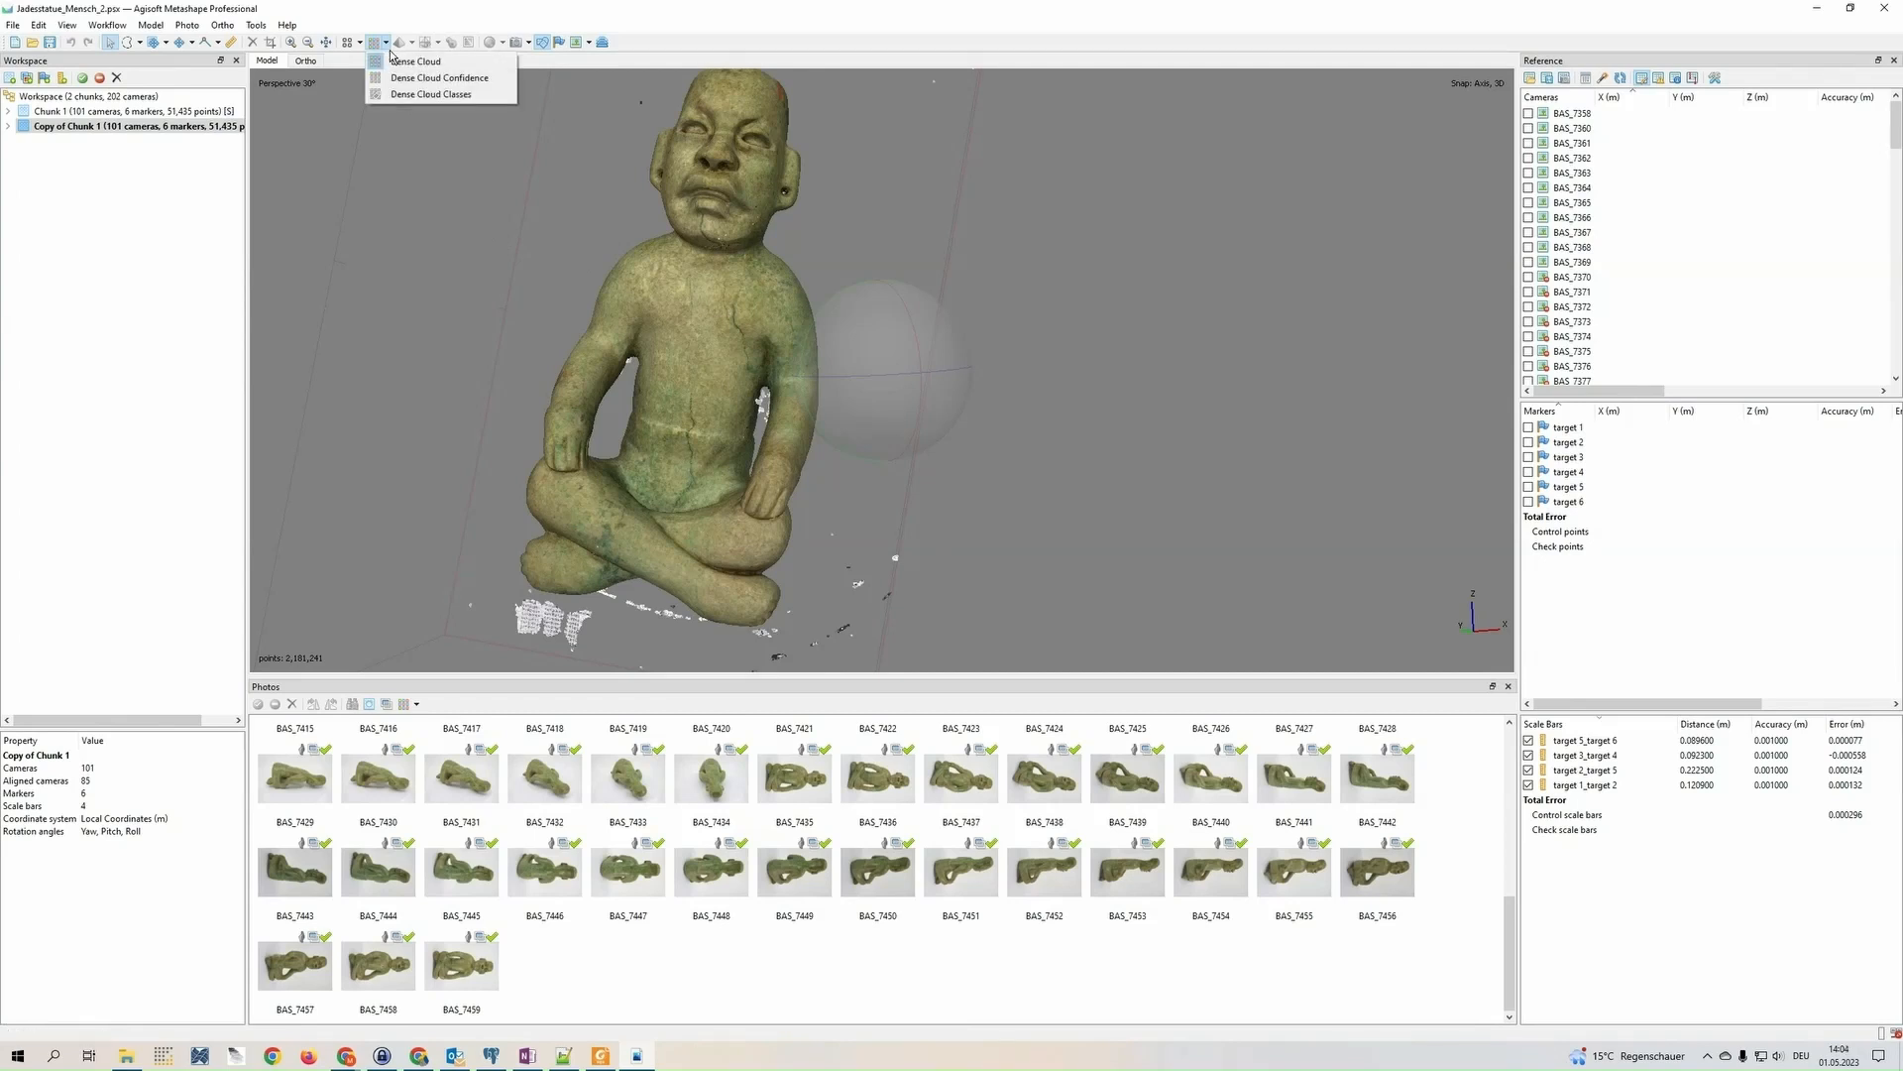
pyautogui.click(439, 77)
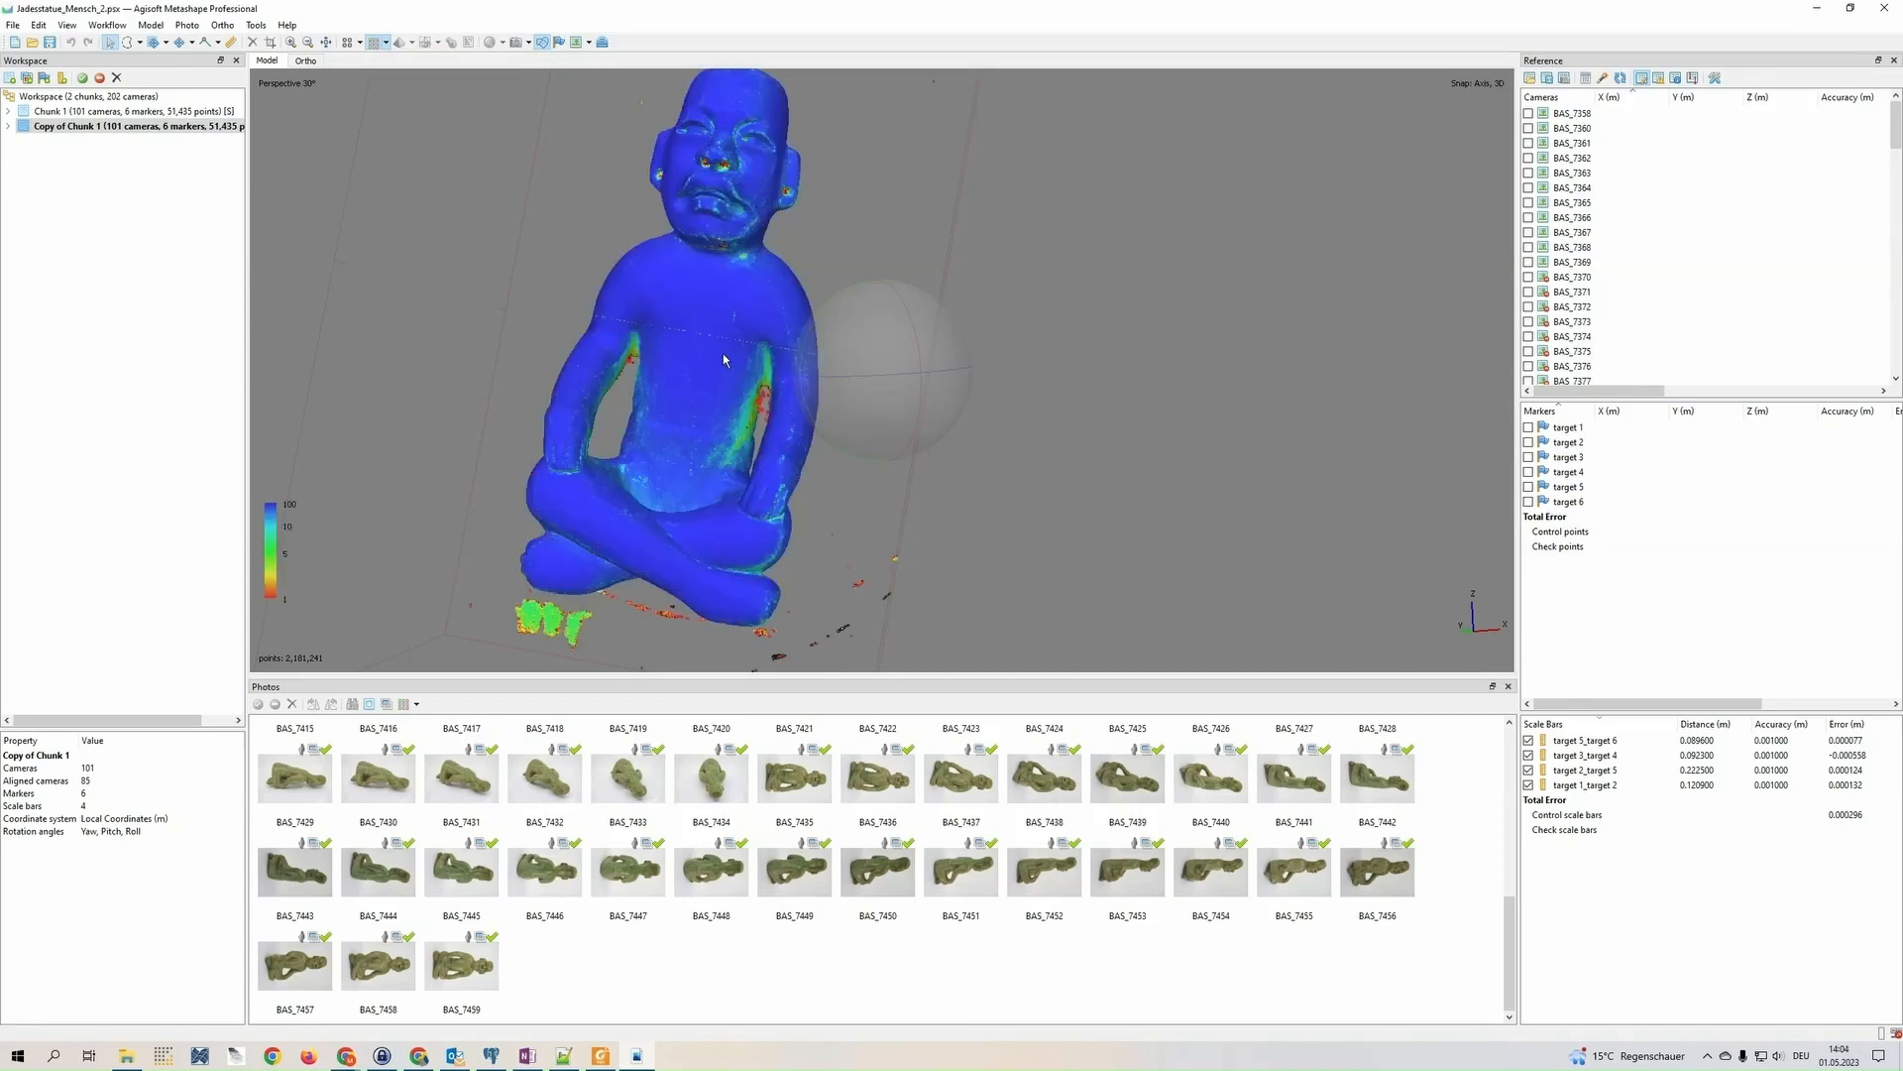
# Examine the confidence colours on the statue's underarms, torso, legs and head and on the stray points around it
pyautogui.moveTo(858, 411); pyautogui.dragTo(874, 386)
pyautogui.moveTo(723, 464); pyautogui.dragTo(780, 412, button='middle')
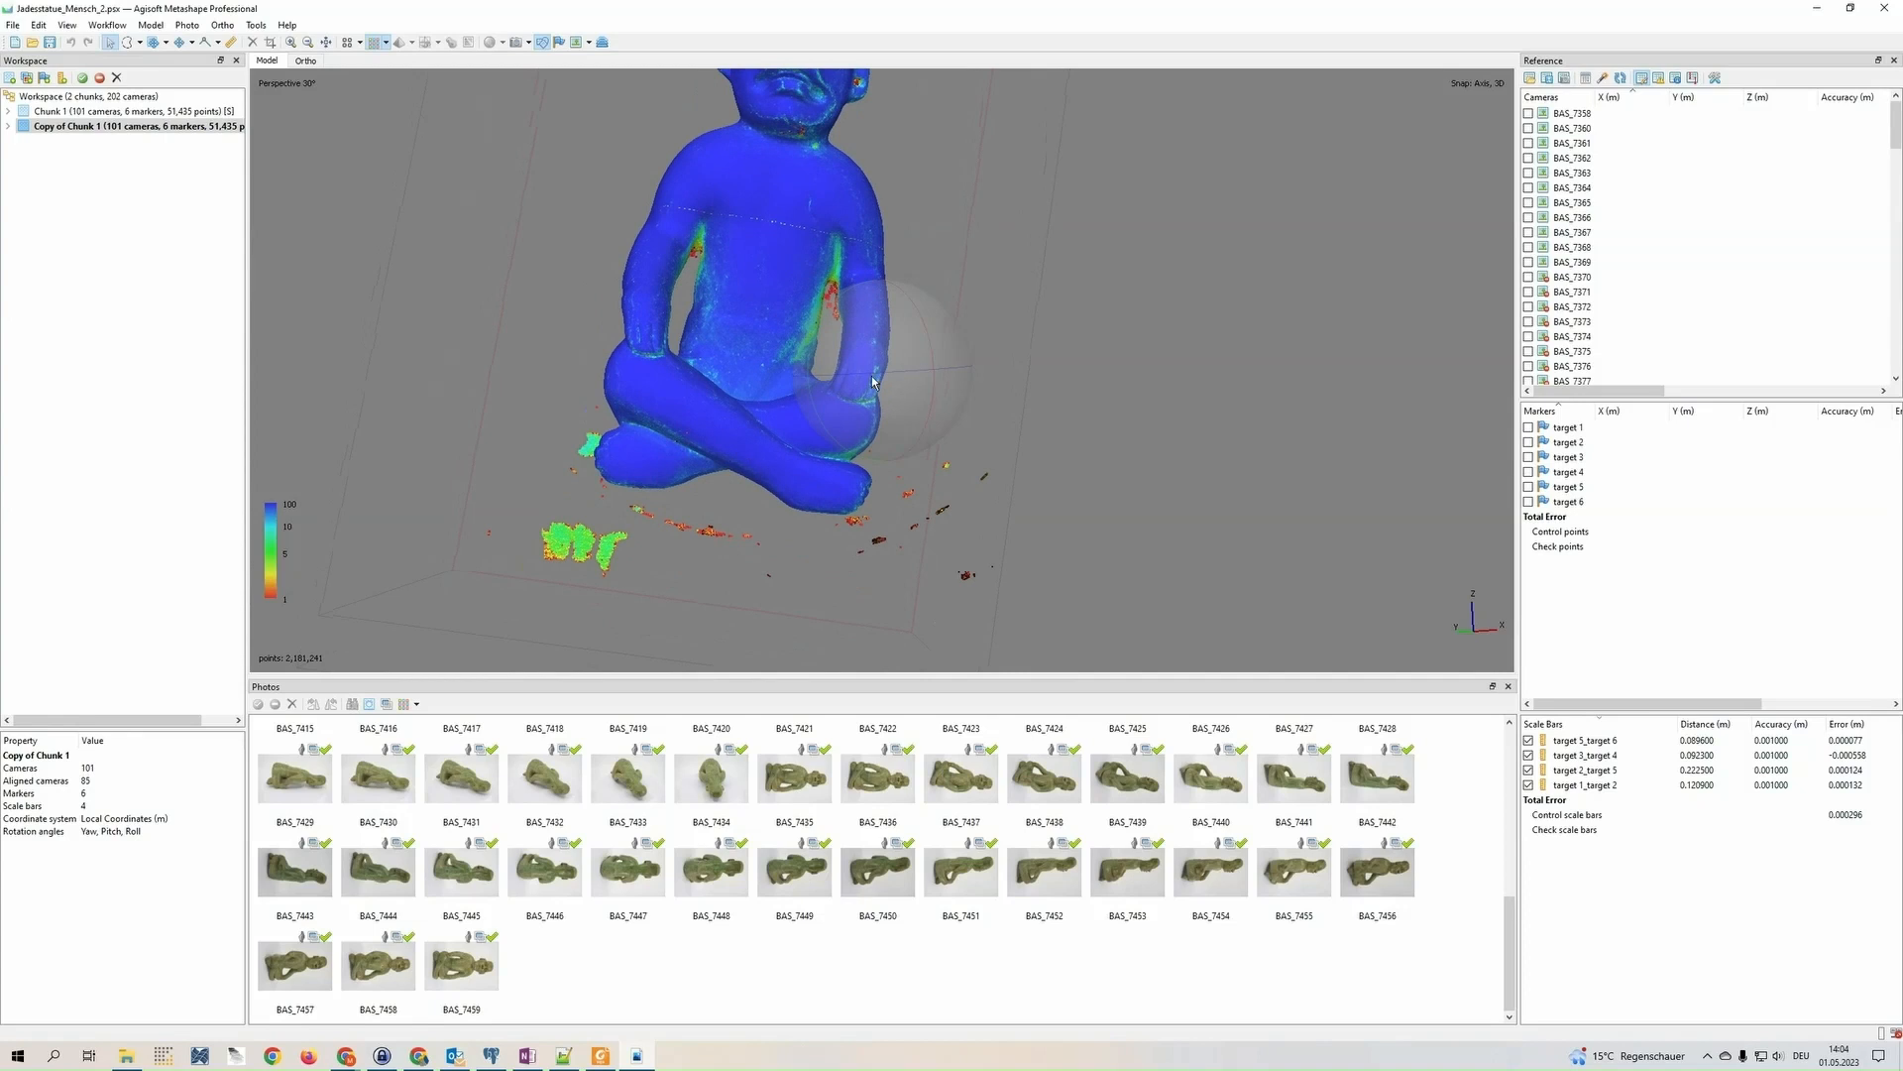
pyautogui.moveTo(750, 456); pyautogui.dragTo(416, 559)
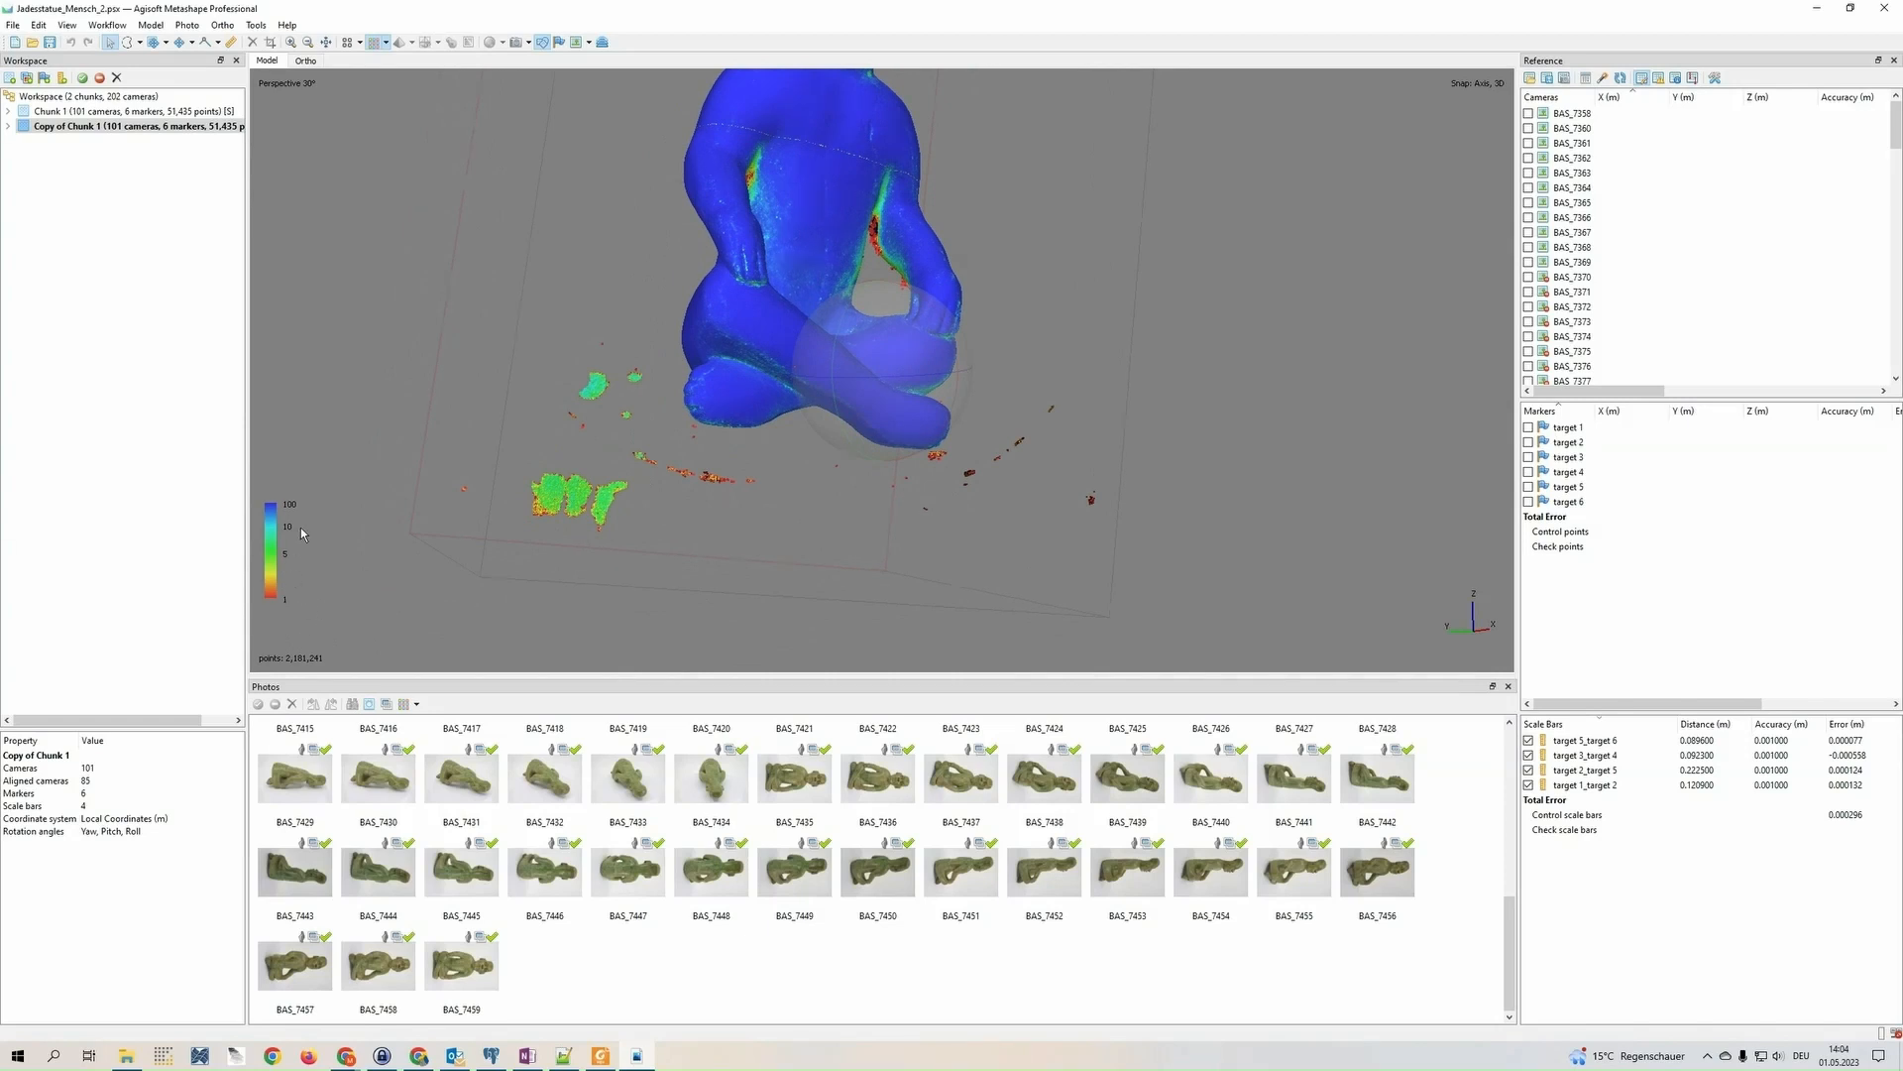
pyautogui.moveTo(829, 366); pyautogui.dragTo(710, 450, button='right')
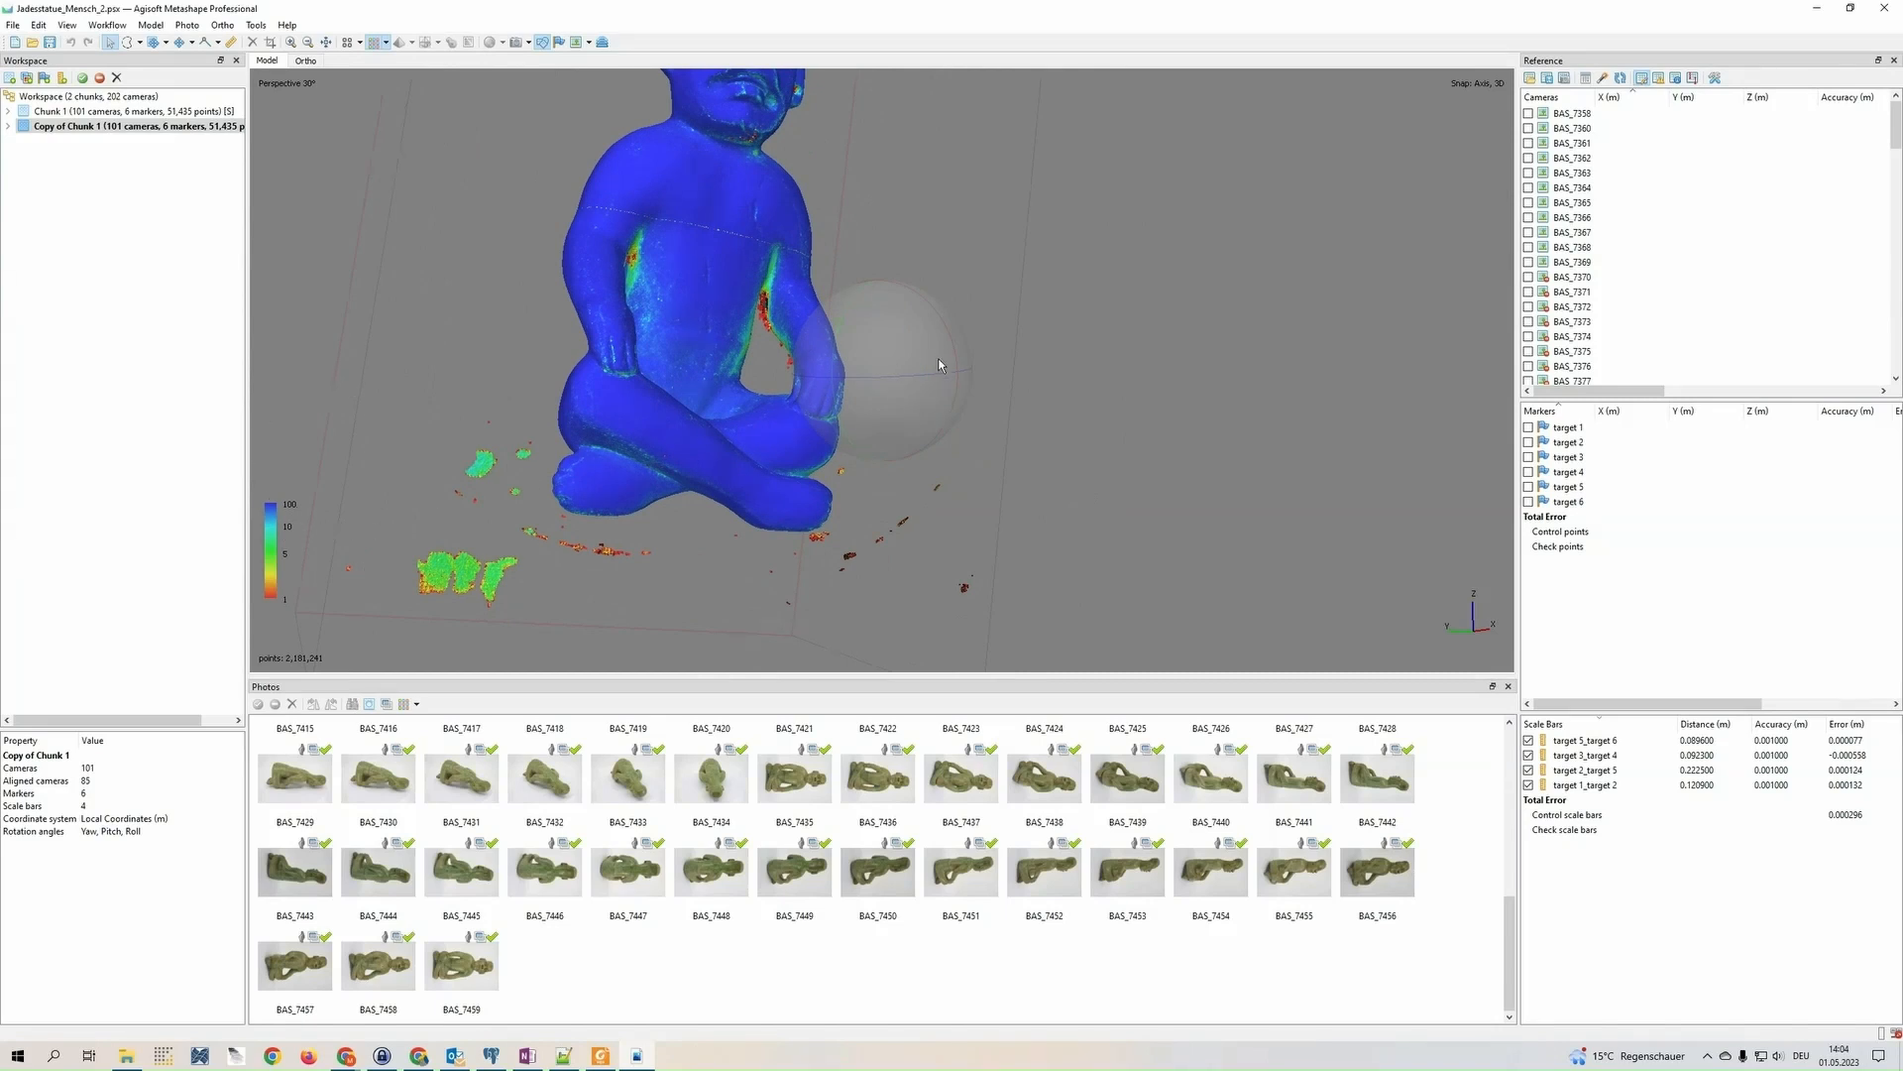
pyautogui.moveTo(939, 365); pyautogui.dragTo(813, 293)
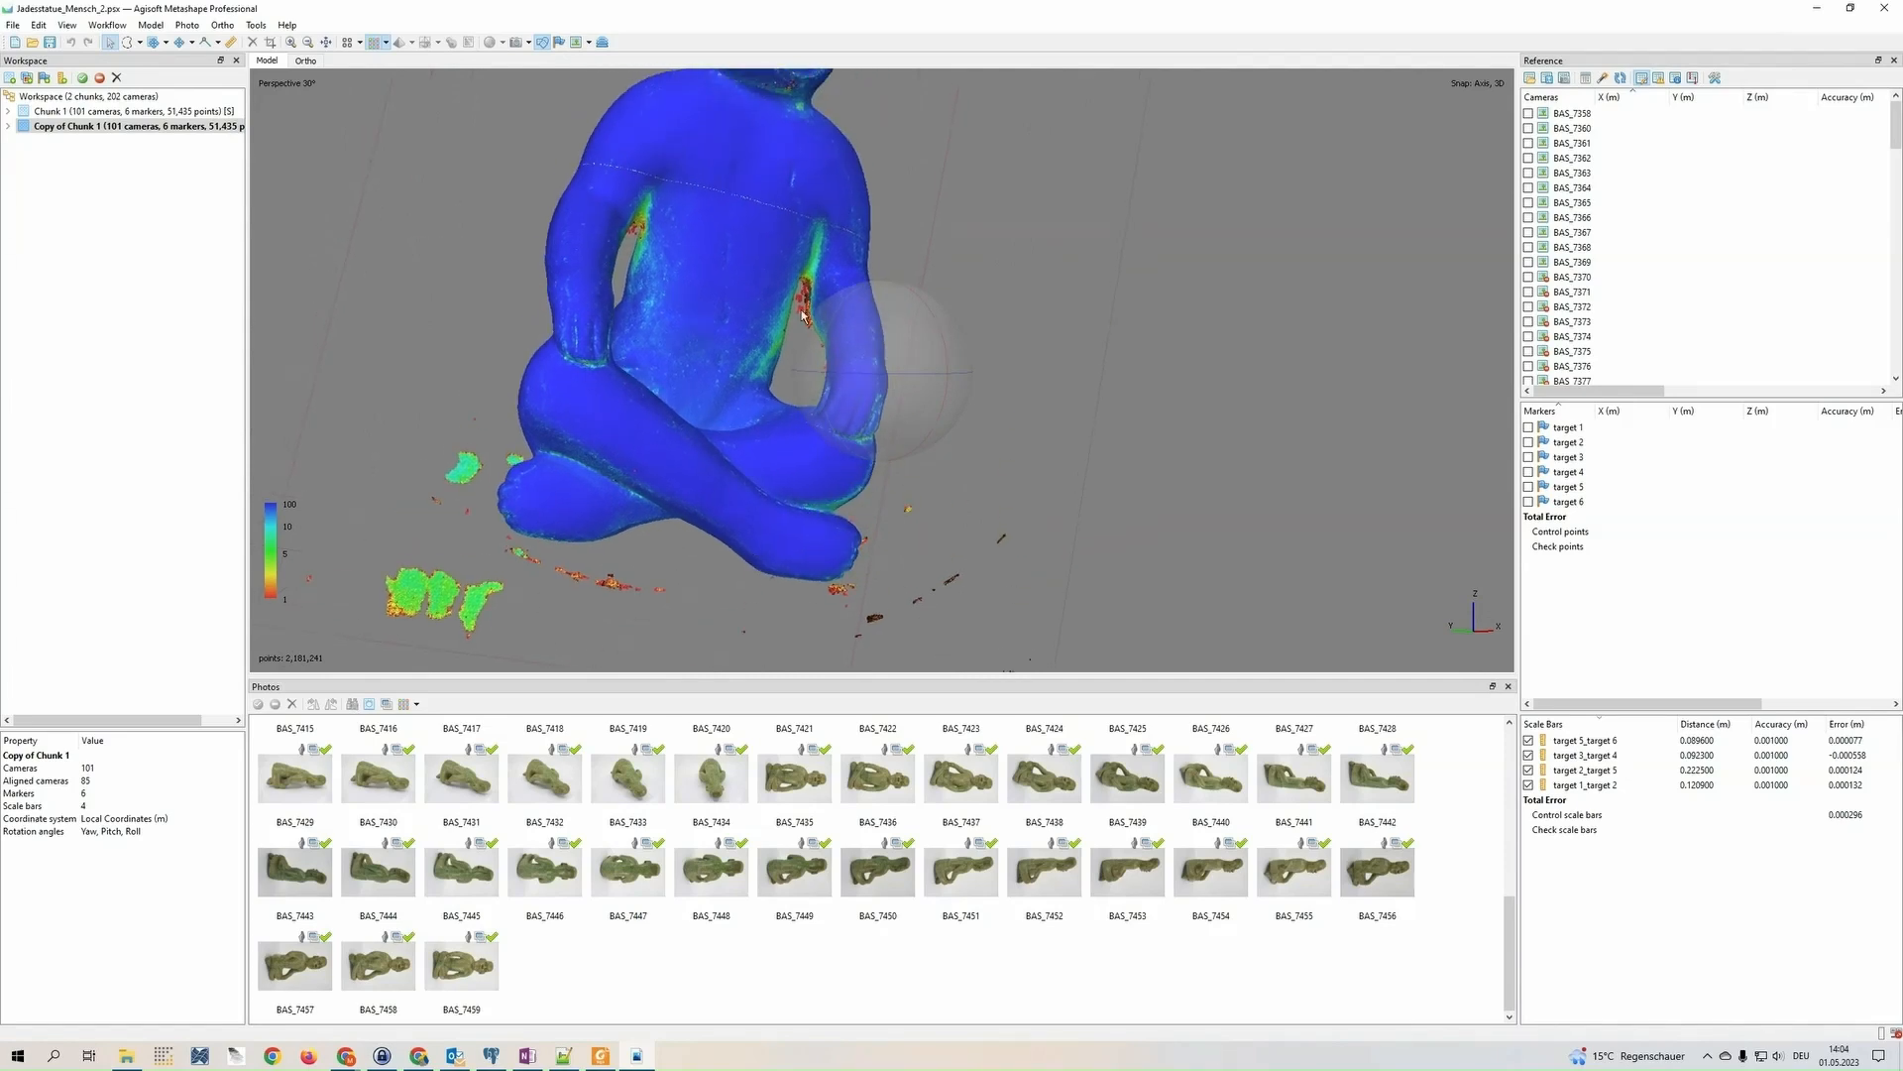
pyautogui.scroll(5, 813, 294)
pyautogui.moveTo(704, 249); pyautogui.dragTo(759, 440)
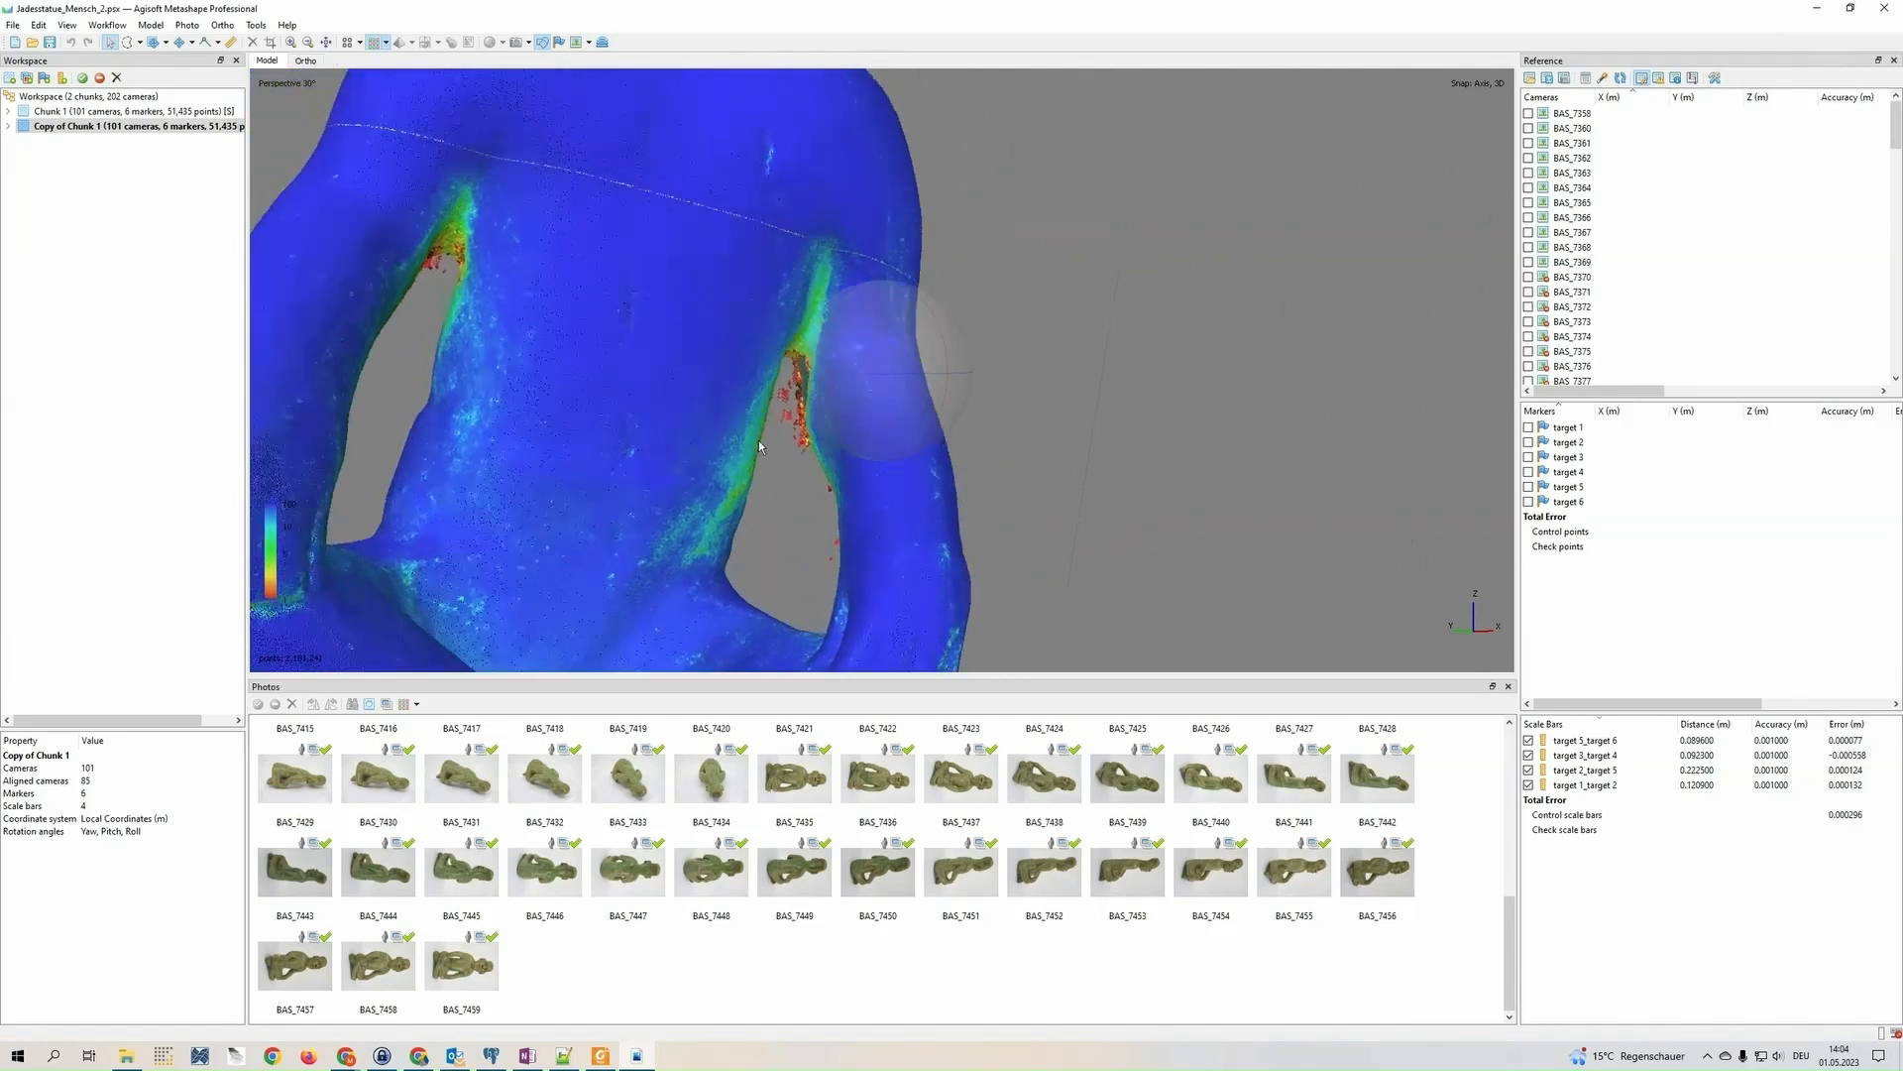
pyautogui.scroll(-5, 568, 417)
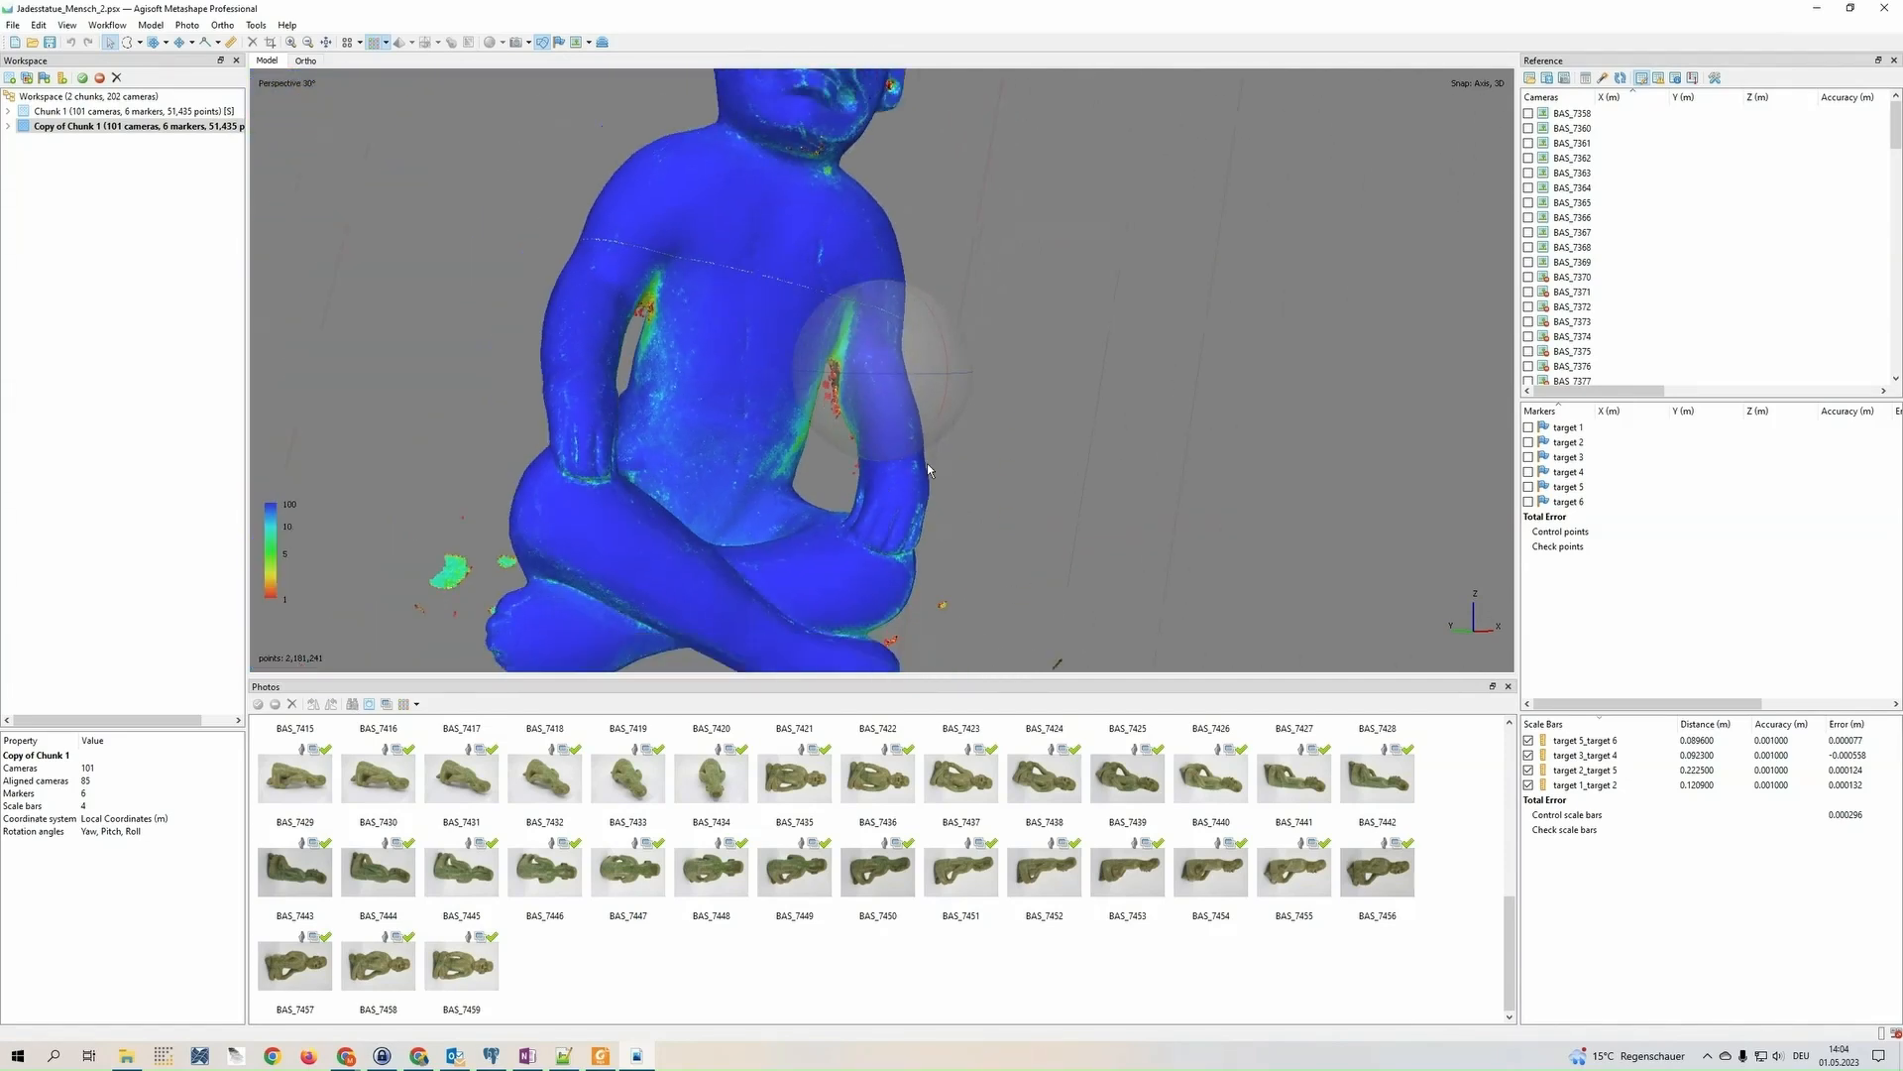
pyautogui.moveTo(926, 462)
pyautogui.mouseDown()
pyautogui.moveTo(908, 351)
pyautogui.moveTo(898, 486)
pyautogui.mouseUp()
pyautogui.scroll(-3, 767, 367)
pyautogui.moveTo(767, 367); pyautogui.dragTo(726, 442, button='middle')
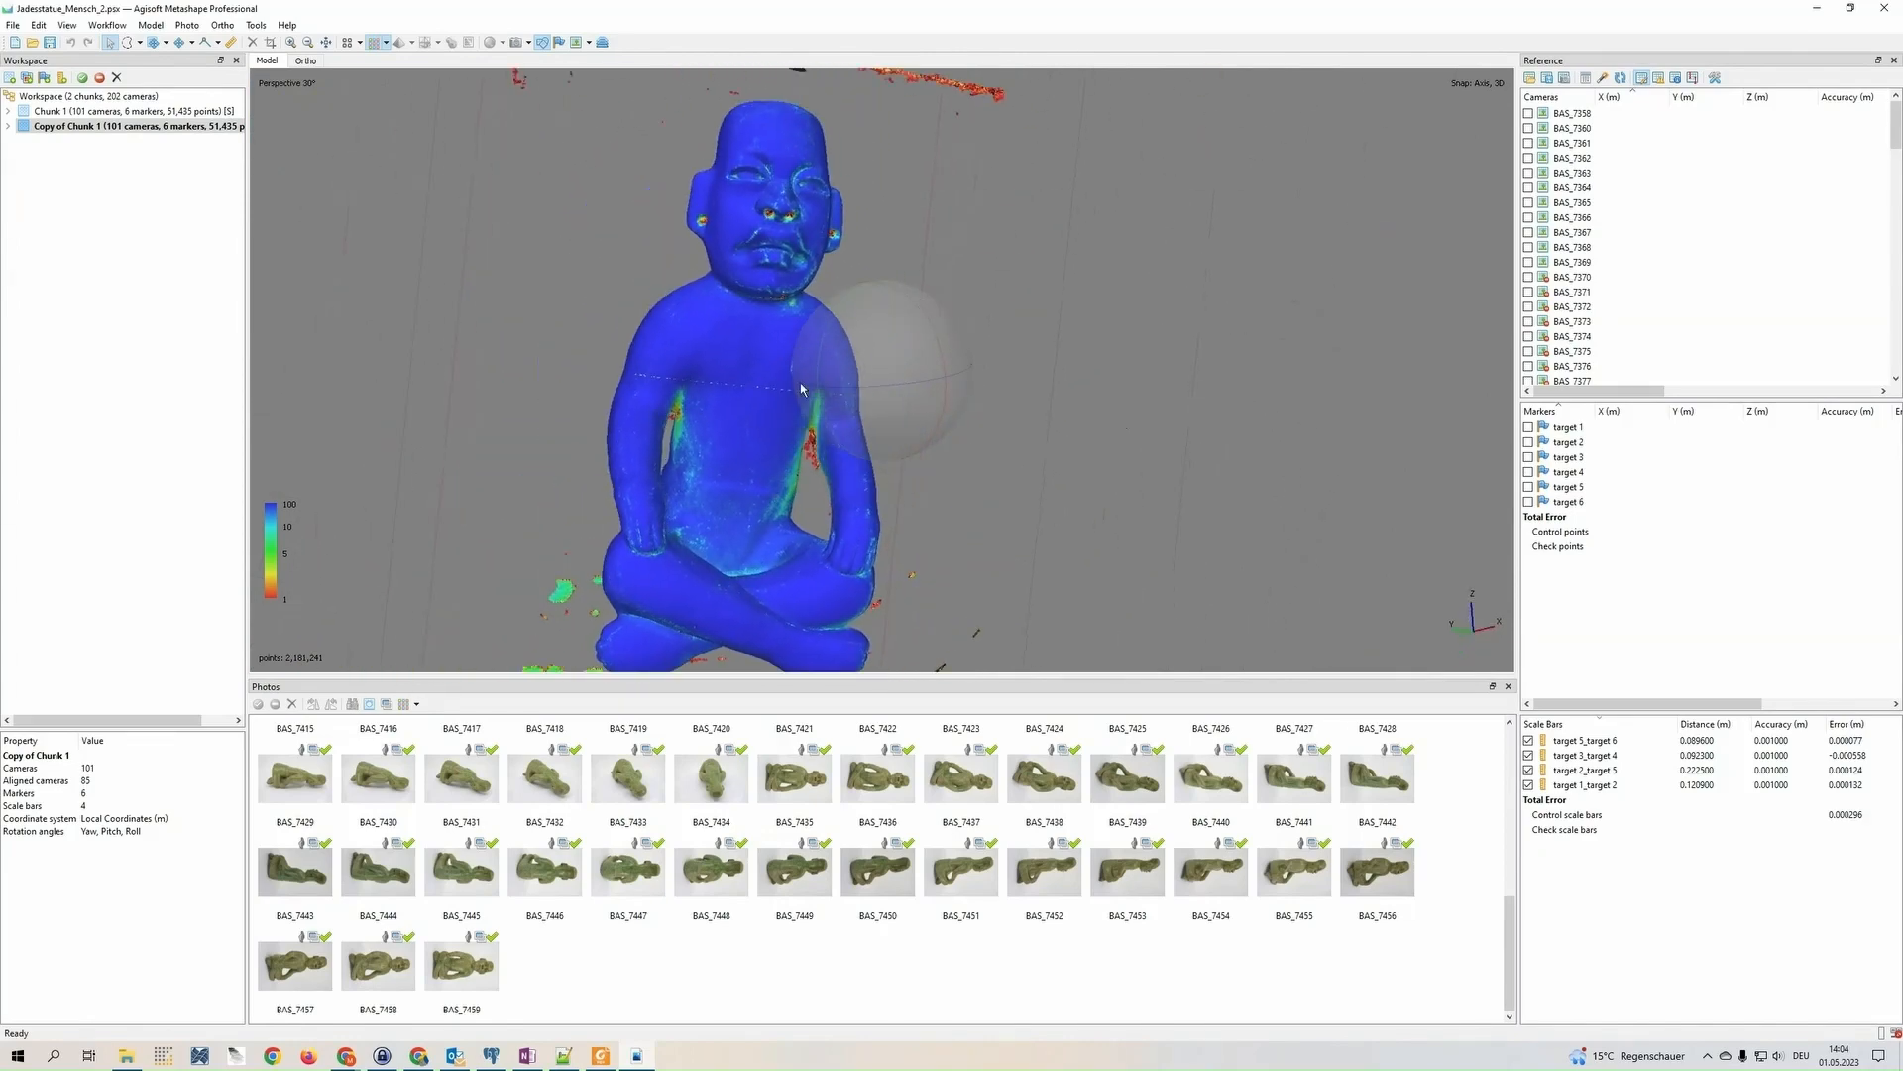
pyautogui.moveTo(870, 386); pyautogui.dragTo(847, 372)
pyautogui.moveTo(696, 354); pyautogui.dragTo(686, 446, button='middle')
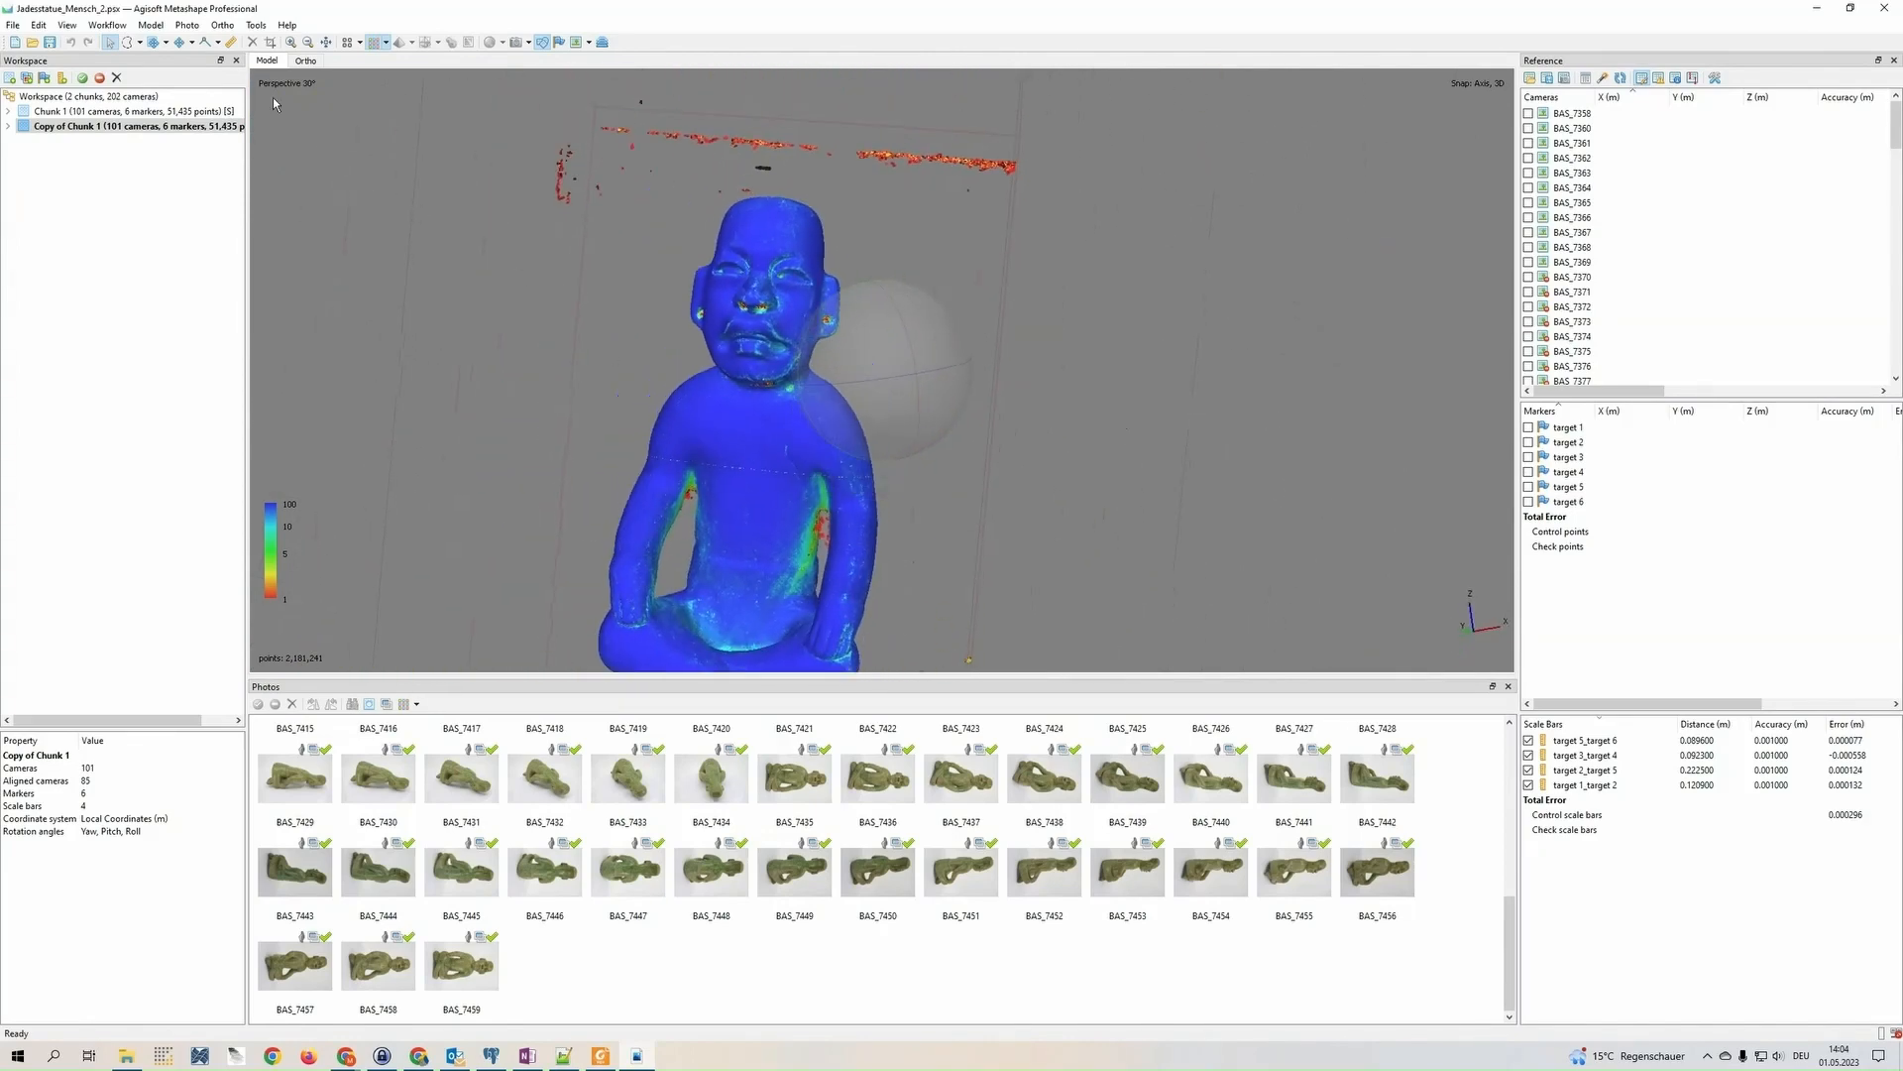
# Filter the dense cloud by confidence to a range from 0 to 2
pyautogui.click(256, 24)
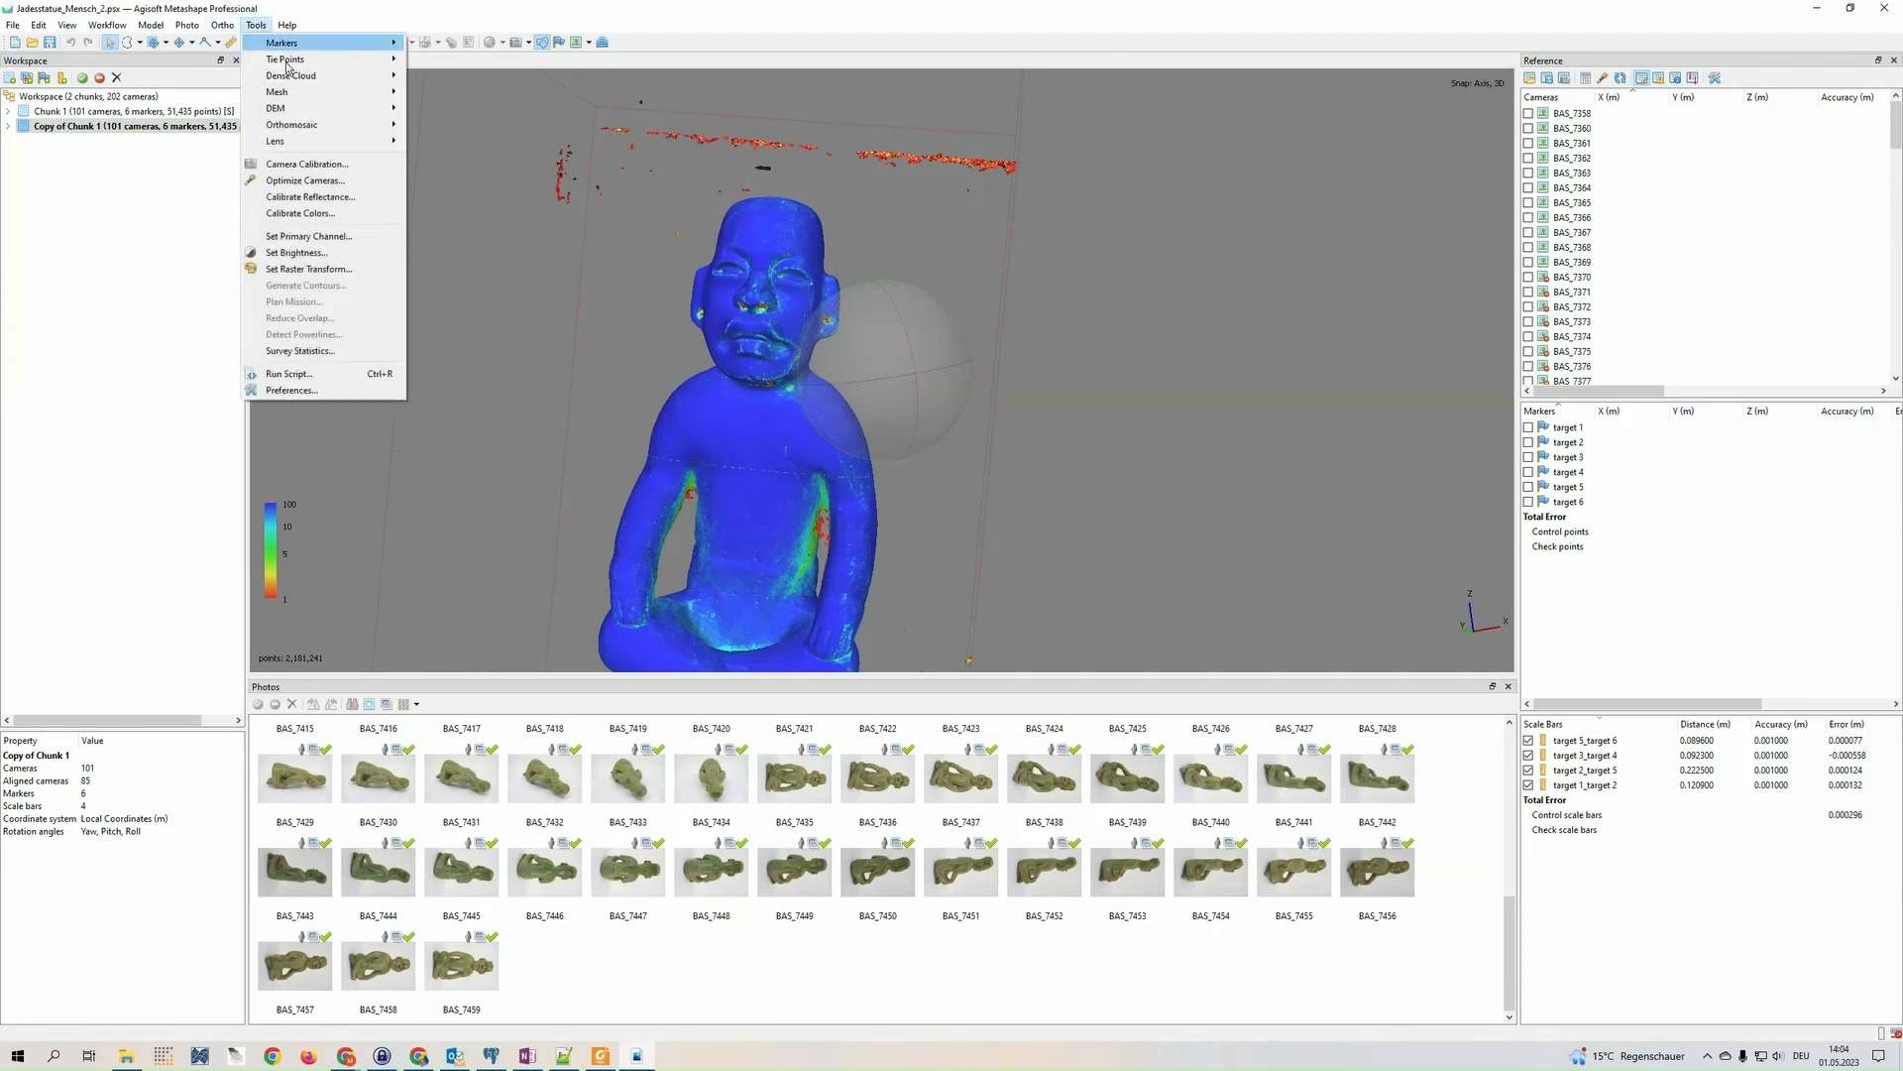
pyautogui.moveTo(302, 79)
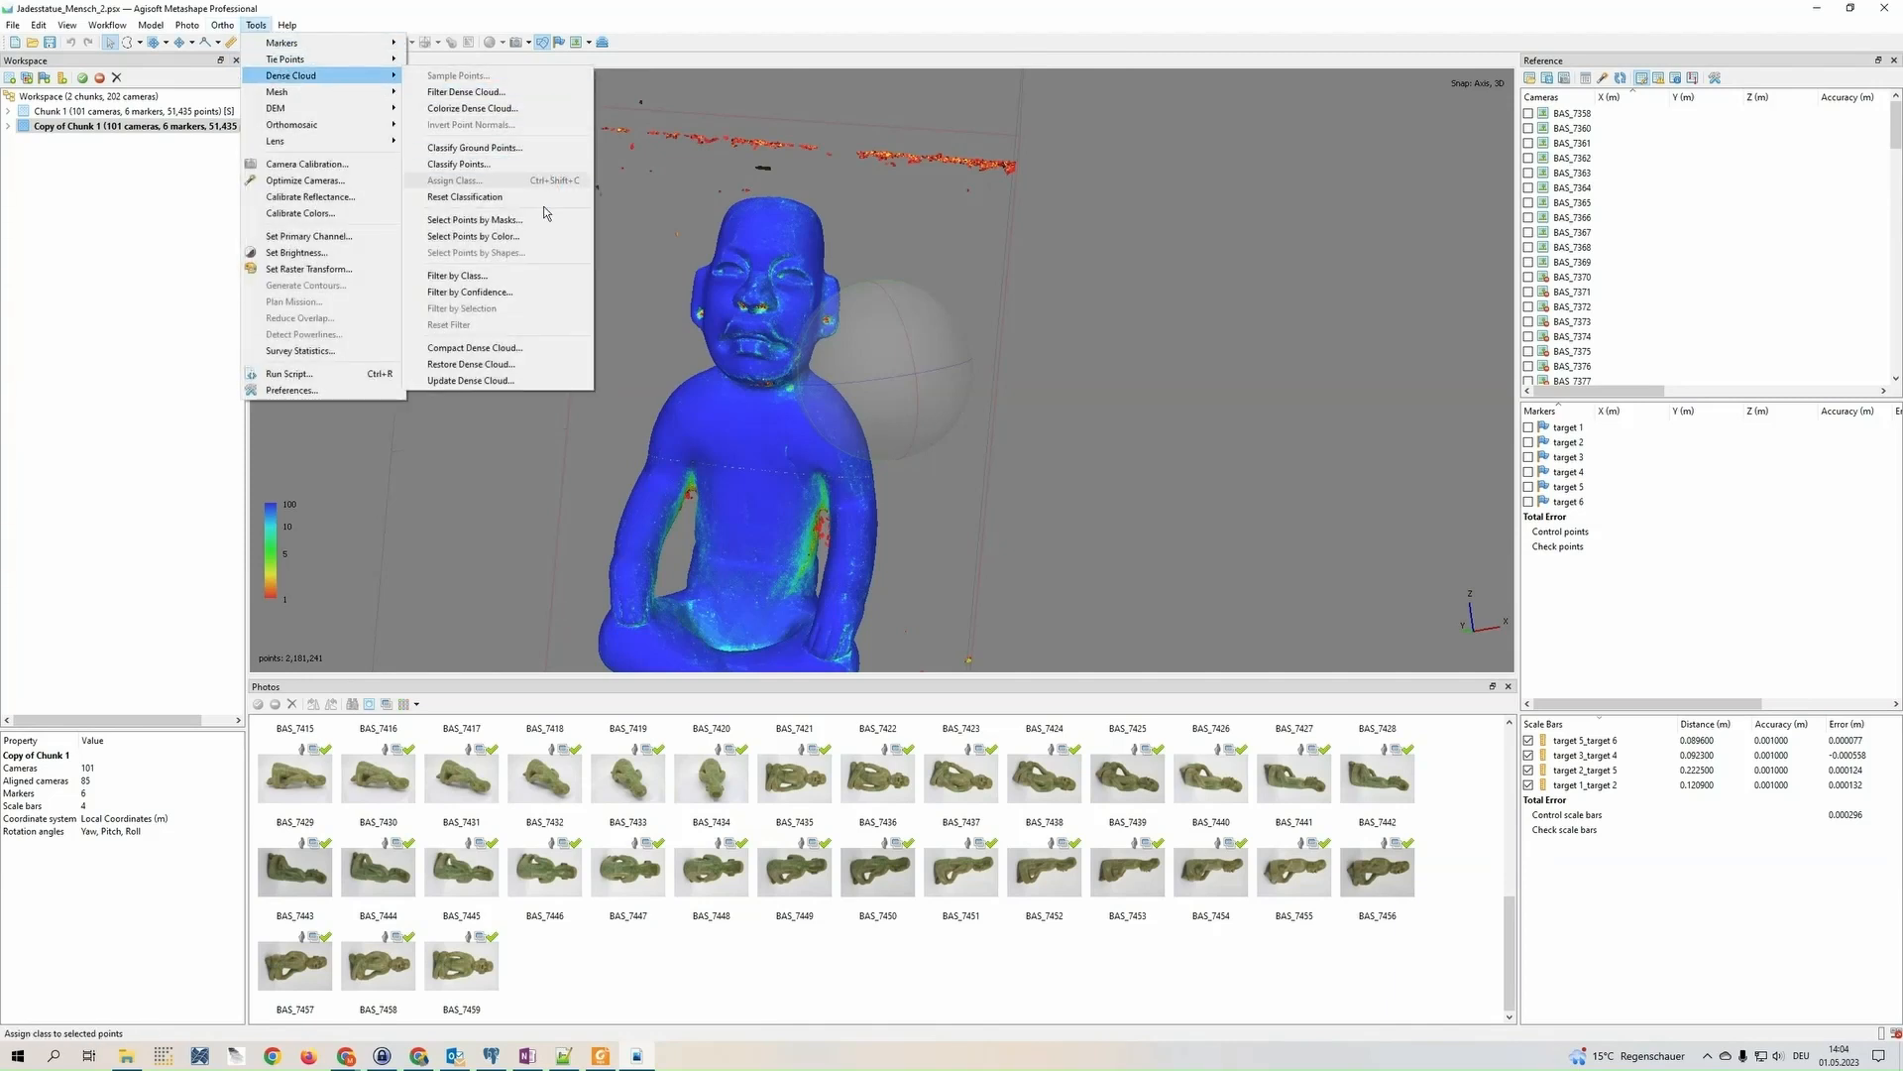
pyautogui.click(561, 300)
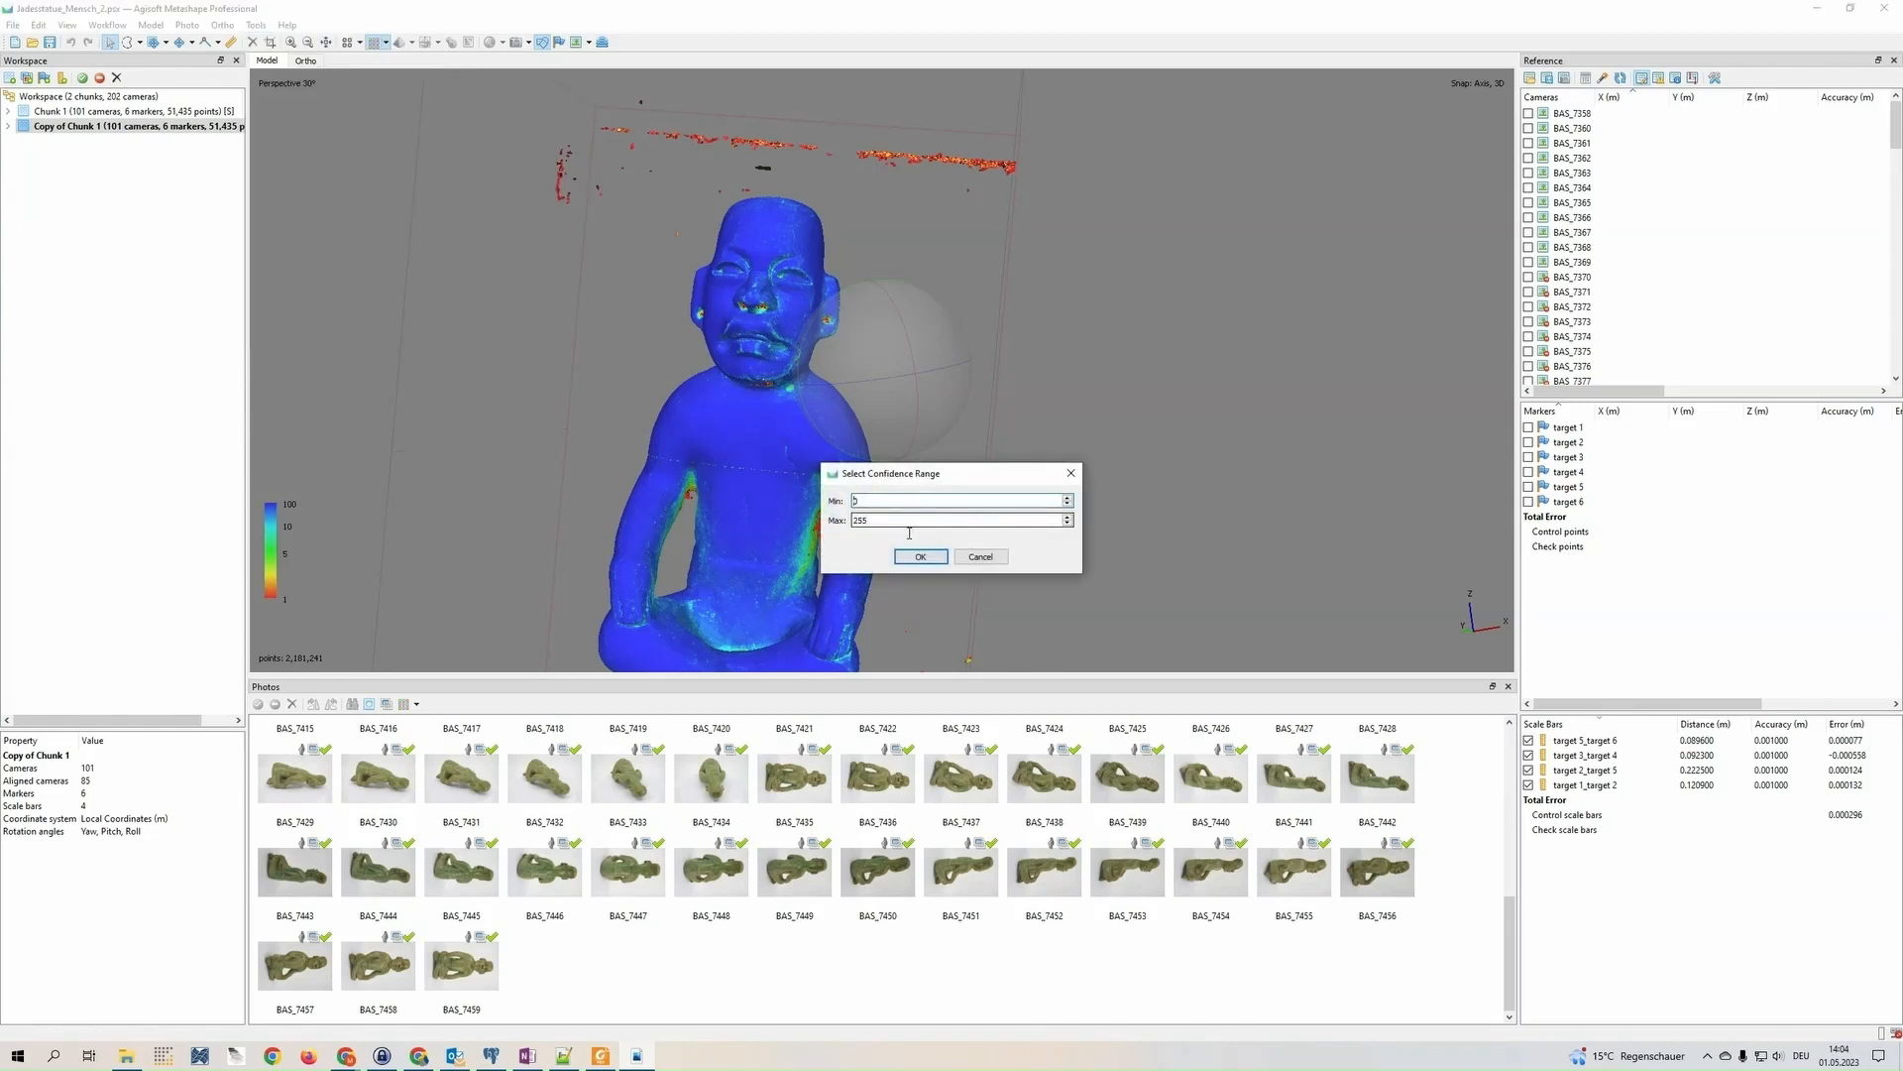
pyautogui.doubleClick(858, 521)
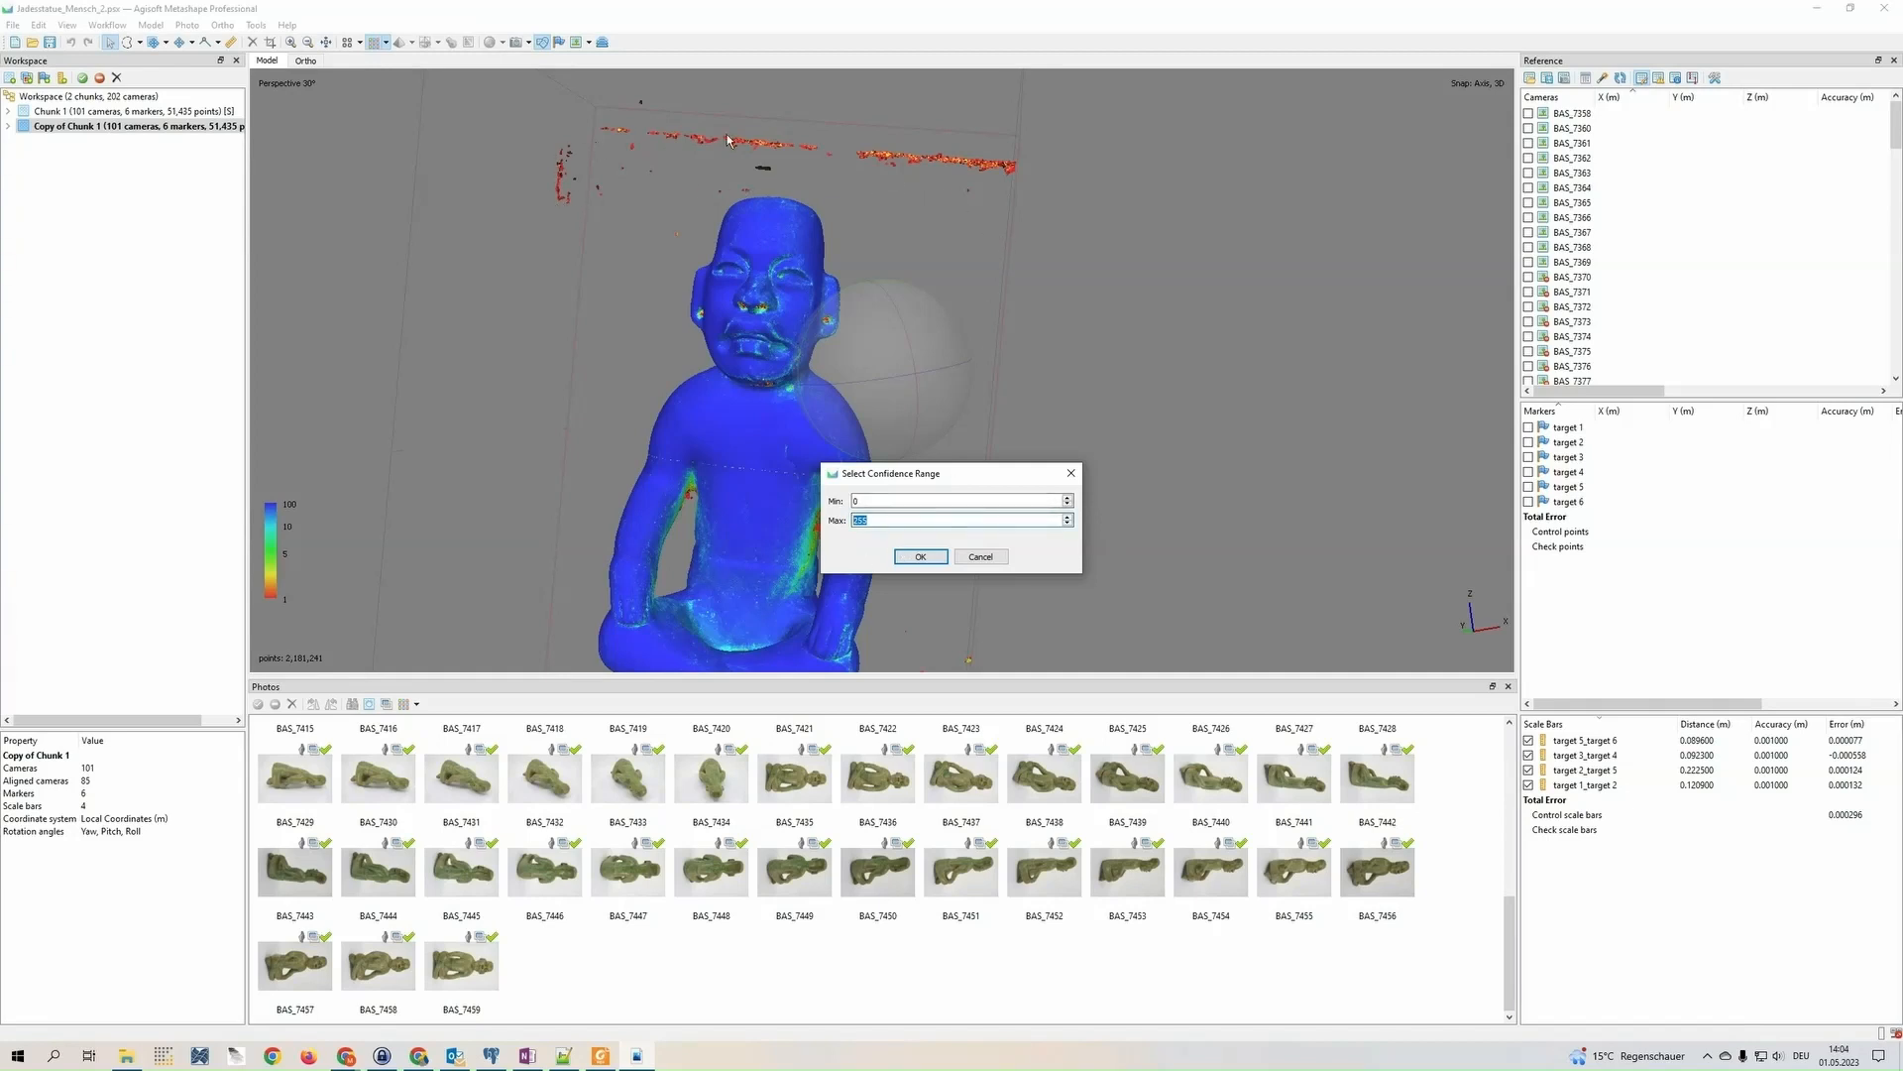
pyautogui.write('2')
pyautogui.click(930, 558)
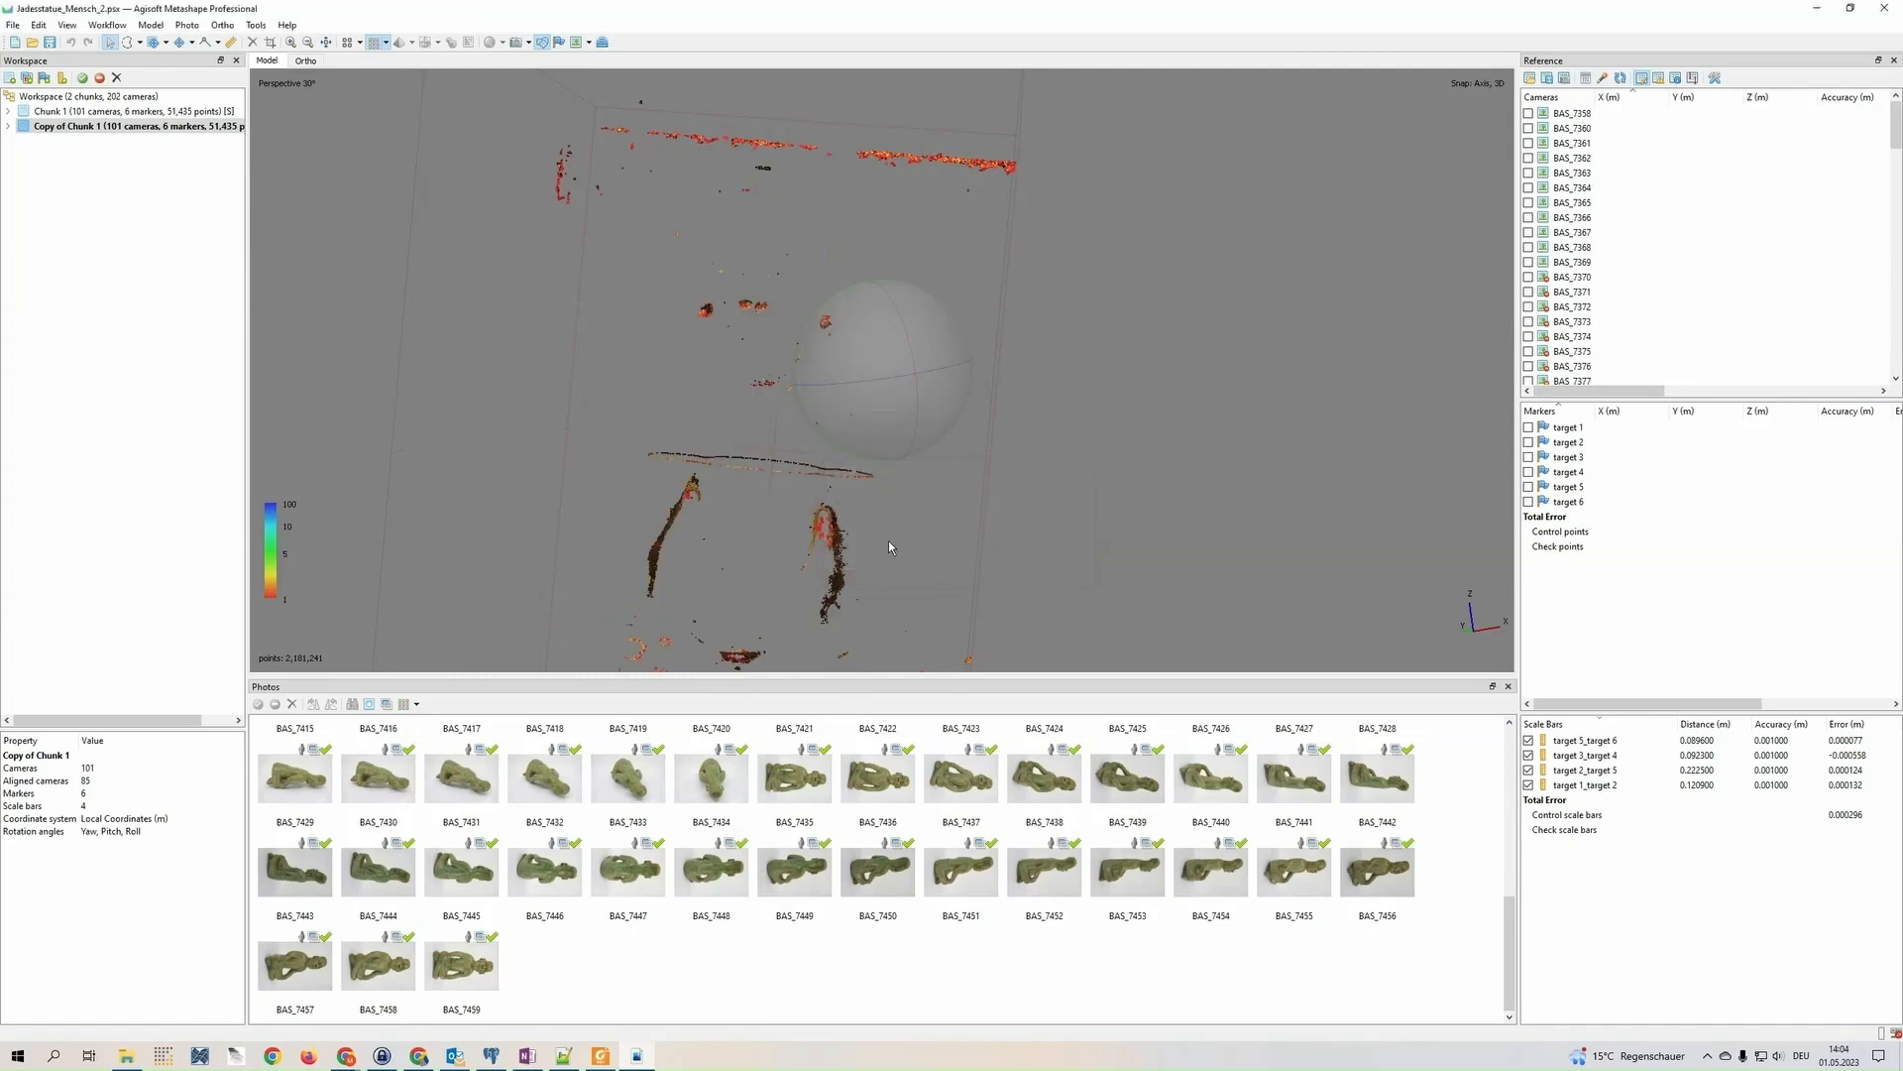
# Inspect the filtered low-confidence points from the front and from an oblique side angle
pyautogui.moveTo(888, 541); pyautogui.dragTo(870, 532)
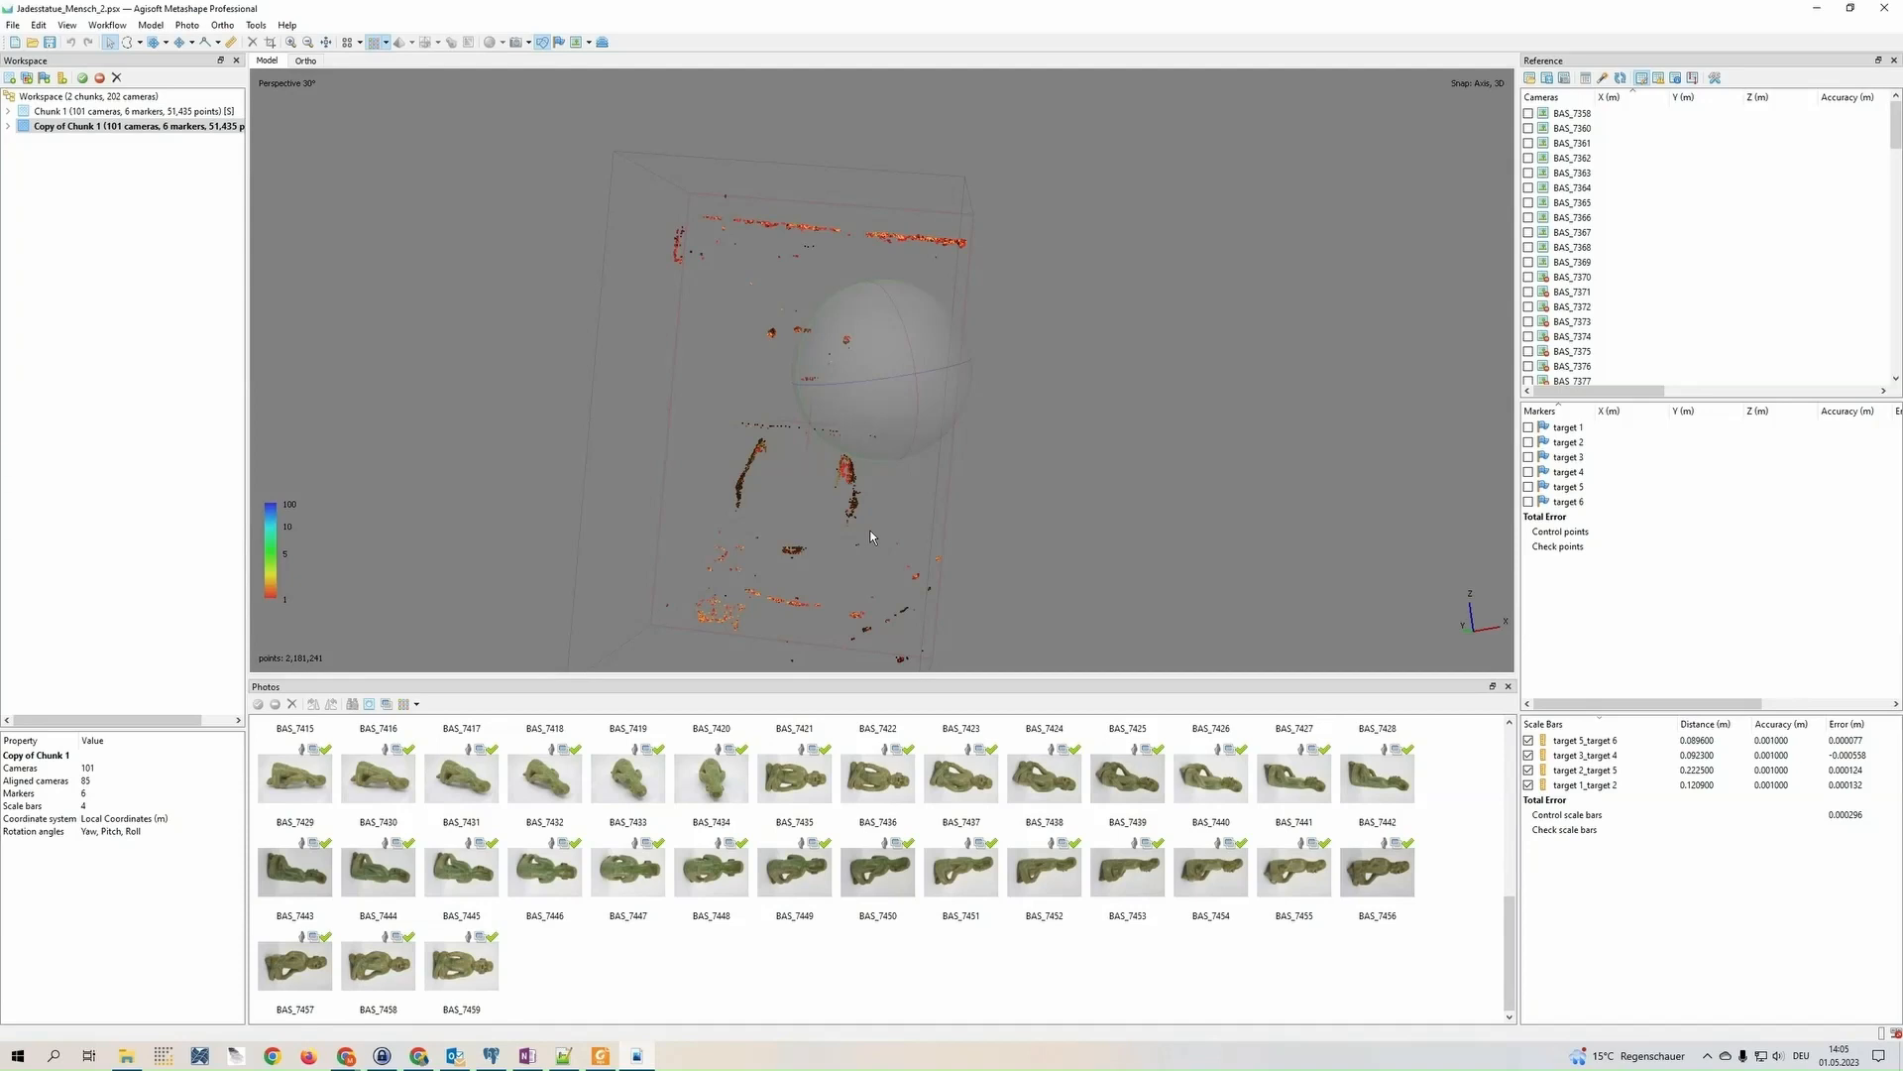
pyautogui.moveTo(870, 538); pyautogui.dragTo(811, 436)
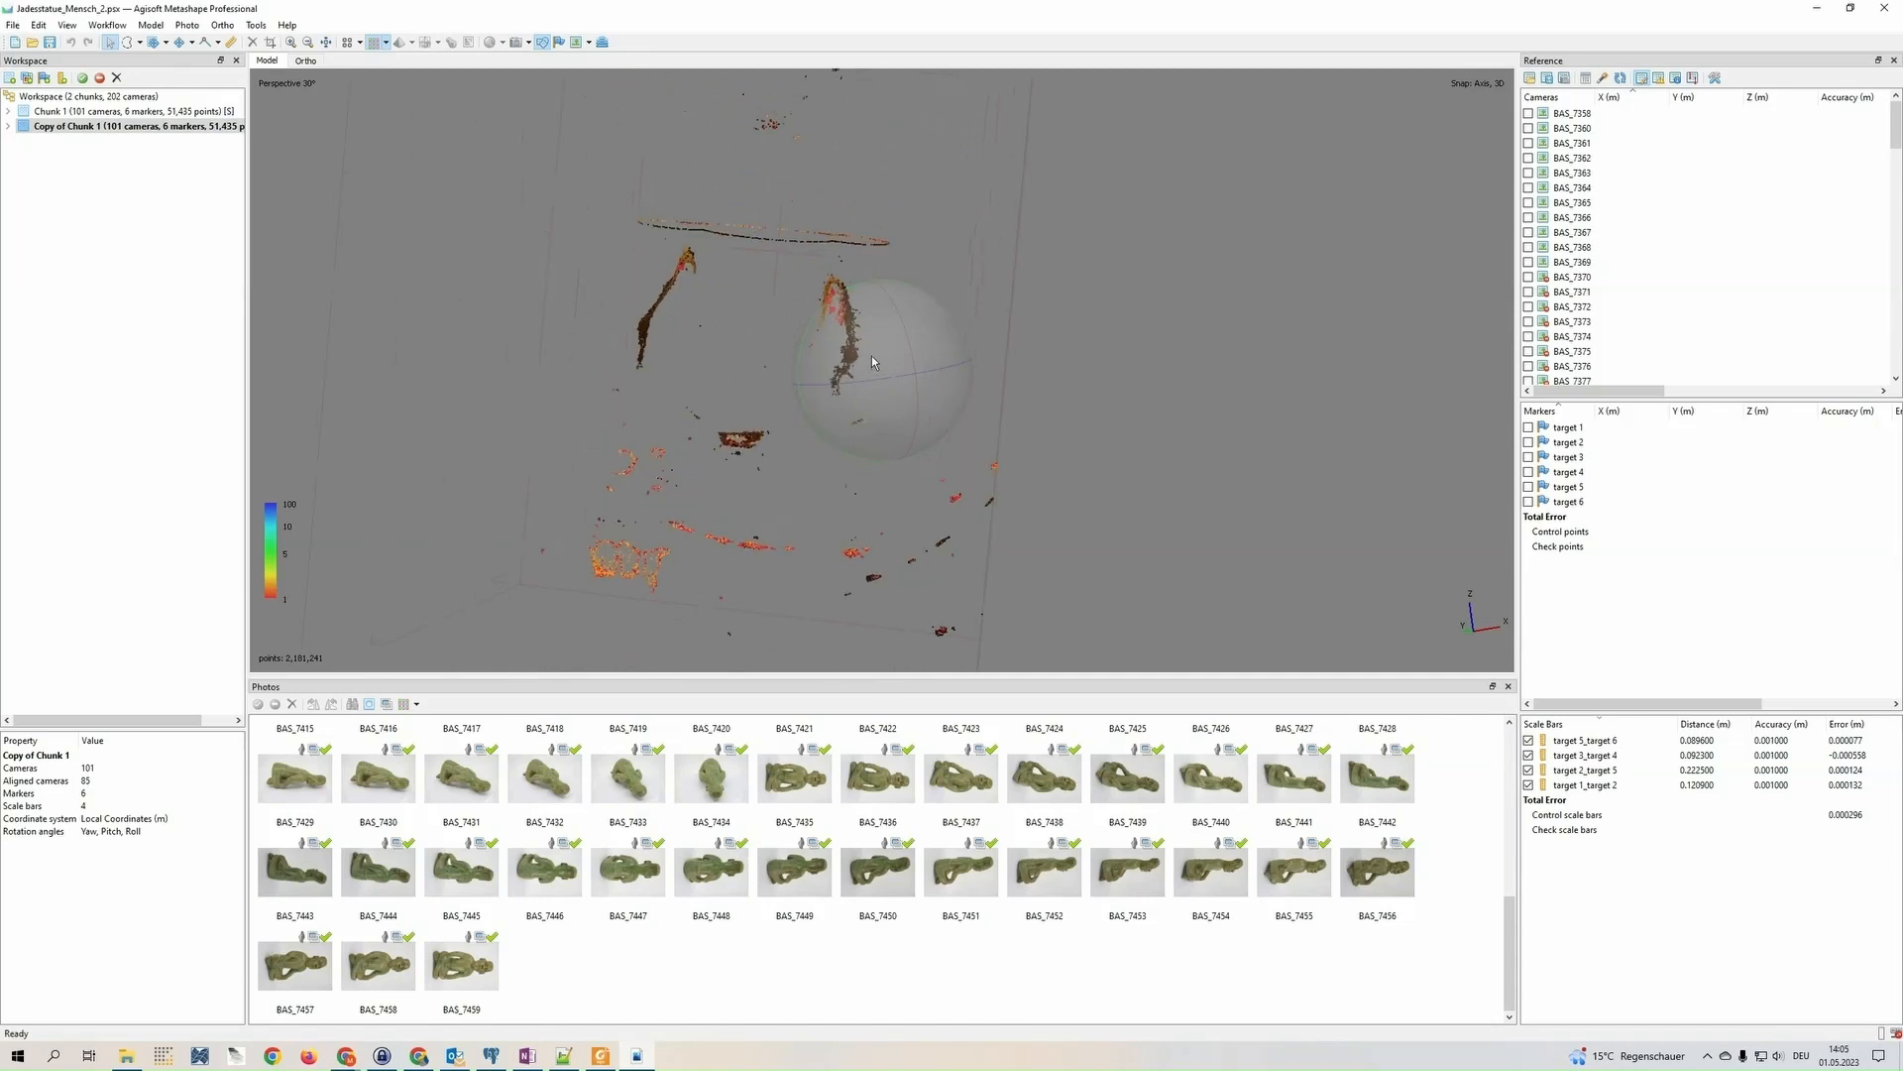
pyautogui.moveTo(873, 359); pyautogui.dragTo(908, 389)
pyautogui.moveTo(758, 410); pyautogui.dragTo(914, 436)
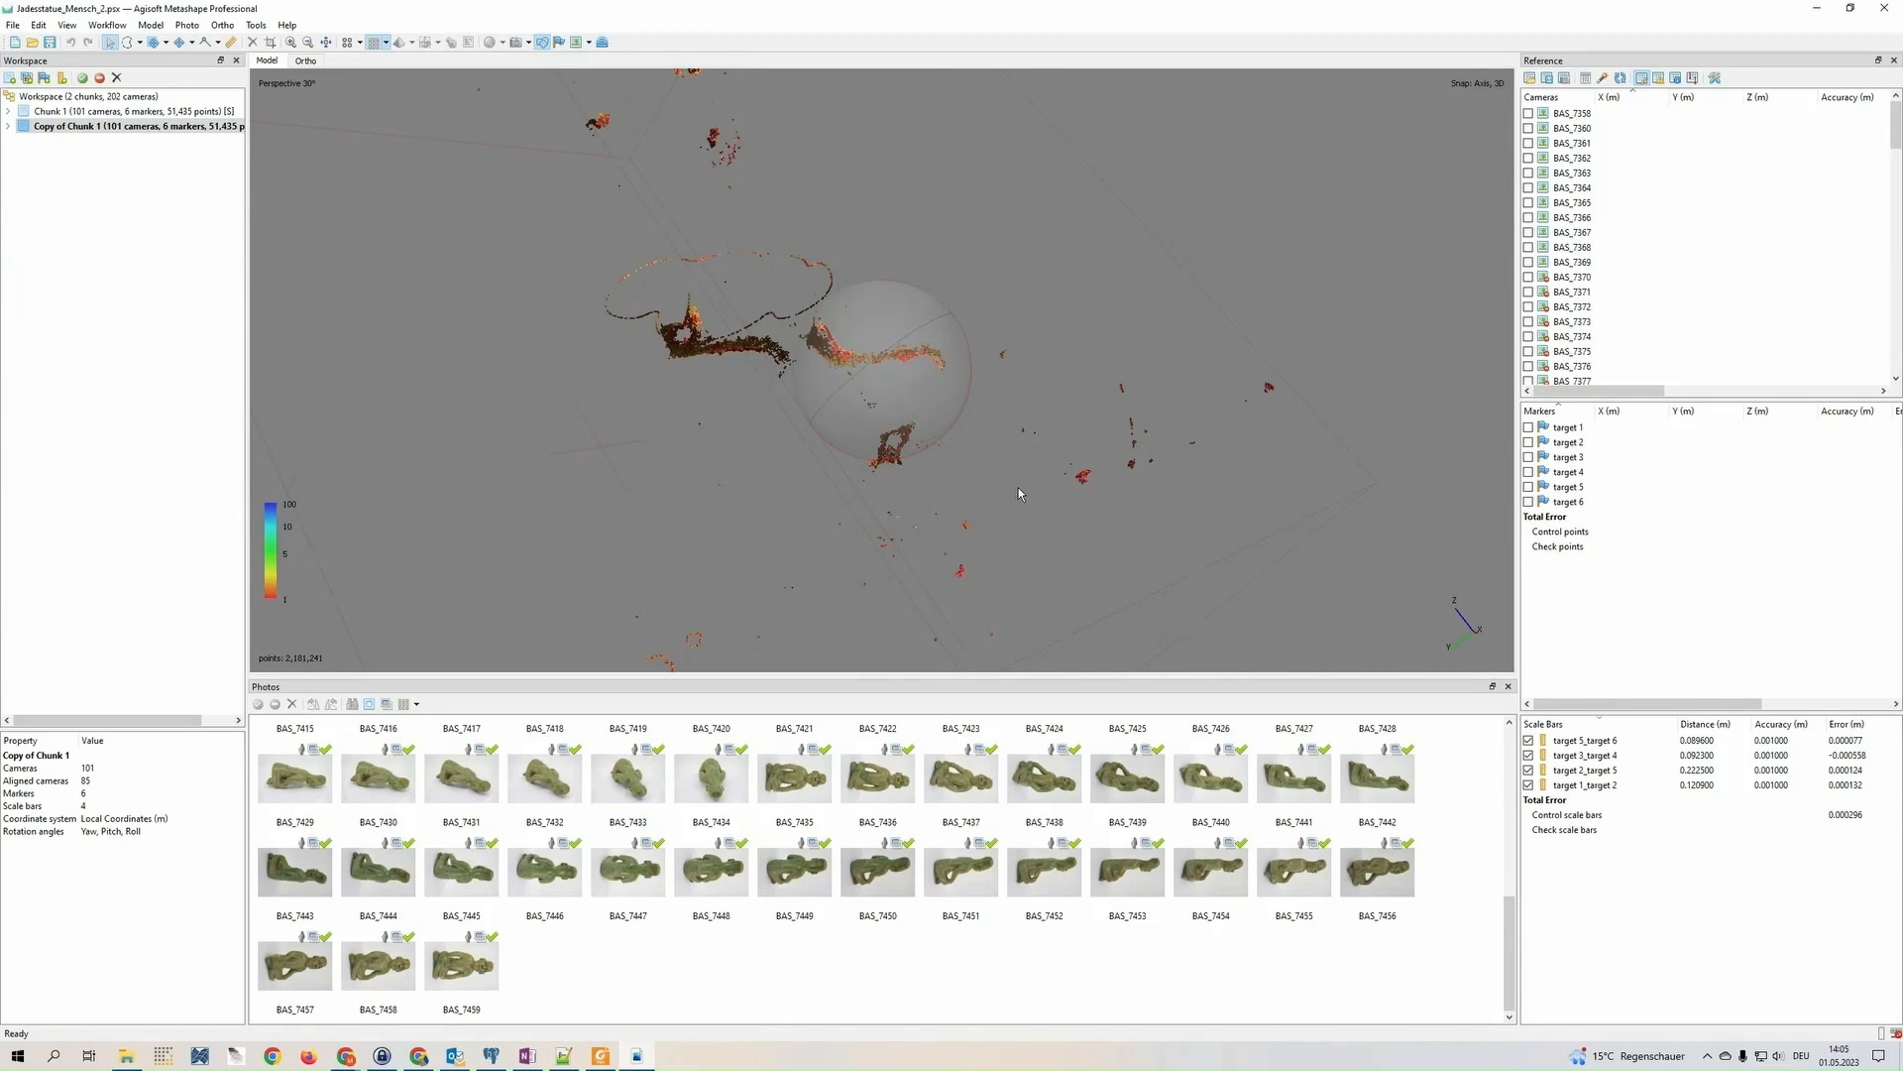
# Select all the filtered low-confidence points with the free-form selection and assign them to the High Noise class
pyautogui.moveTo(1018, 492); pyautogui.dragTo(572, 260)
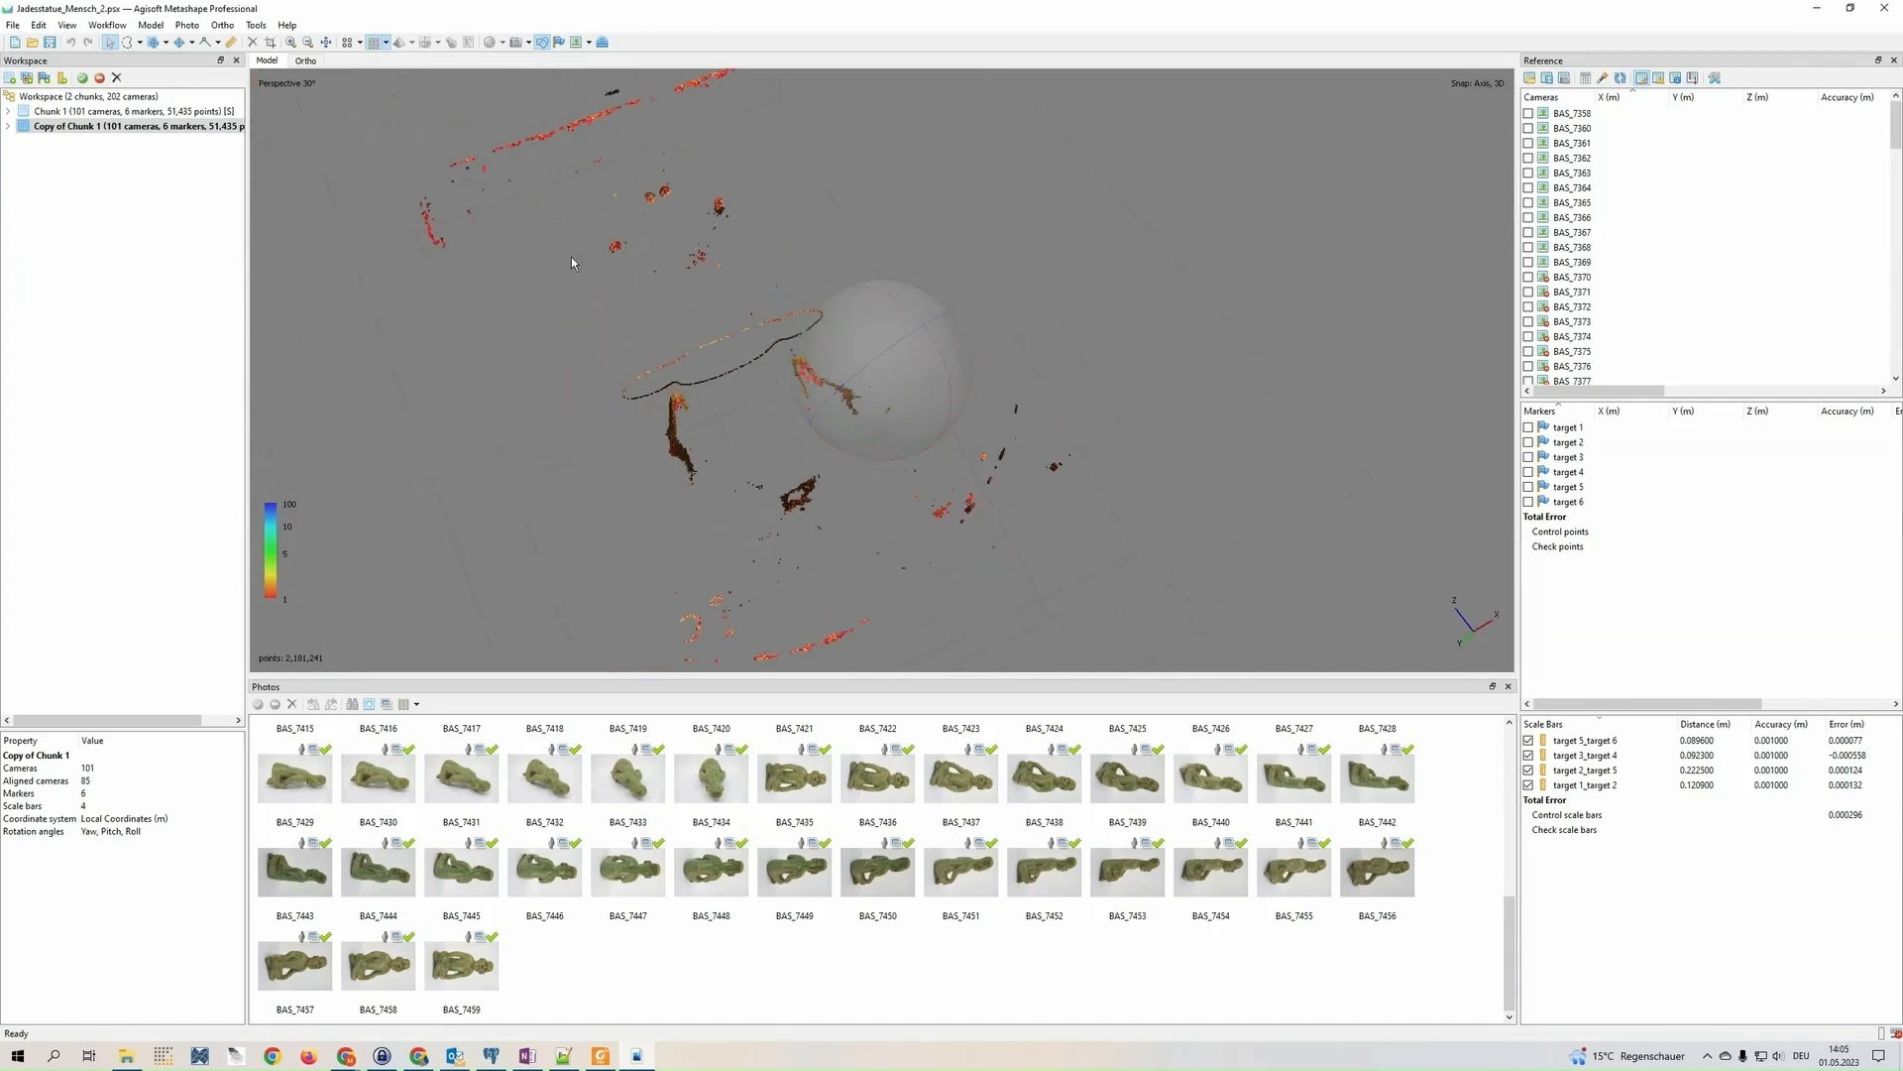
pyautogui.scroll(-1, 572, 260)
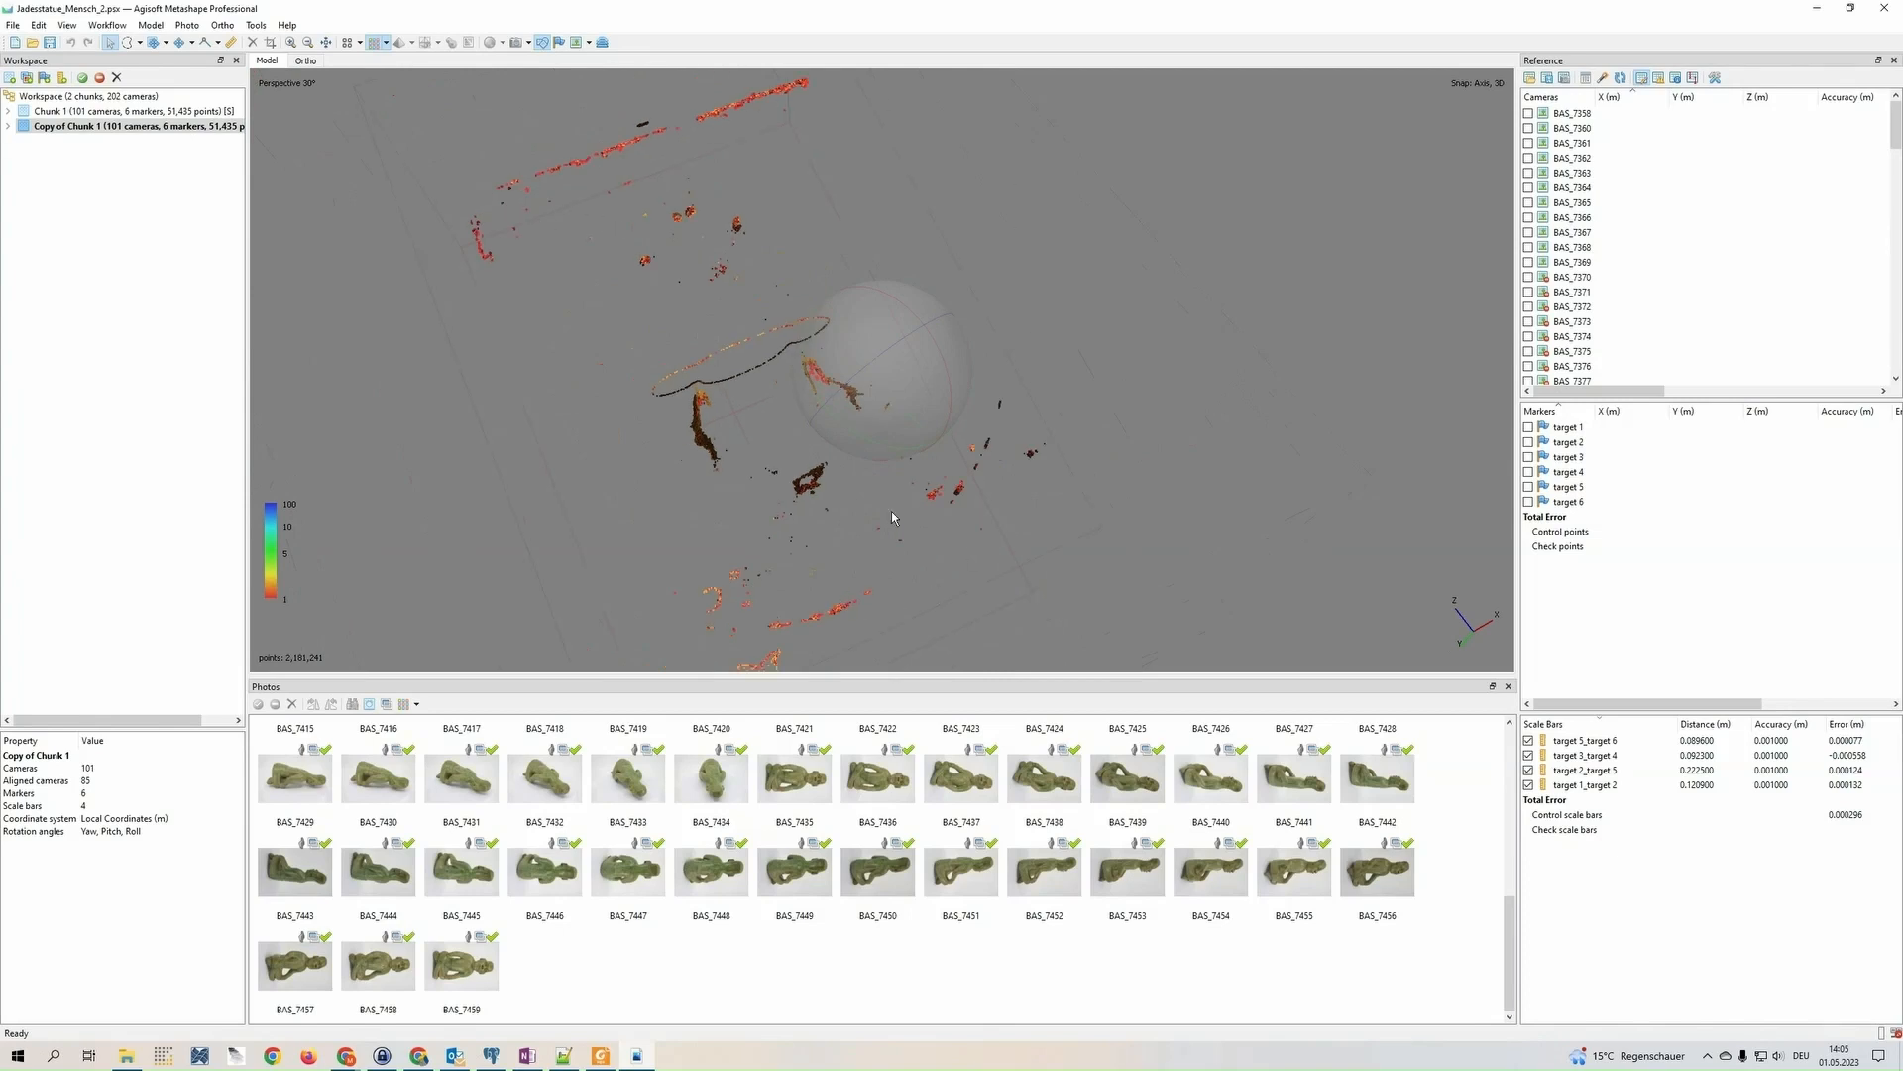
pyautogui.moveTo(975, 408); pyautogui.dragTo(1056, 382)
pyautogui.moveTo(901, 365); pyautogui.dragTo(862, 383)
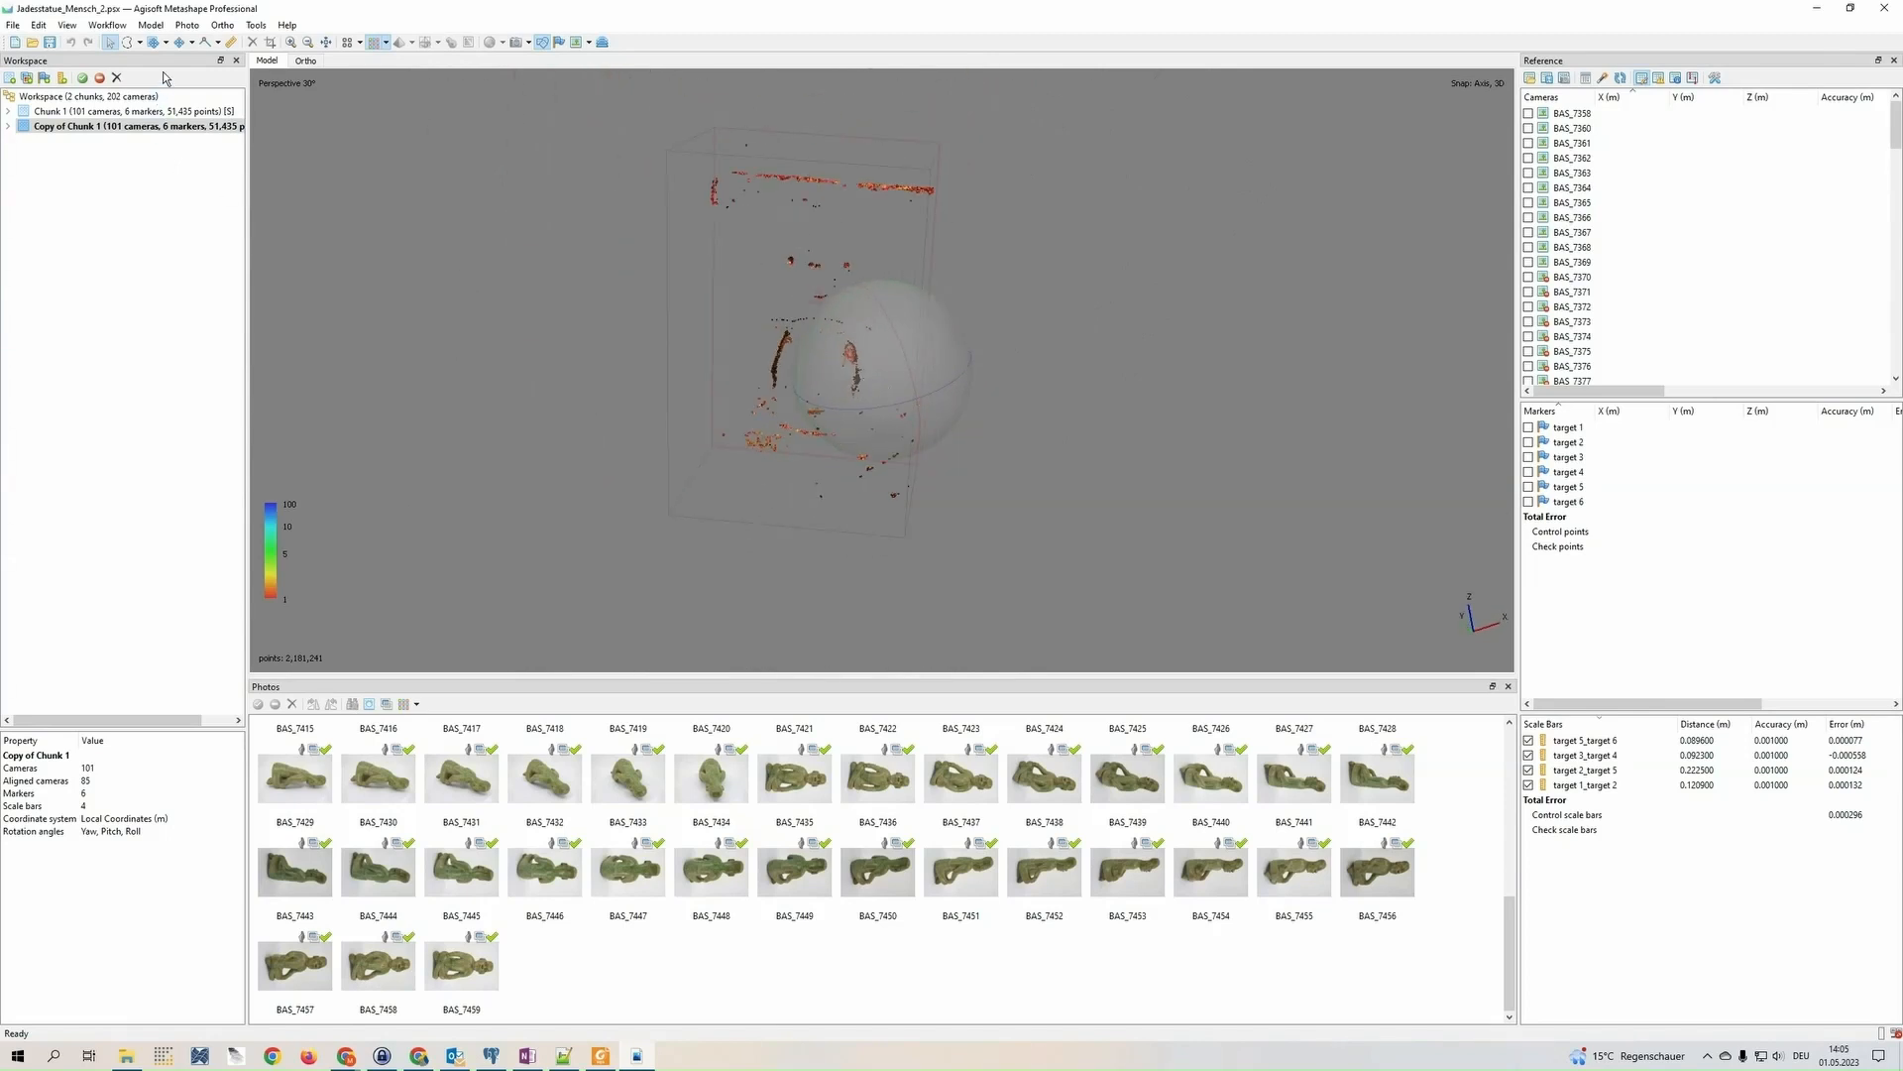
pyautogui.click(128, 43)
pyautogui.moveTo(518, 229)
pyautogui.mouseDown()
pyautogui.moveTo(765, 113)
pyautogui.moveTo(757, 596)
pyautogui.moveTo(621, 555)
pyautogui.mouseUp()
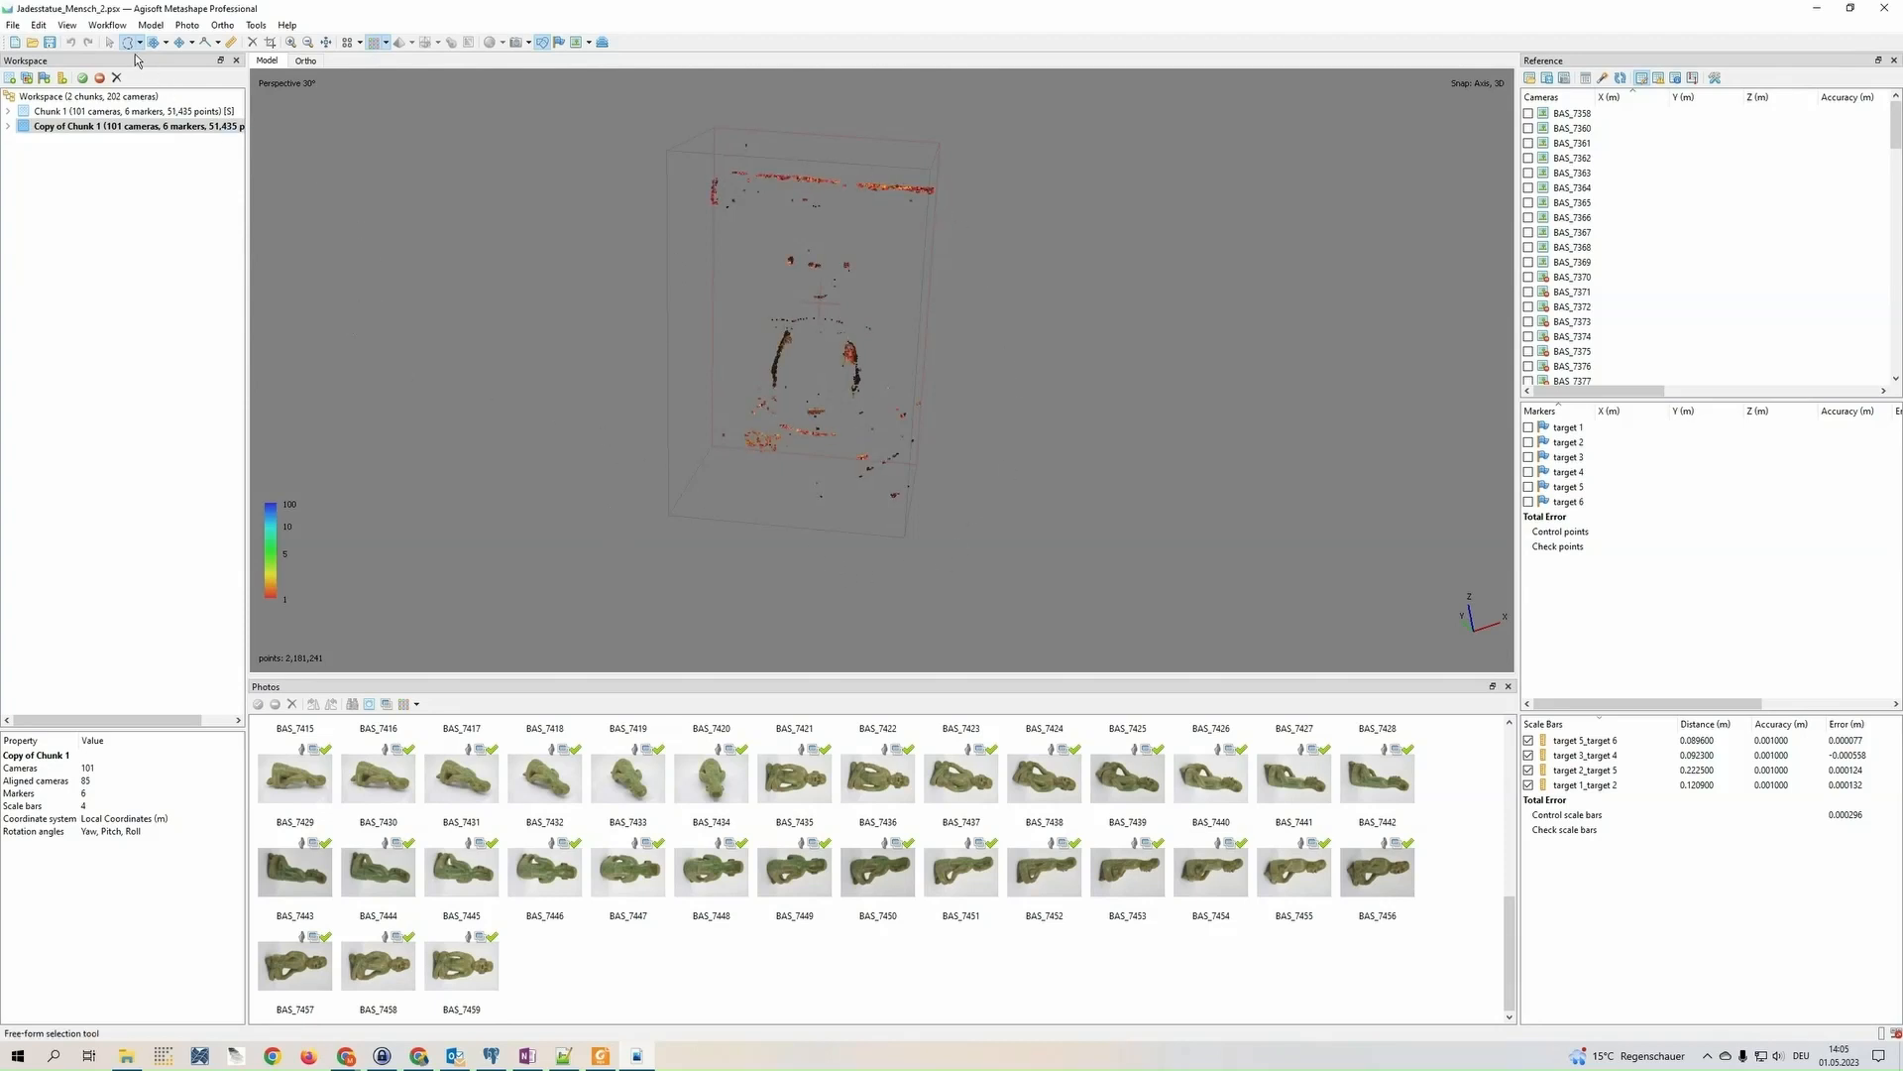
pyautogui.moveTo(688, 129)
pyautogui.mouseDown()
pyautogui.moveTo(1112, 277)
pyautogui.moveTo(1011, 638)
pyautogui.moveTo(599, 383)
pyautogui.moveTo(769, 568)
pyautogui.mouseUp()
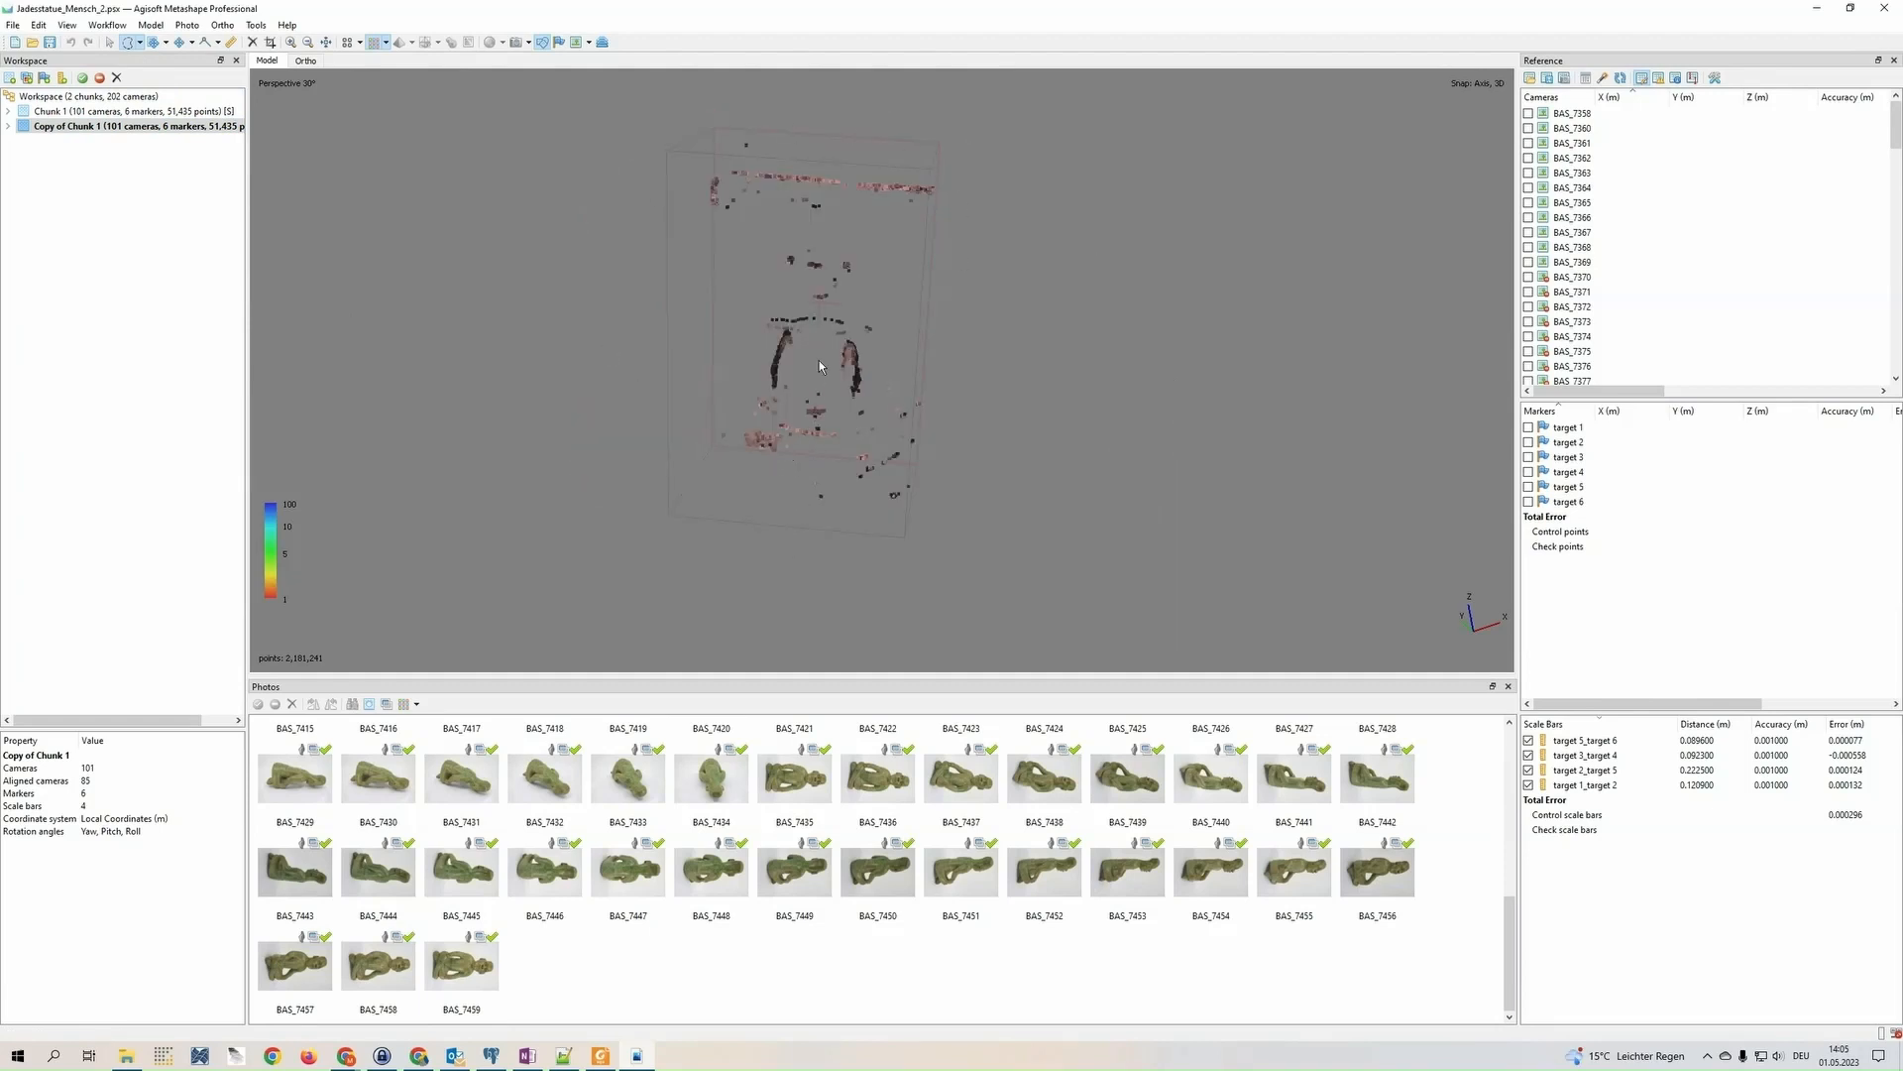
pyautogui.rightClick(825, 331)
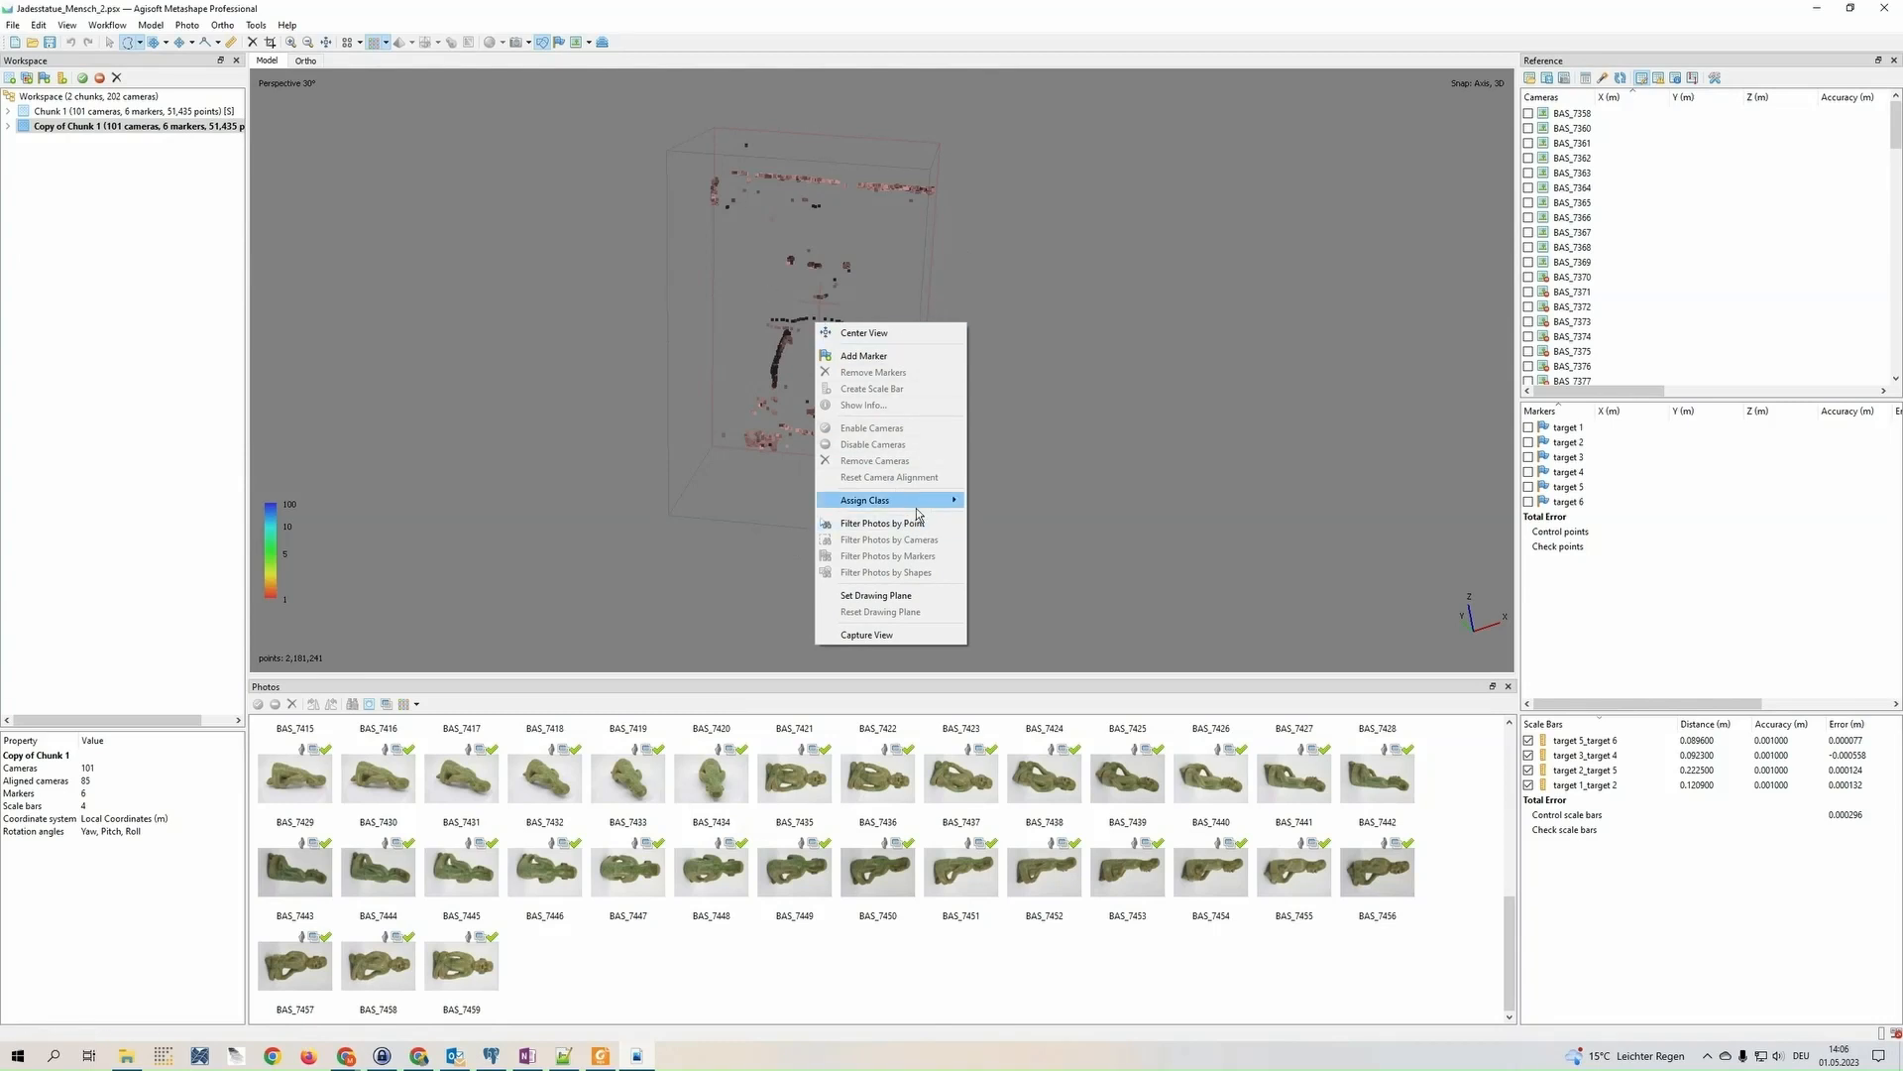
pyautogui.moveTo(916, 503)
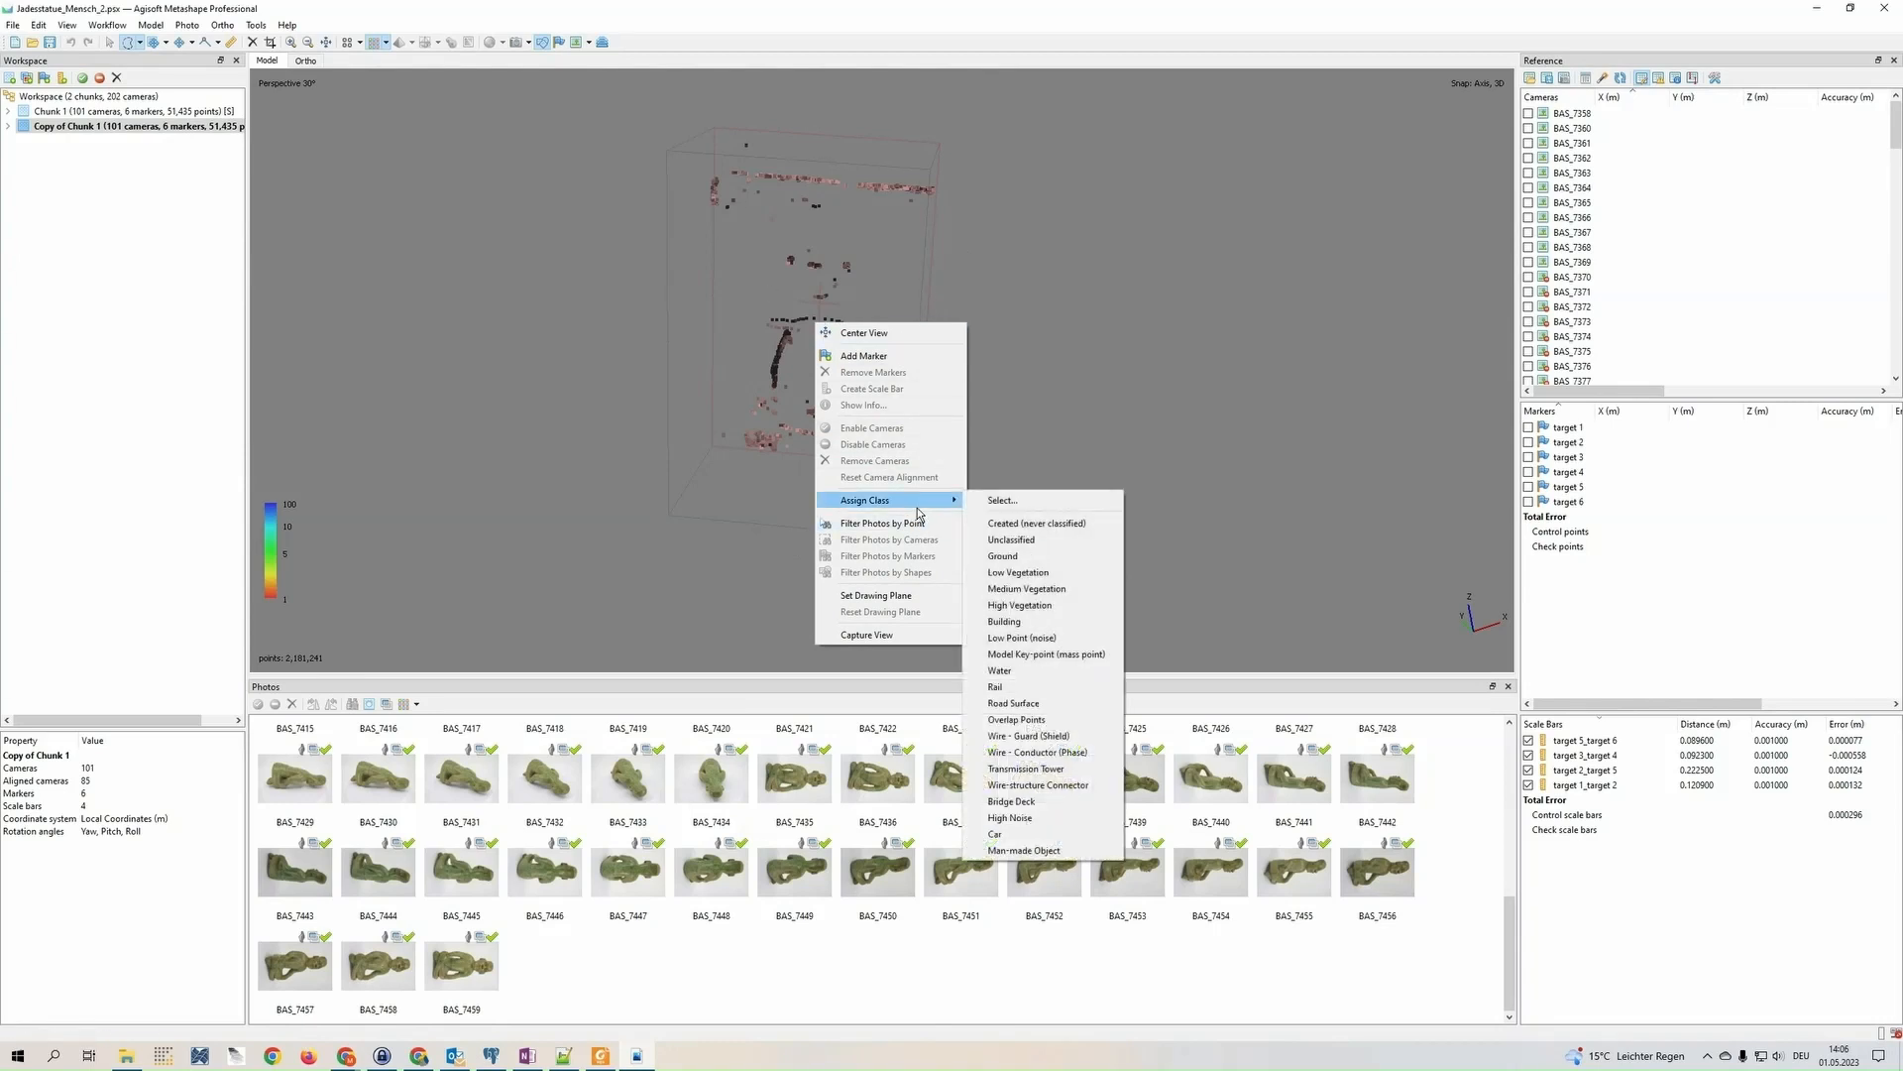
pyautogui.click(1071, 822)
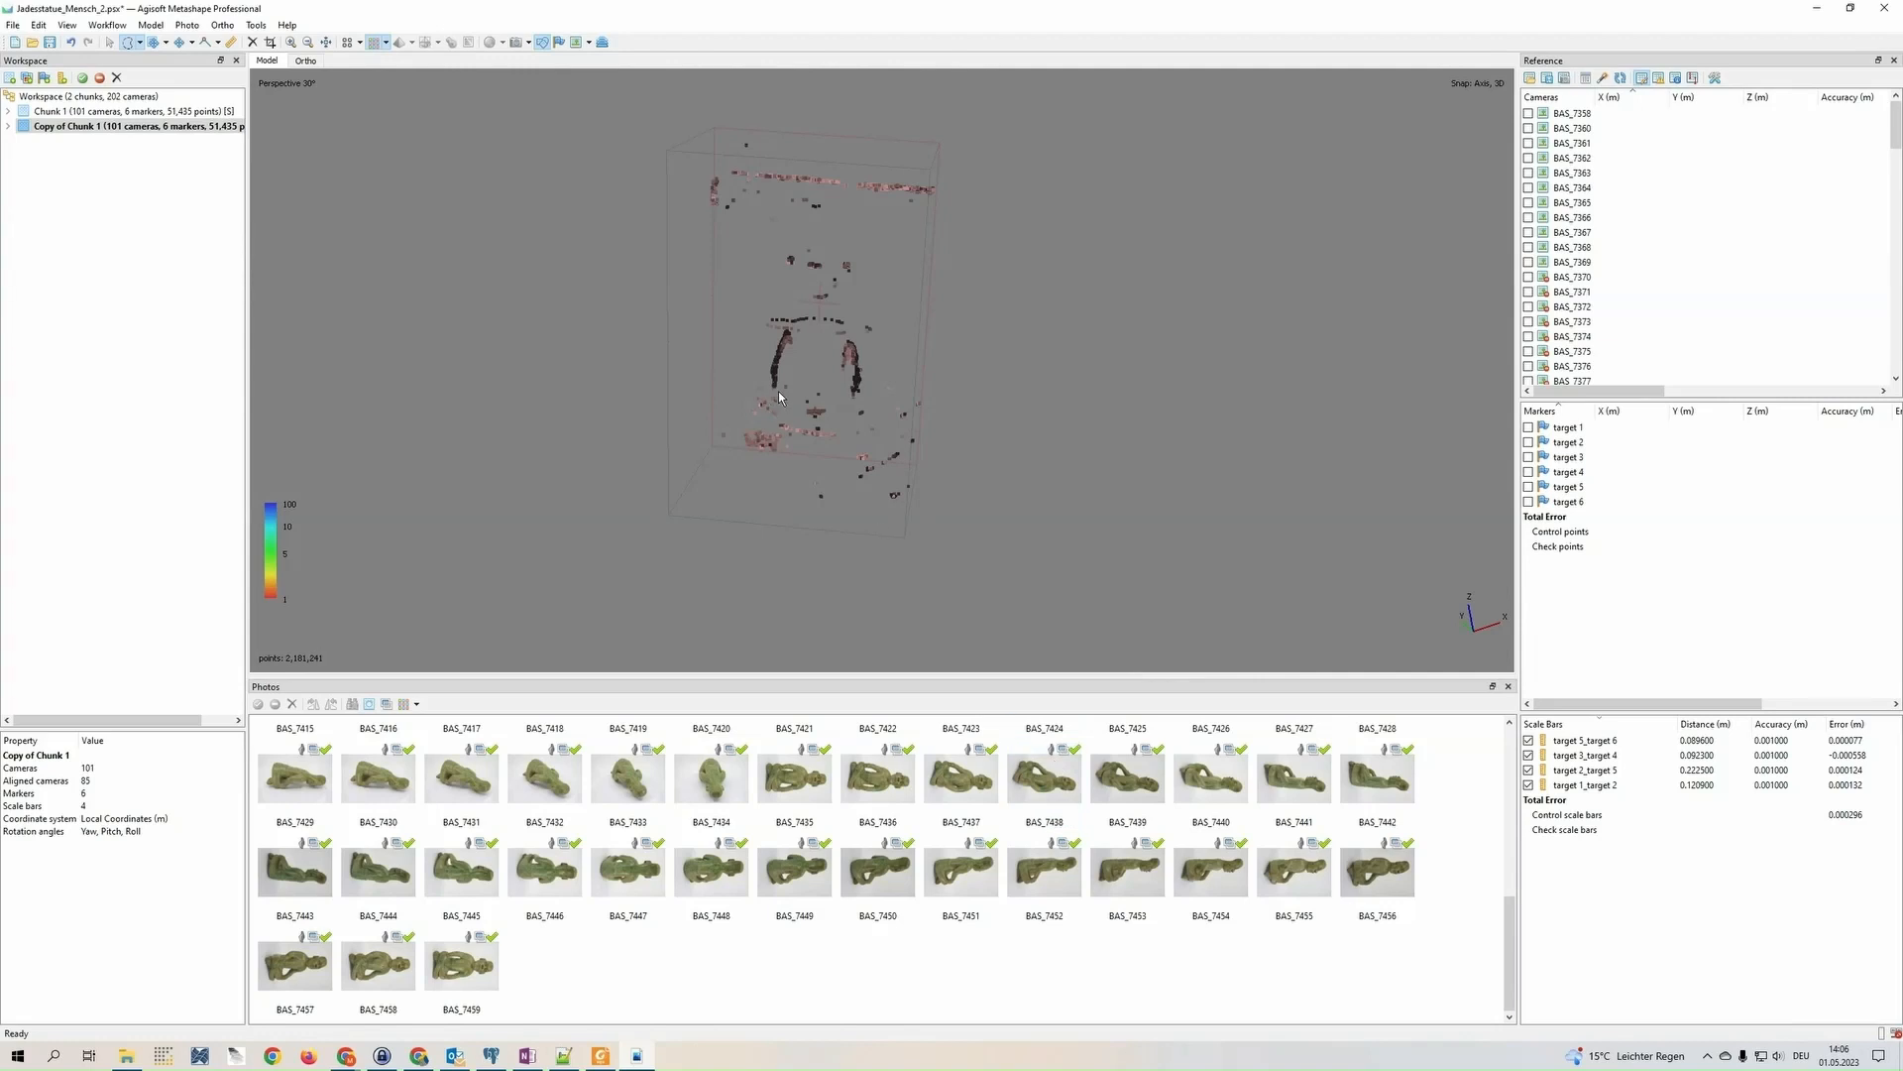
# Clear the point selection and reset the dense cloud's confidence filter
pyautogui.click(110, 42)
pyautogui.click(128, 42)
pyautogui.moveTo(496, 212); pyautogui.dragTo(483, 203)
pyautogui.click(110, 43)
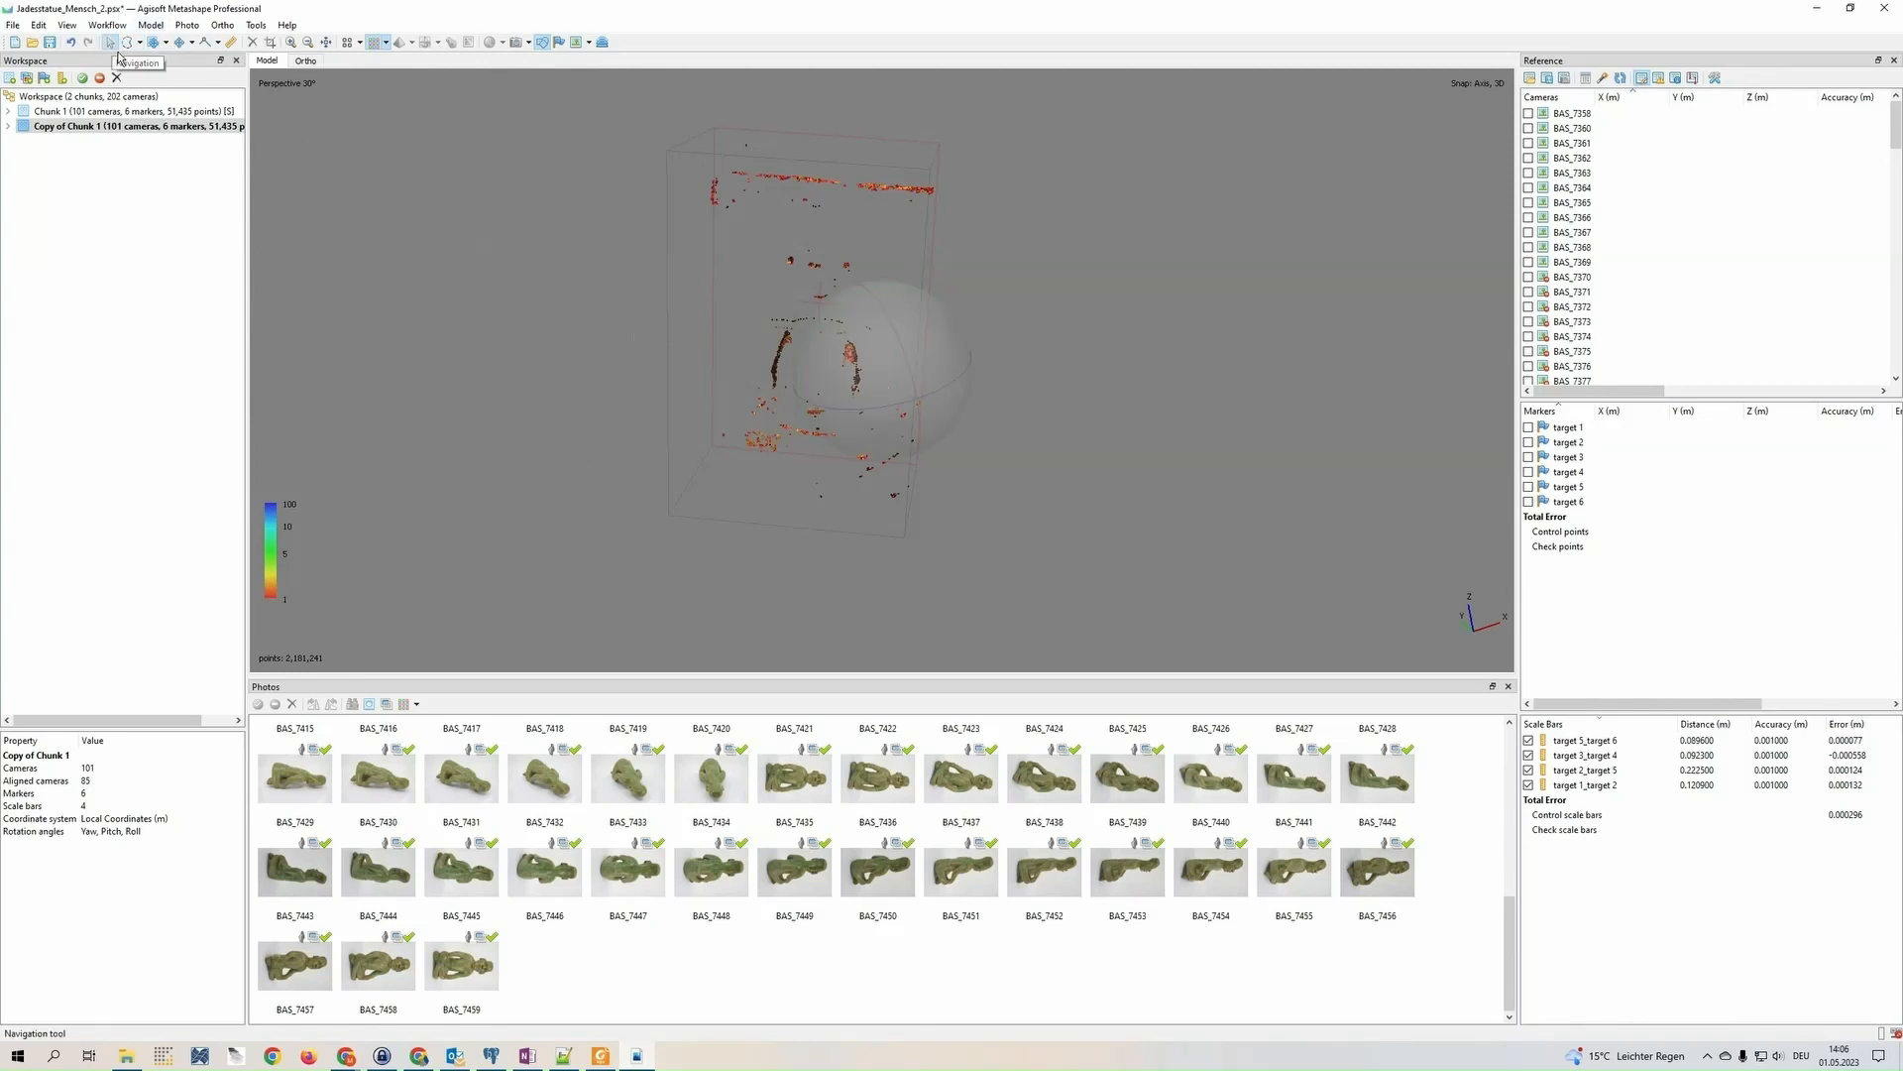
pyautogui.moveTo(914, 386); pyautogui.dragTo(897, 375)
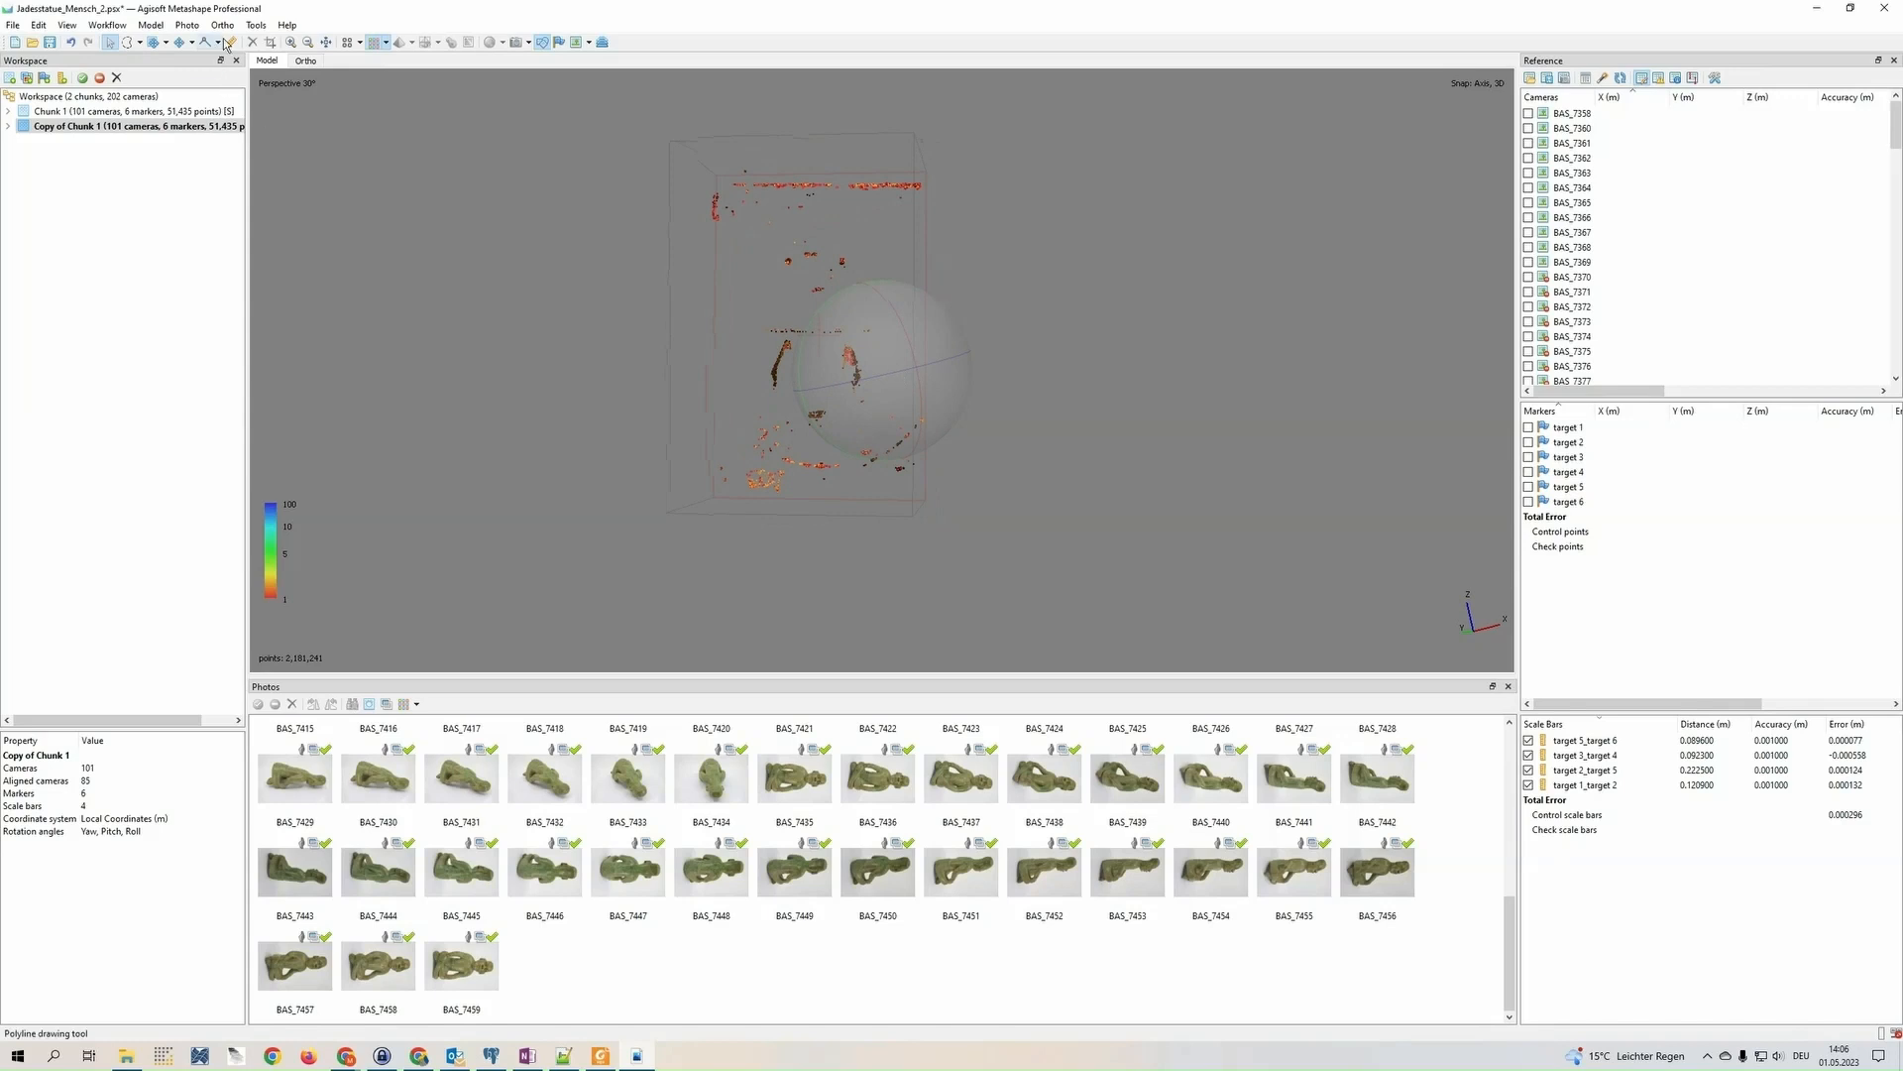
pyautogui.click(257, 26)
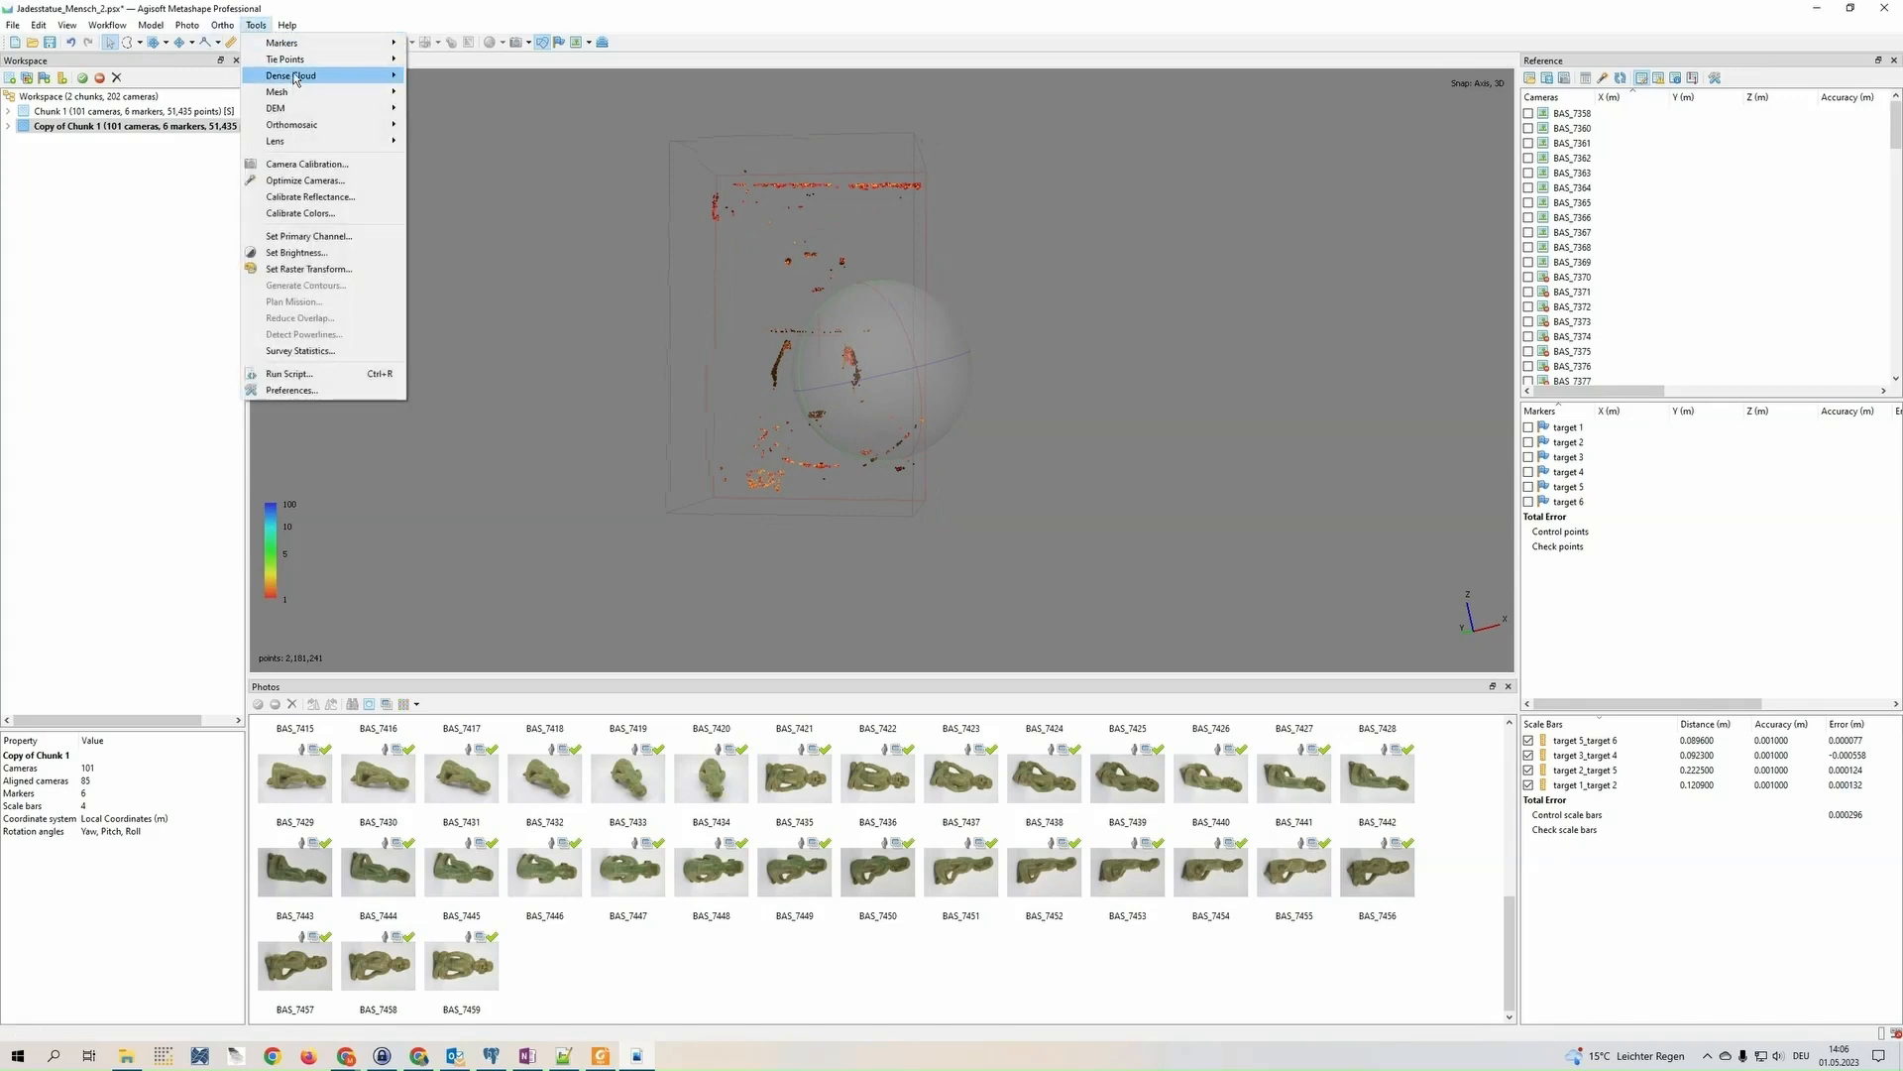
pyautogui.moveTo(301, 79)
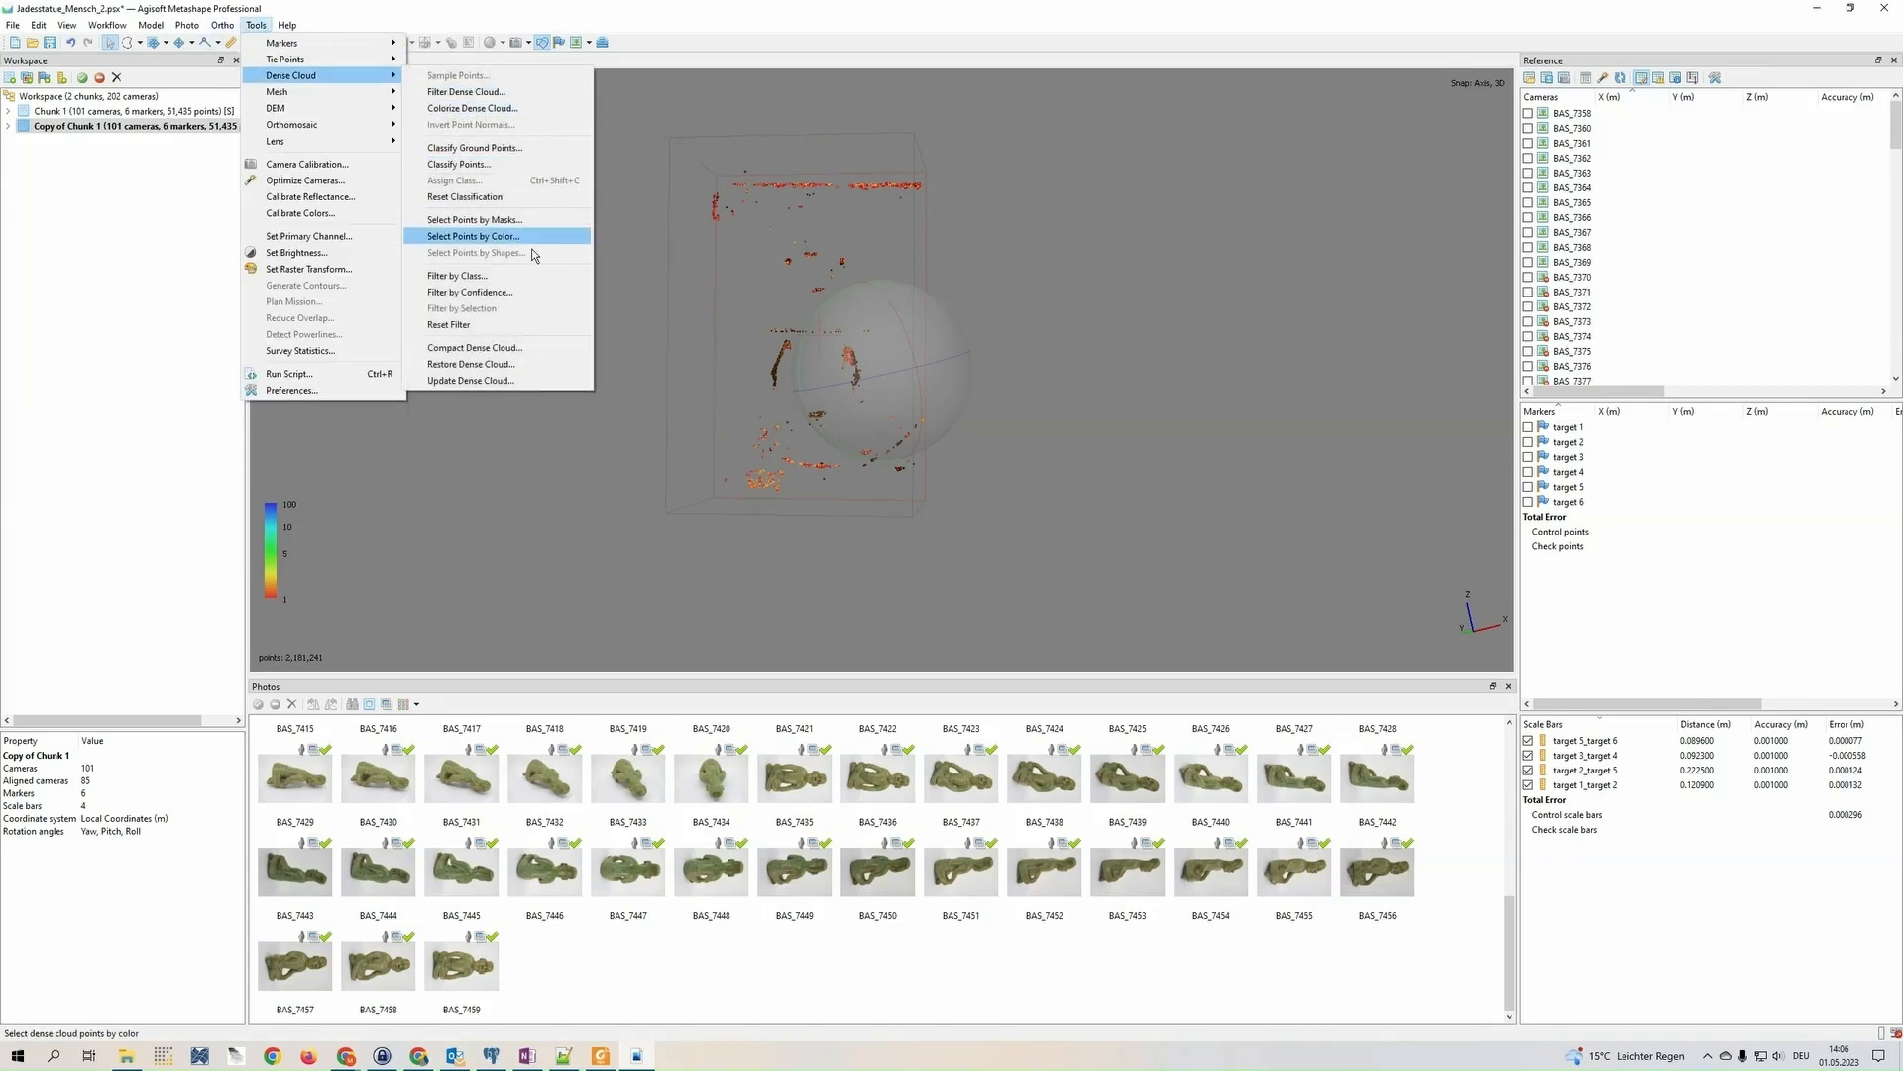
pyautogui.click(537, 327)
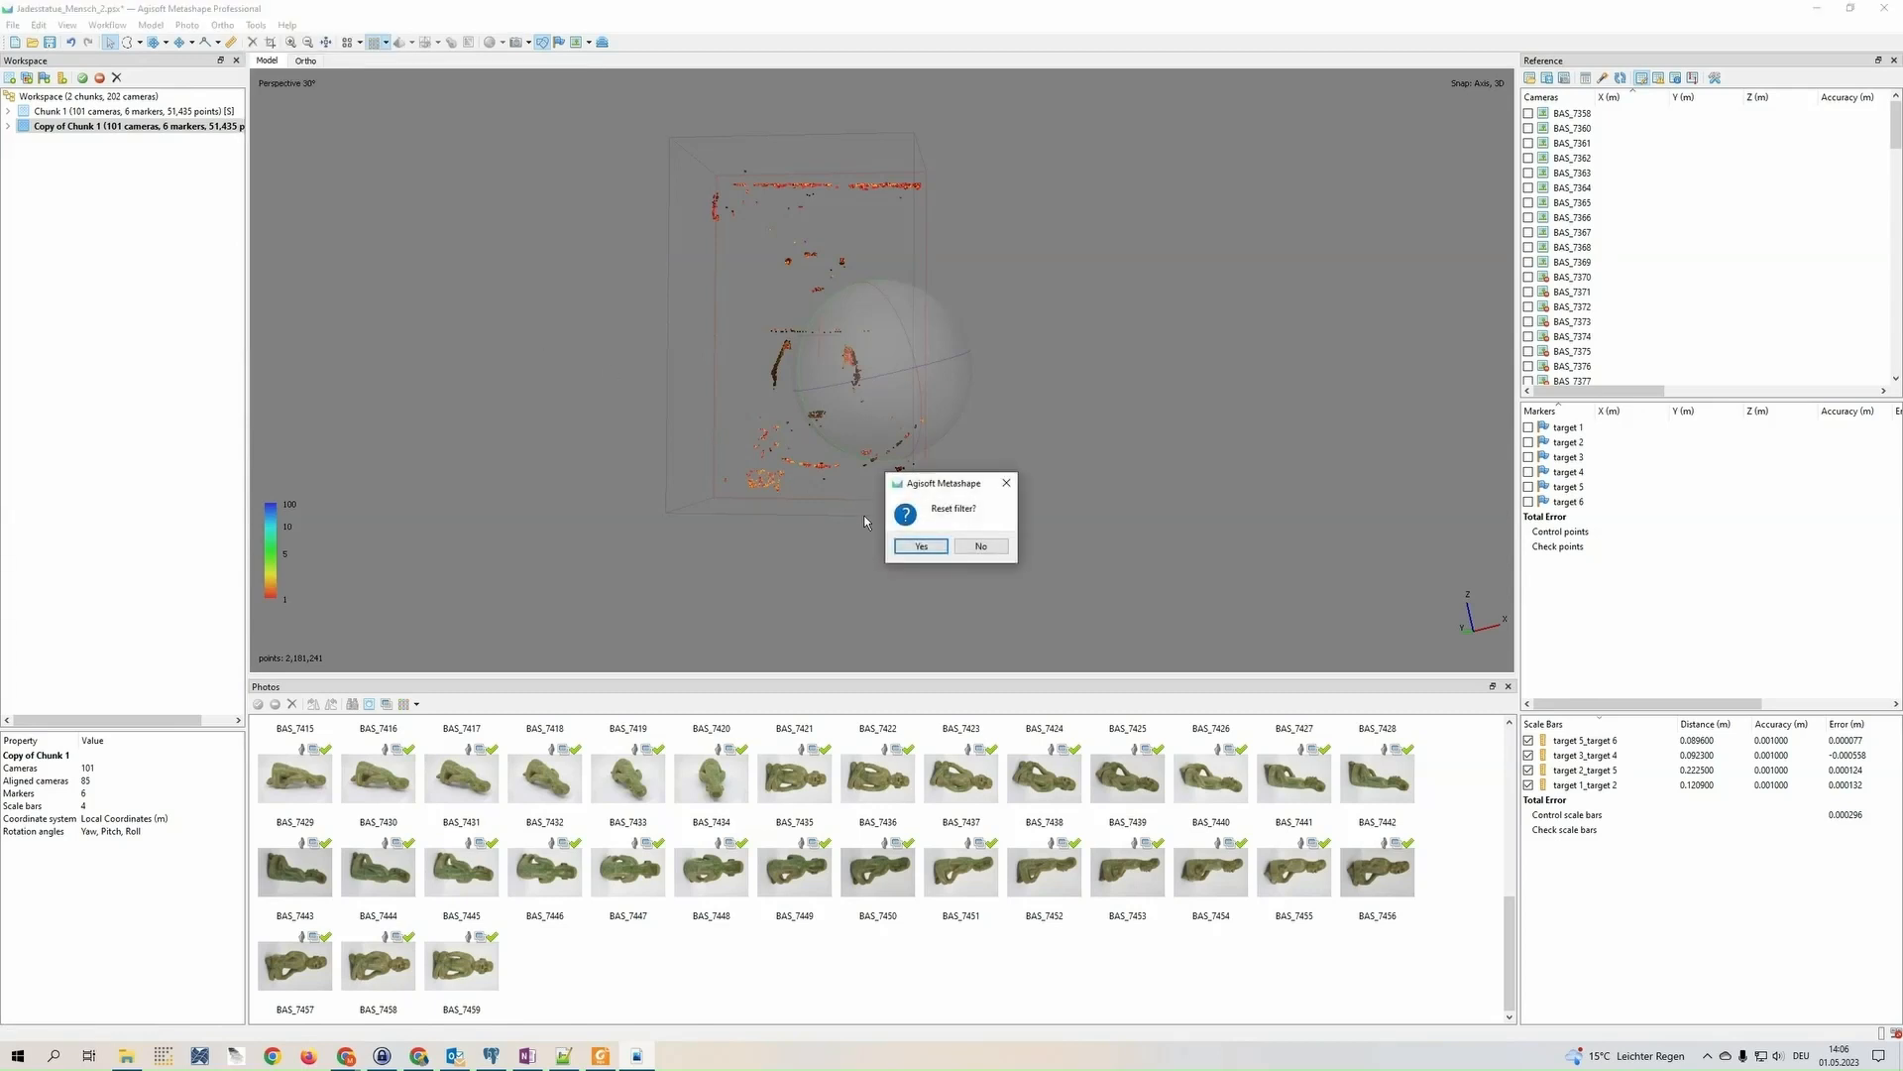
pyautogui.click(921, 547)
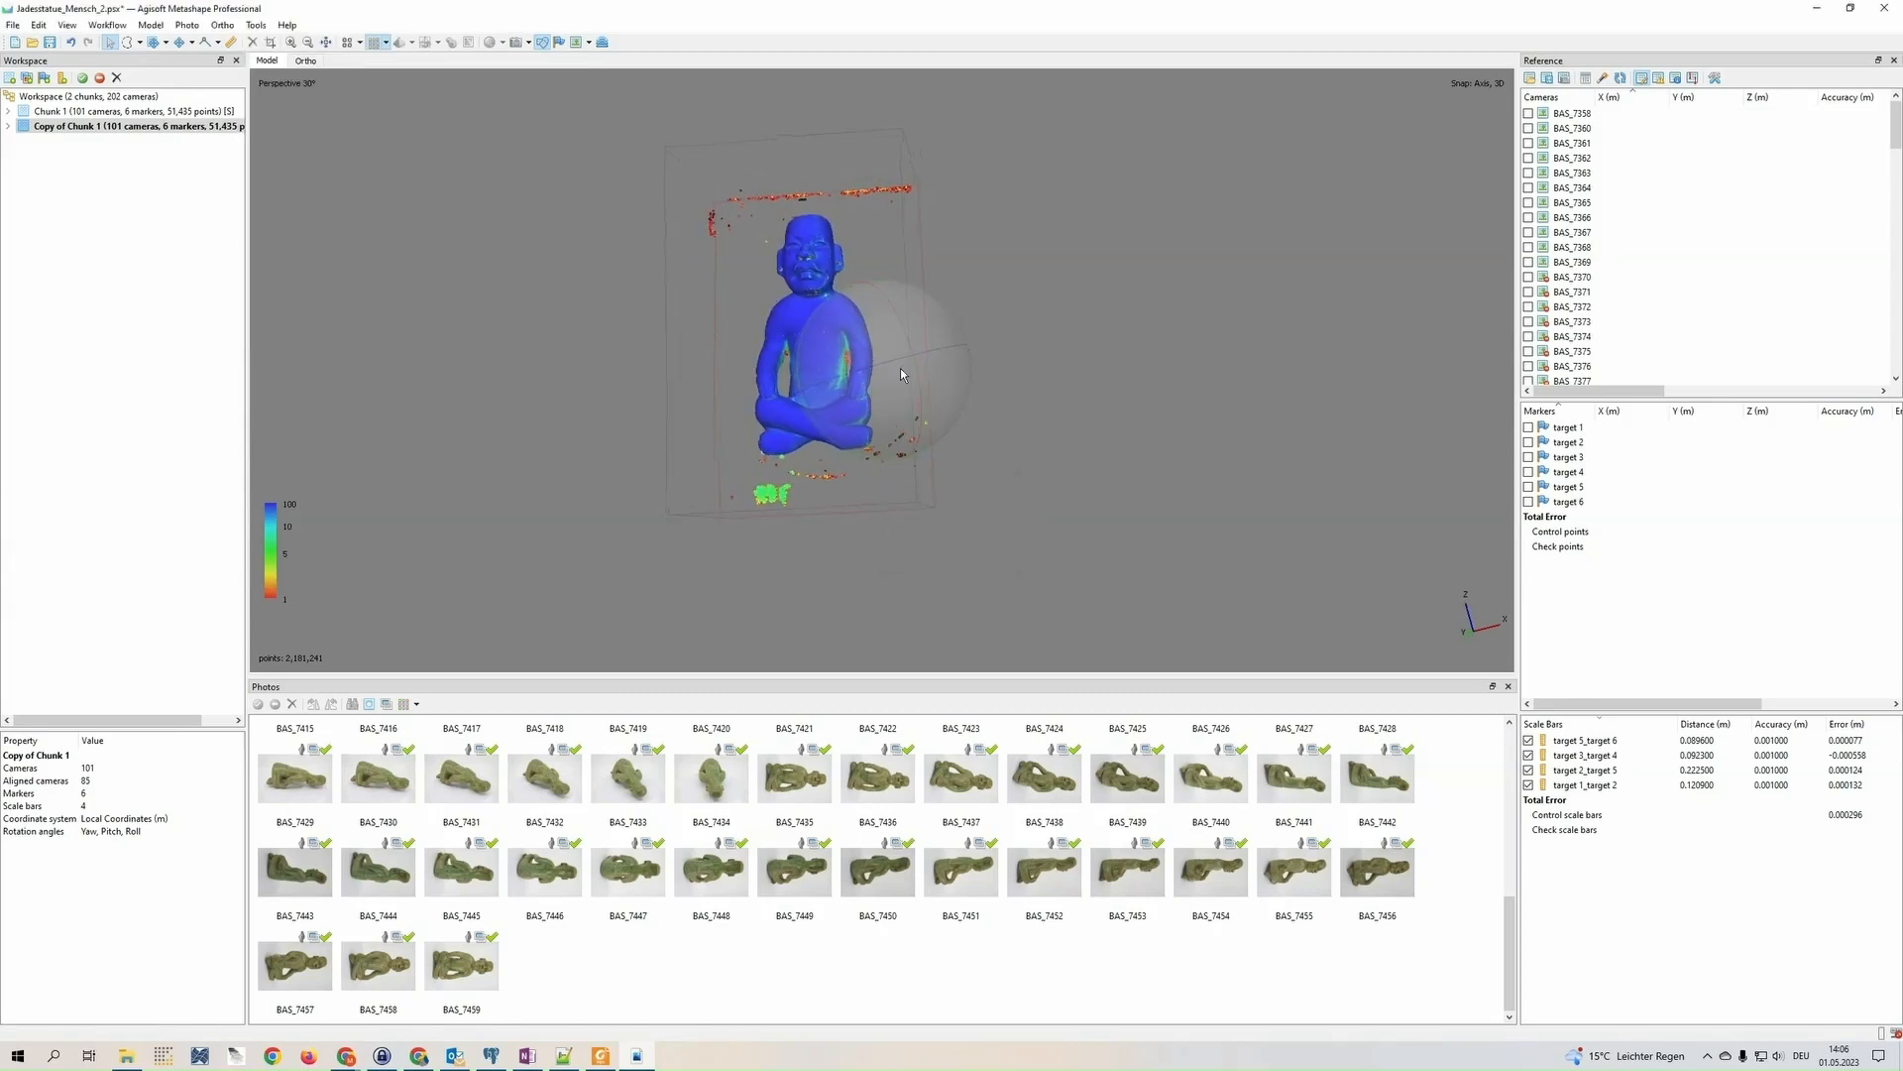
# Switch the dense cloud display to Dense Cloud Classes colouring
pyautogui.moveTo(901, 373)
pyautogui.mouseDown()
pyautogui.moveTo(813, 379)
pyautogui.moveTo(889, 390)
pyautogui.mouseUp()
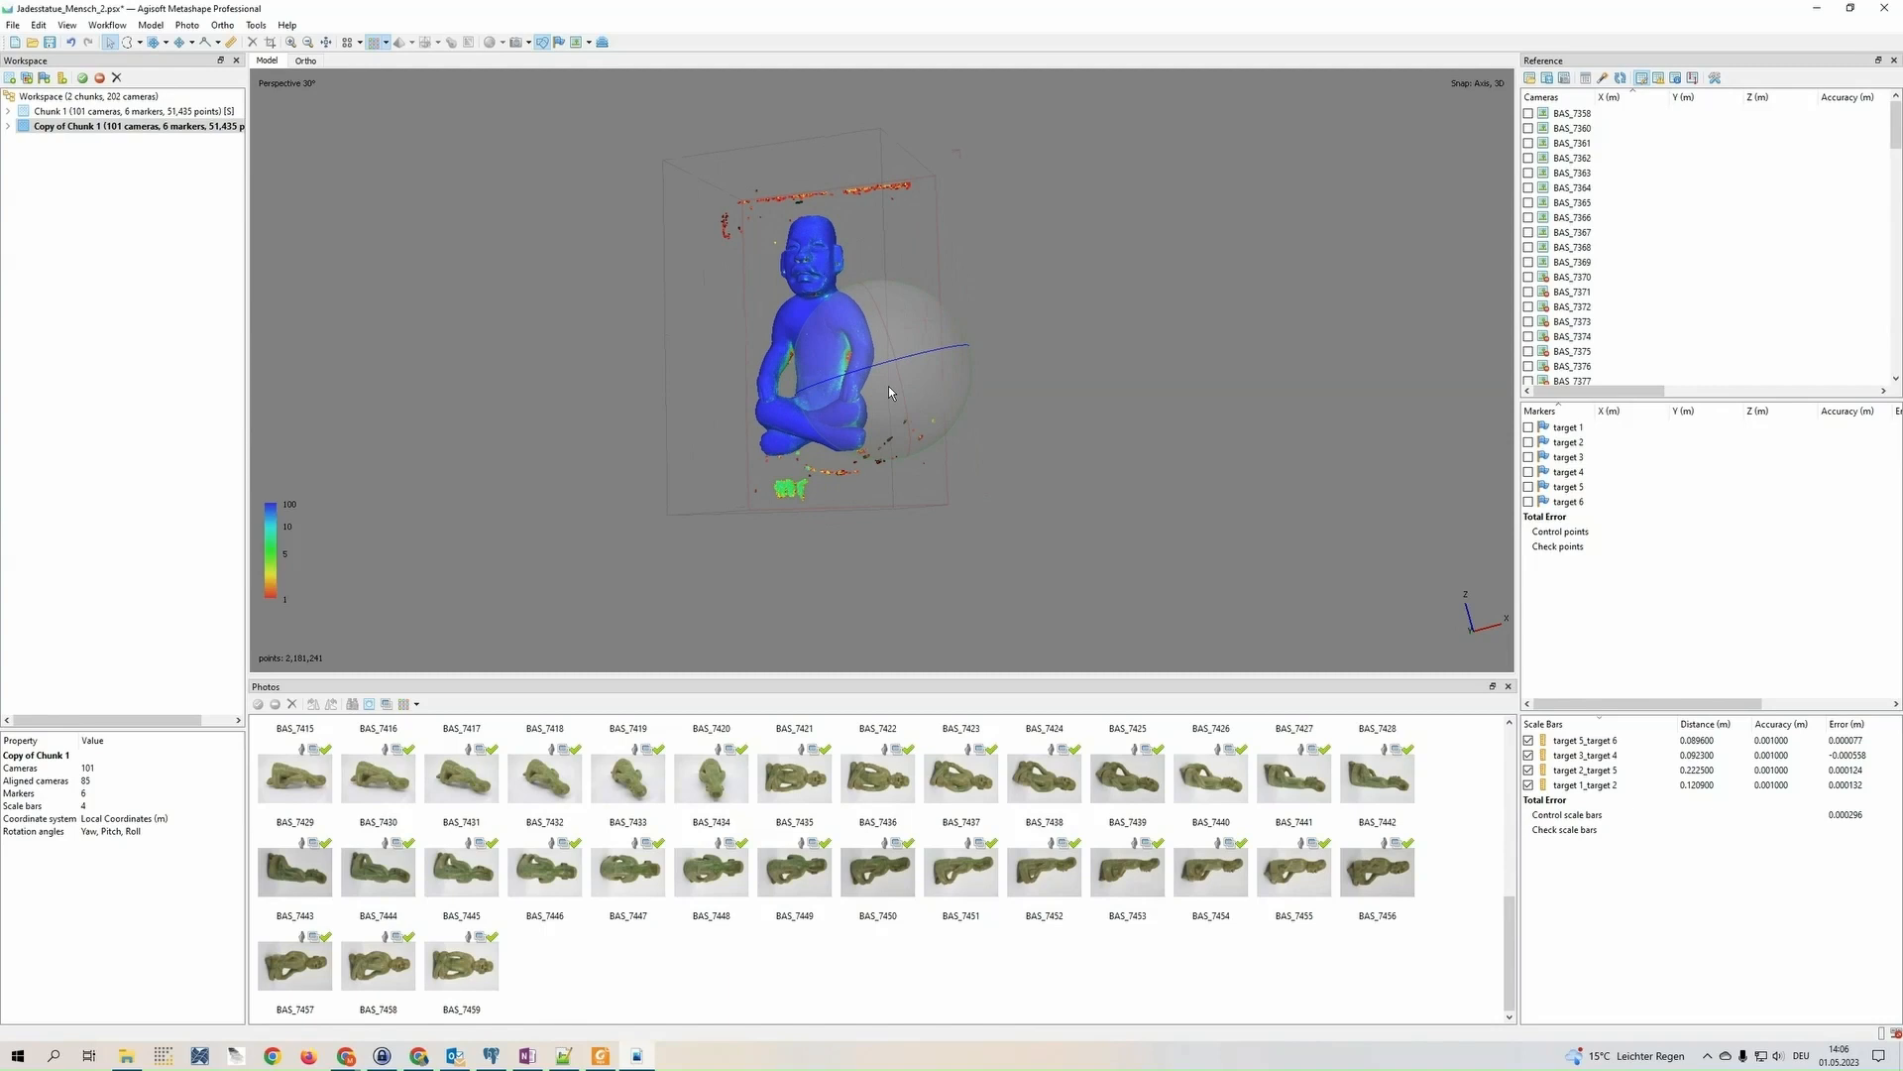
pyautogui.moveTo(825, 364)
pyautogui.mouseDown(button='middle')
pyautogui.moveTo(838, 415)
pyautogui.moveTo(852, 389)
pyautogui.mouseUp(button='middle')
pyautogui.scroll(2, 839, 415)
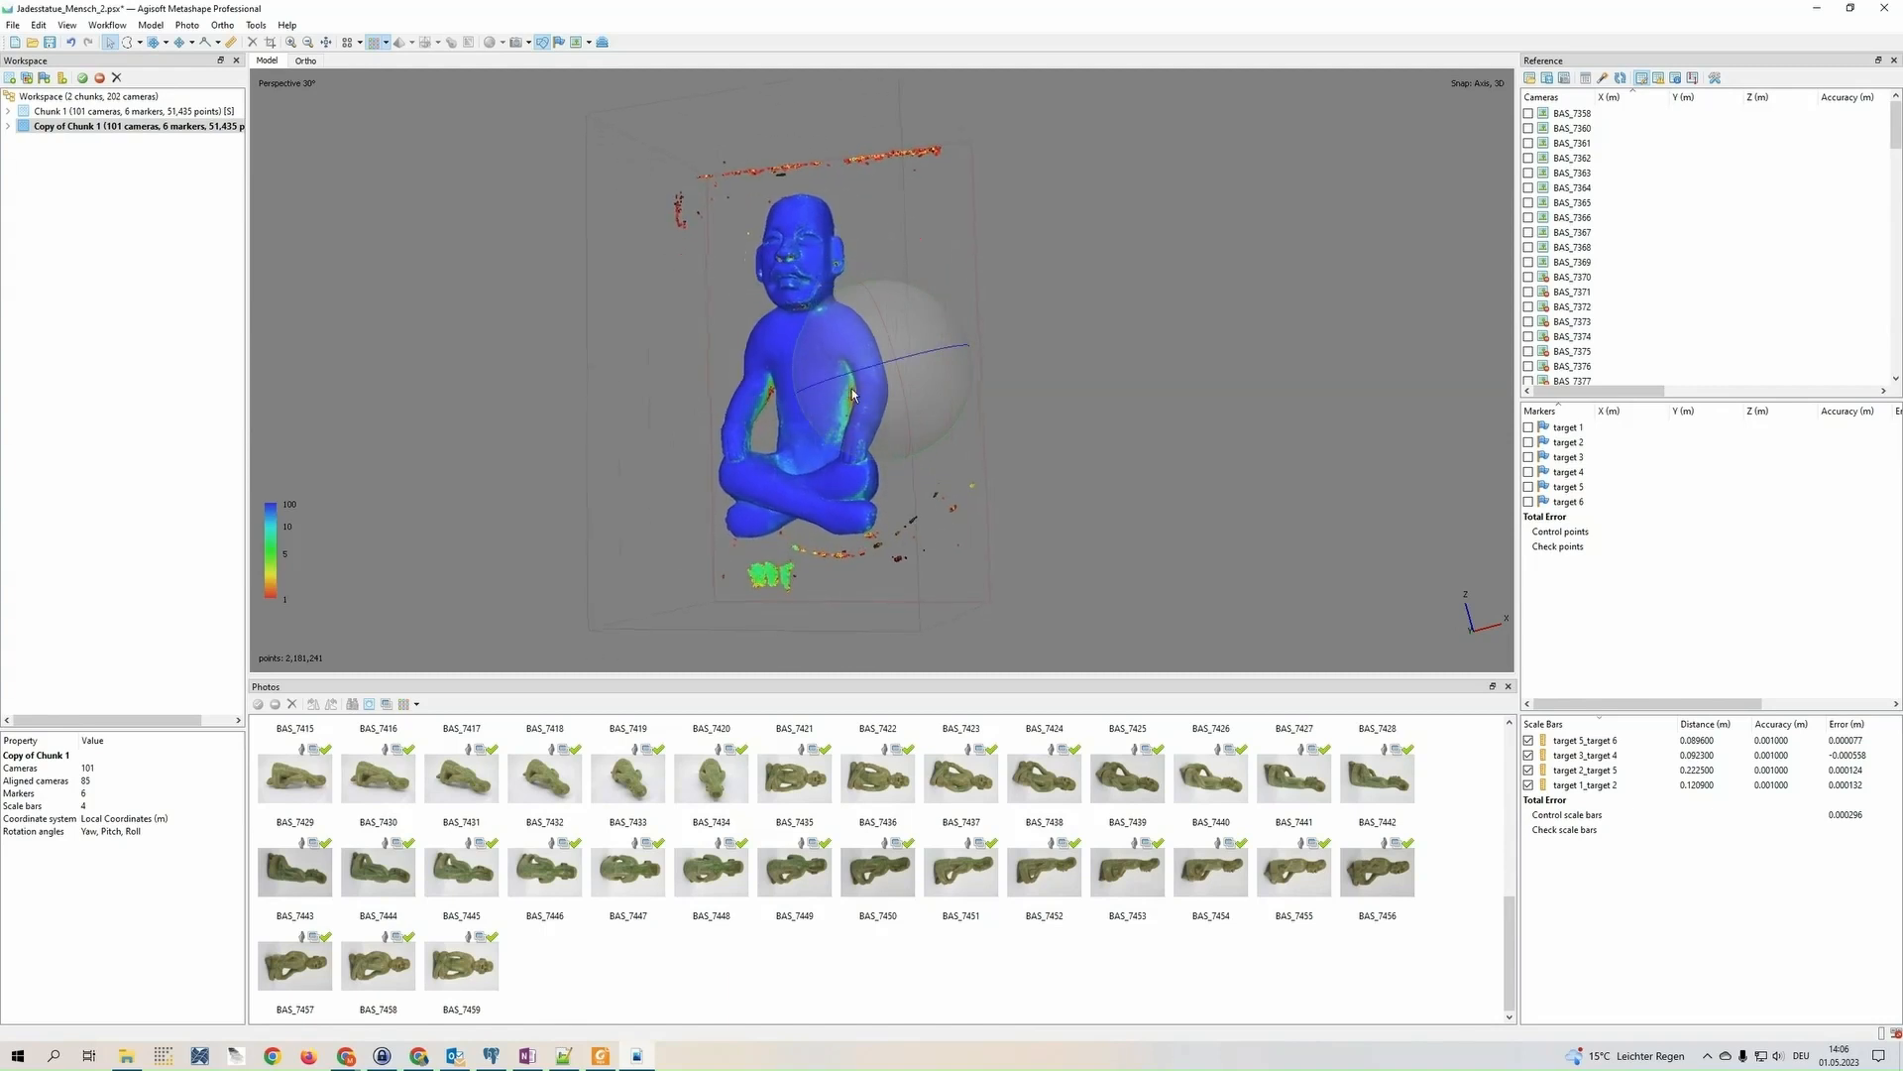
pyautogui.click(387, 43)
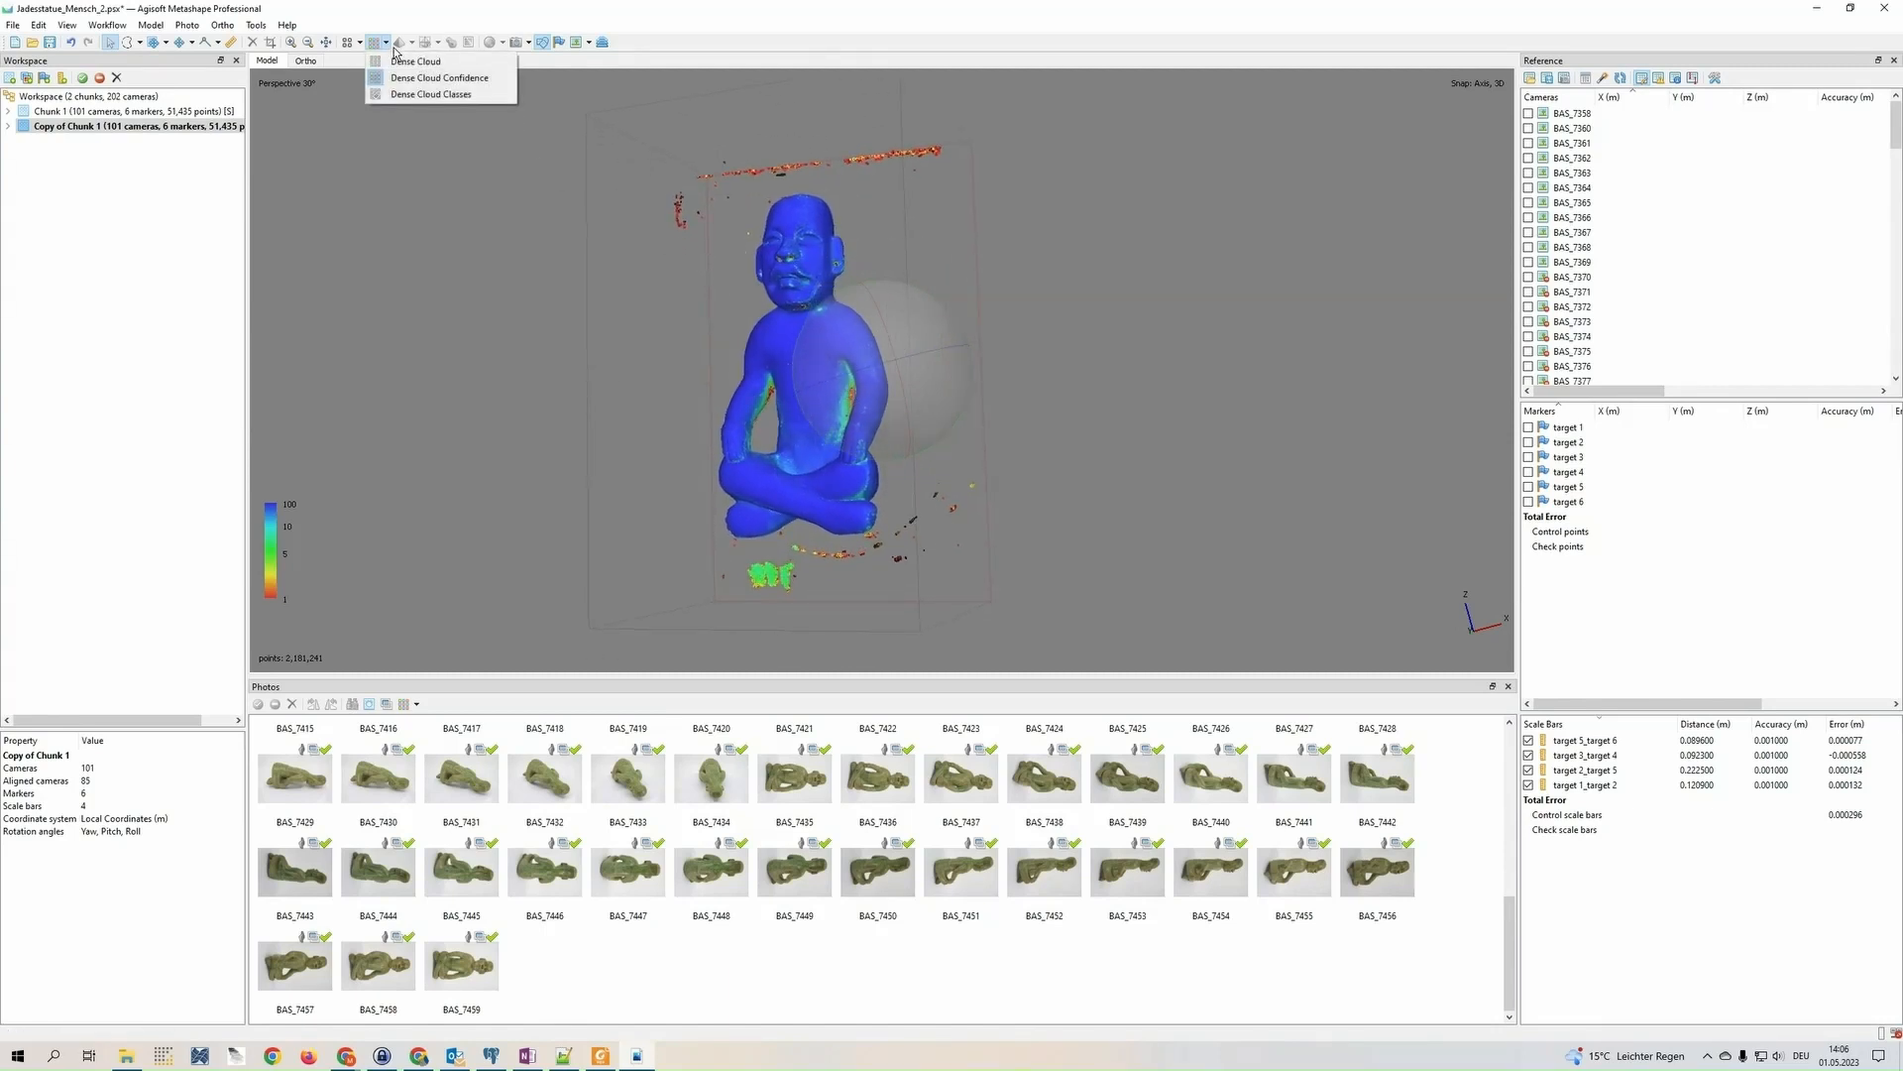
pyautogui.click(461, 95)
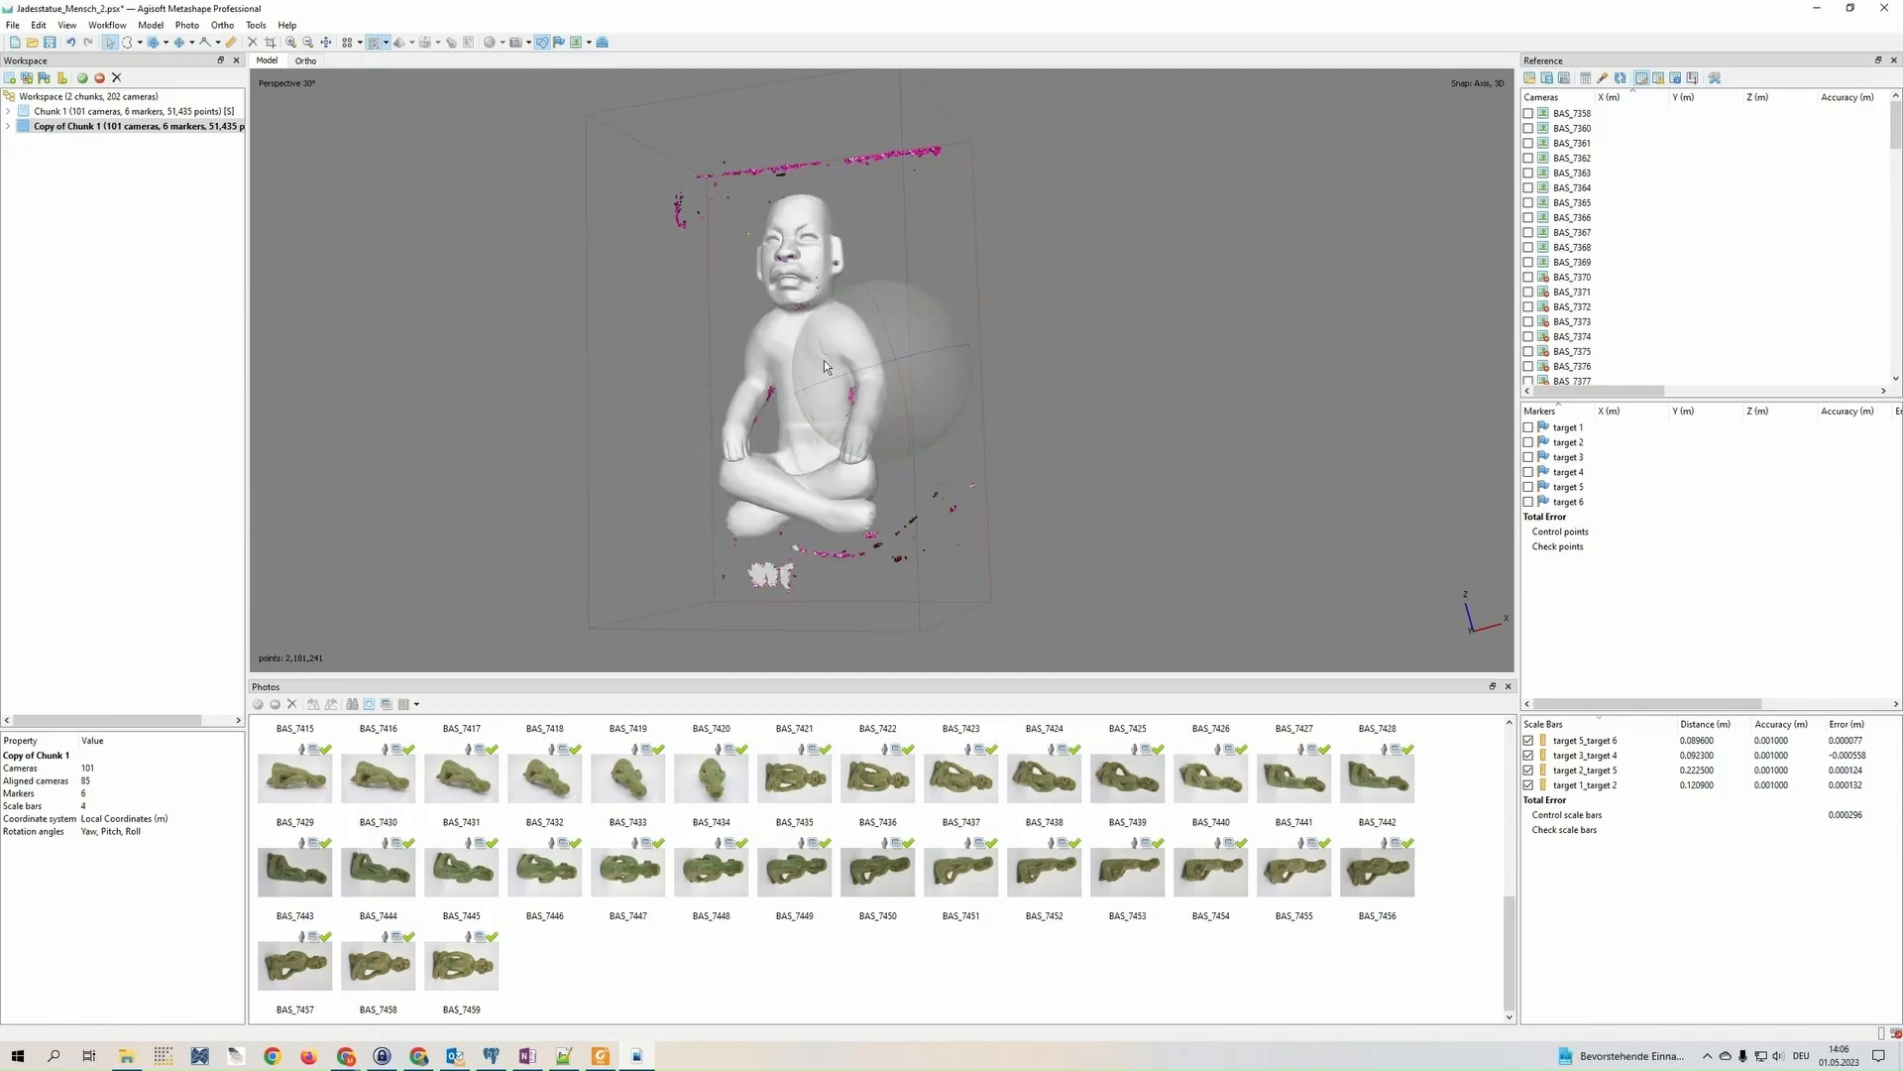
# Examine the classified points on and around the statue, and filter the dense cloud by class with High Noise excluded
pyautogui.moveTo(825, 381); pyautogui.dragTo(908, 382)
pyautogui.scroll(2, 847, 337)
pyautogui.moveTo(858, 448); pyautogui.dragTo(816, 339, button='middle')
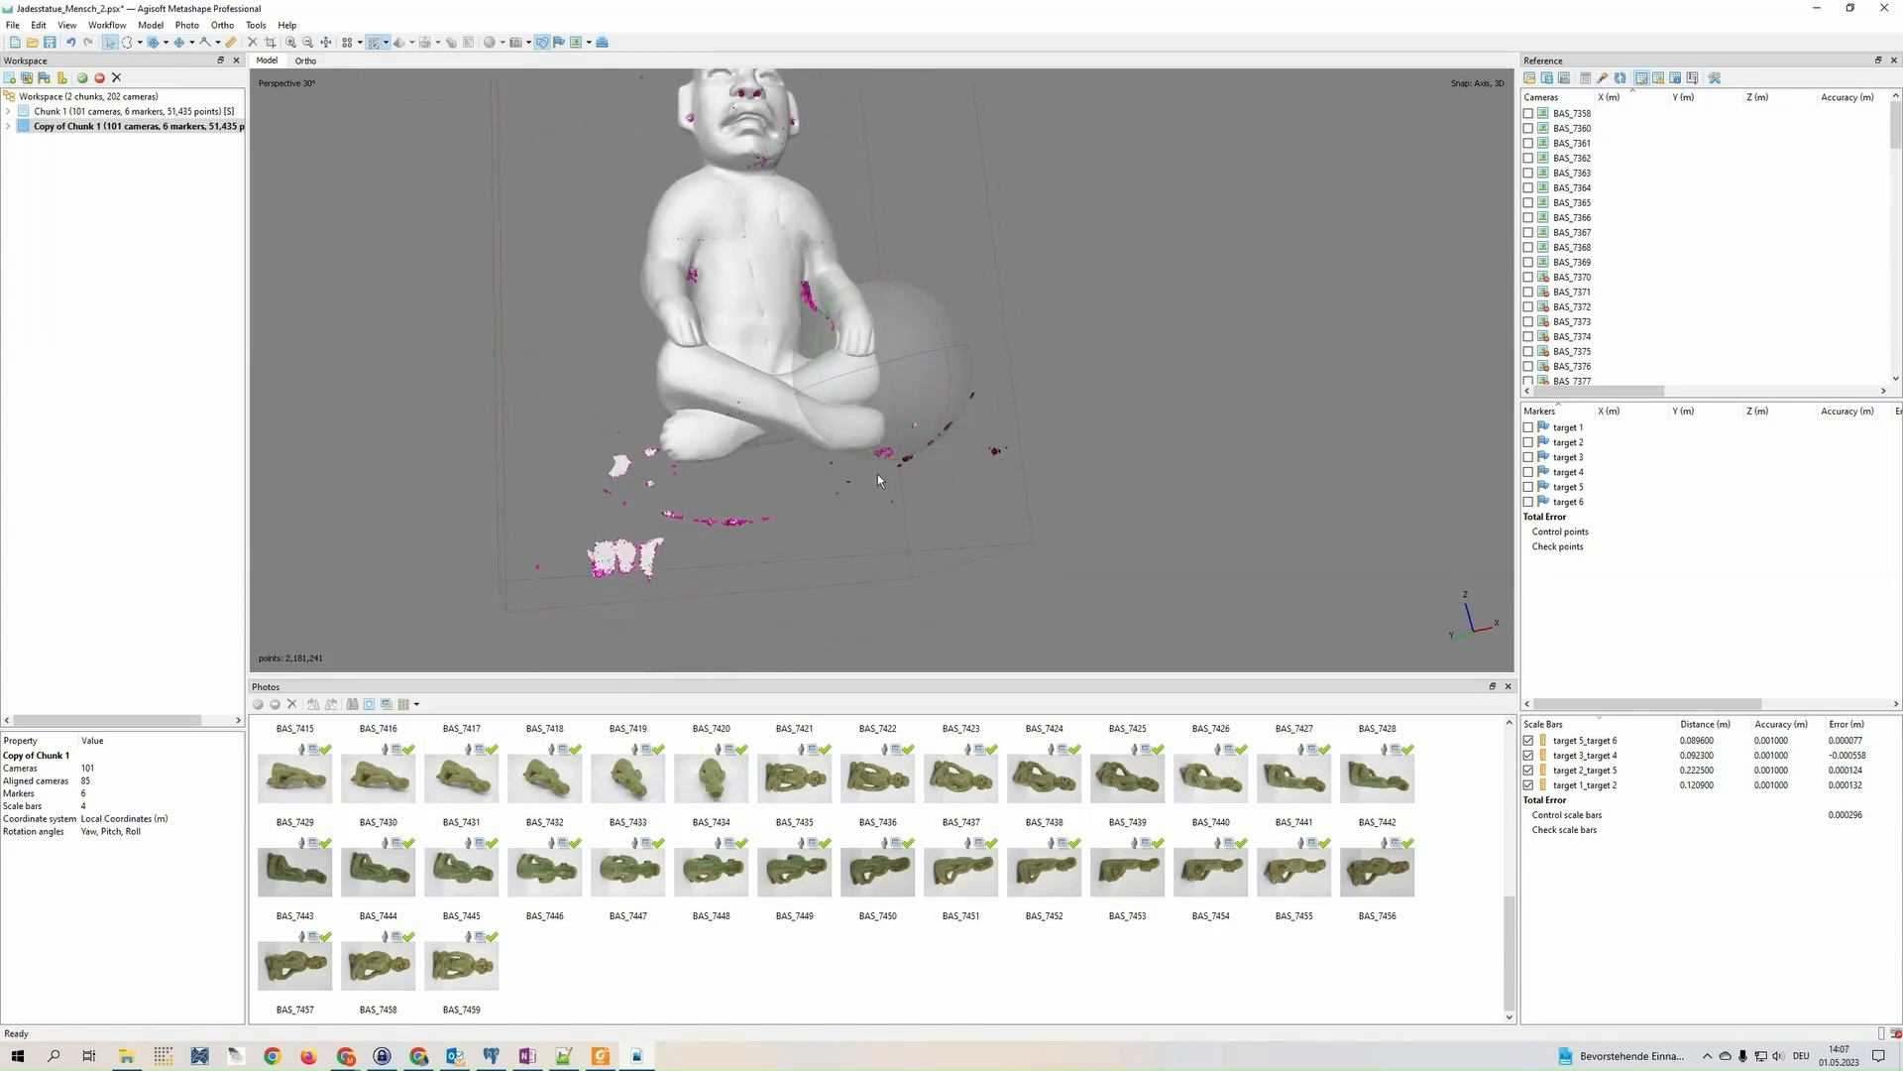
pyautogui.moveTo(907, 379); pyautogui.dragTo(860, 371)
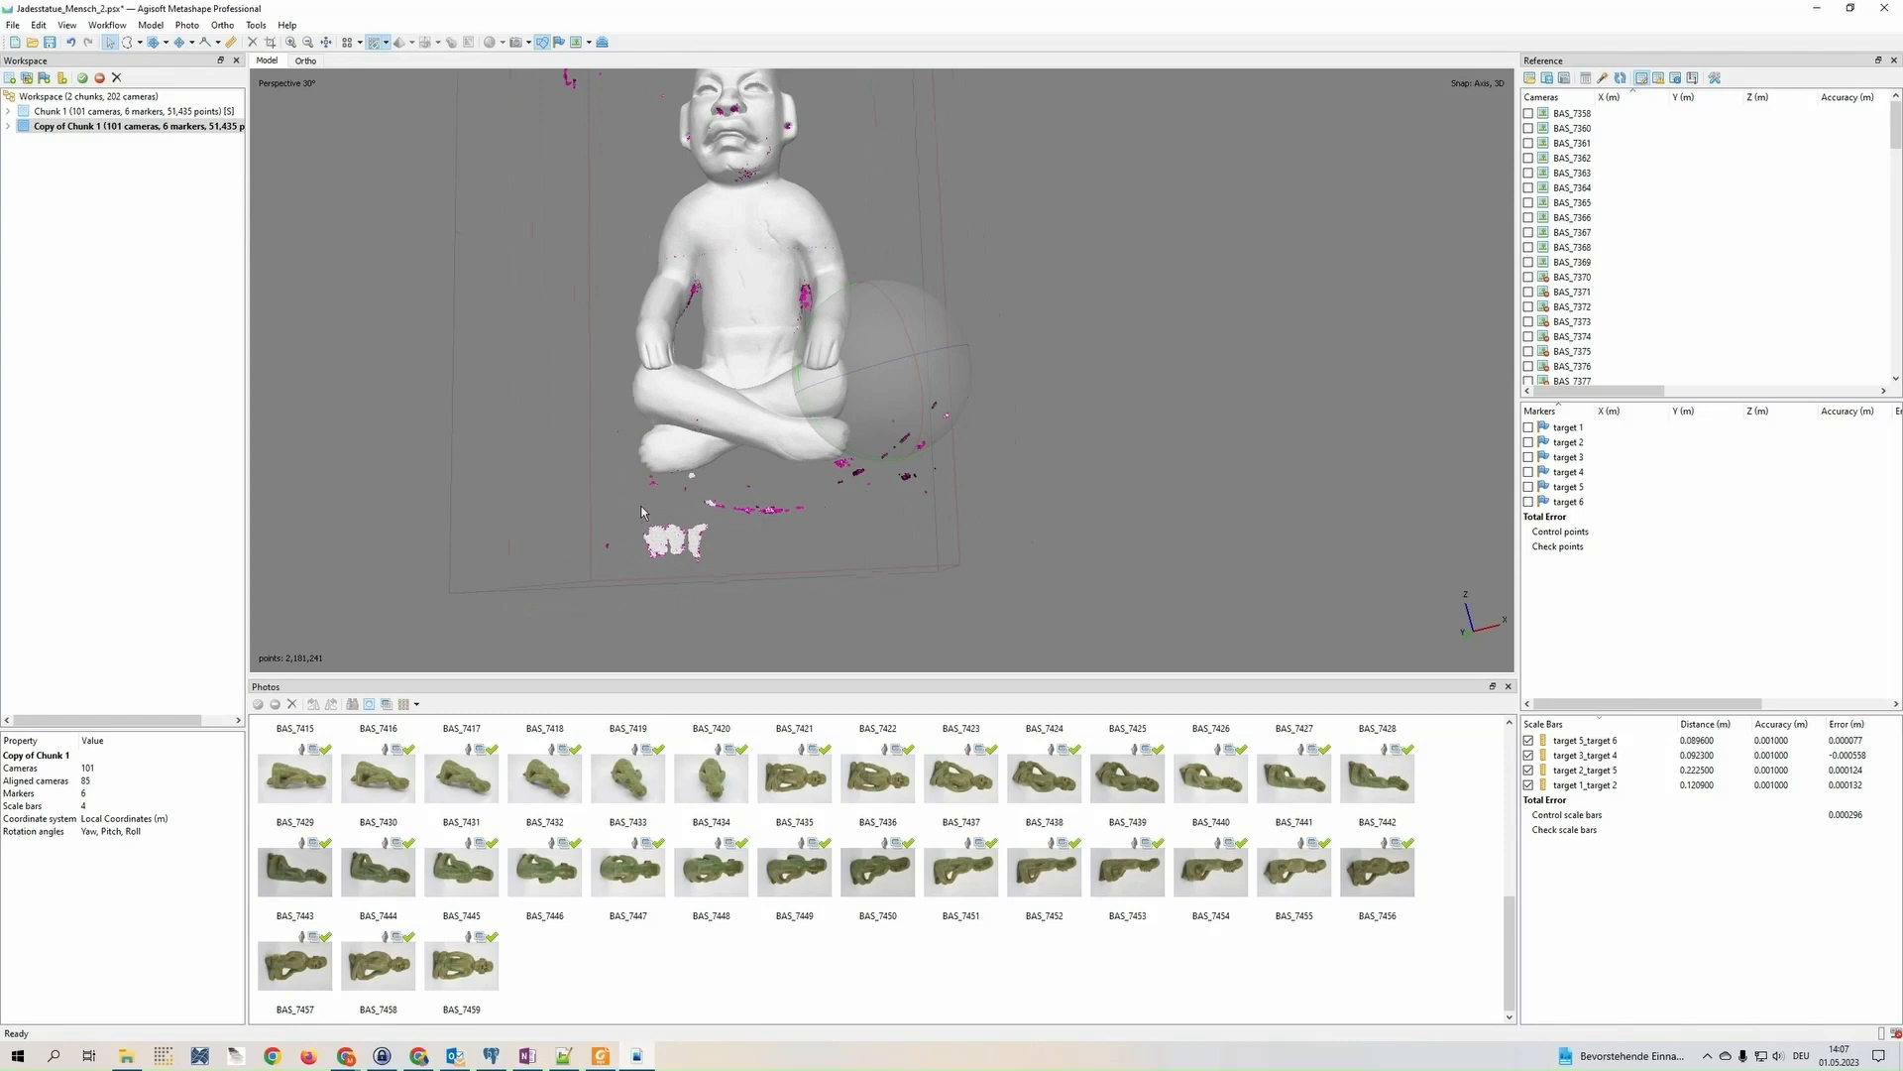
pyautogui.moveTo(867, 310); pyautogui.dragTo(709, 369)
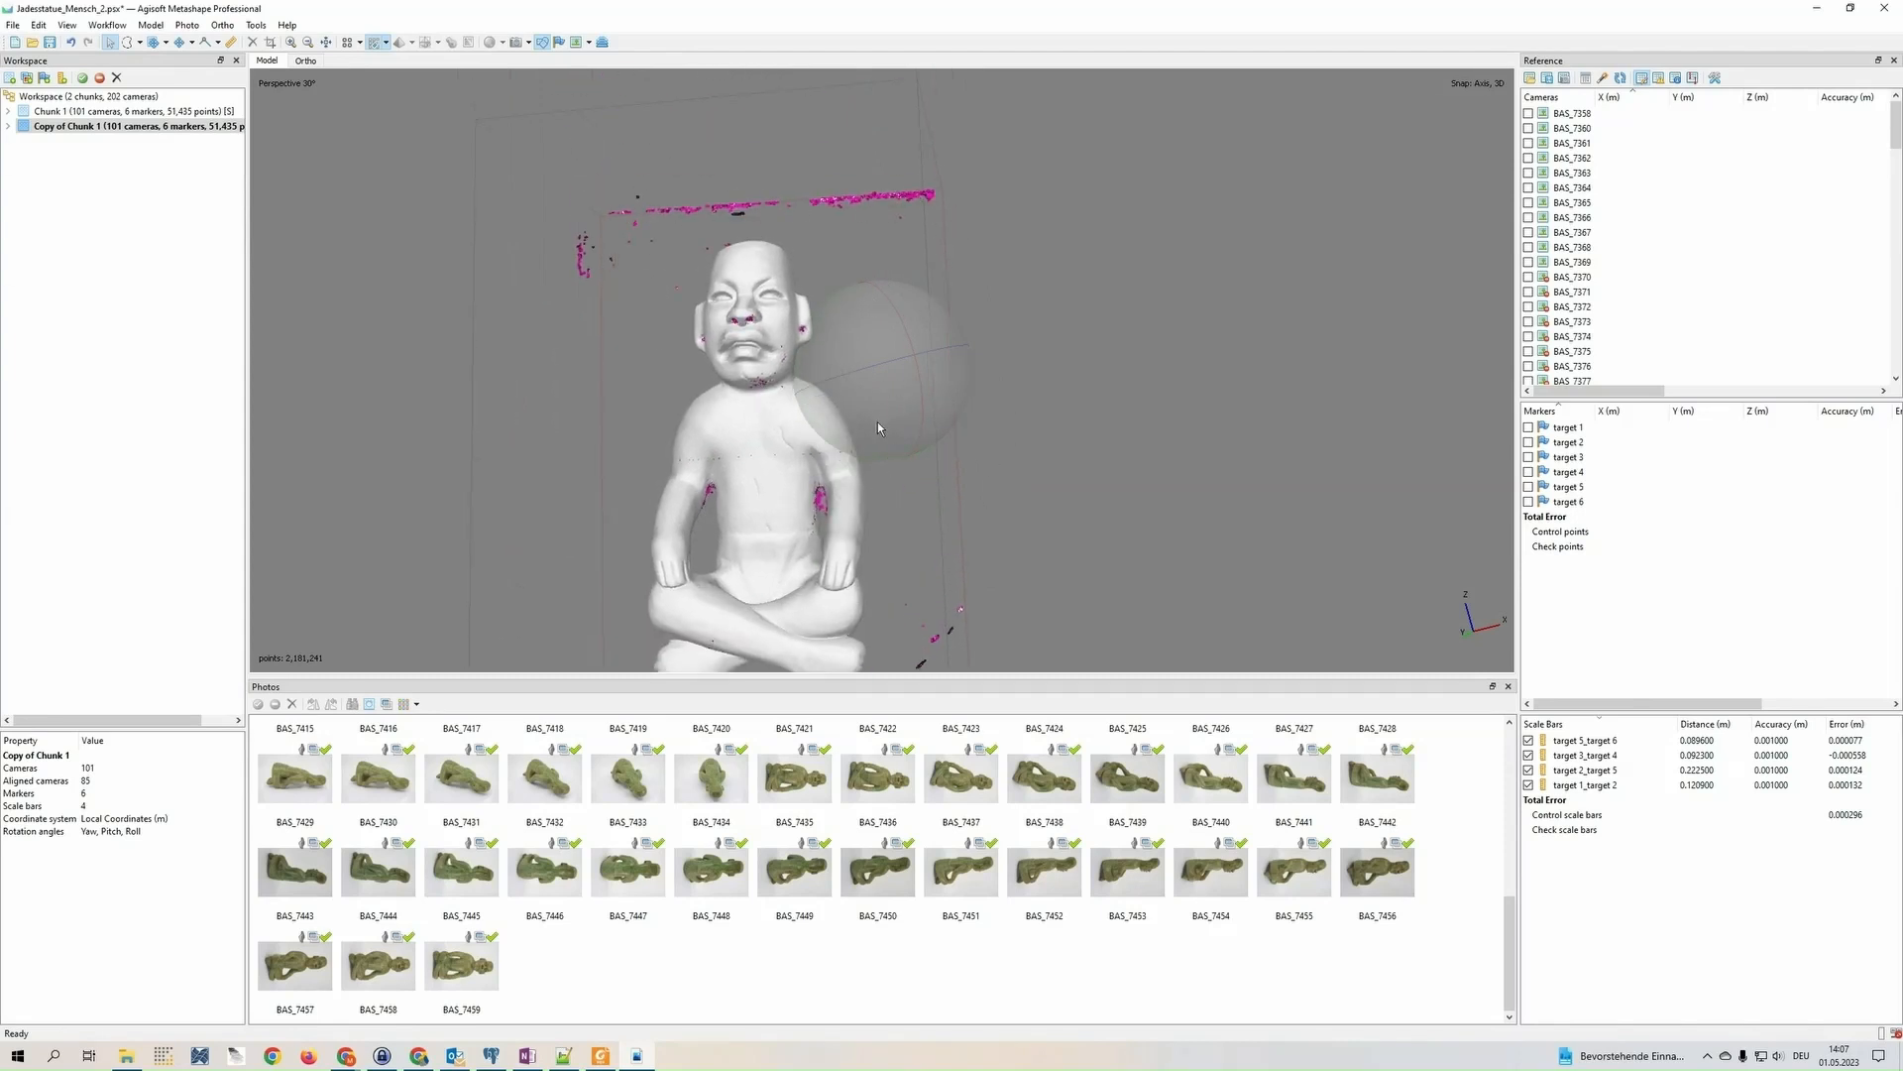
pyautogui.moveTo(878, 420); pyautogui.dragTo(830, 299)
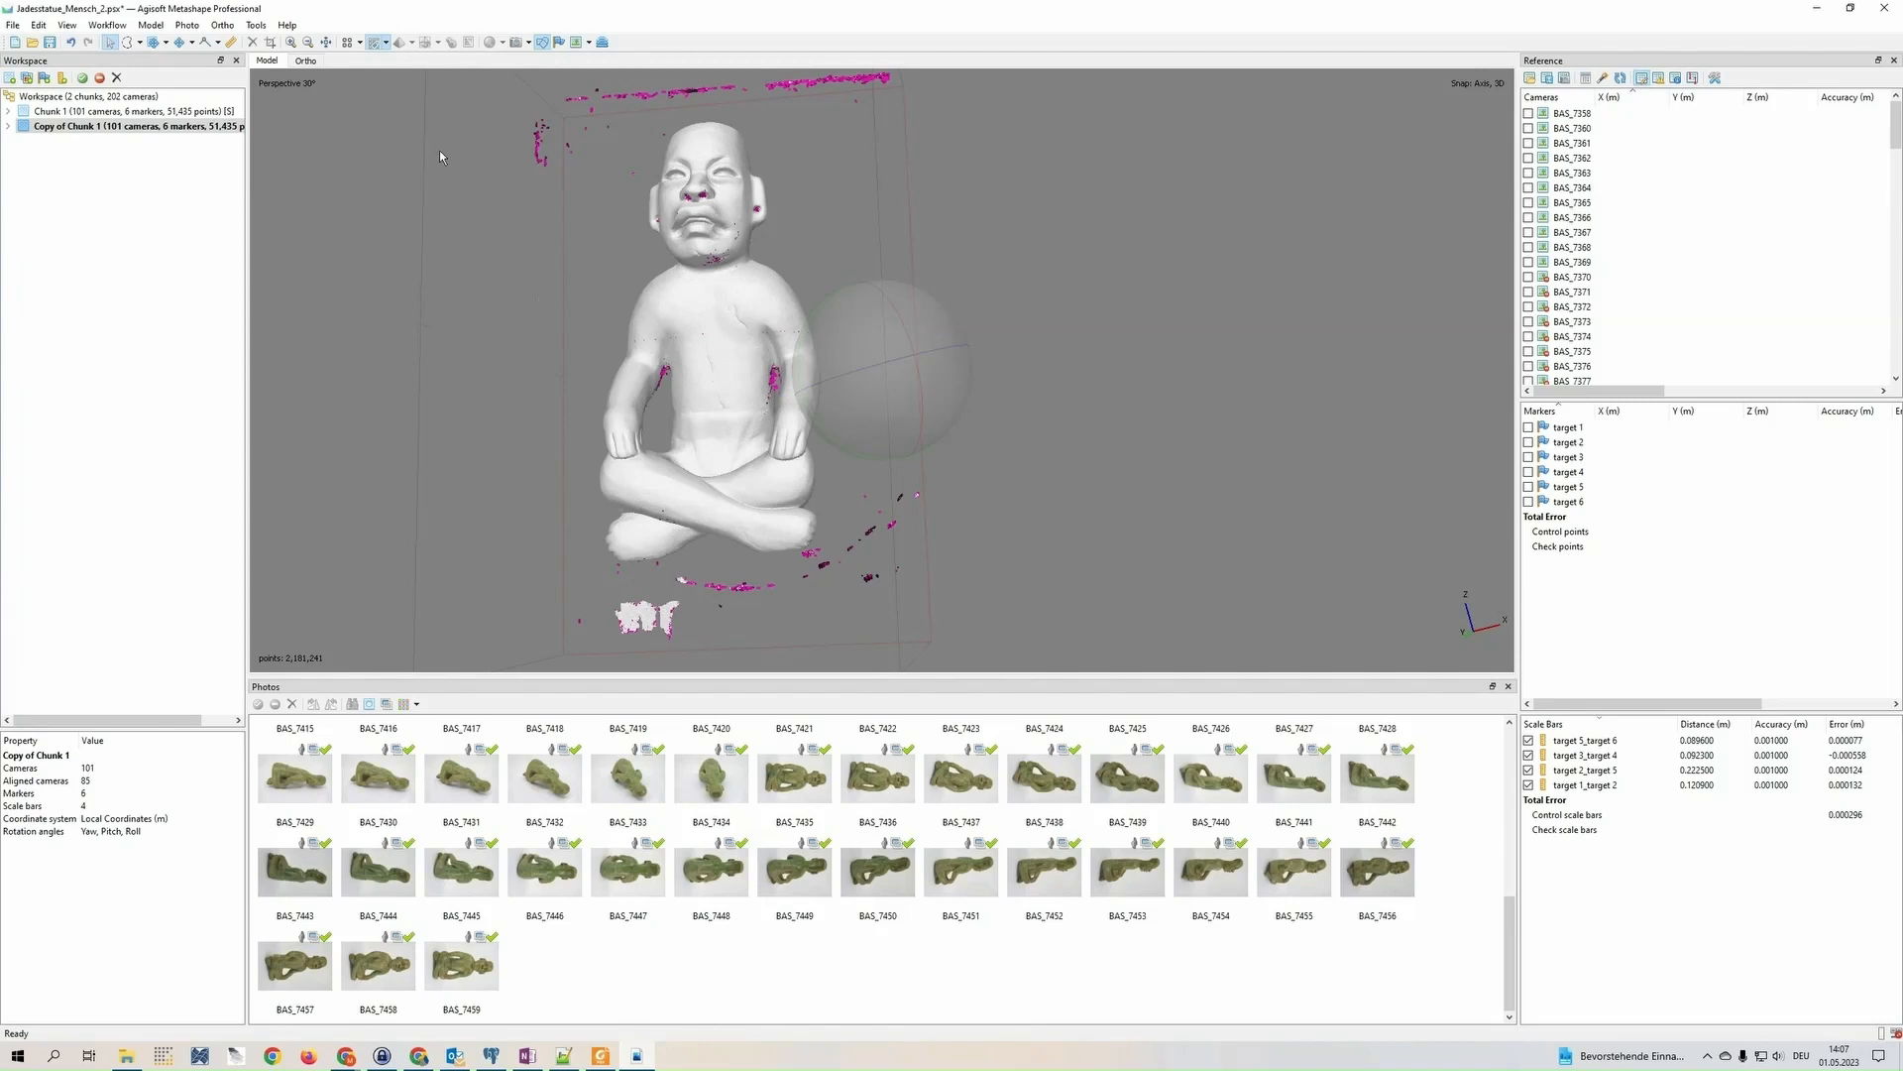
pyautogui.click(260, 26)
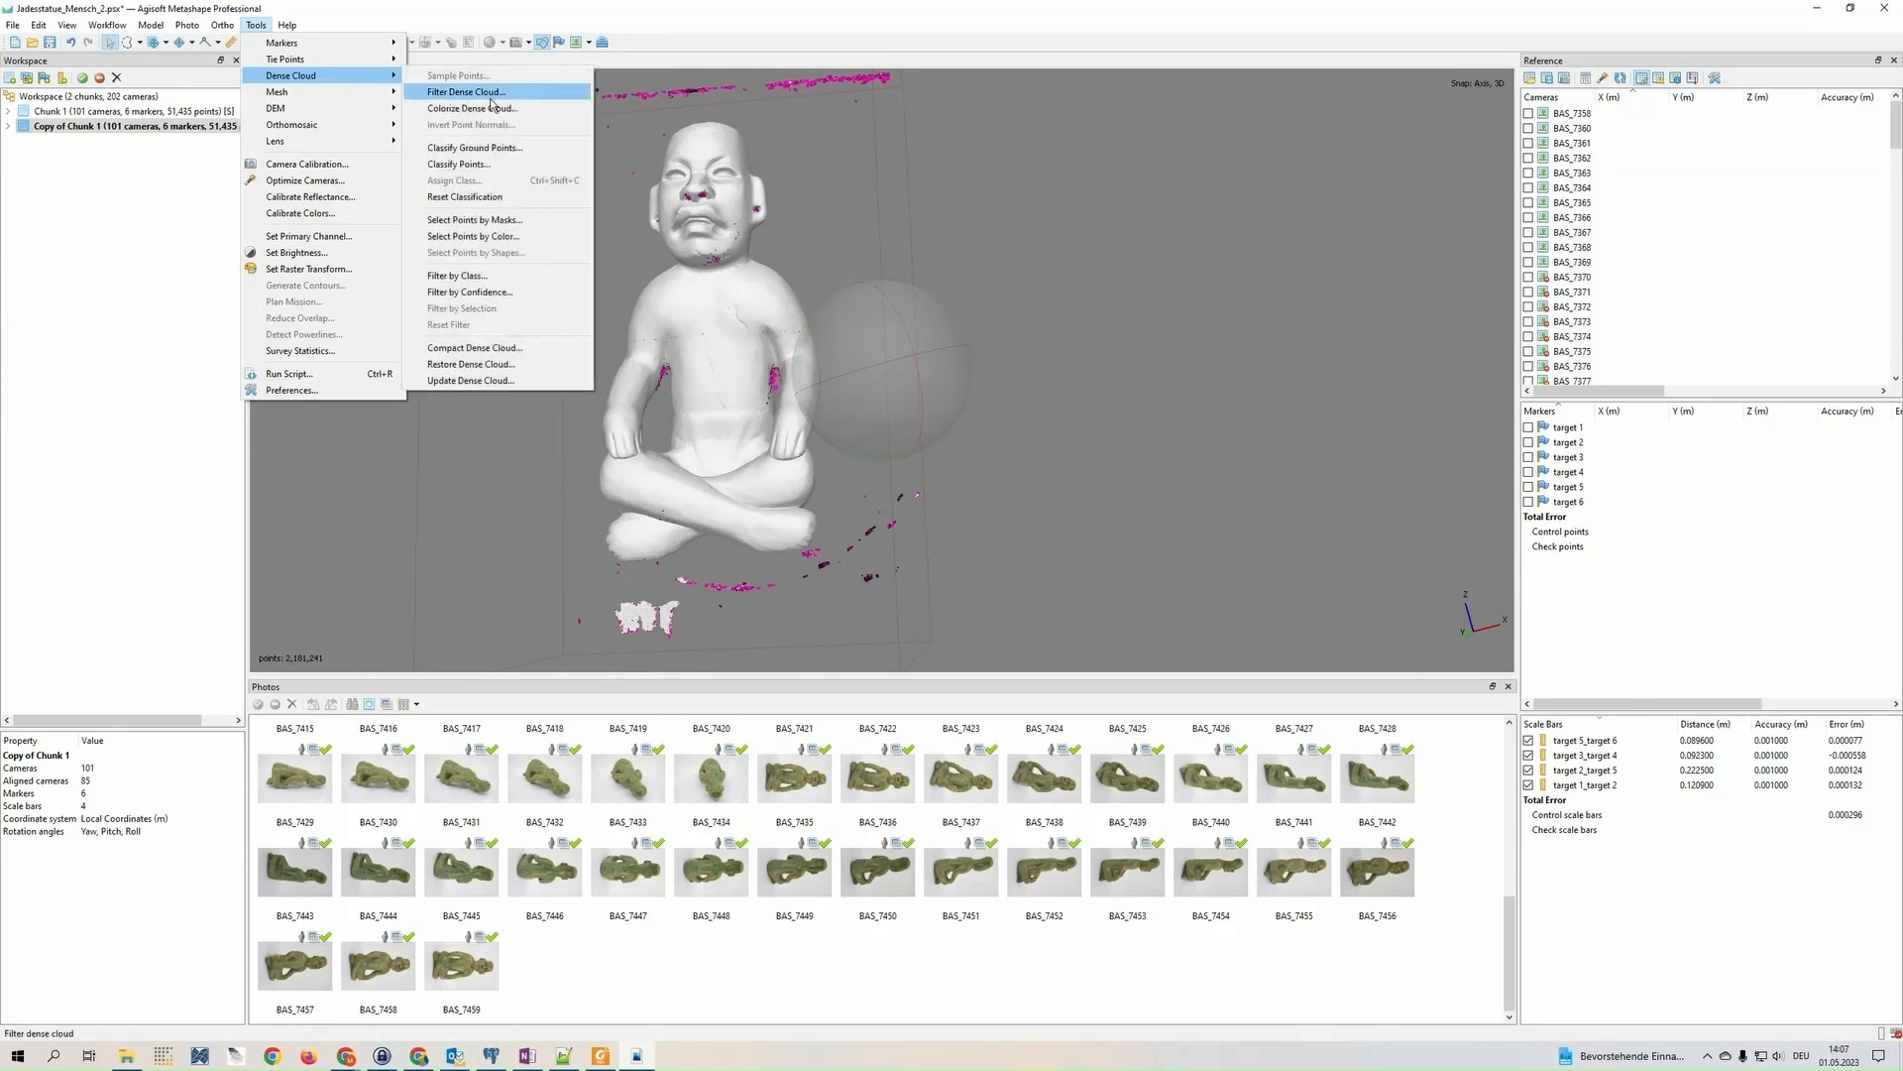
pyautogui.click(540, 277)
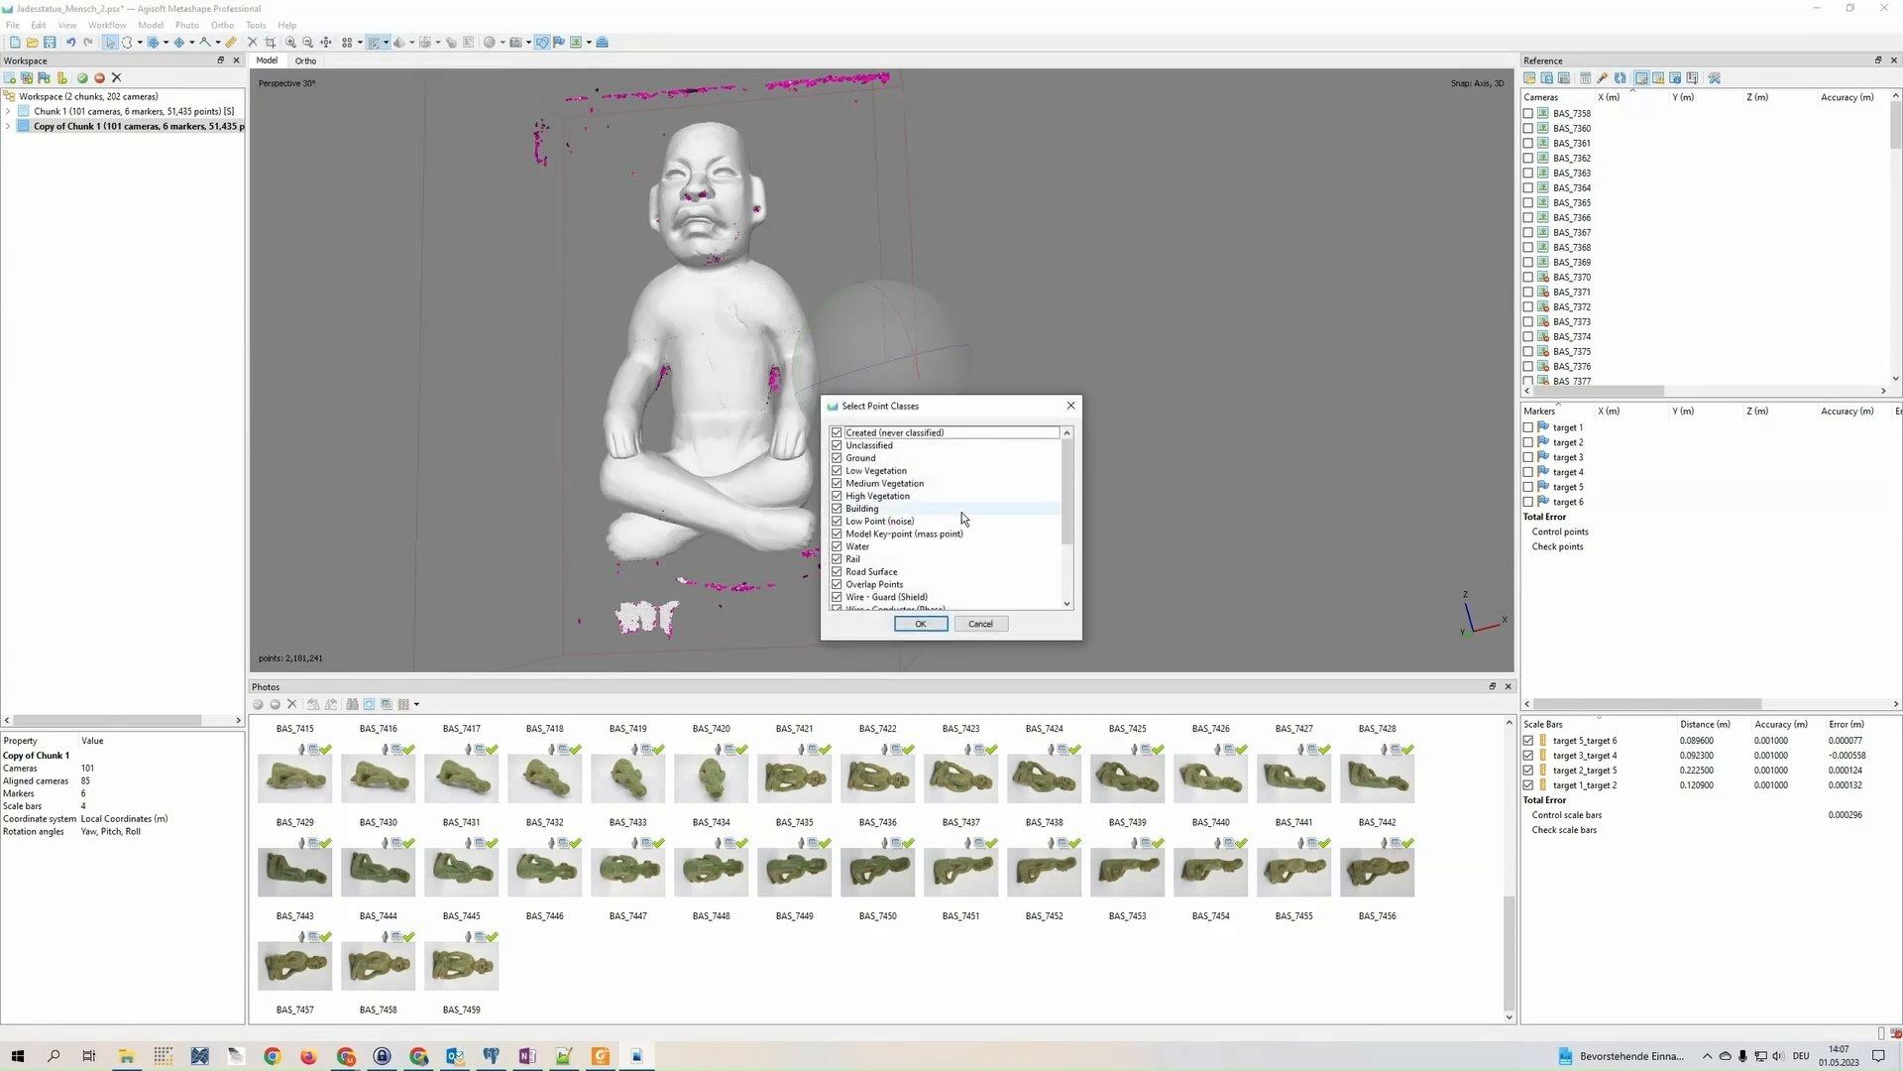
pyautogui.scroll(-3, 997, 514)
pyautogui.click(837, 572)
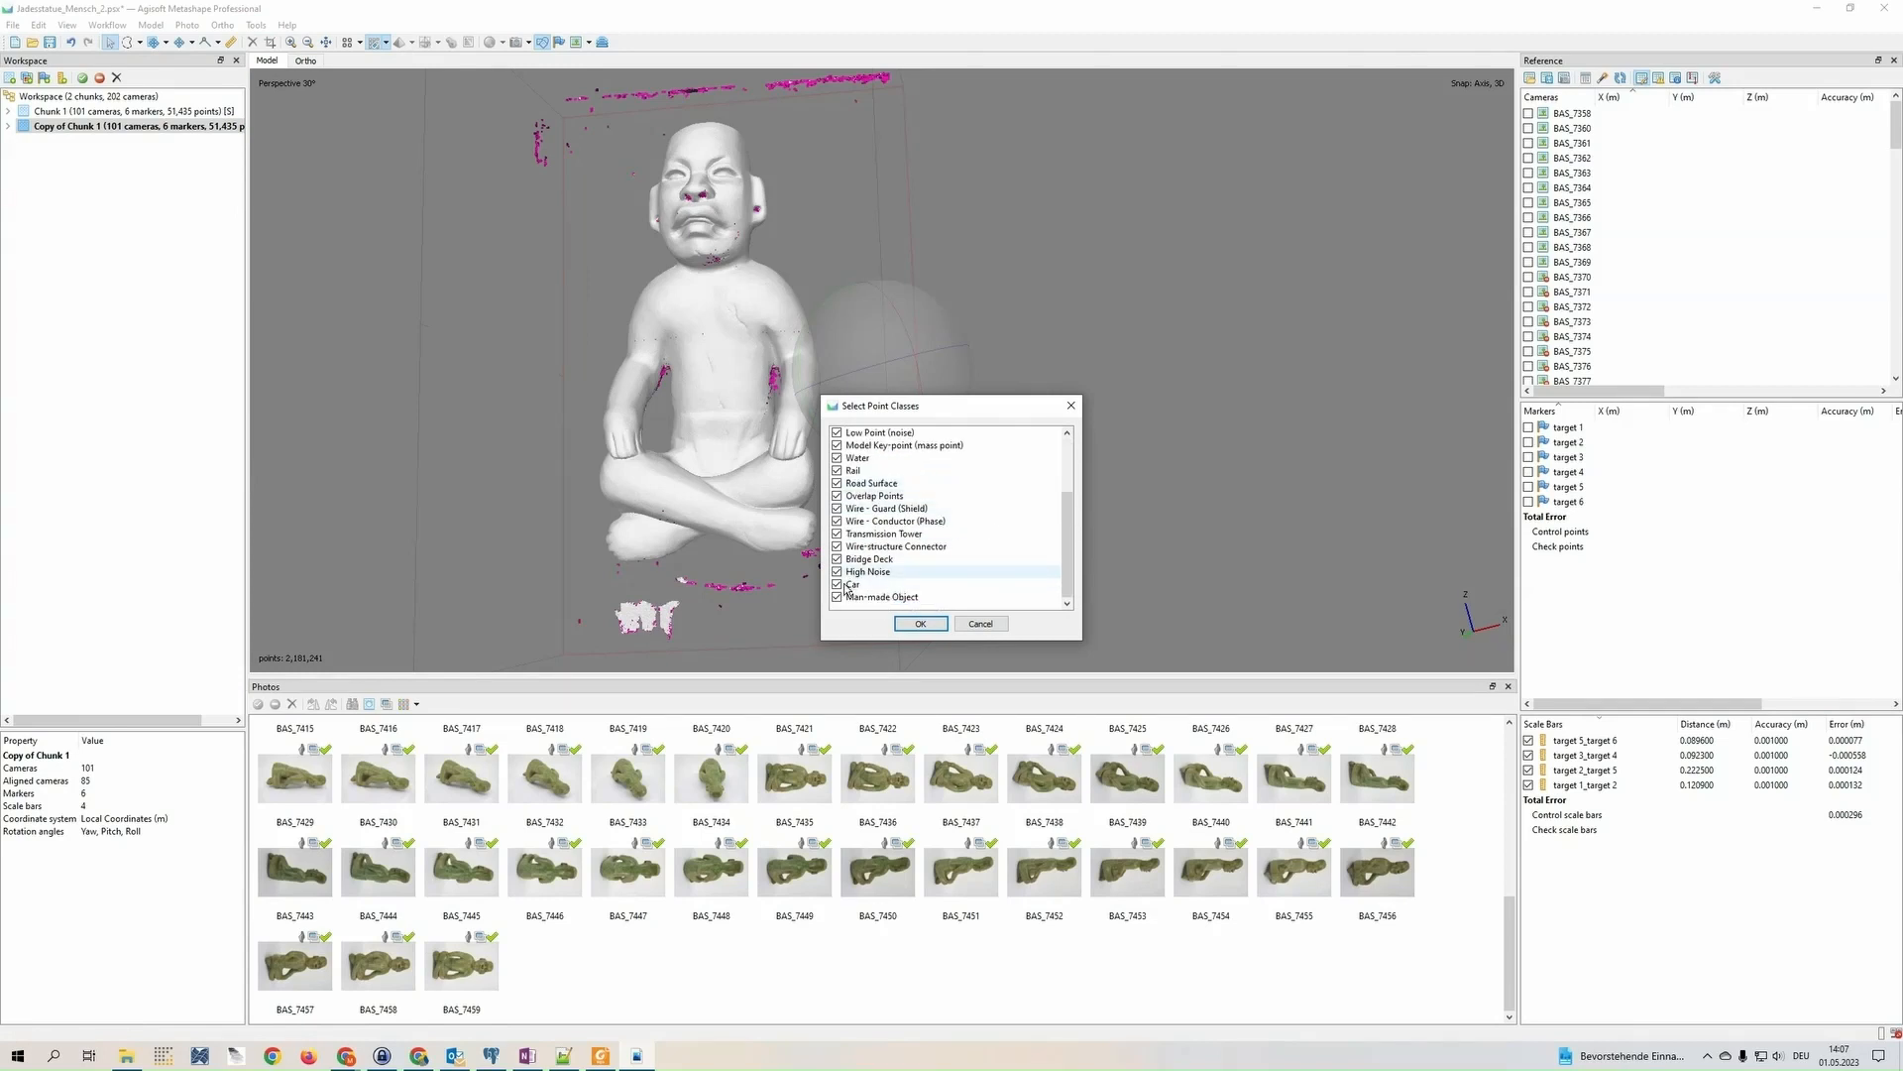
pyautogui.click(920, 624)
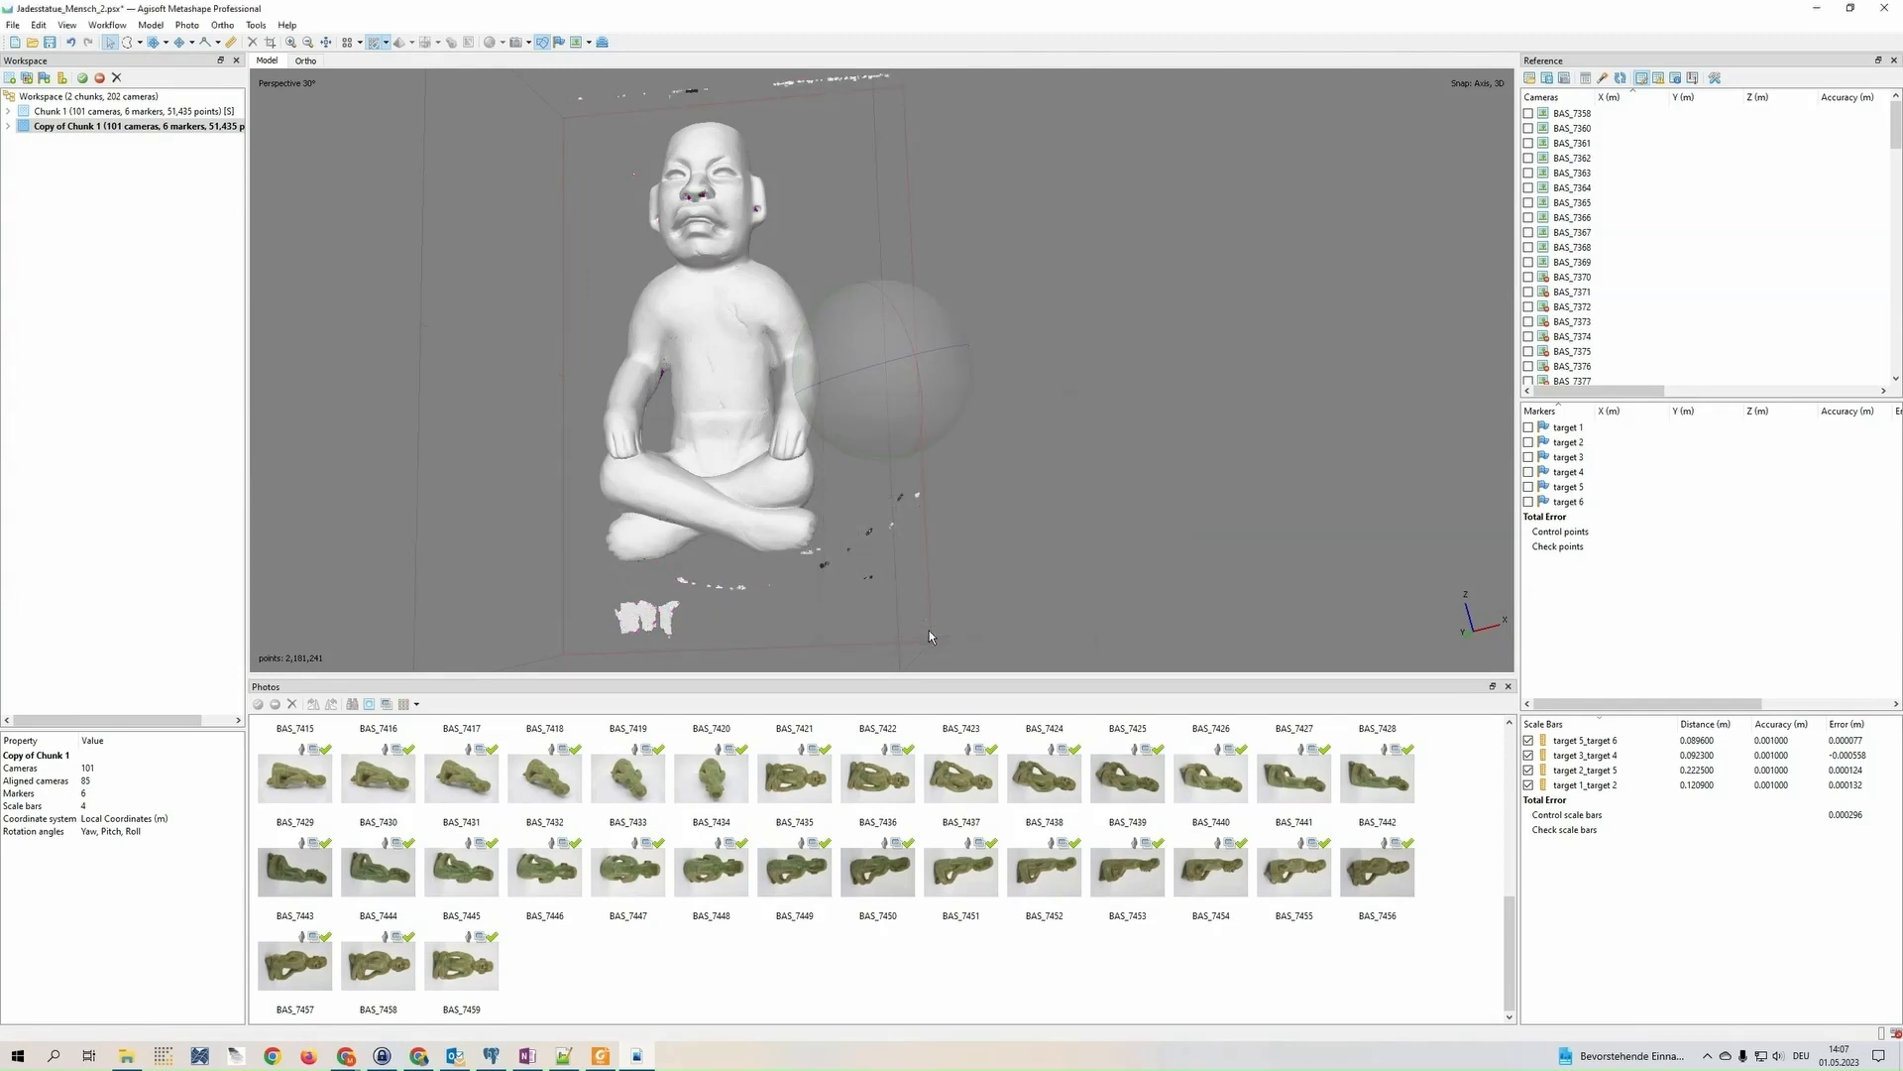
# Delete the stray points above the statue's head and those floating beside and below its legs using free-form selection
pyautogui.moveTo(925, 432); pyautogui.dragTo(758, 448)
pyautogui.click(127, 42)
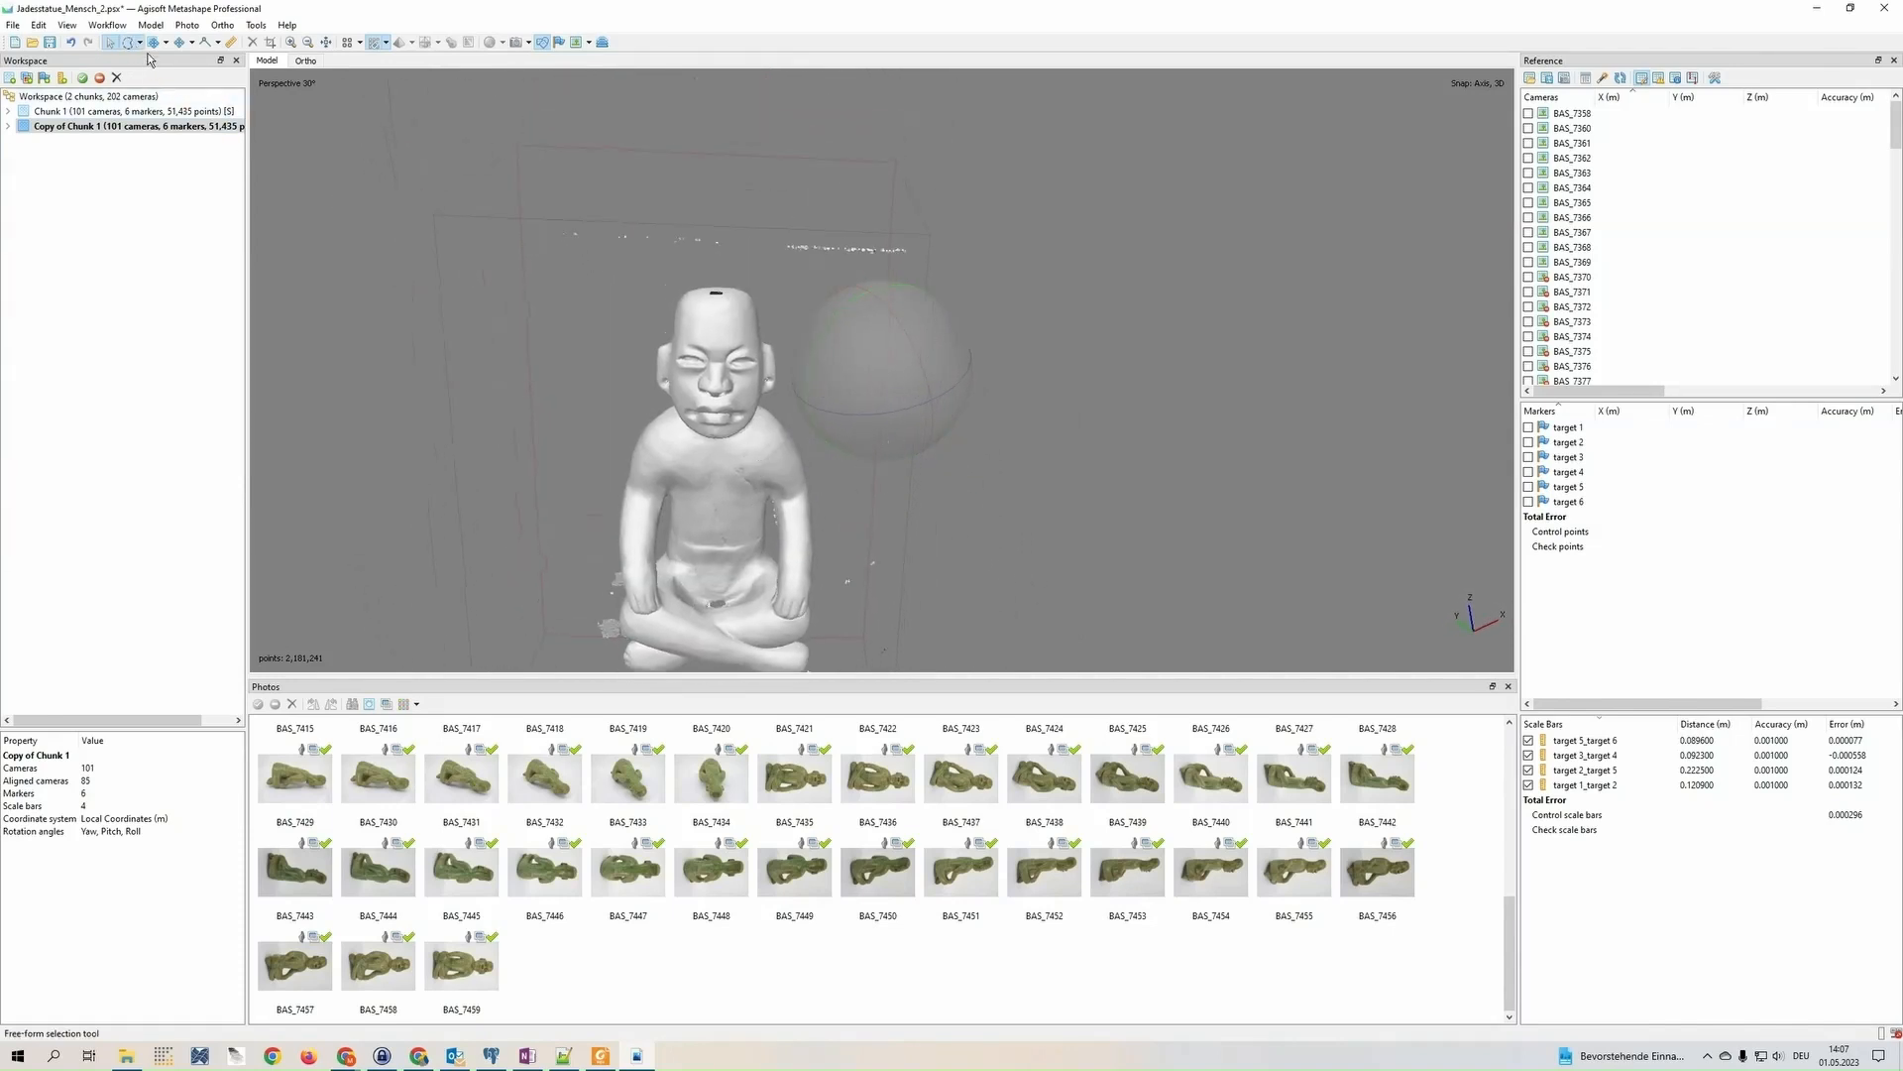
pyautogui.press('Delete')
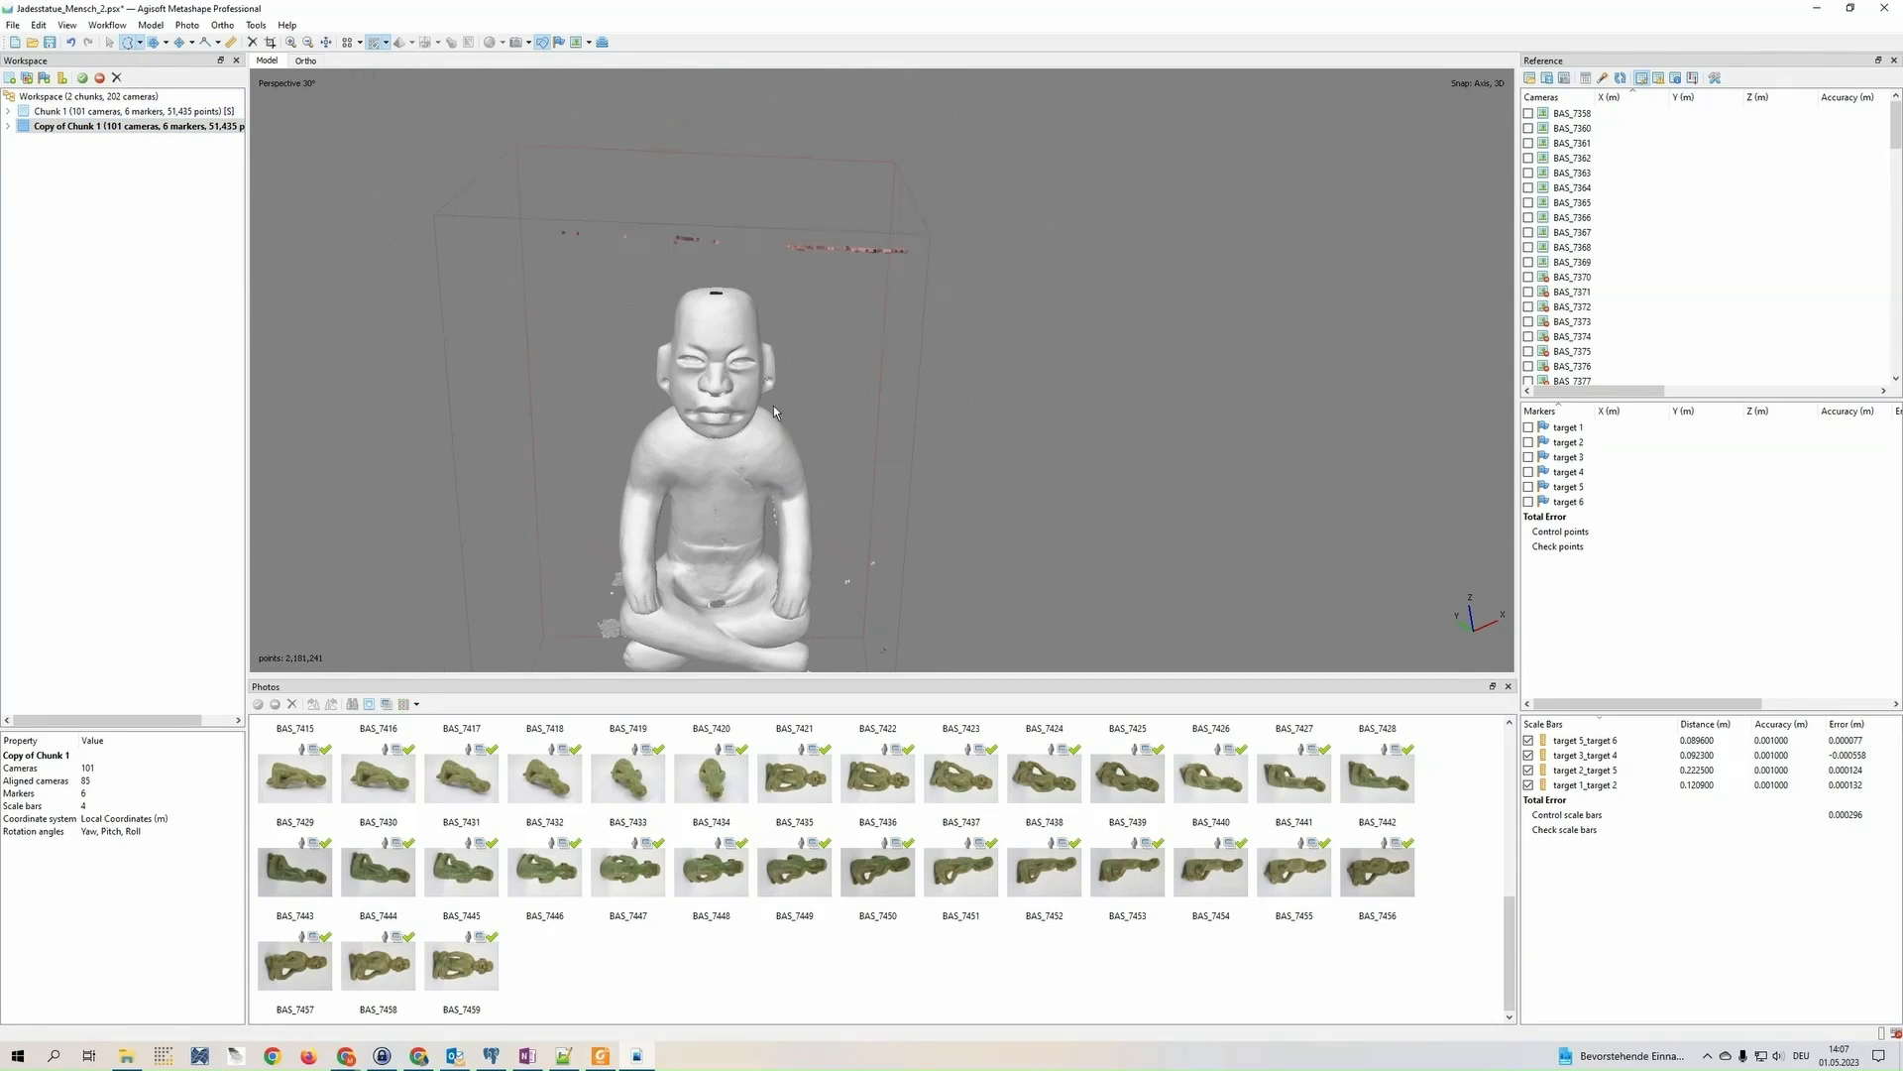
pyautogui.moveTo(946, 461); pyautogui.dragTo(827, 399)
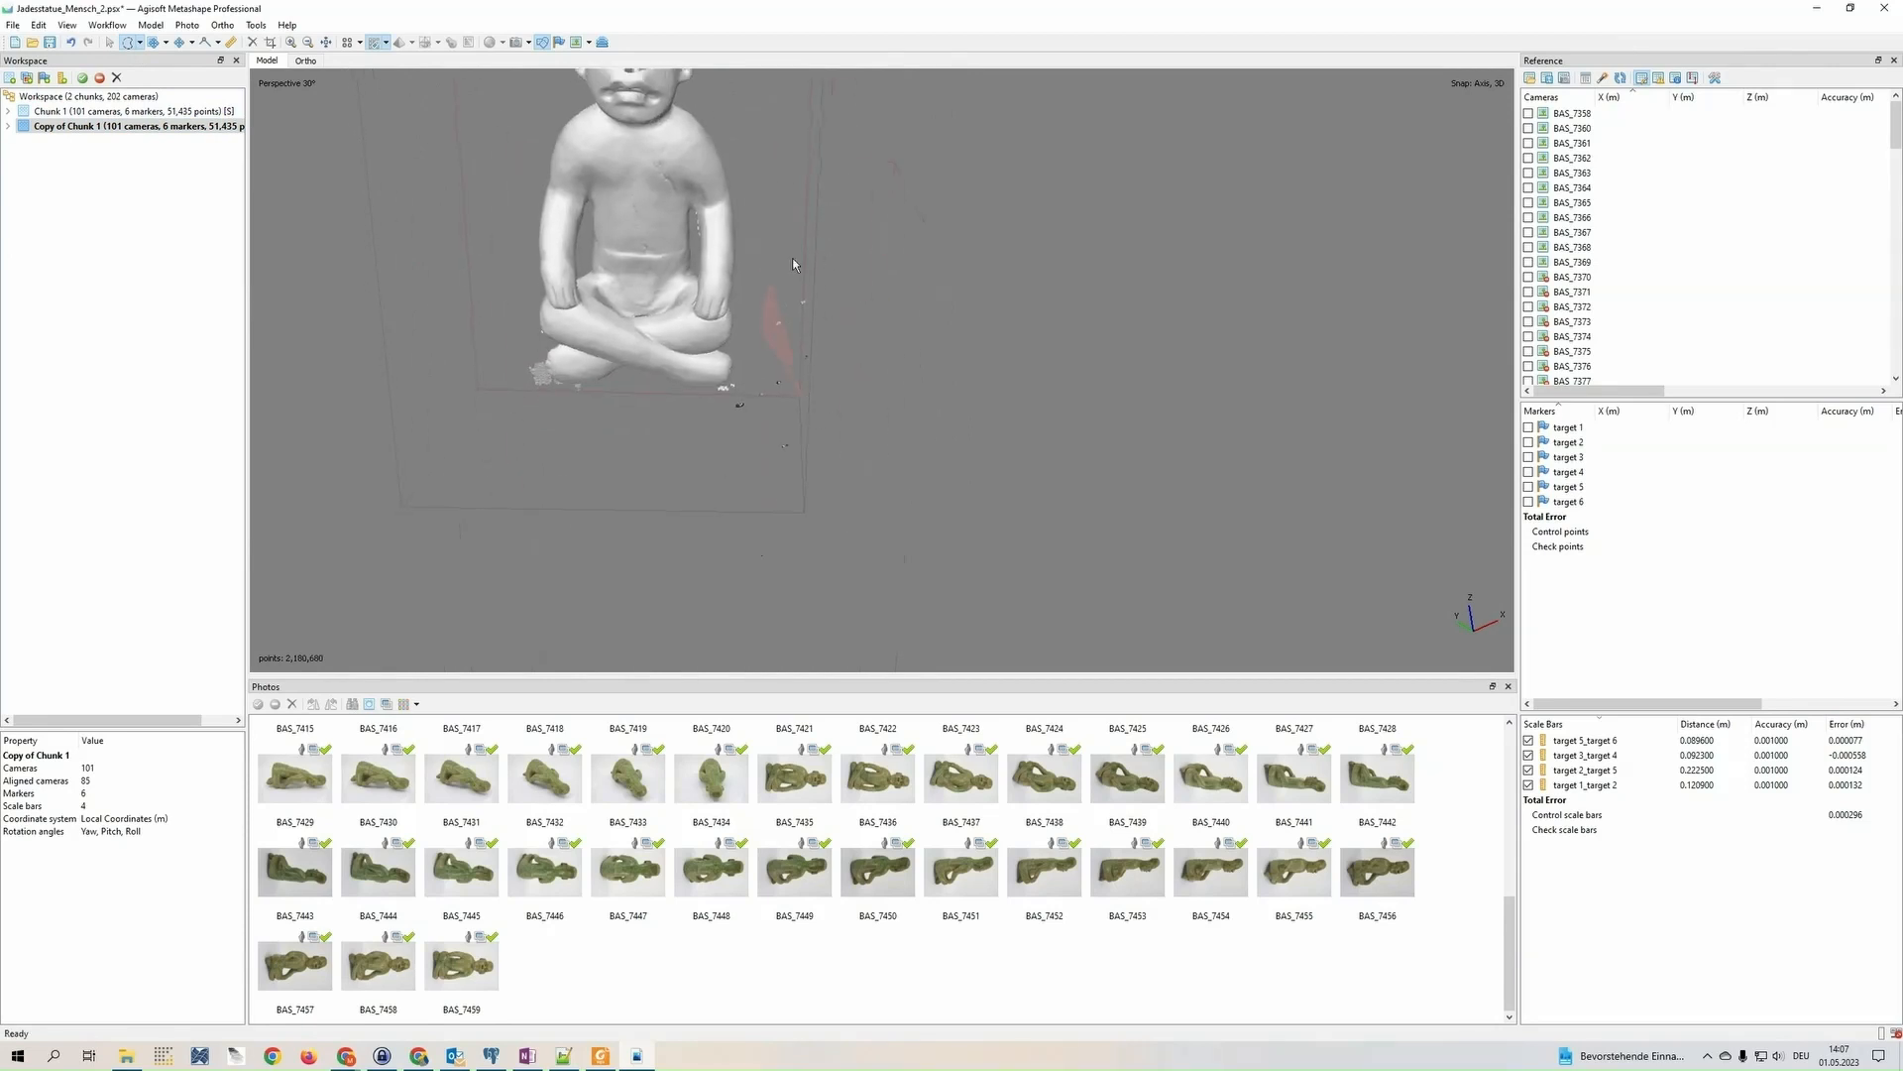
pyautogui.press('Delete')
pyautogui.moveTo(715, 451)
pyautogui.mouseDown()
pyautogui.moveTo(736, 388)
pyautogui.moveTo(836, 477)
pyautogui.mouseUp()
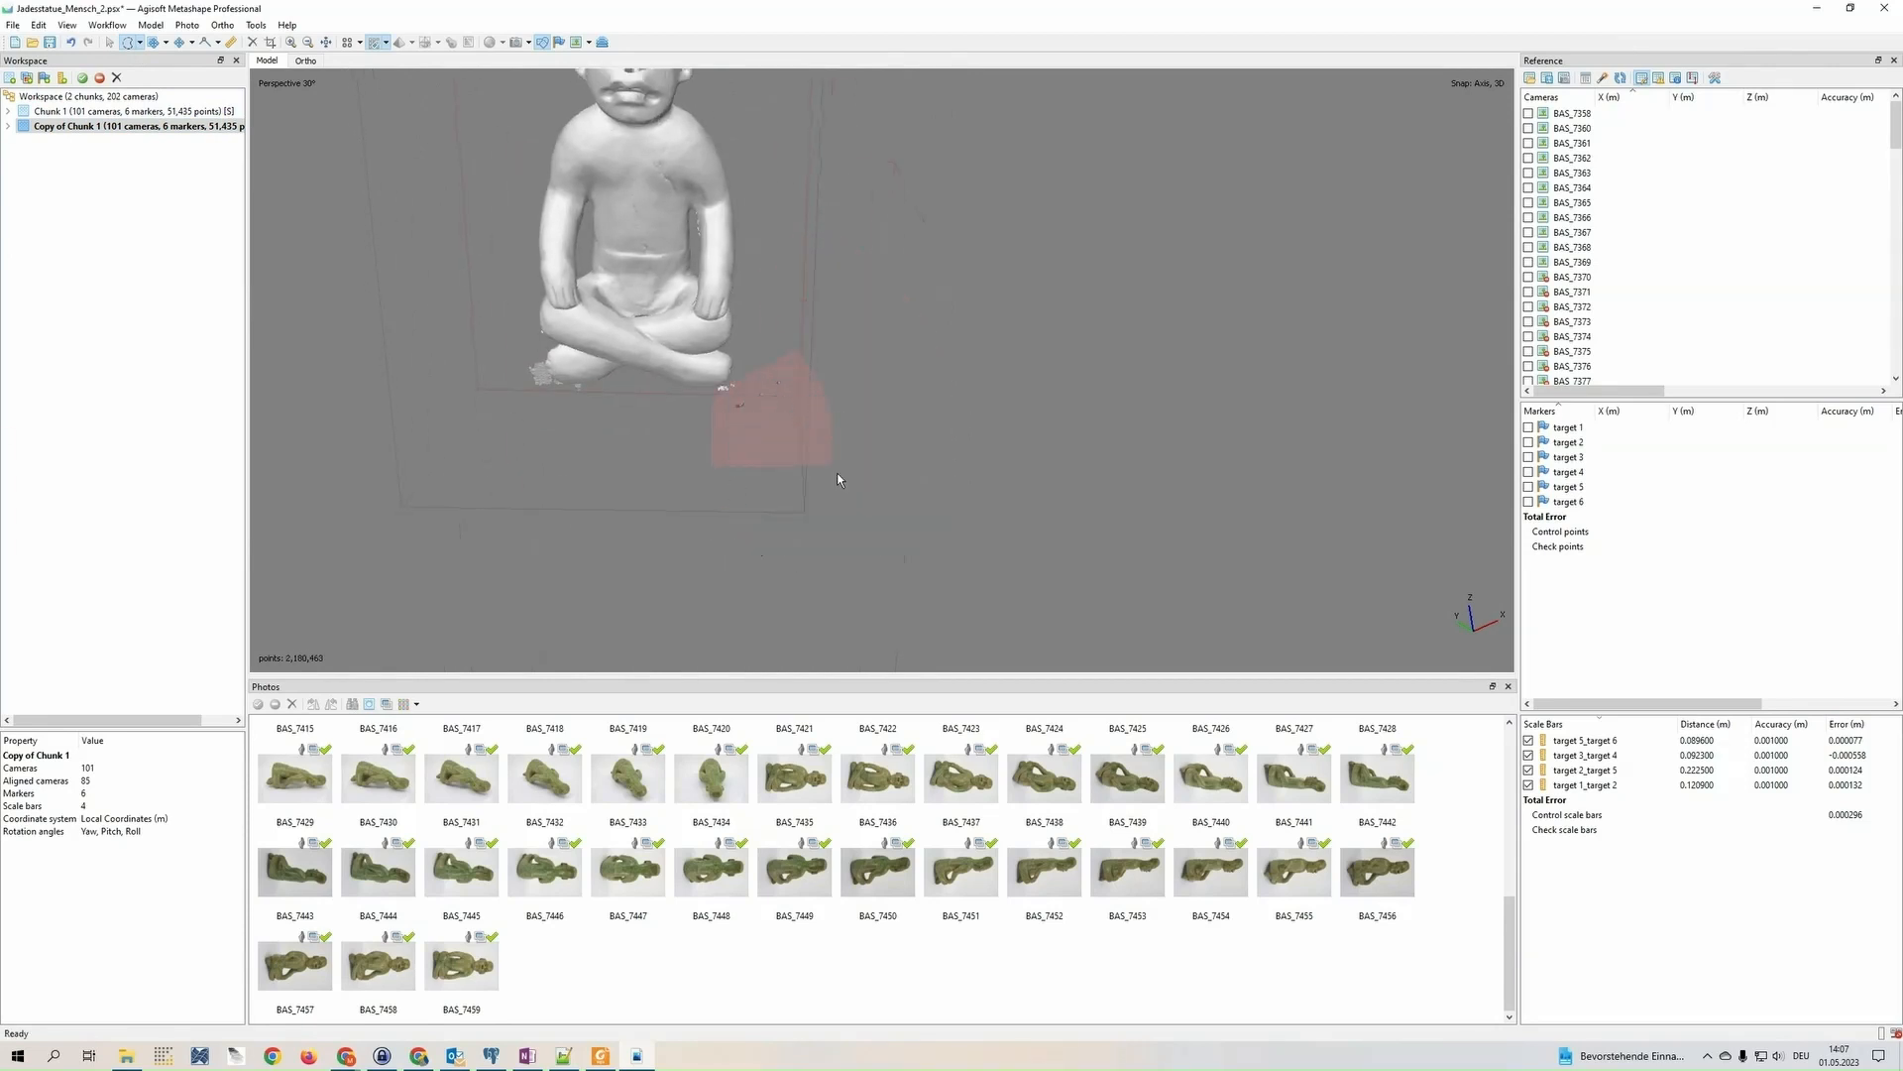
pyautogui.press('Delete')
# Delete the patches of leftover background points beside the statue's foot
pyautogui.scroll(8, 545, 431)
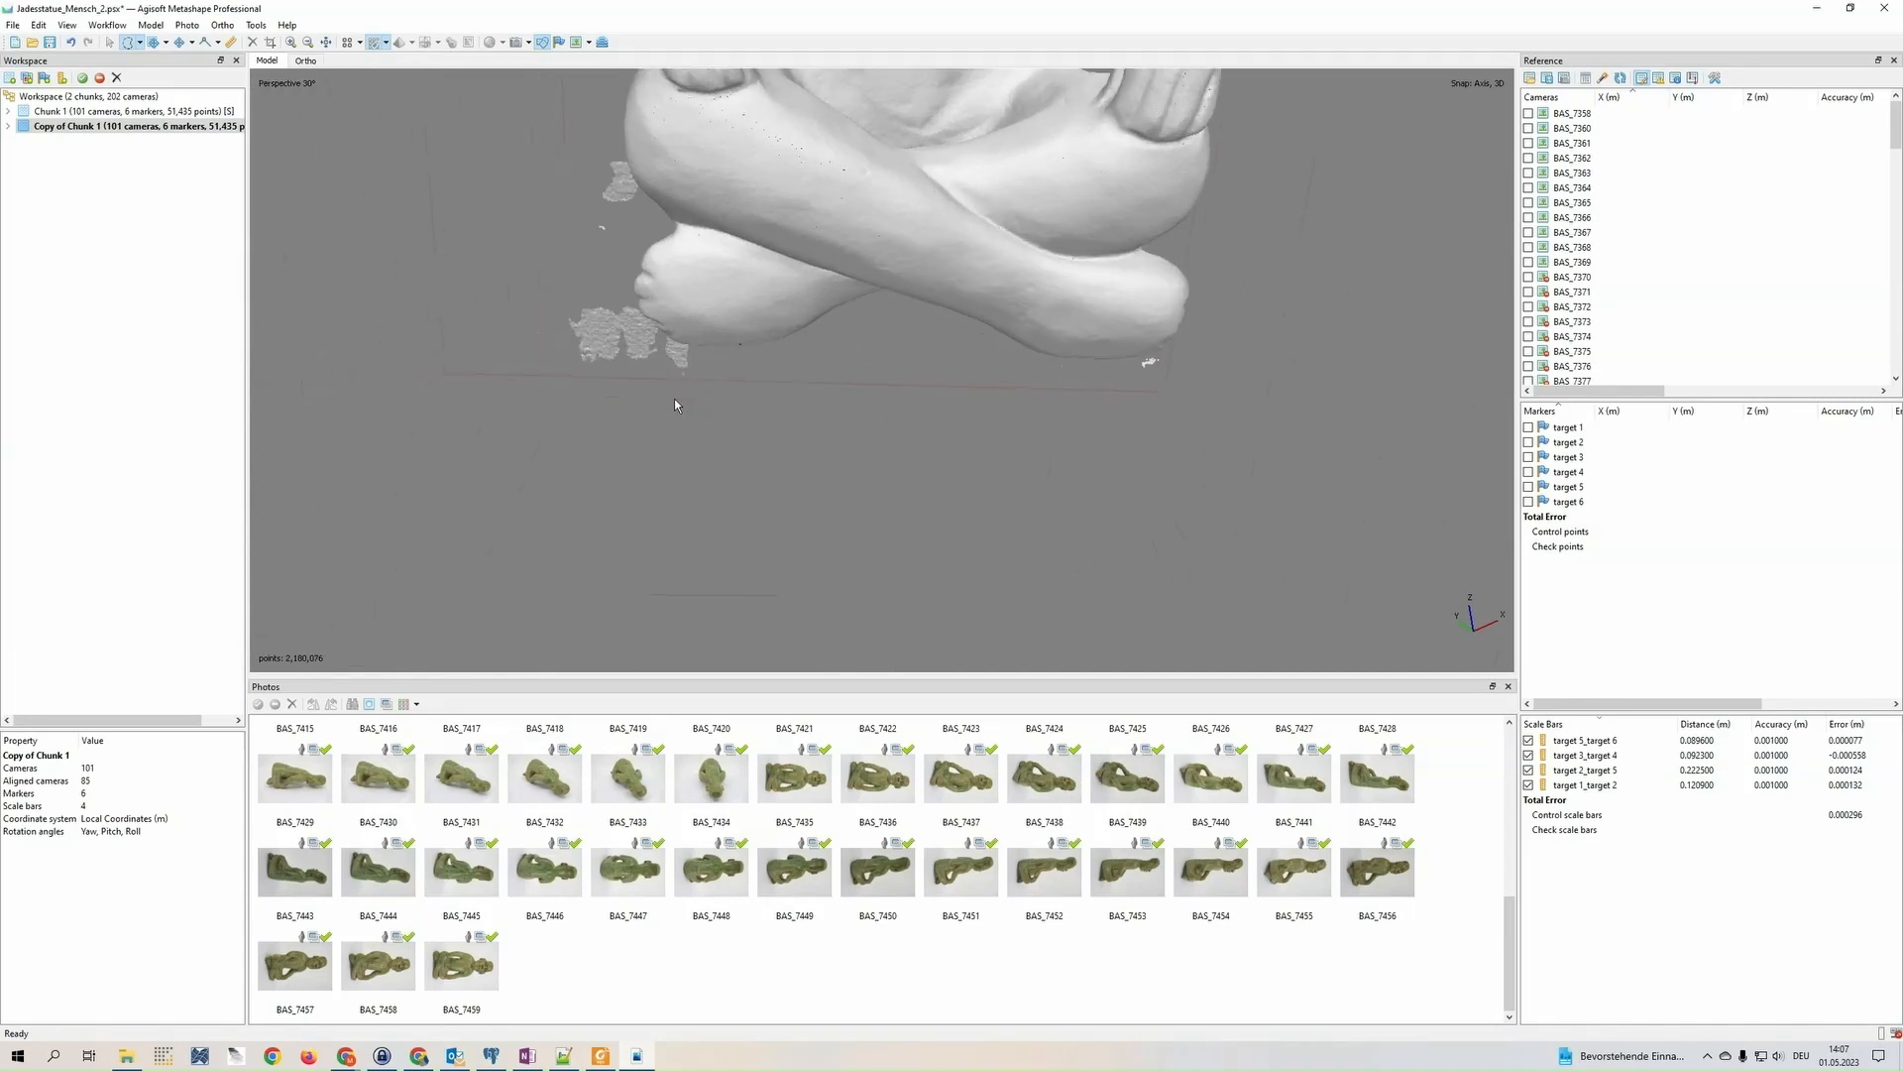
pyautogui.moveTo(829, 423); pyautogui.dragTo(1202, 461)
pyautogui.moveTo(973, 482)
pyautogui.mouseDown()
pyautogui.moveTo(1104, 337)
pyautogui.moveTo(977, 140)
pyautogui.moveTo(990, 412)
pyautogui.mouseUp()
pyautogui.press('Delete')
pyautogui.moveTo(990, 413); pyautogui.dragTo(466, 320, button='right')
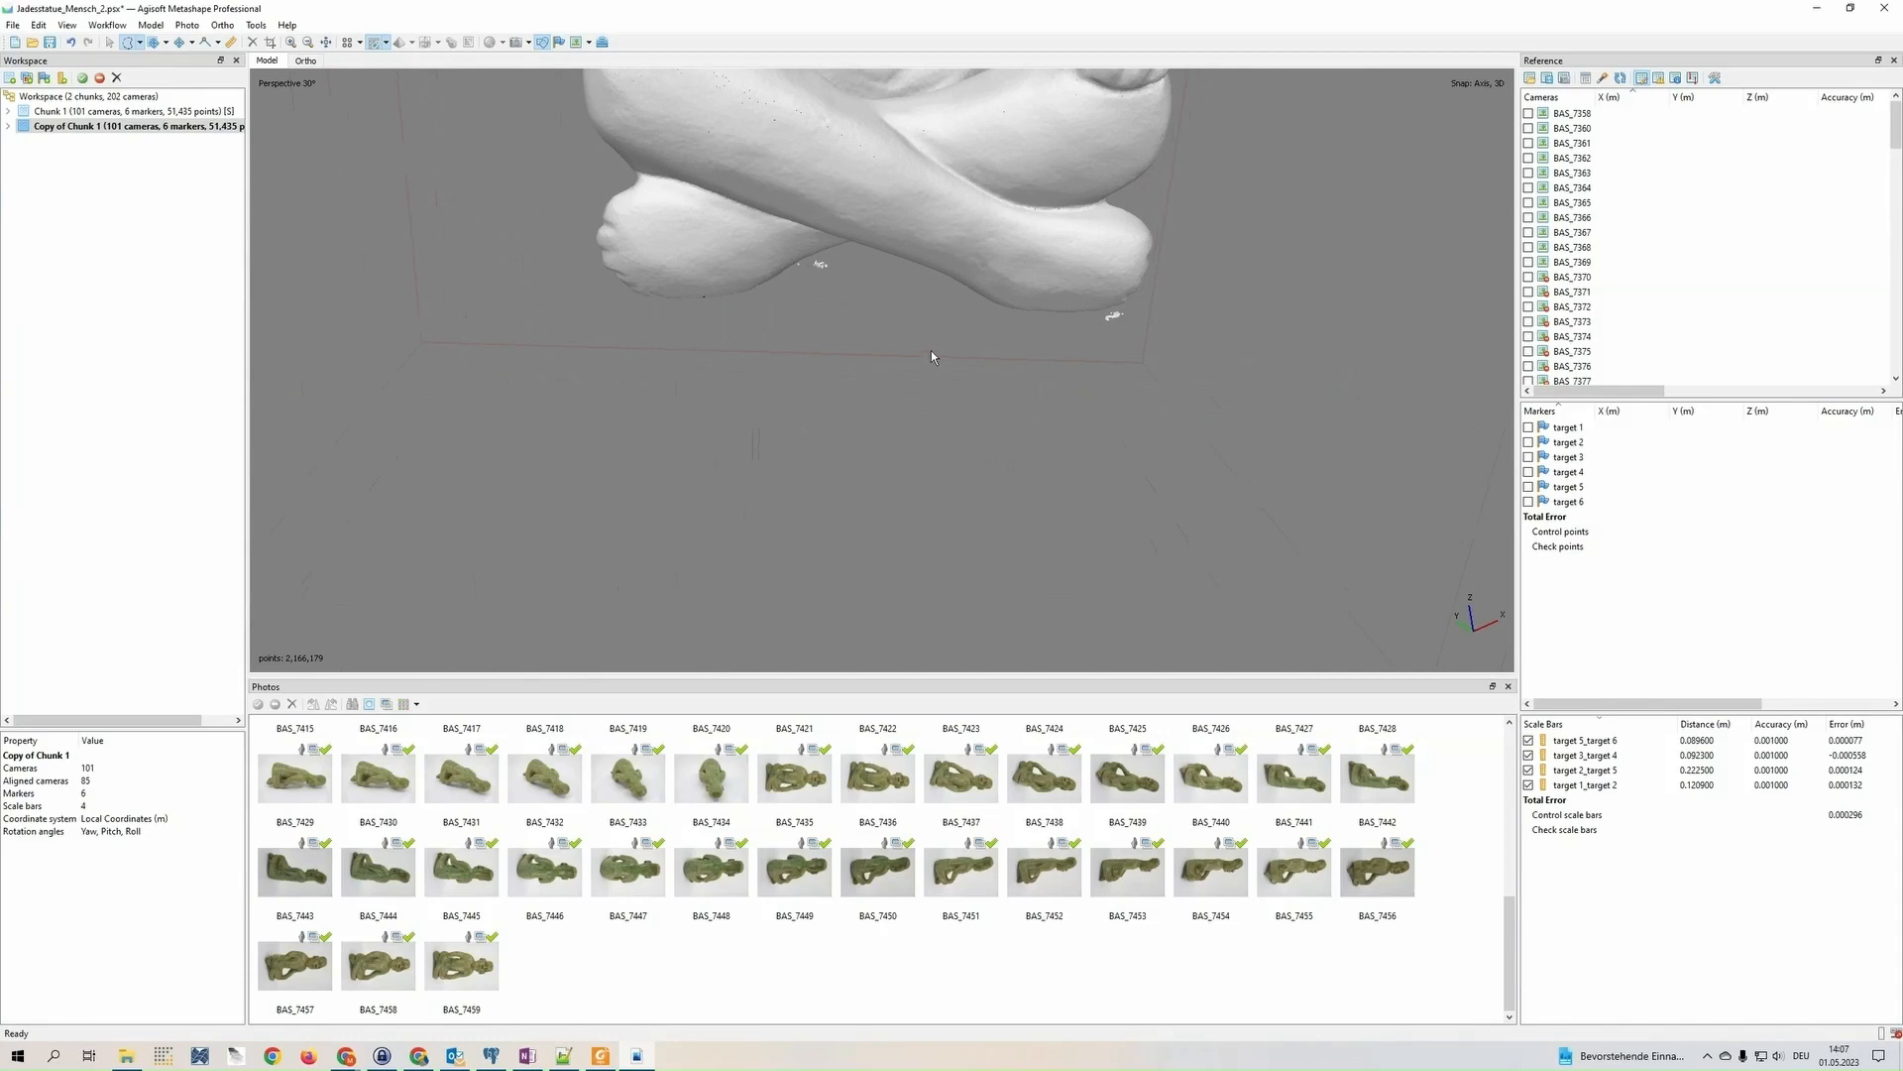
# Delete the small cluster of stray points beneath the statue's crossed legs, between the feet
pyautogui.scroll(3, 931, 349)
pyautogui.moveTo(810, 224); pyautogui.dragTo(831, 379)
pyautogui.press('Delete')
pyautogui.scroll(-5, 830, 387)
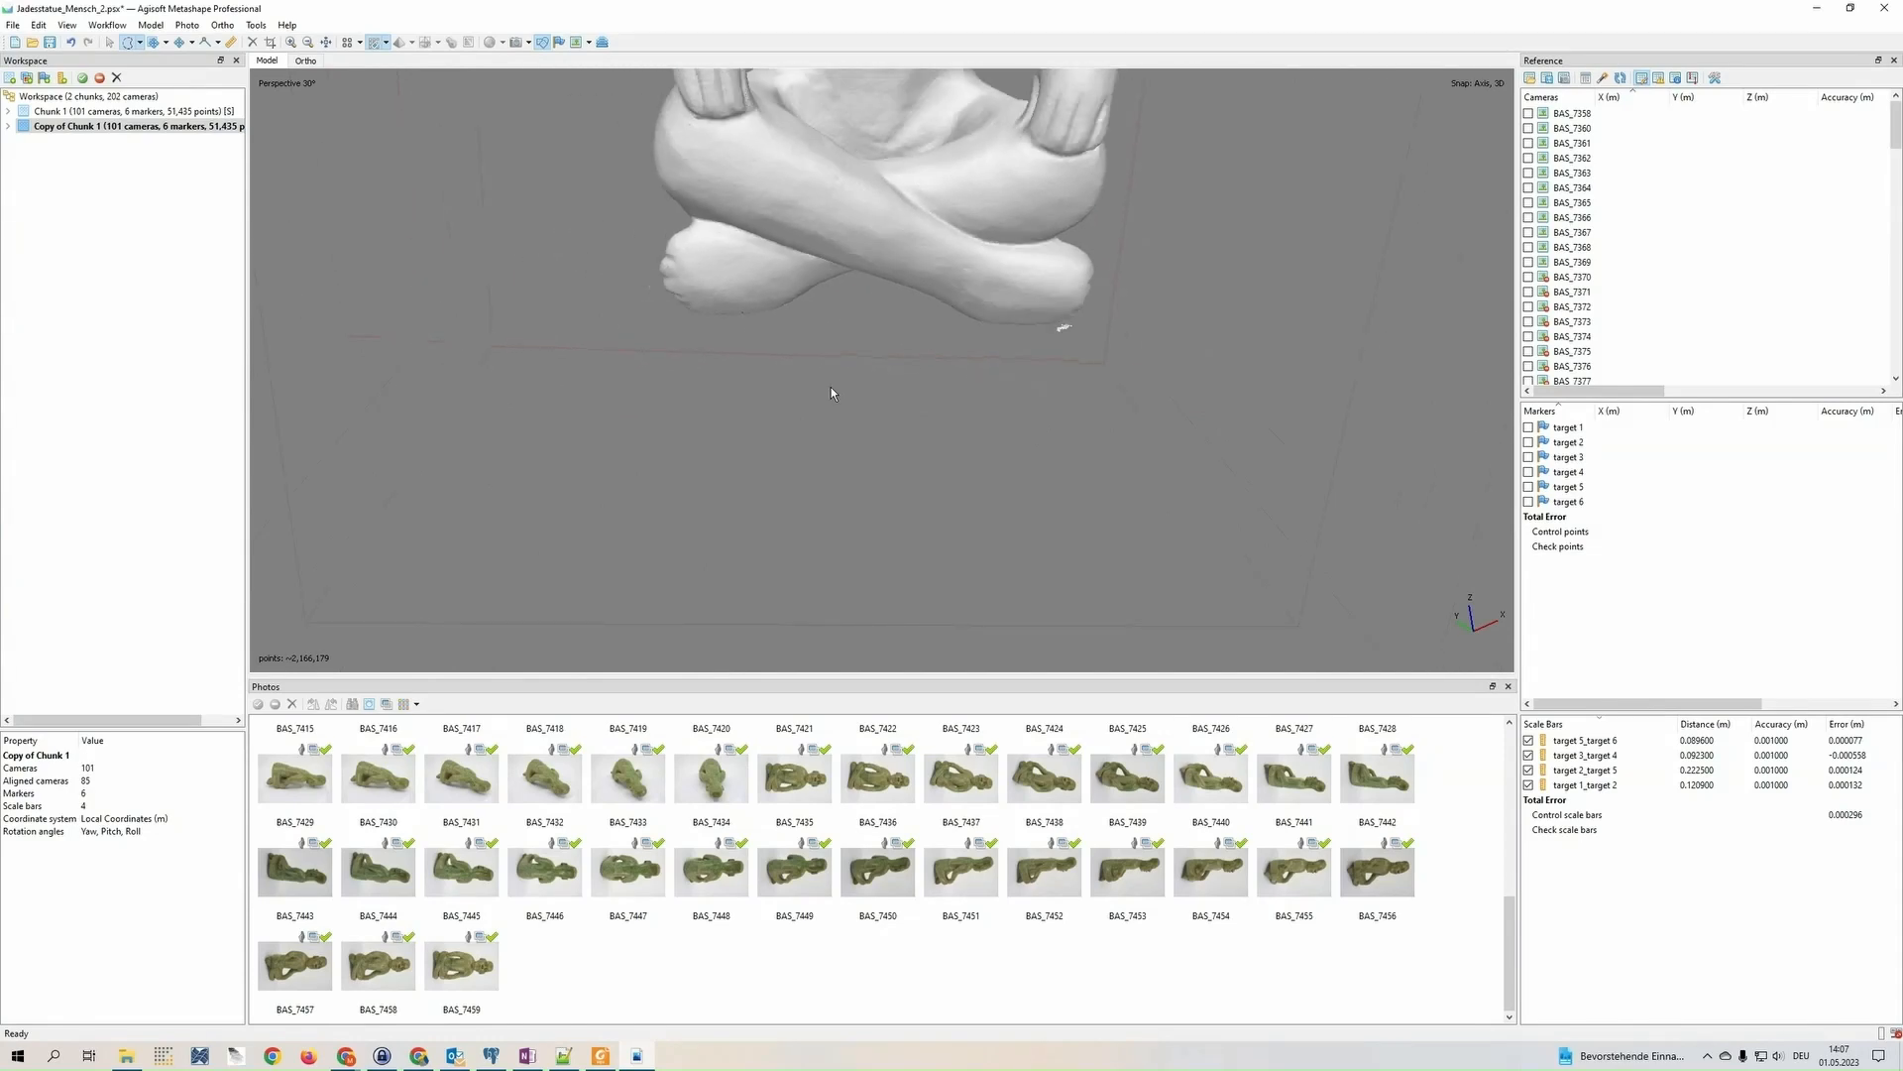
pyautogui.moveTo(843, 273); pyautogui.dragTo(728, 529, button='right')
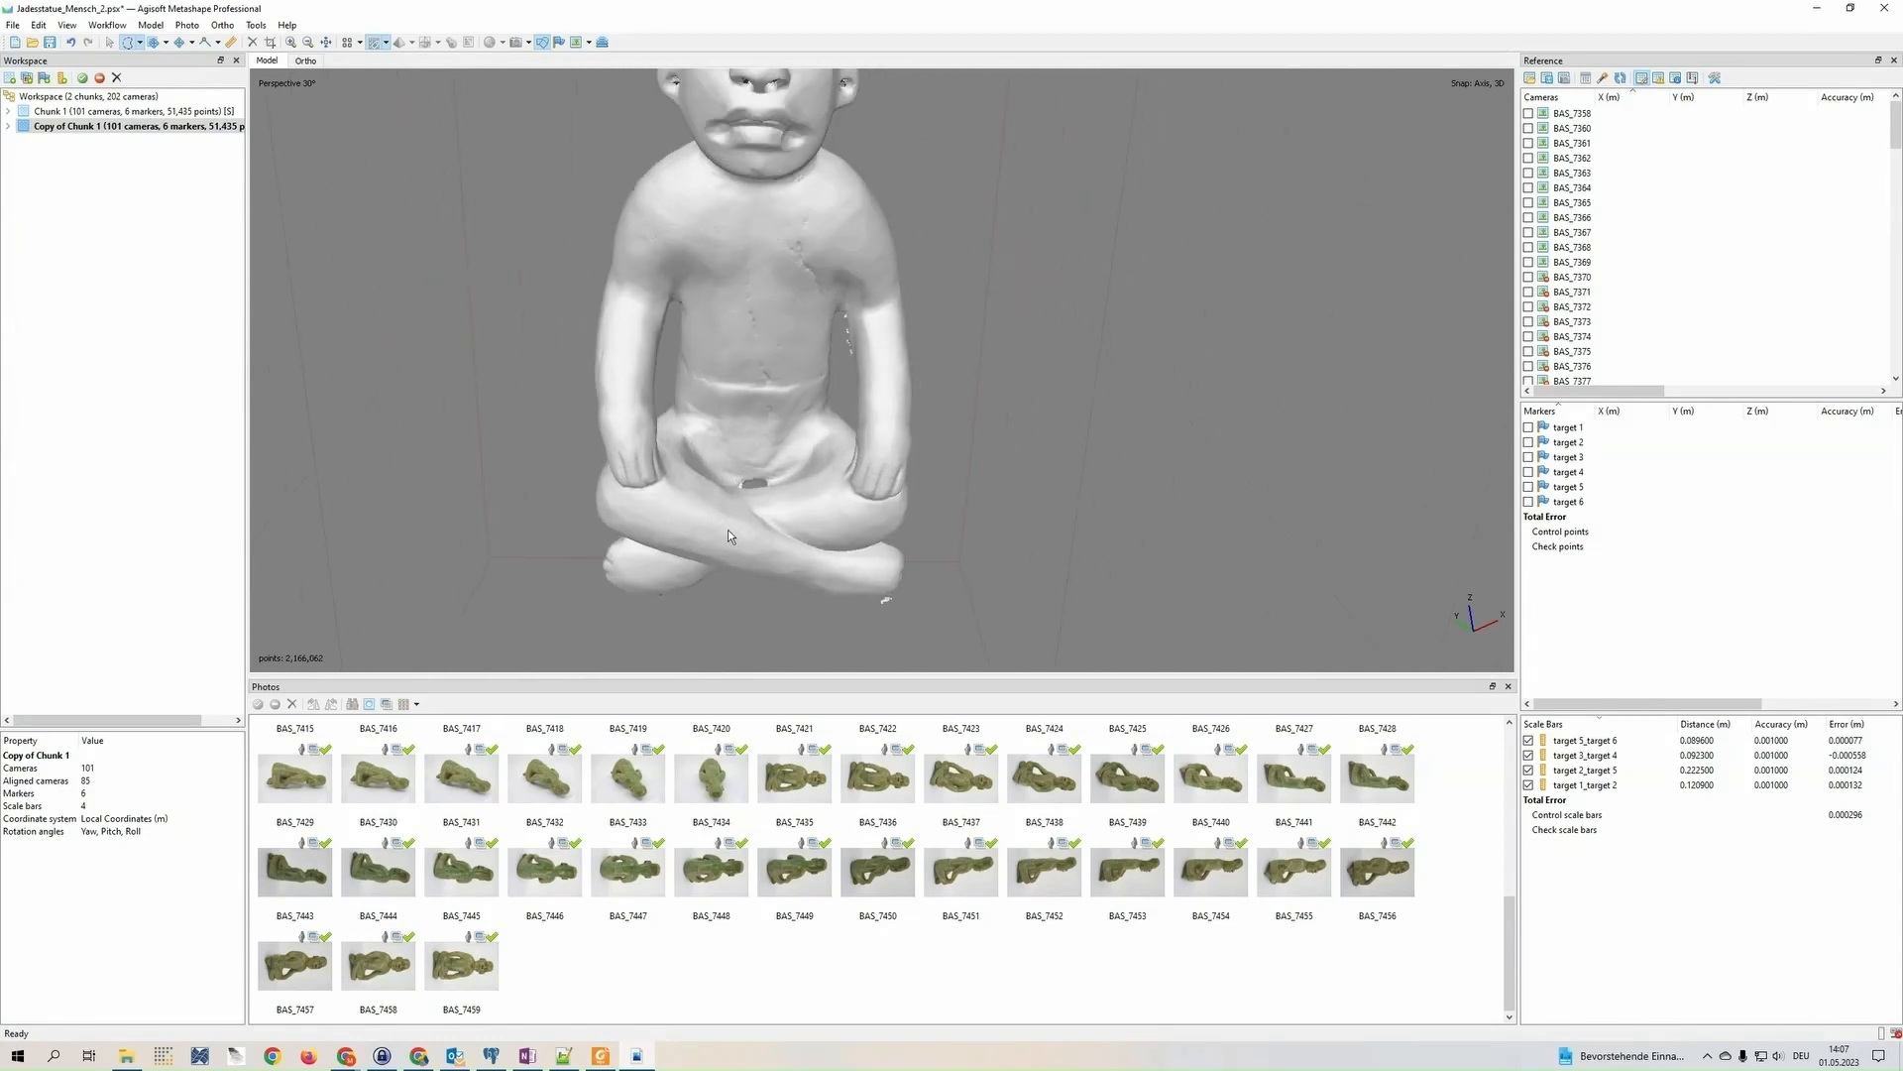
pyautogui.moveTo(743, 354); pyautogui.dragTo(747, 533, button='right')
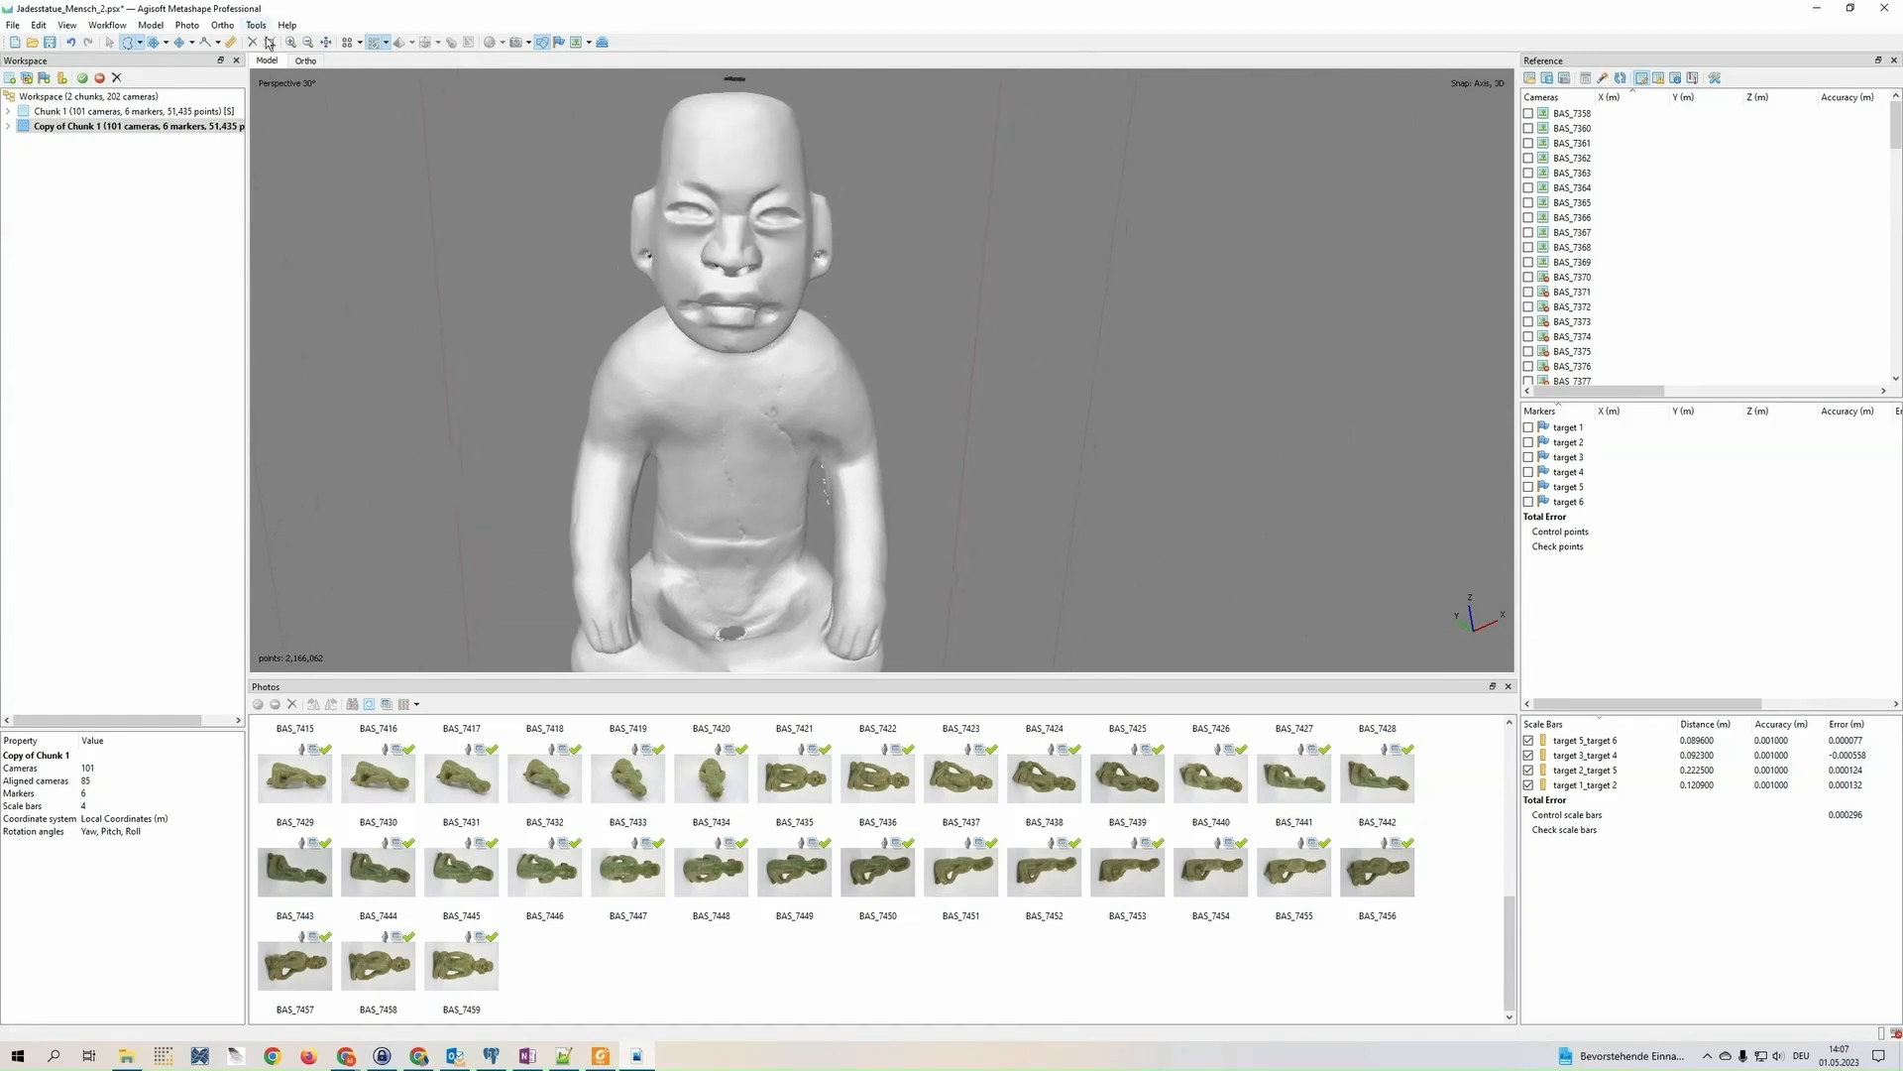
# Delete the remaining stray points floating around the statue using free-form selection
pyautogui.click(110, 42)
pyautogui.moveTo(855, 397); pyautogui.dragTo(839, 357)
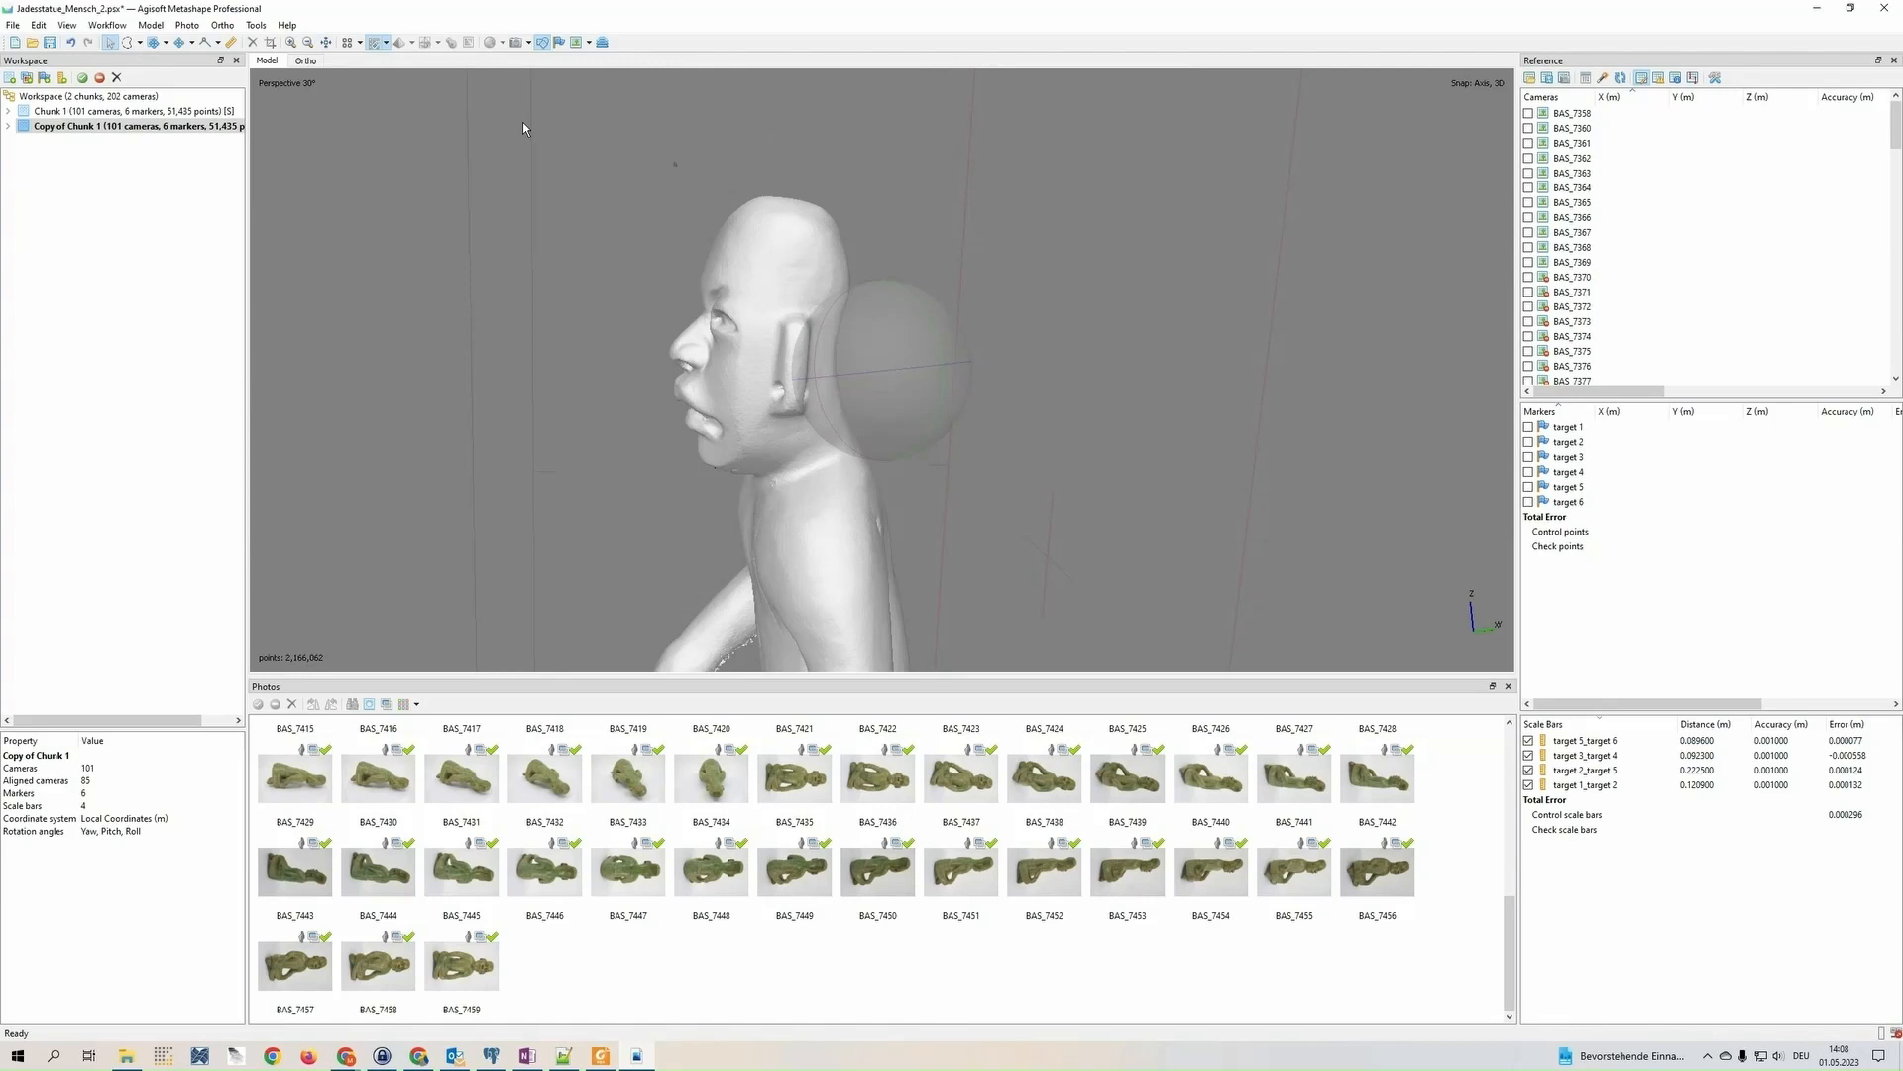
pyautogui.click(128, 42)
pyautogui.press('Delete')
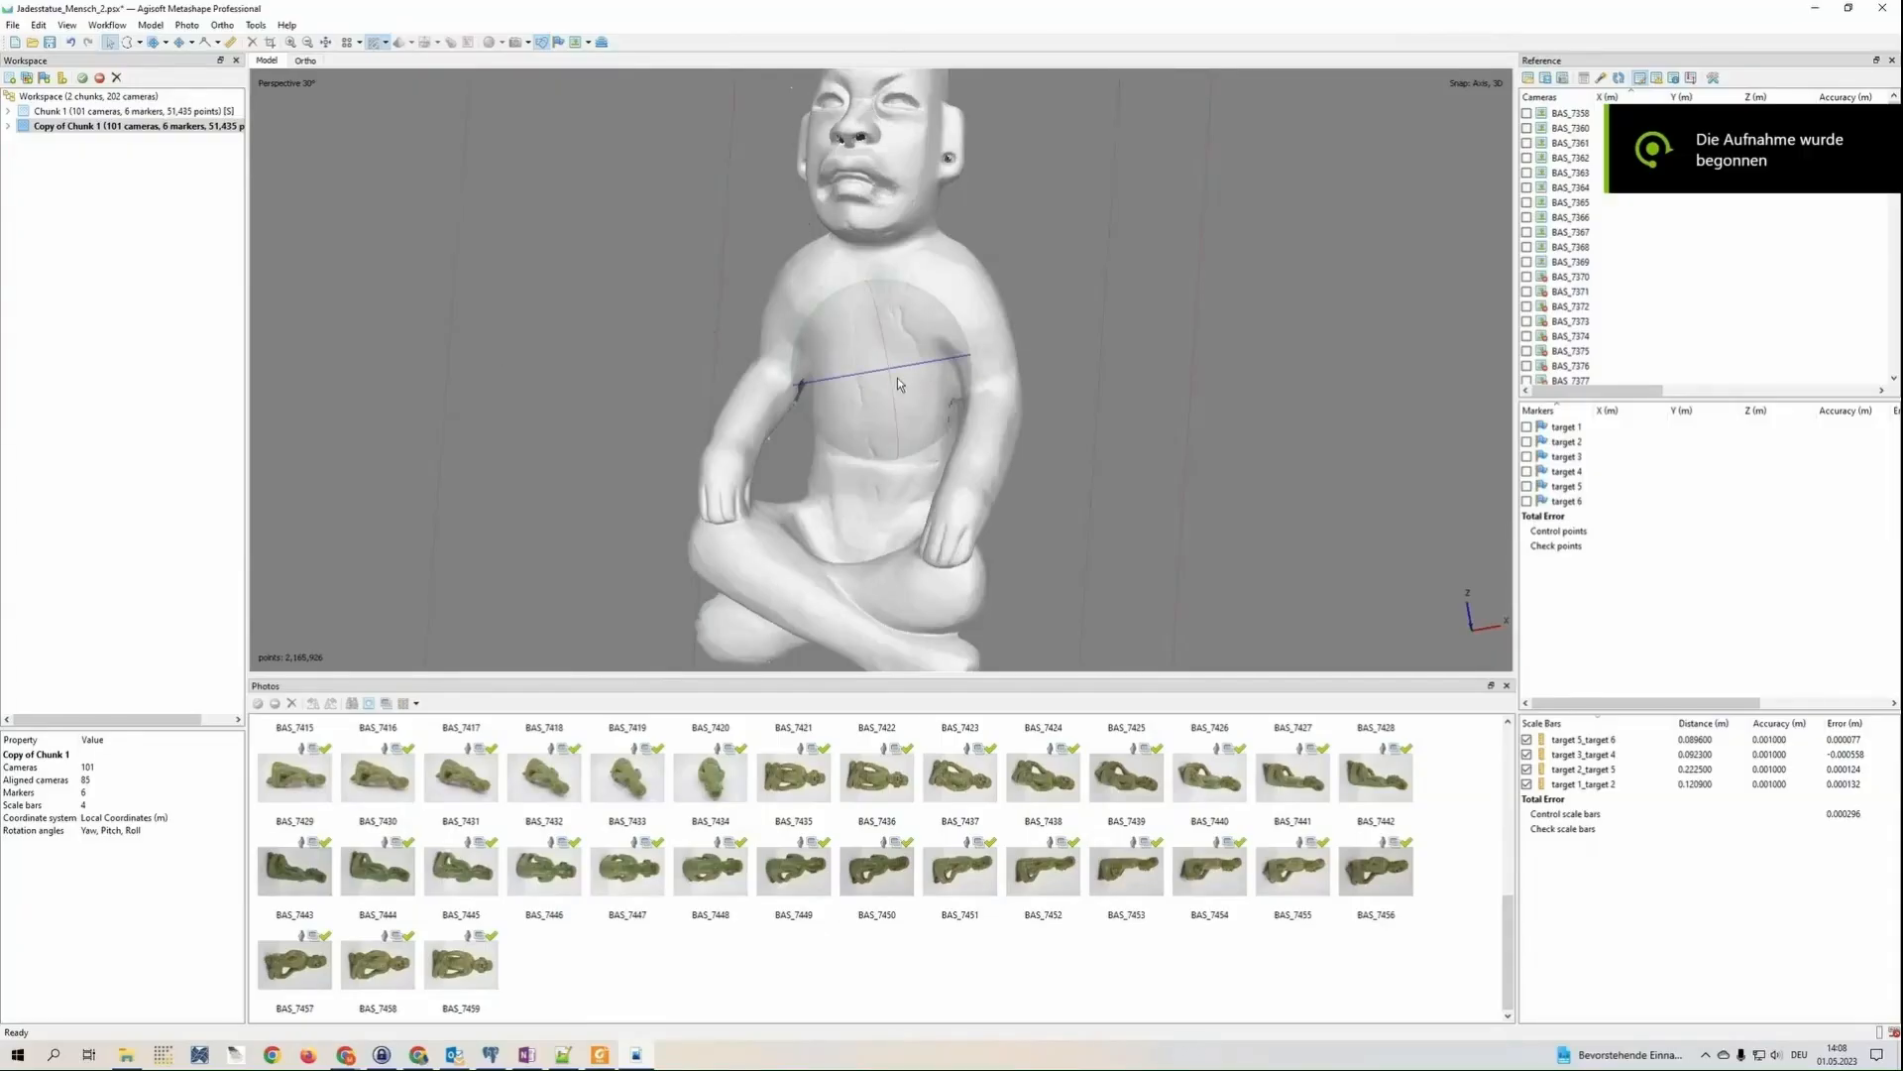
# Examine the cleaned dense cloud on the statue's torso, arms and head, both close up and from a distance
pyautogui.moveTo(896, 377)
pyautogui.mouseDown()
pyautogui.moveTo(946, 377)
pyautogui.moveTo(788, 381)
pyautogui.moveTo(906, 392)
pyautogui.mouseUp()
pyautogui.scroll(10, 906, 392)
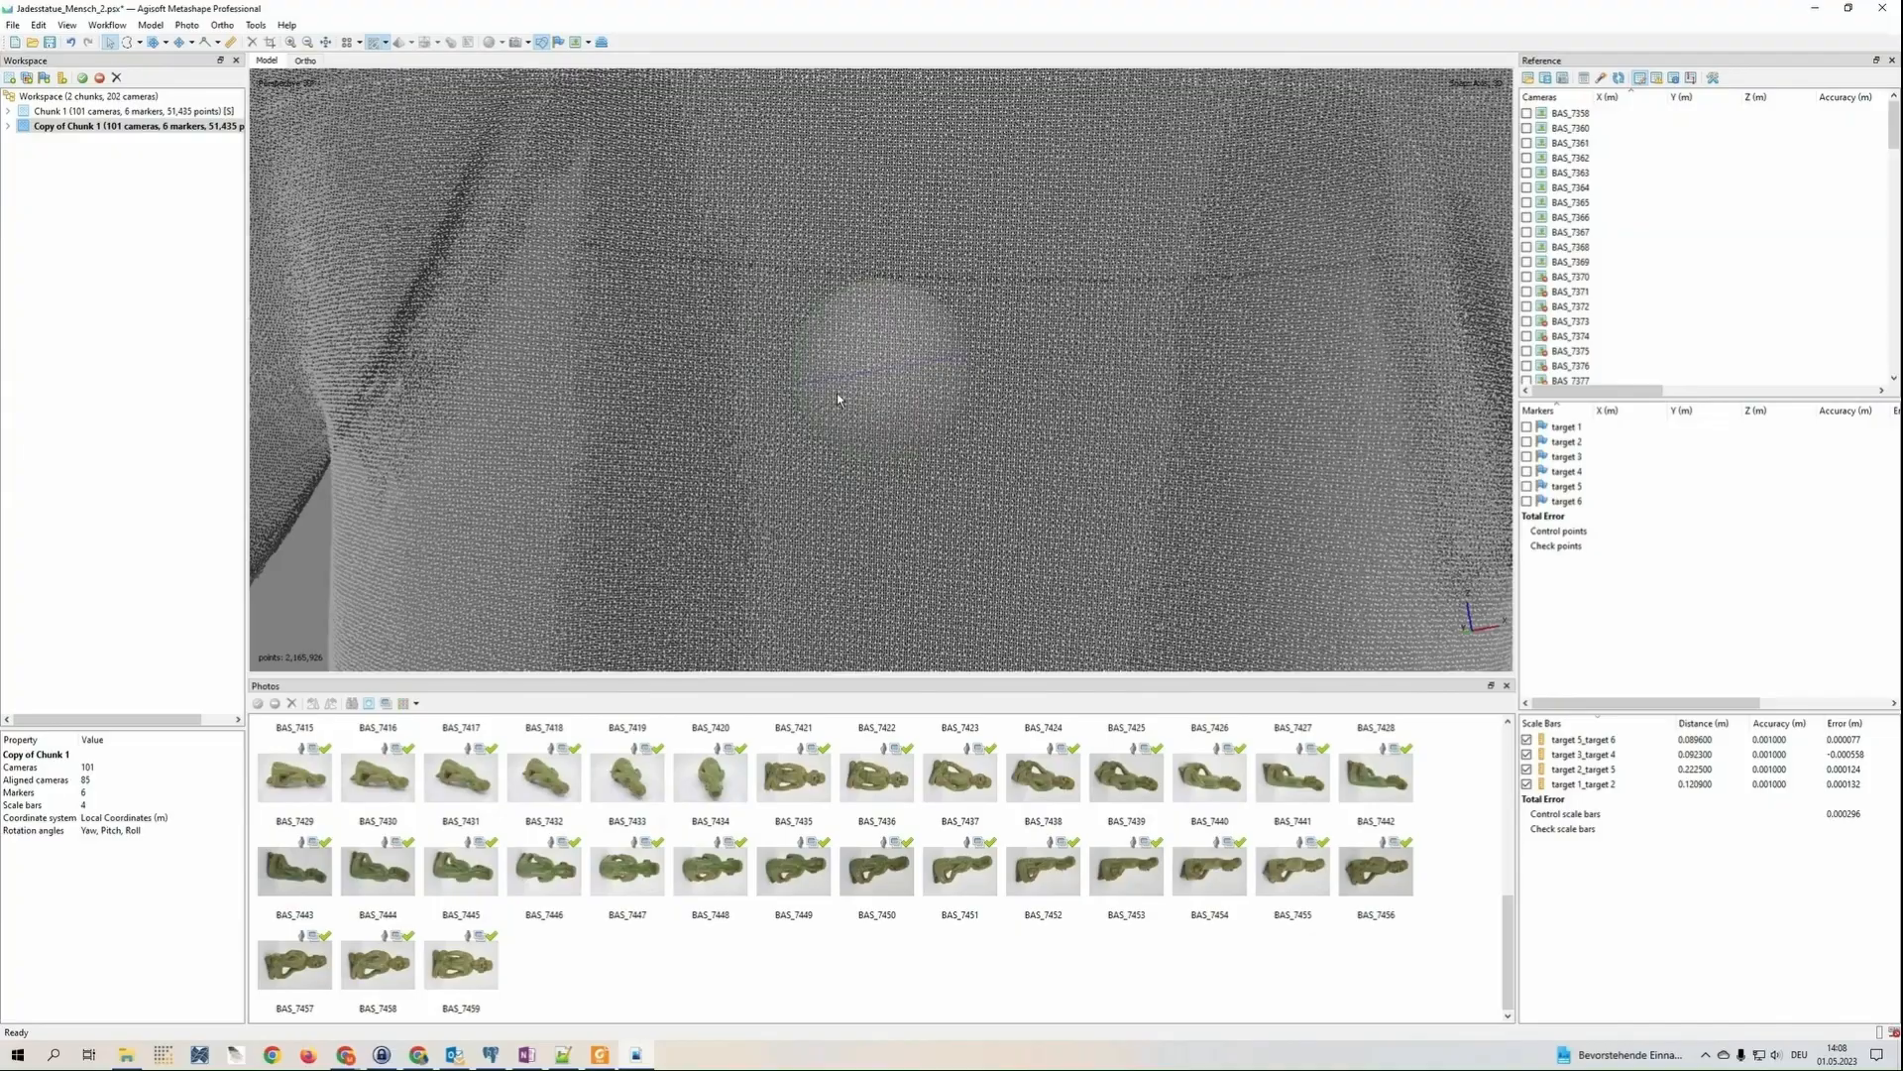
pyautogui.moveTo(882, 409)
pyautogui.mouseDown()
pyautogui.moveTo(883, 345)
pyautogui.moveTo(883, 390)
pyautogui.mouseUp()
pyautogui.scroll(-3, 882, 388)
pyautogui.scroll(-4, 885, 394)
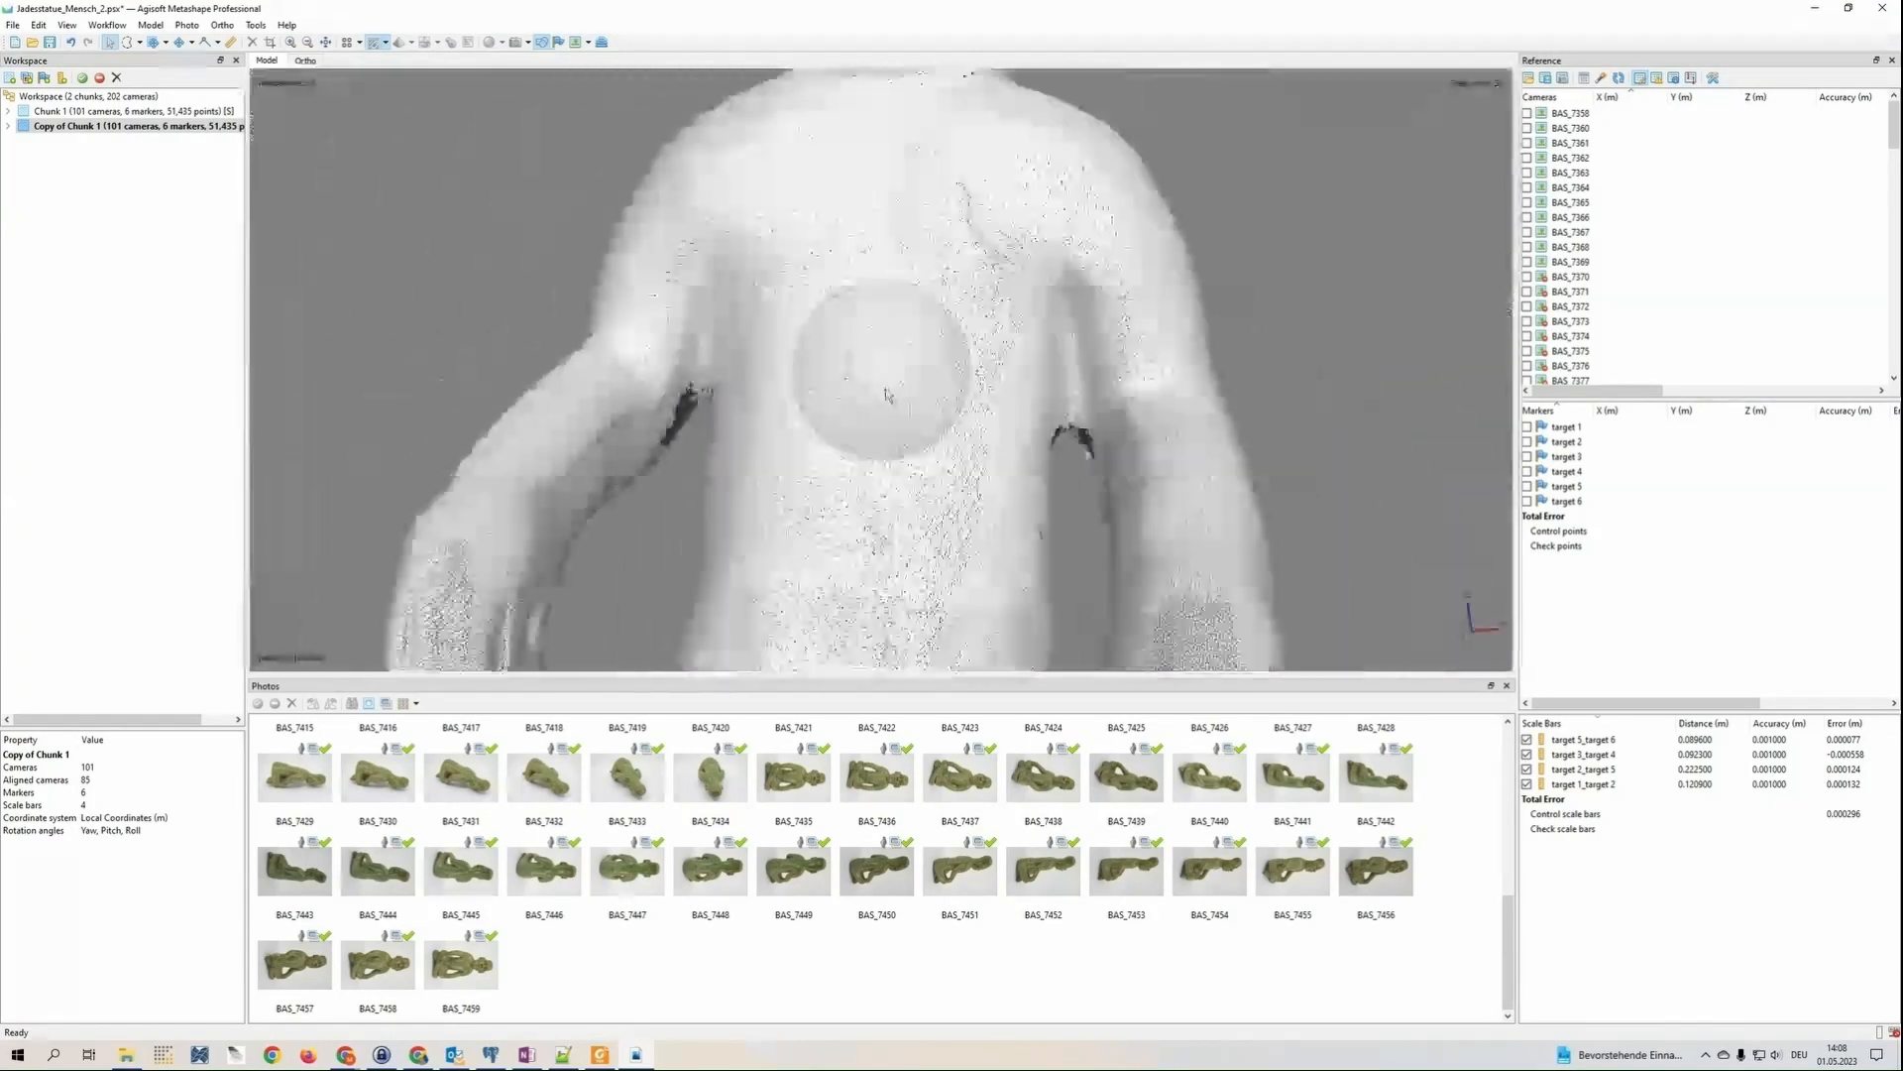
pyautogui.scroll(2, 907, 414)
pyautogui.scroll(-5, 908, 418)
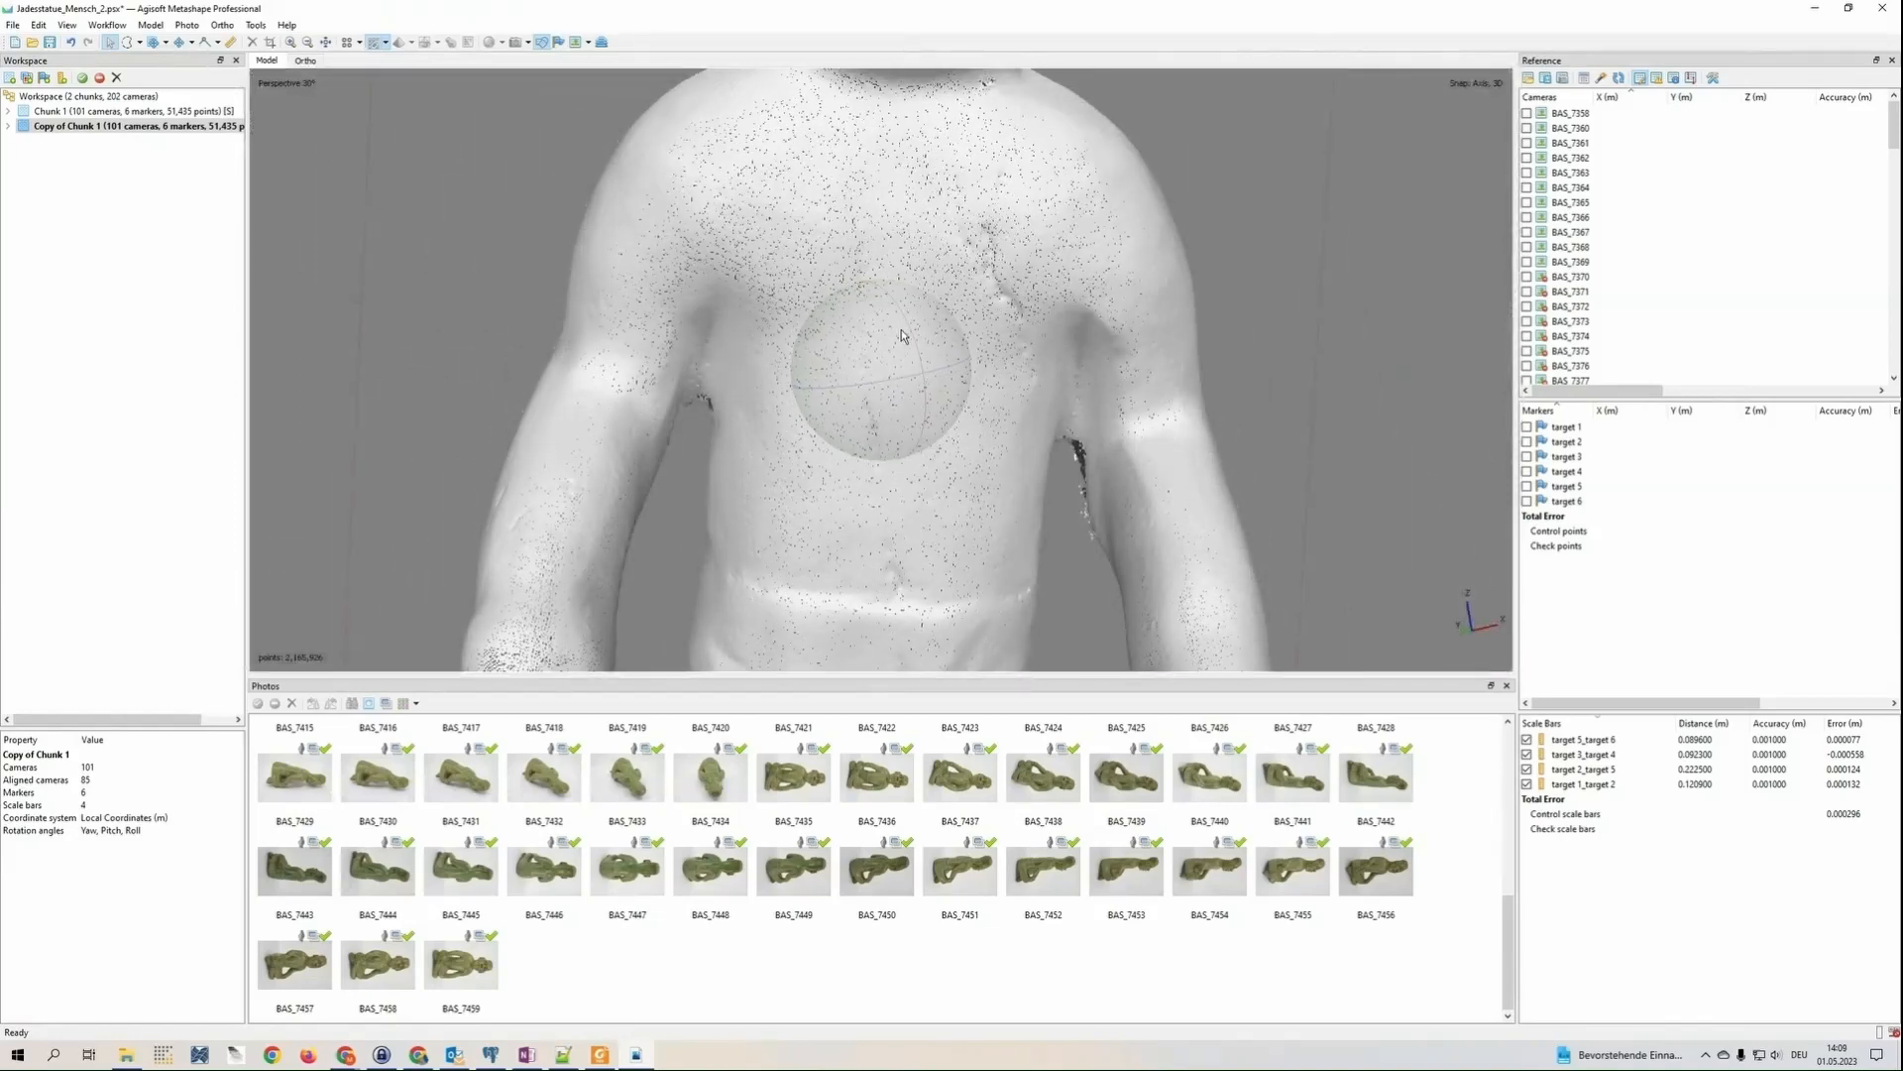
pyautogui.moveTo(891, 399)
pyautogui.mouseDown()
pyautogui.moveTo(1013, 396)
pyautogui.moveTo(959, 369)
pyautogui.moveTo(971, 354)
pyautogui.moveTo(830, 386)
pyautogui.moveTo(876, 333)
pyautogui.moveTo(890, 343)
pyautogui.moveTo(829, 347)
pyautogui.moveTo(895, 396)
pyautogui.moveTo(890, 349)
pyautogui.moveTo(895, 389)
pyautogui.mouseUp()
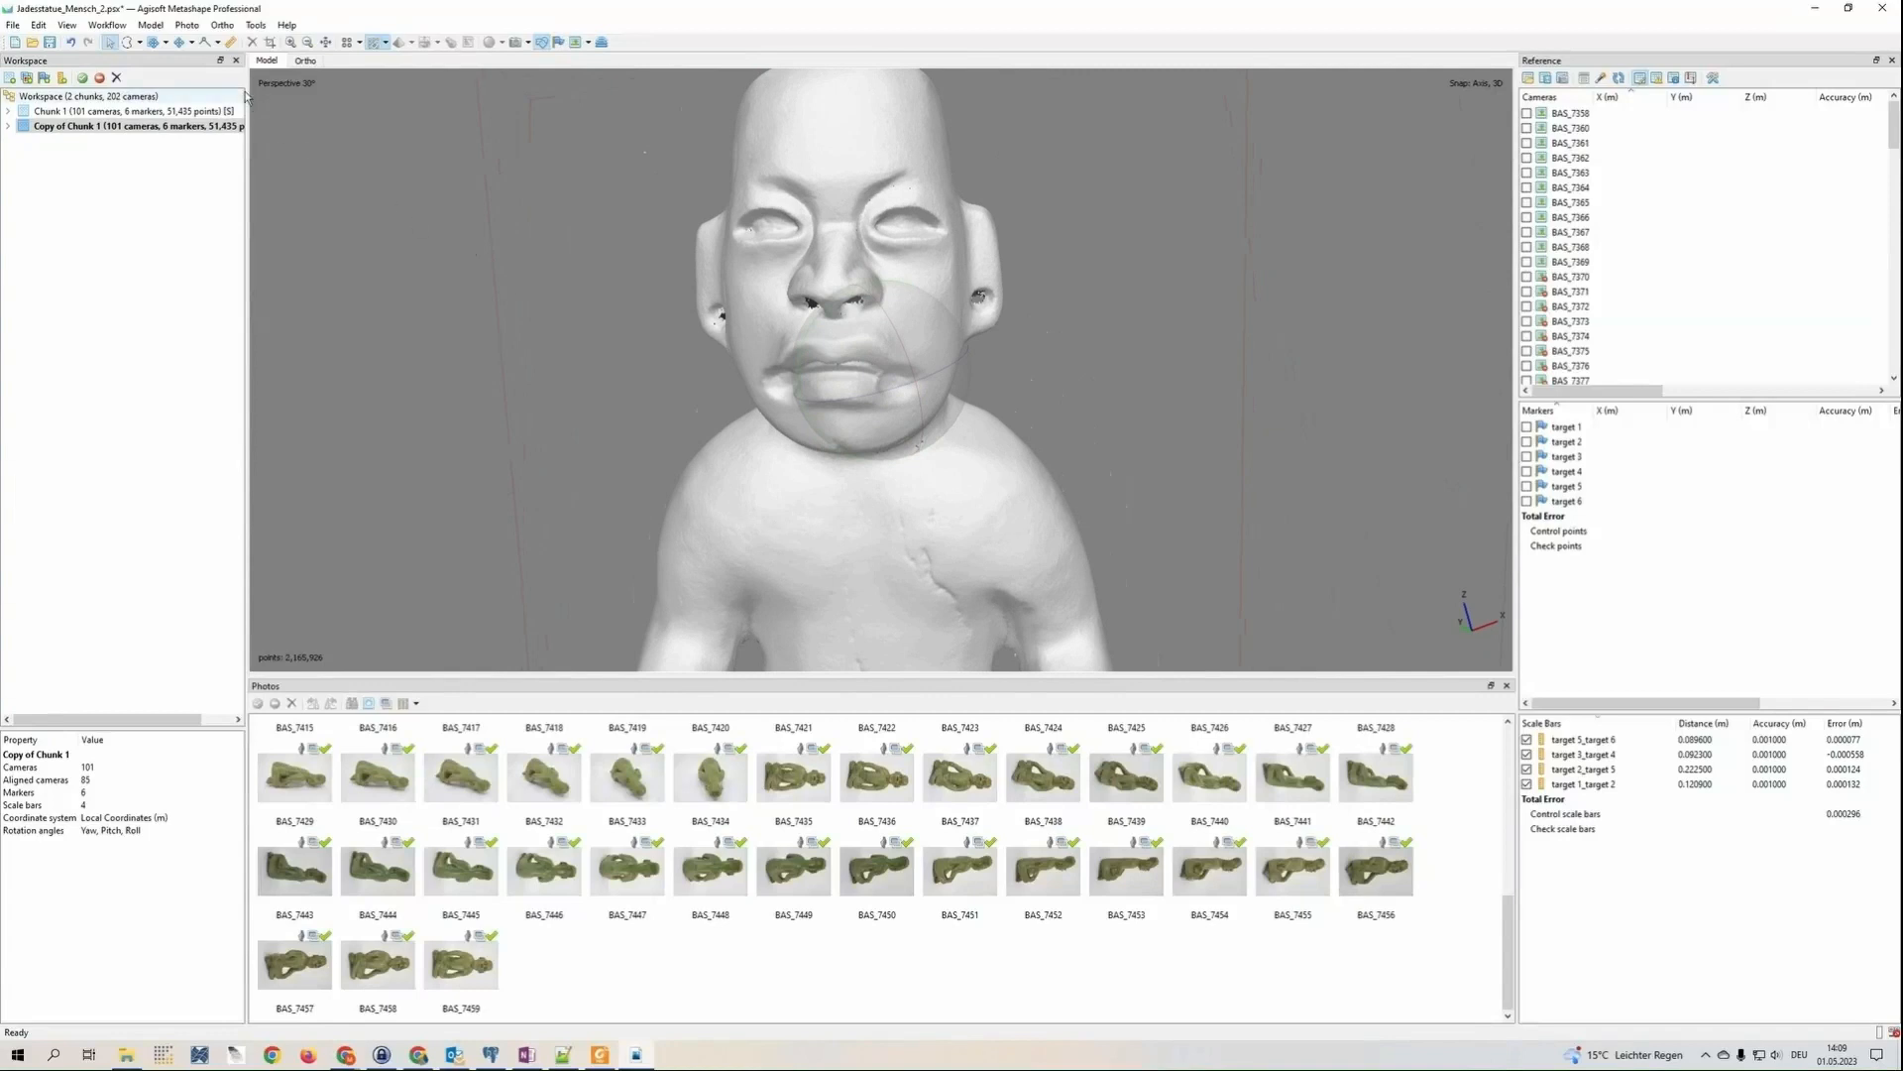
# Set up a mesh build from the dense cloud with Arbitrary (3D) surface type and High face count, and show the advanced options
pyautogui.click(116, 28)
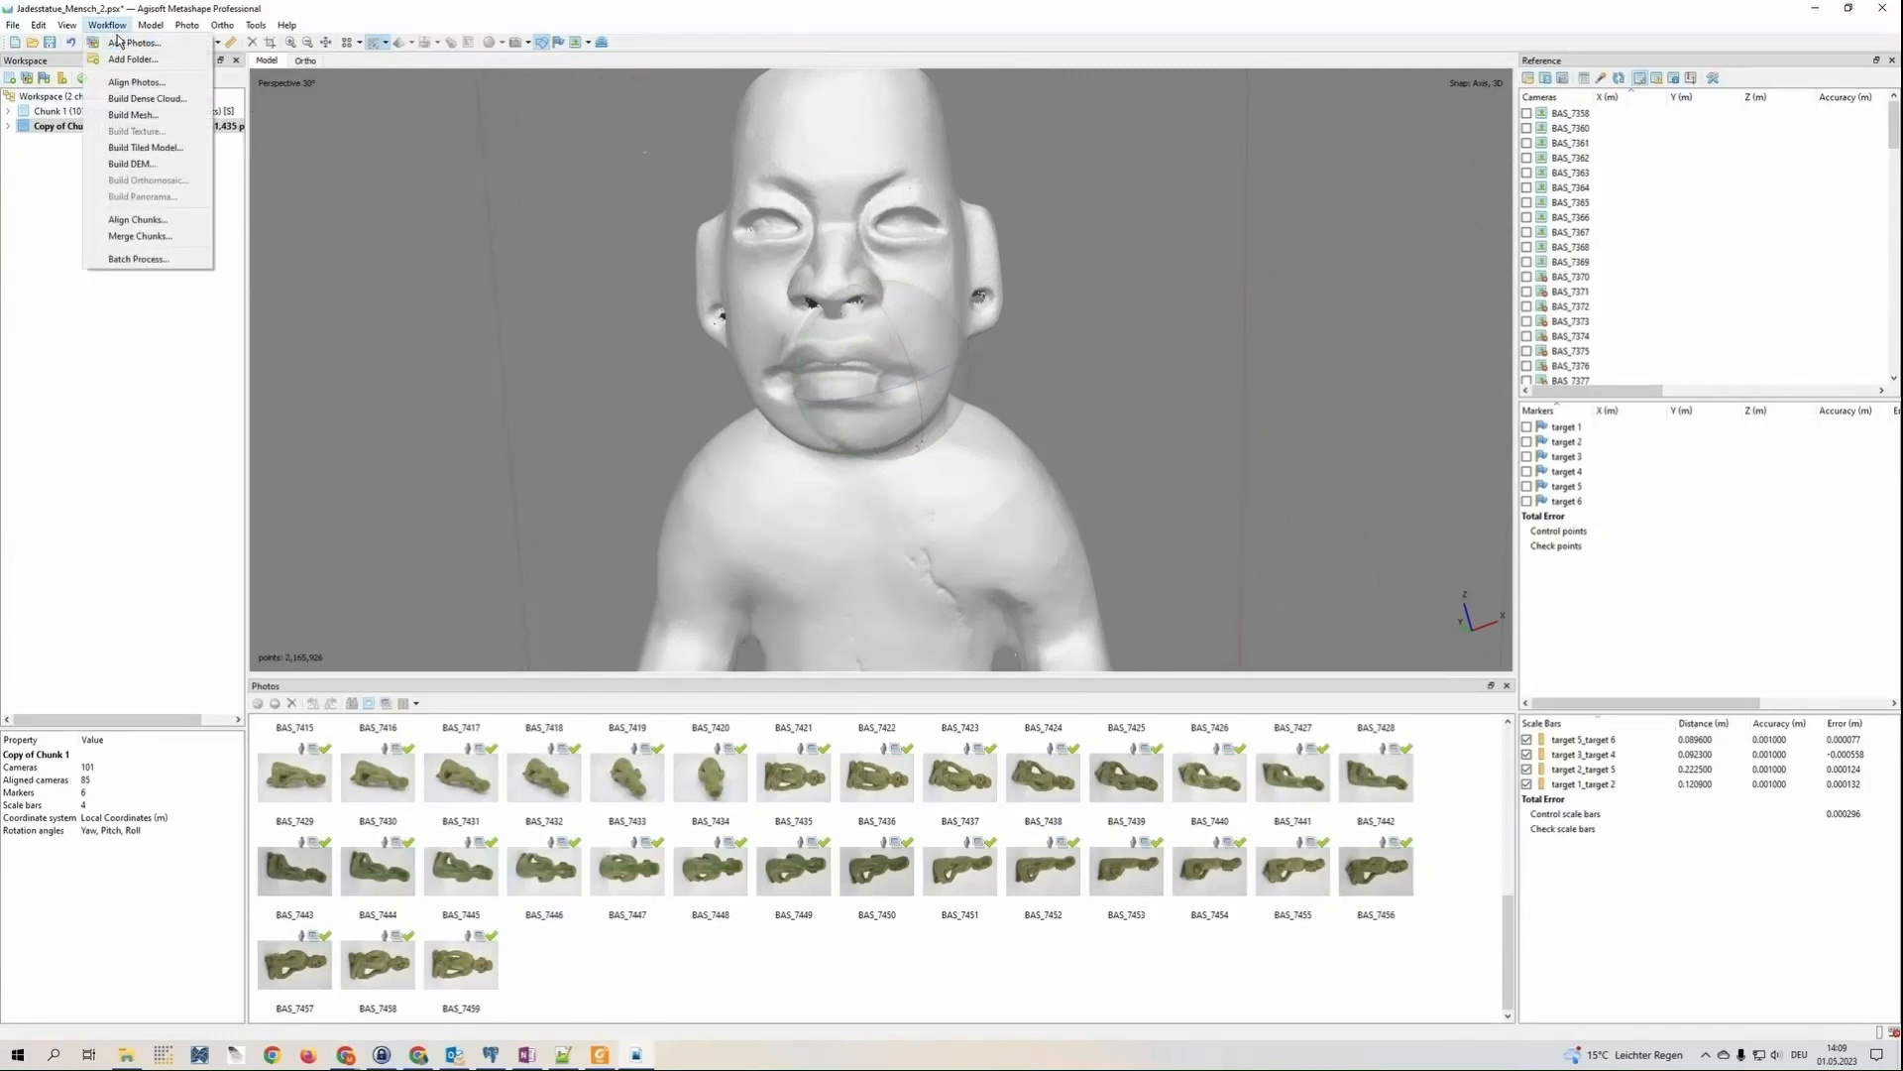
pyautogui.click(149, 122)
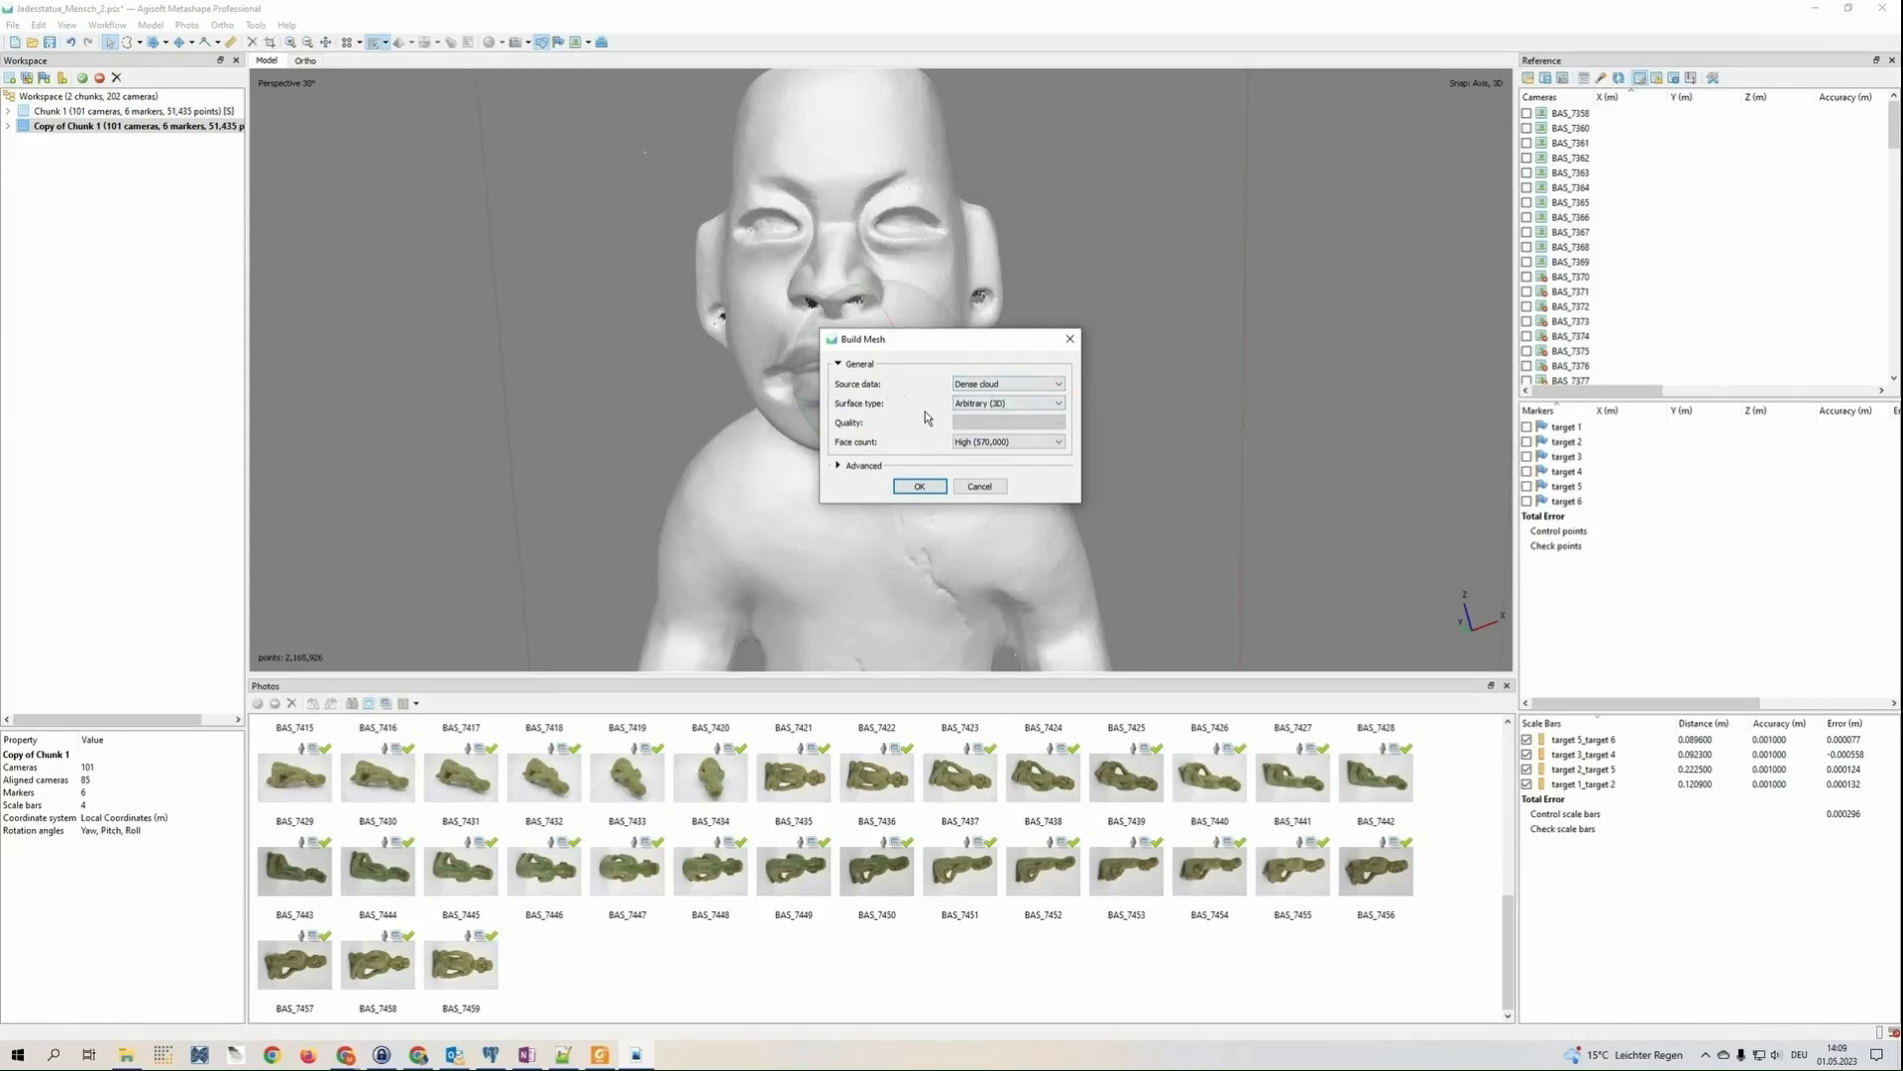
pyautogui.click(1007, 408)
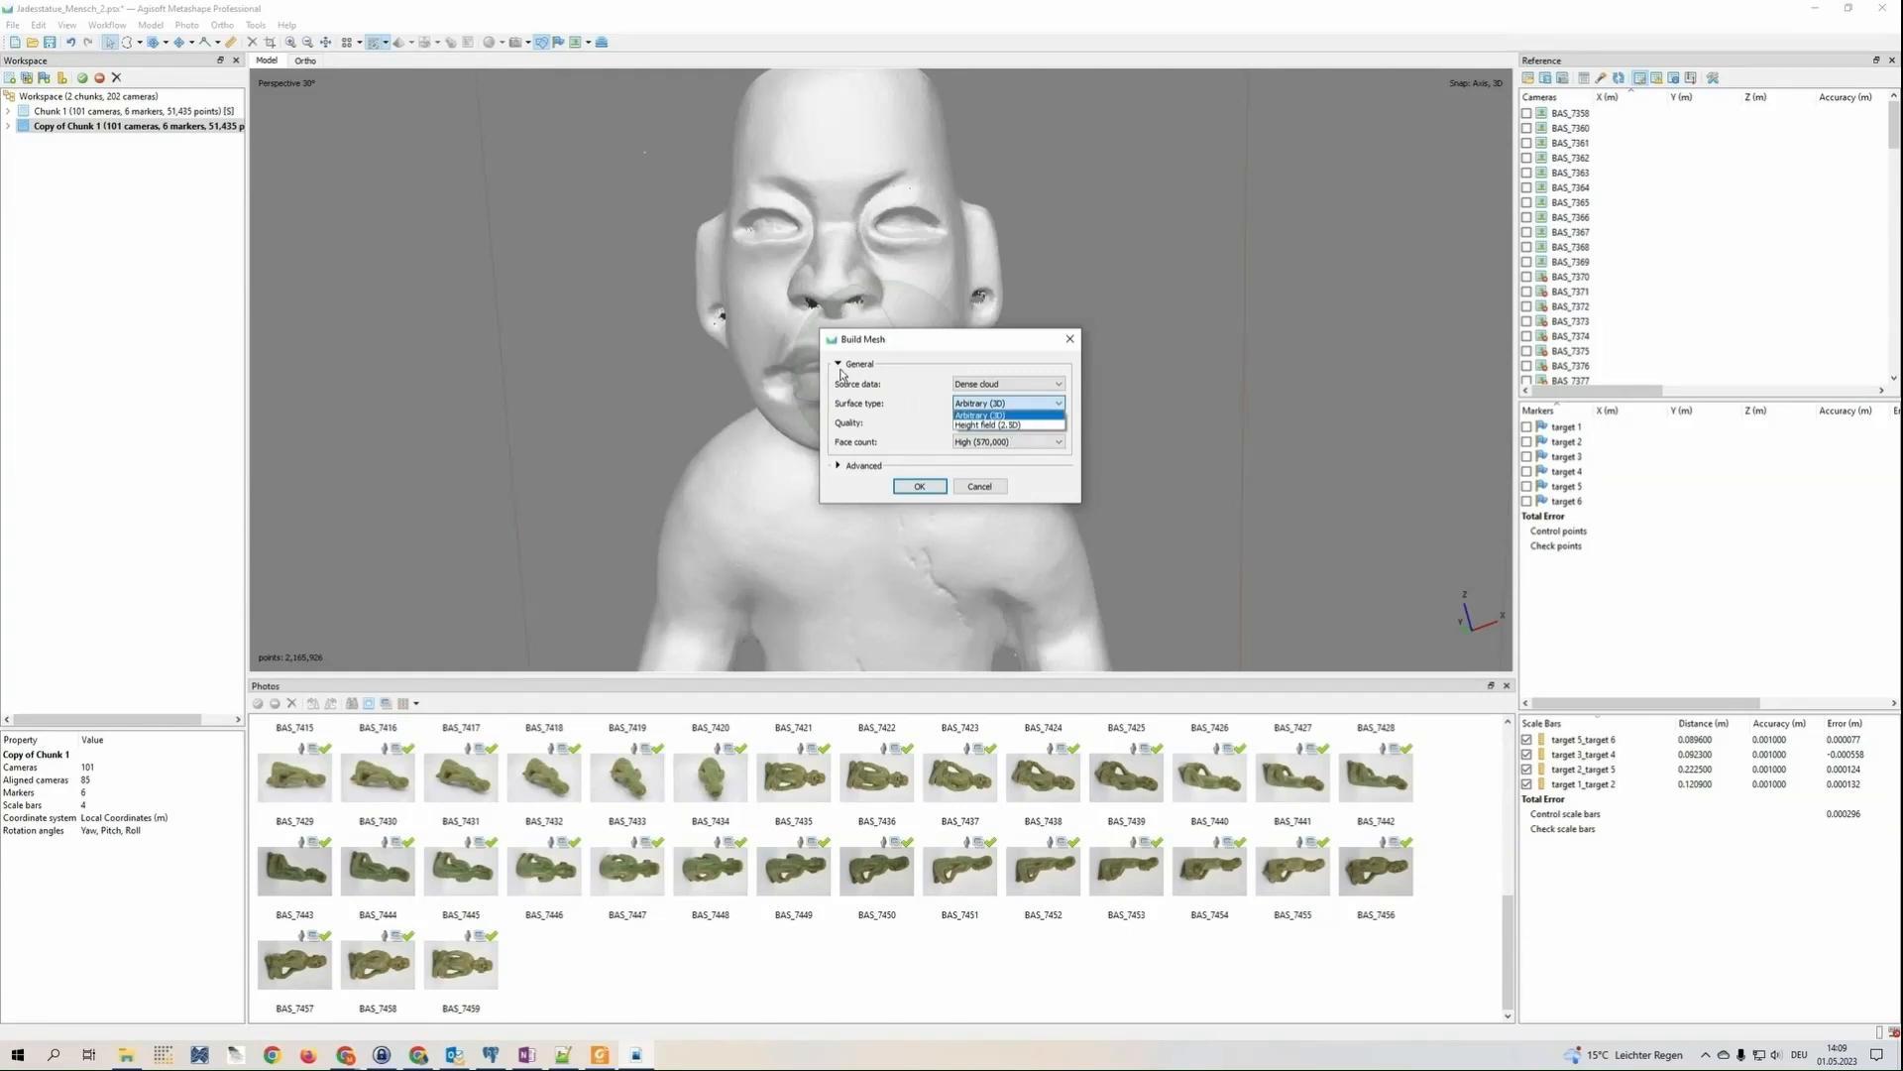
pyautogui.click(991, 414)
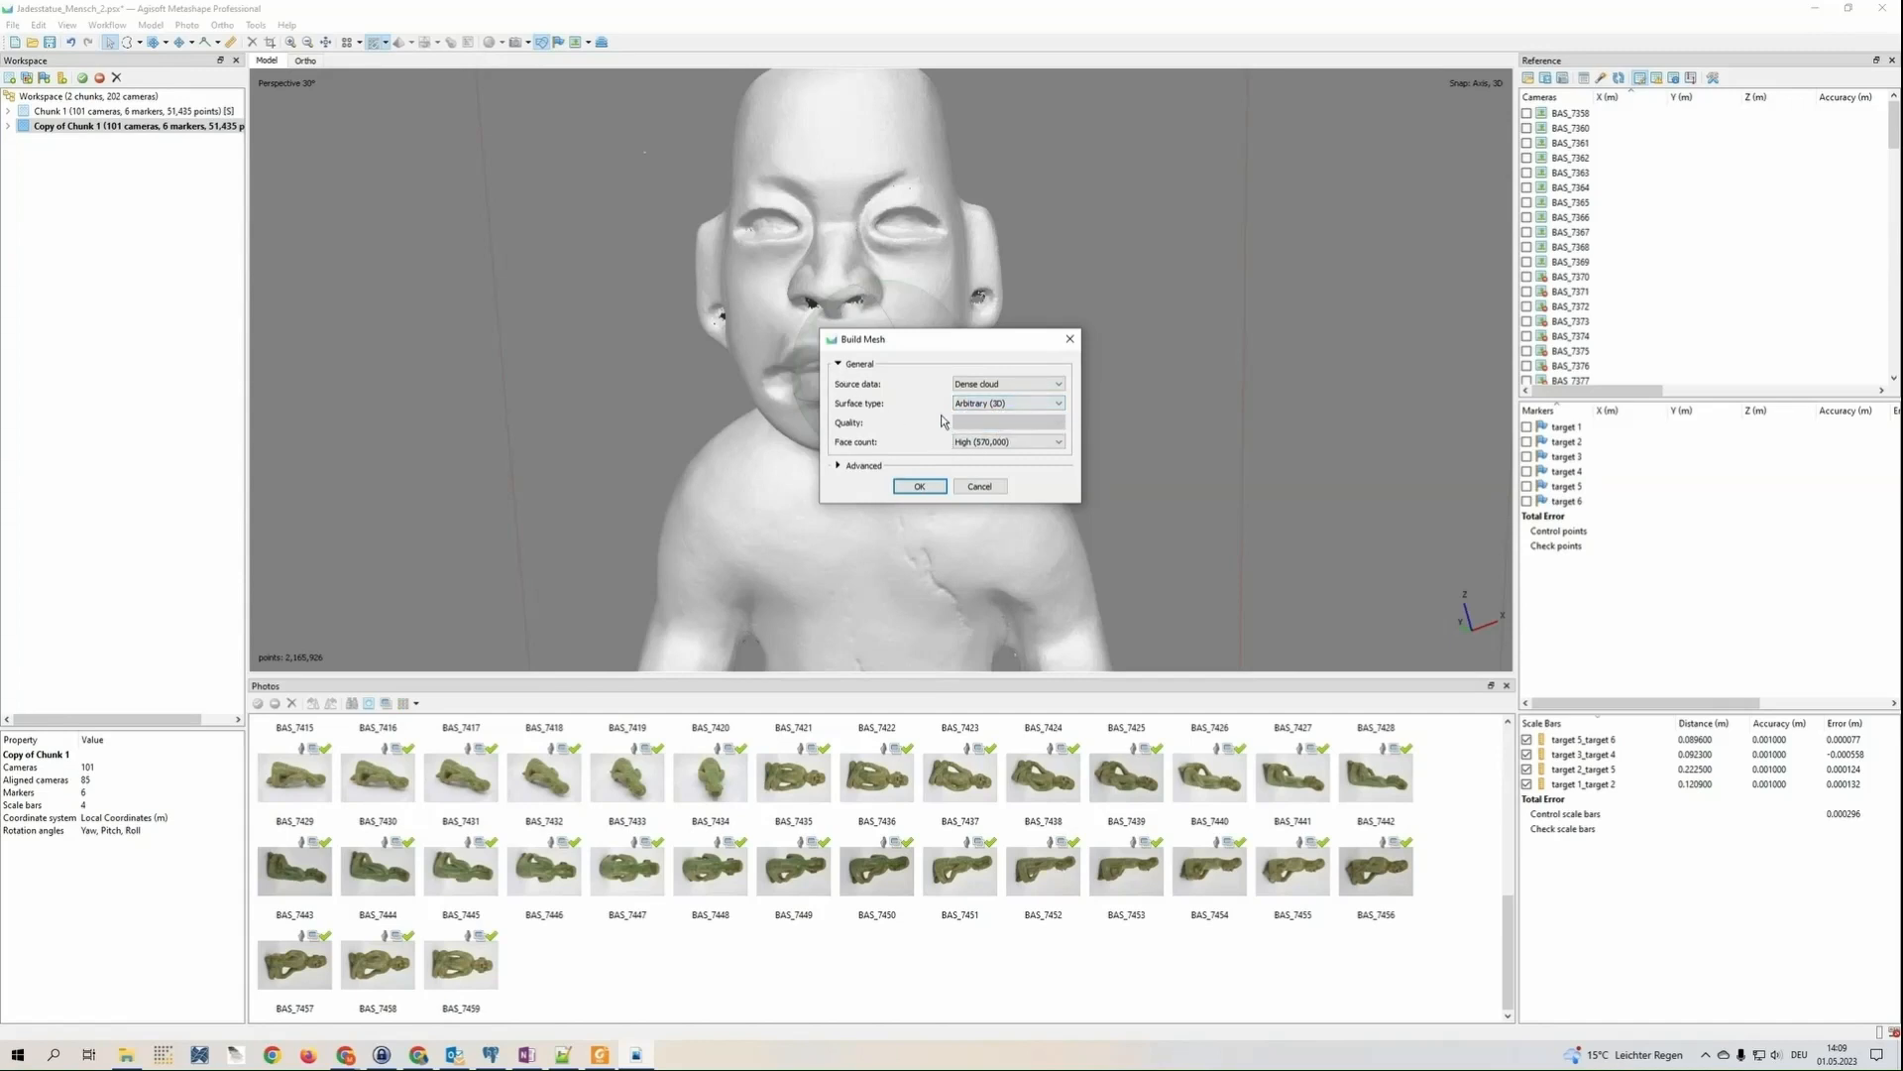
pyautogui.click(1021, 442)
pyautogui.click(905, 466)
pyautogui.click(870, 466)
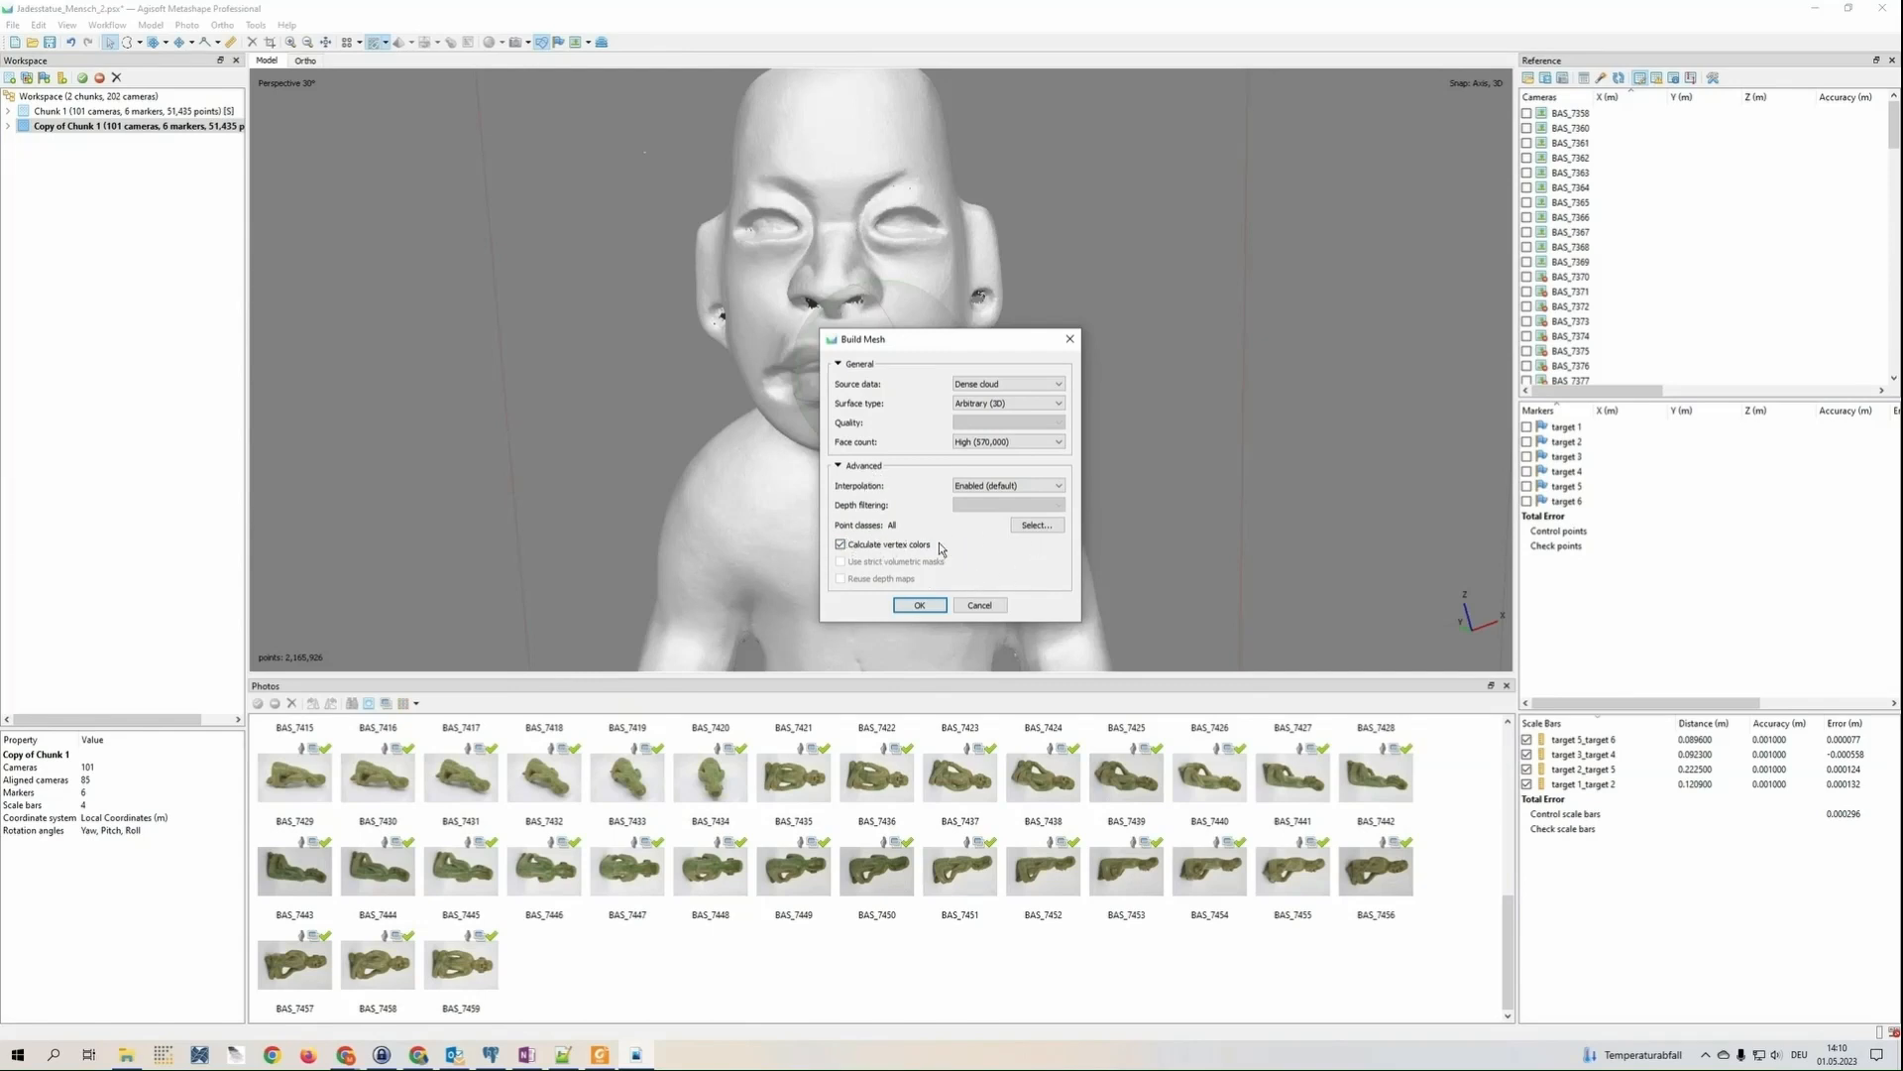
# Exclude High Noise from the mesh's point classes, keeping only Created (never classified), and build the mesh
pyautogui.click(1037, 525)
pyautogui.scroll(-1, 1074, 432)
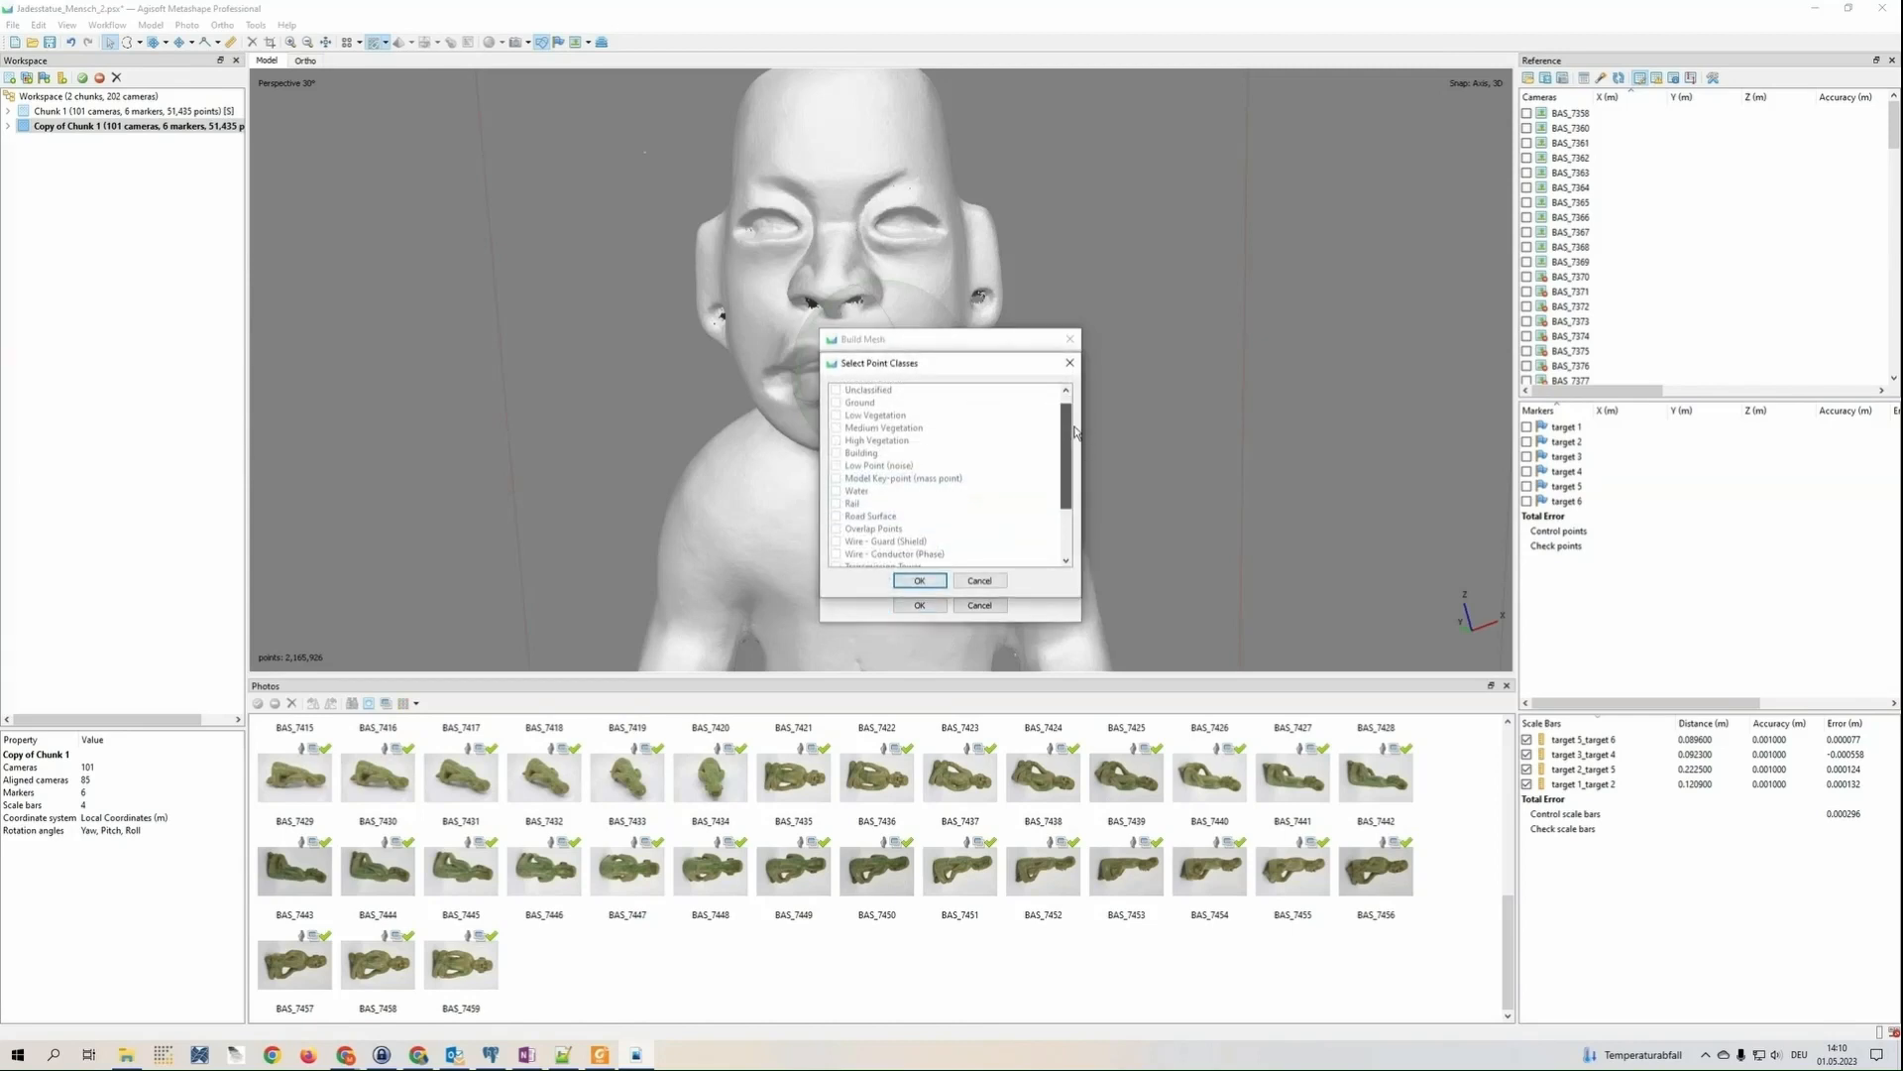
pyautogui.scroll(-2, 843, 535)
pyautogui.click(836, 529)
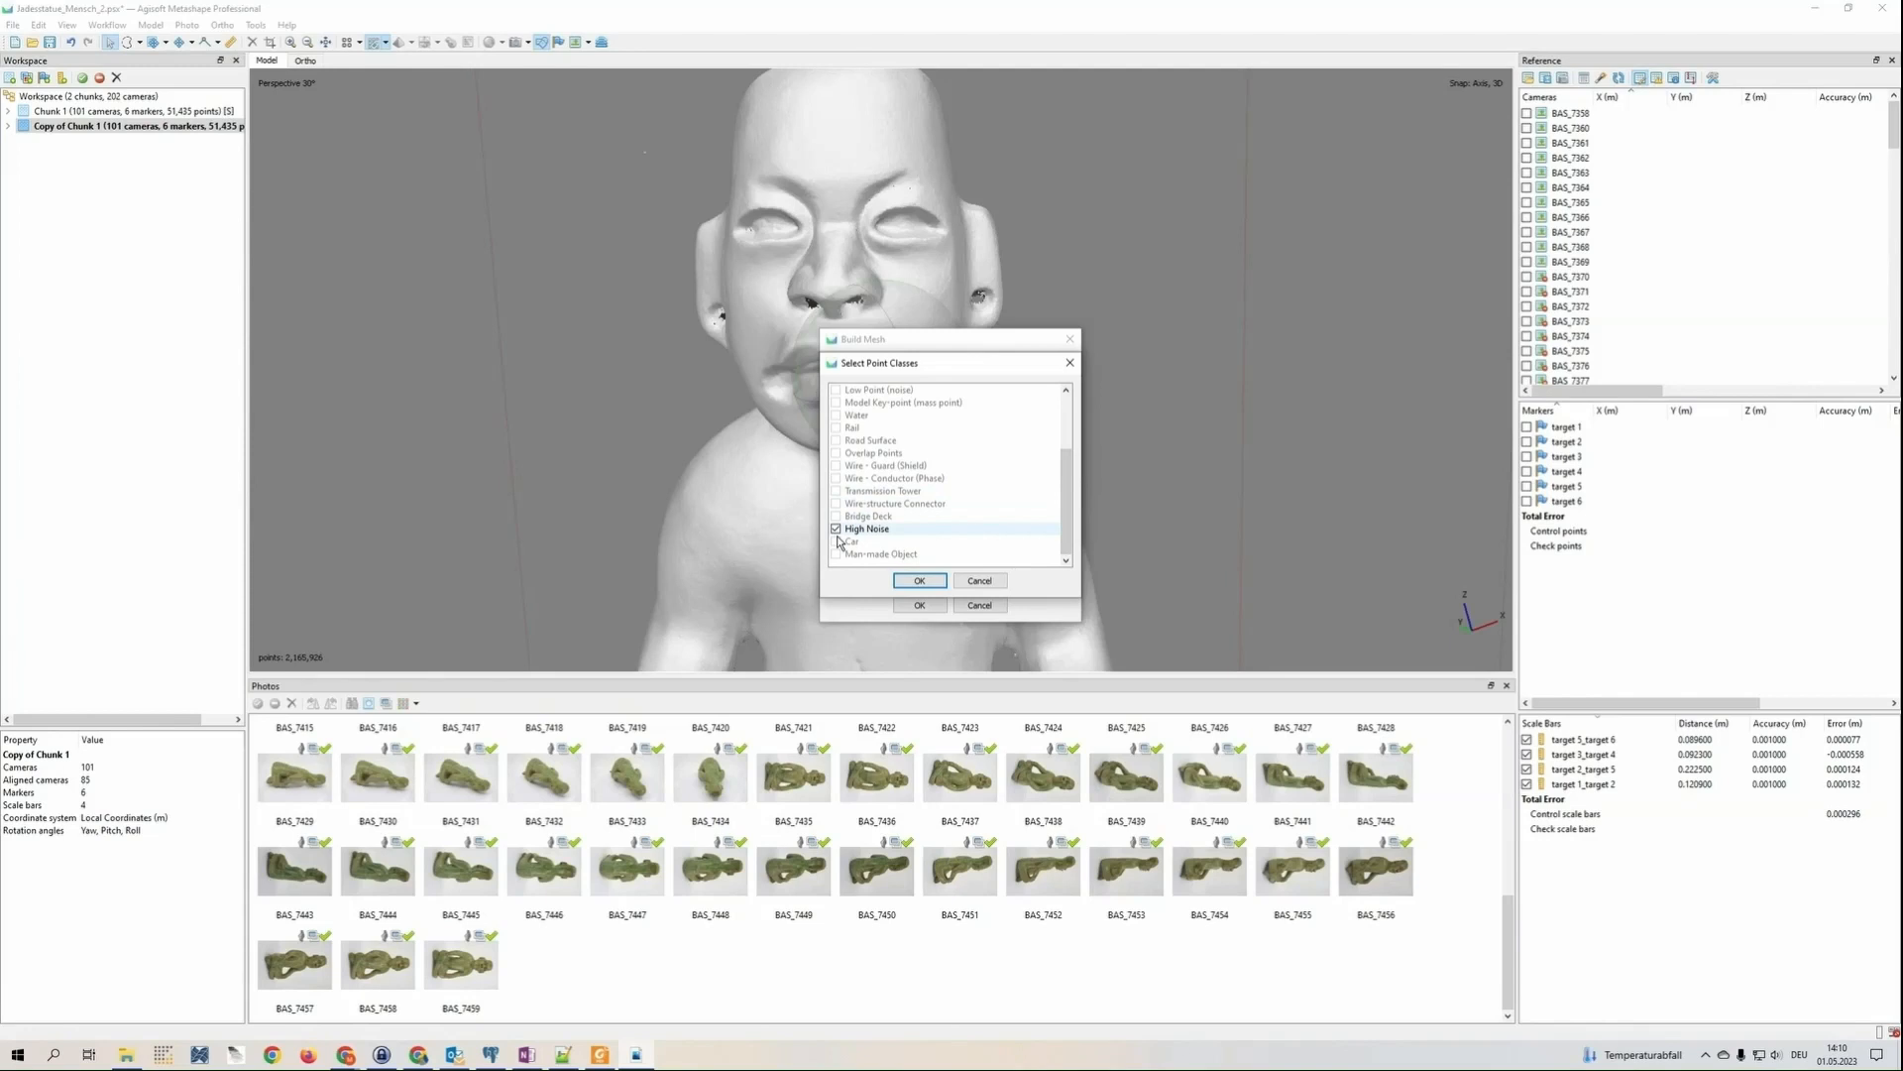
pyautogui.click(837, 532)
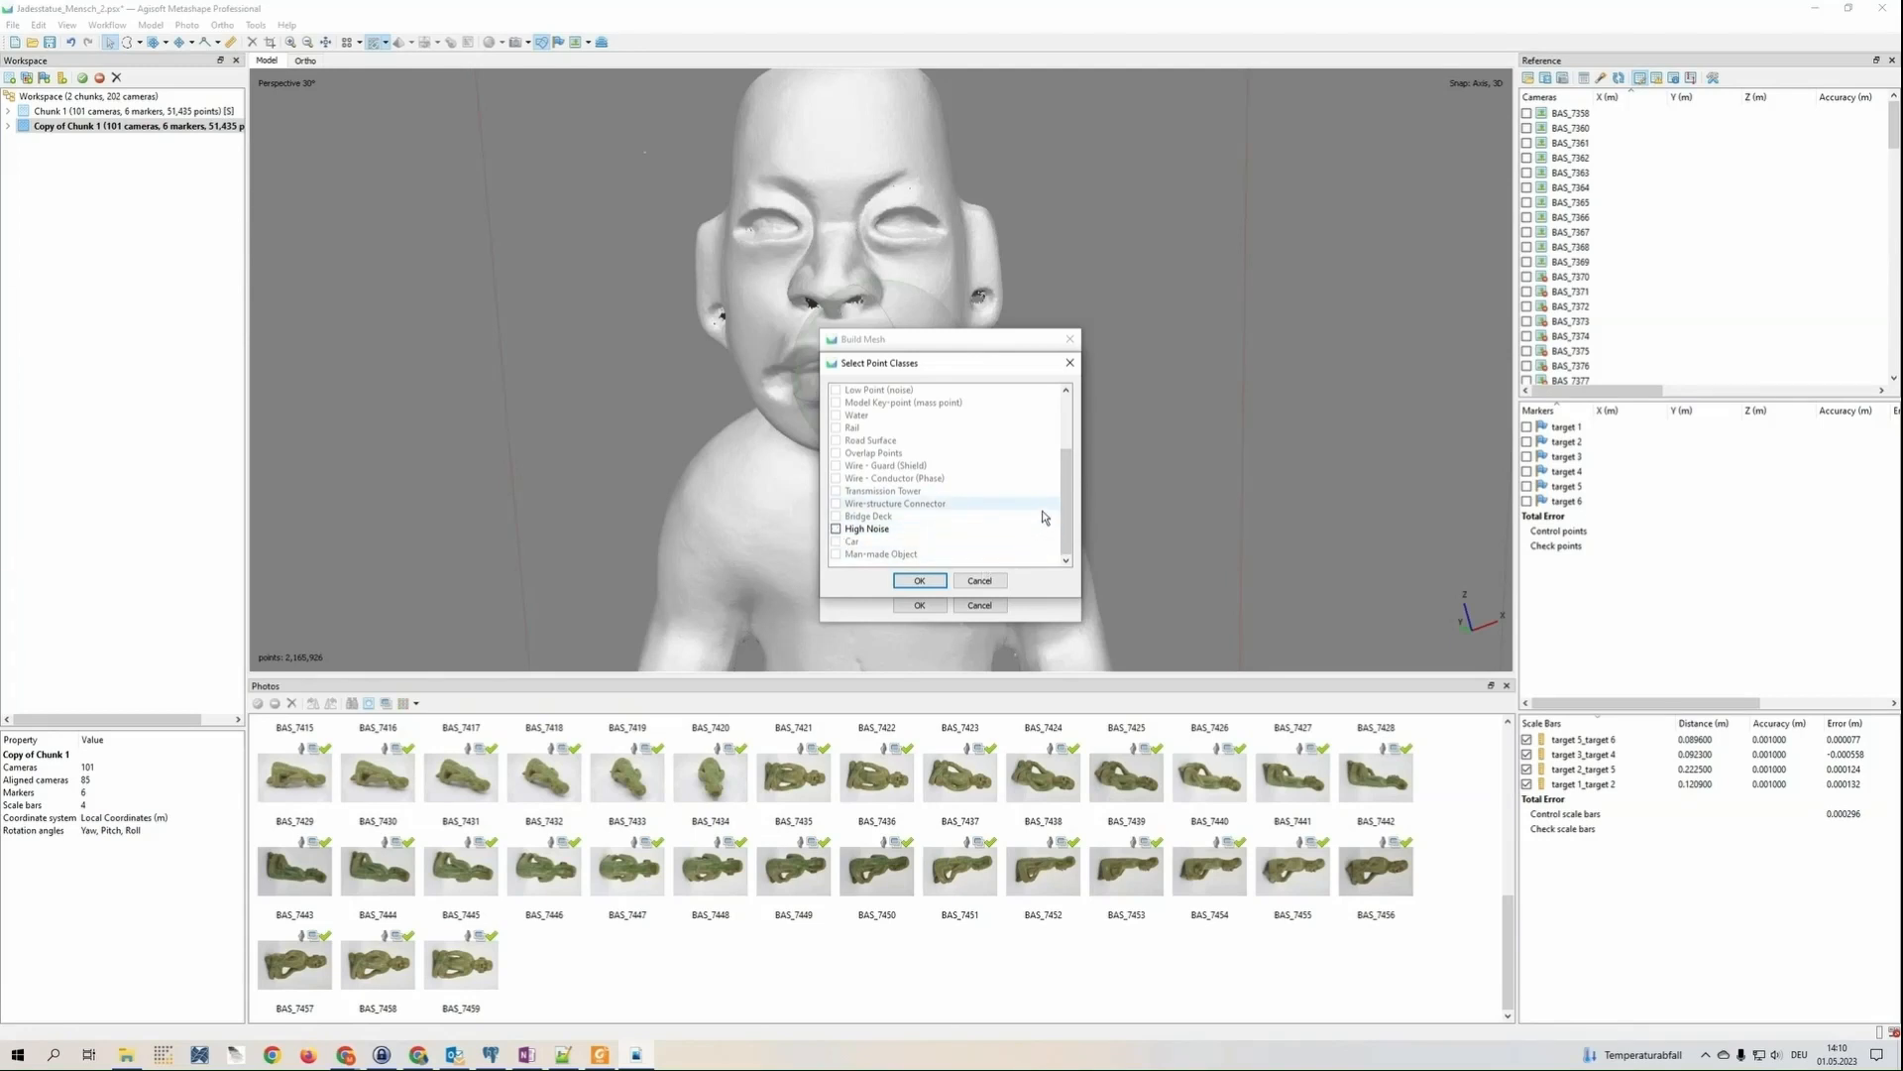
pyautogui.scroll(3, 1042, 513)
pyautogui.scroll(-3, 1041, 480)
pyautogui.scroll(3, 922, 513)
pyautogui.scroll(-3, 856, 549)
pyautogui.click(930, 583)
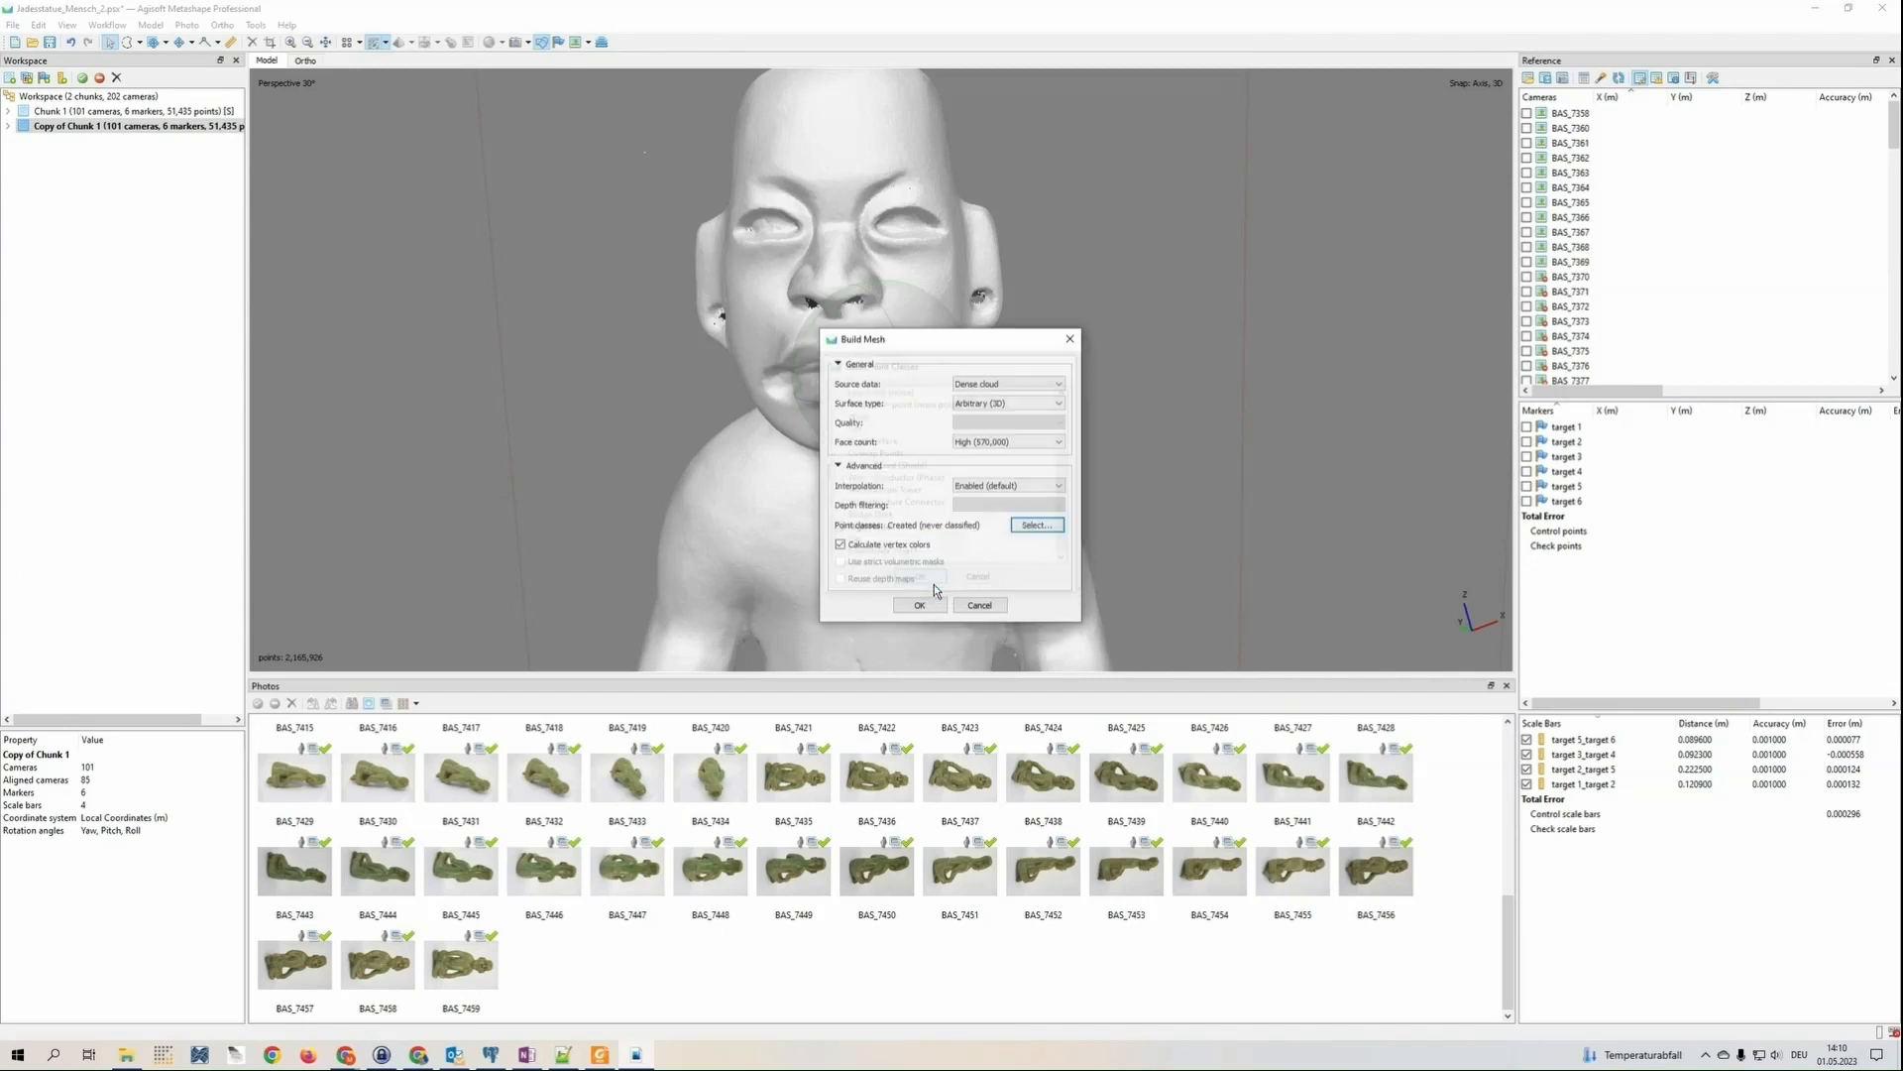
pyautogui.click(920, 604)
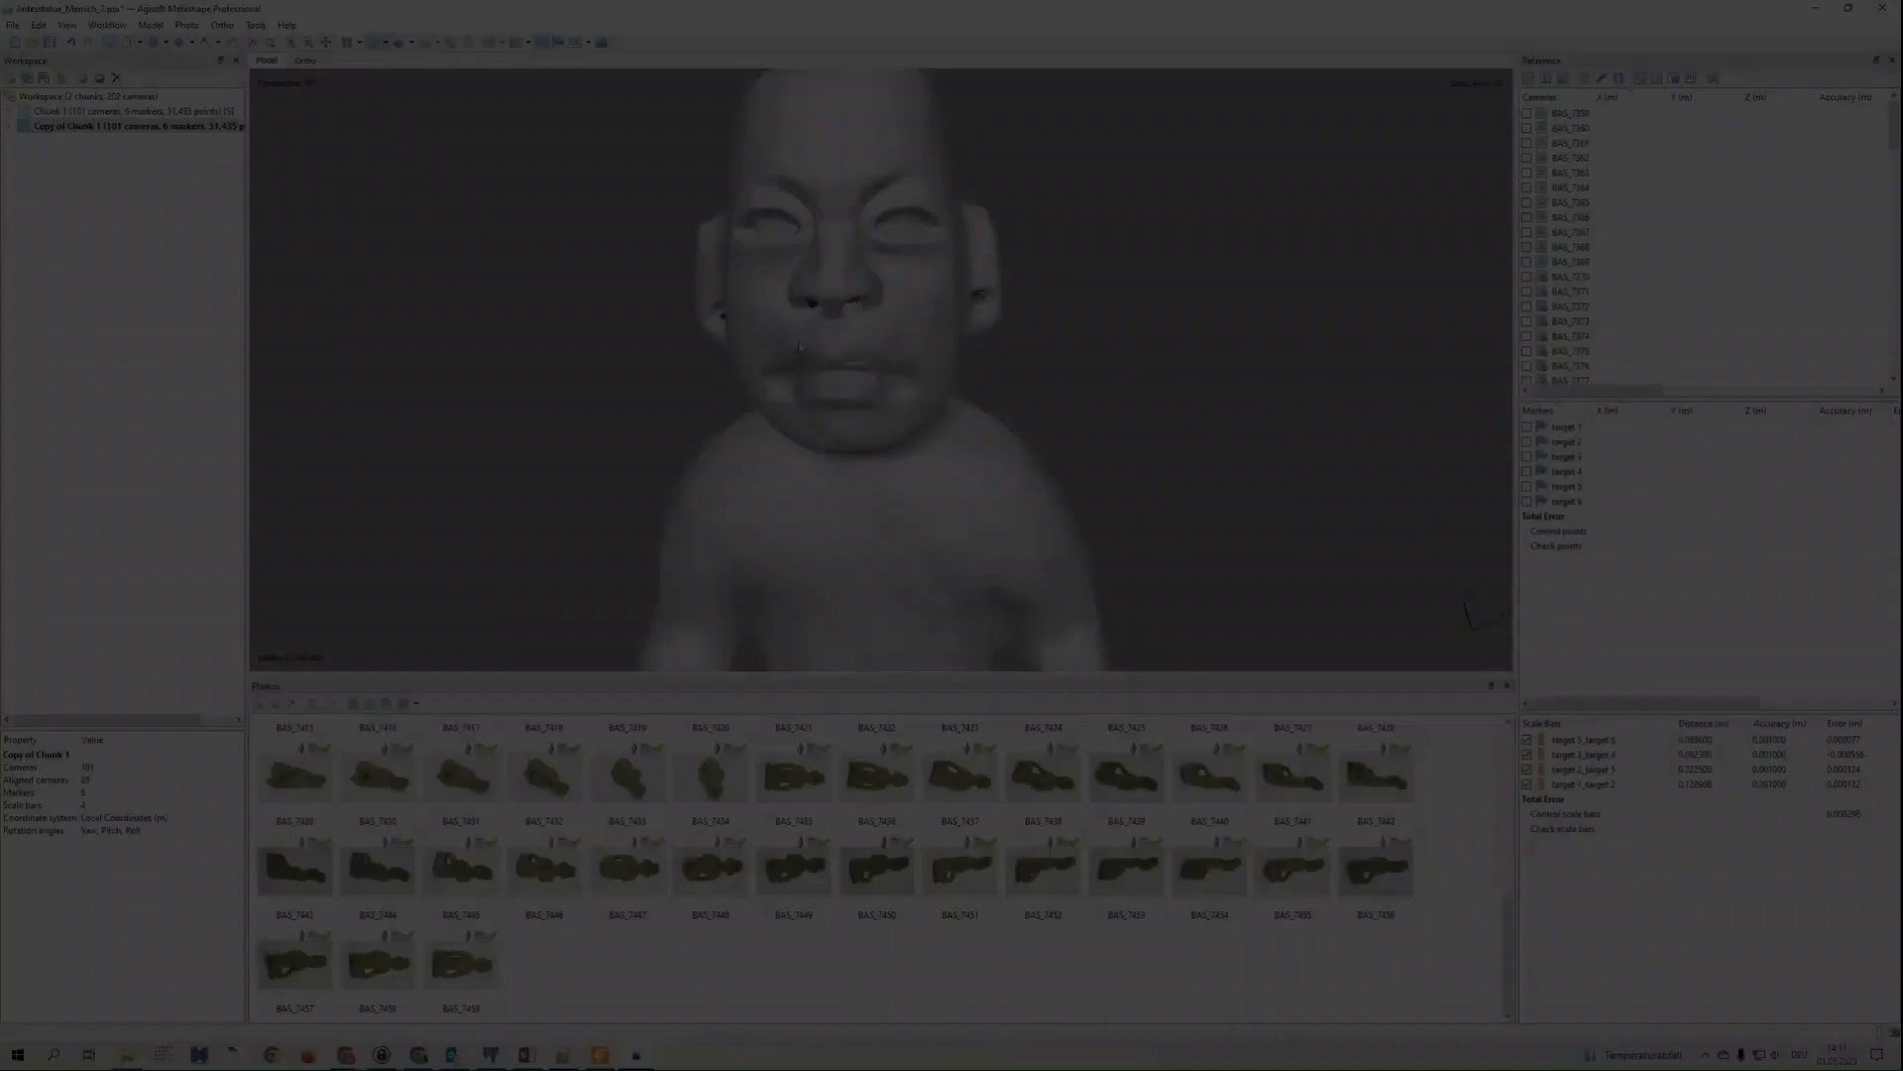
# Display the mesh as a solid model and inspect the whole statue down to its crossed legs
pyautogui.moveTo(842, 401); pyautogui.dragTo(733, 392)
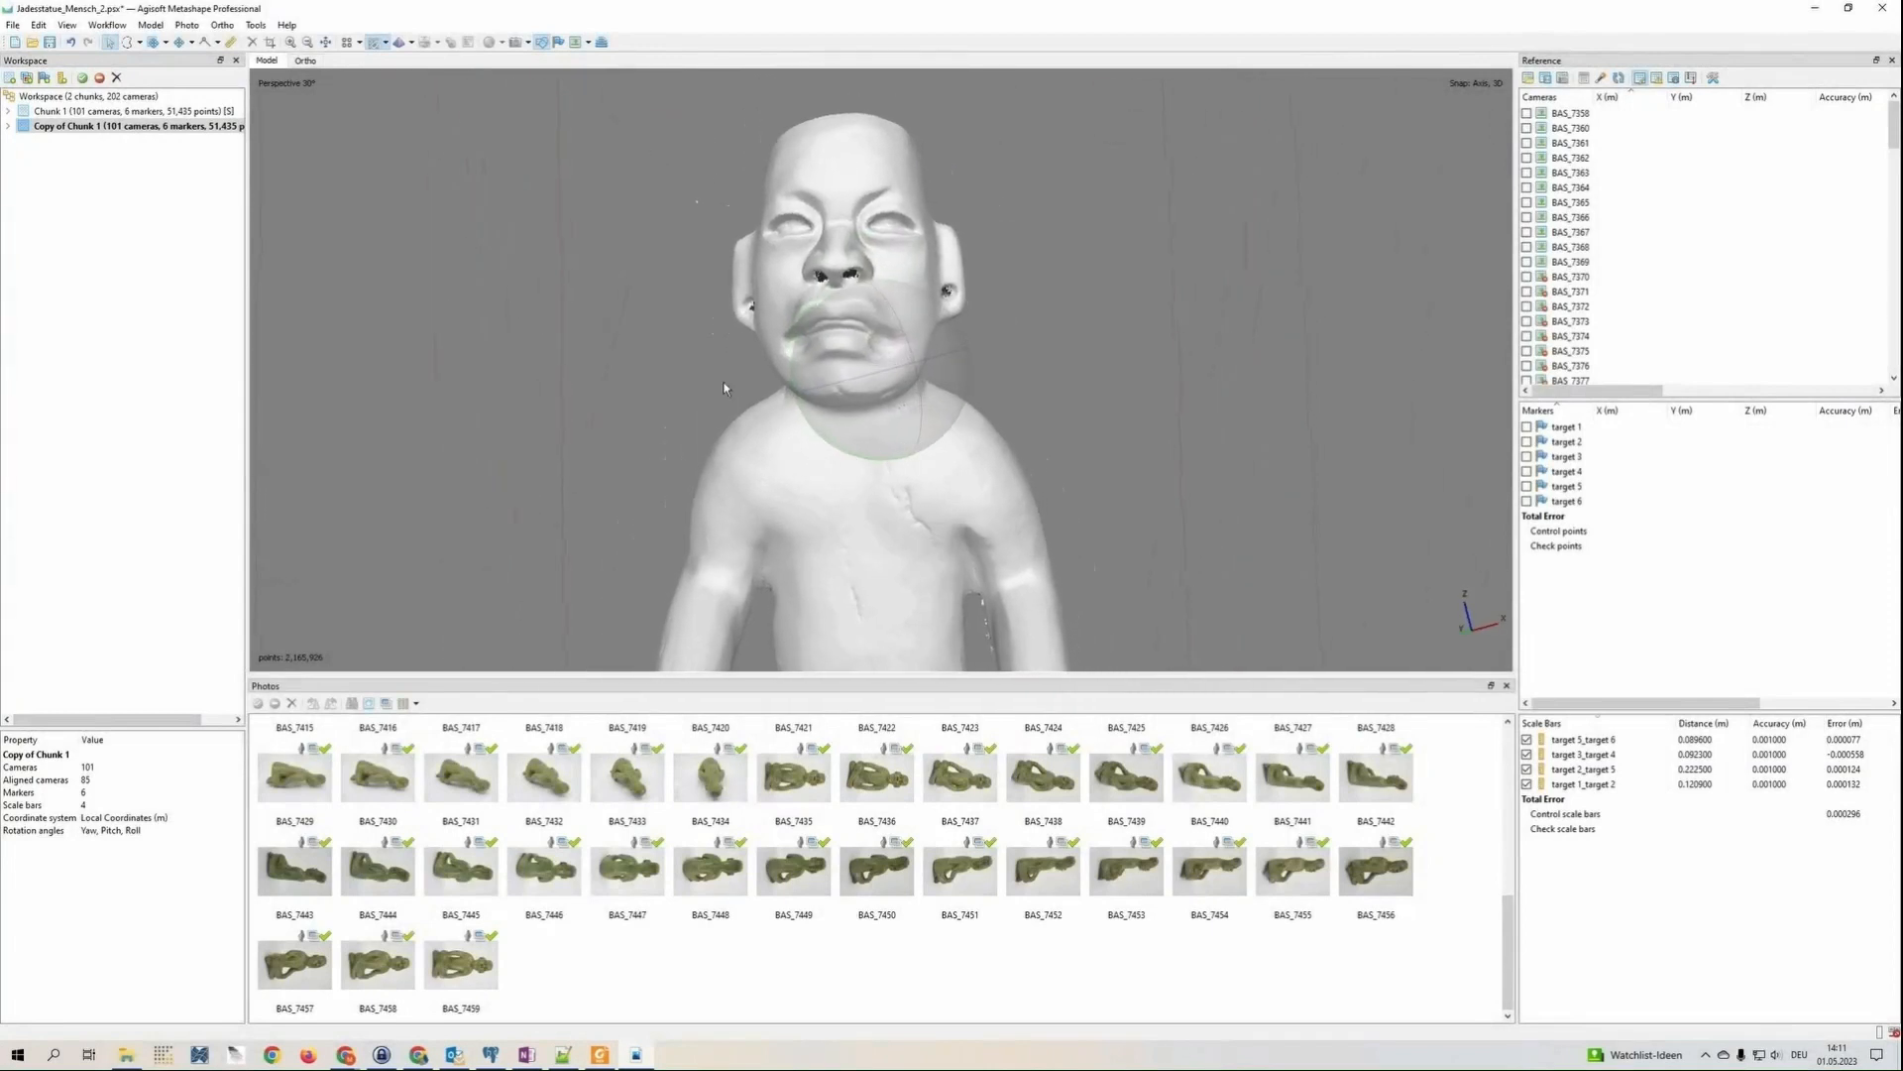
pyautogui.click(400, 43)
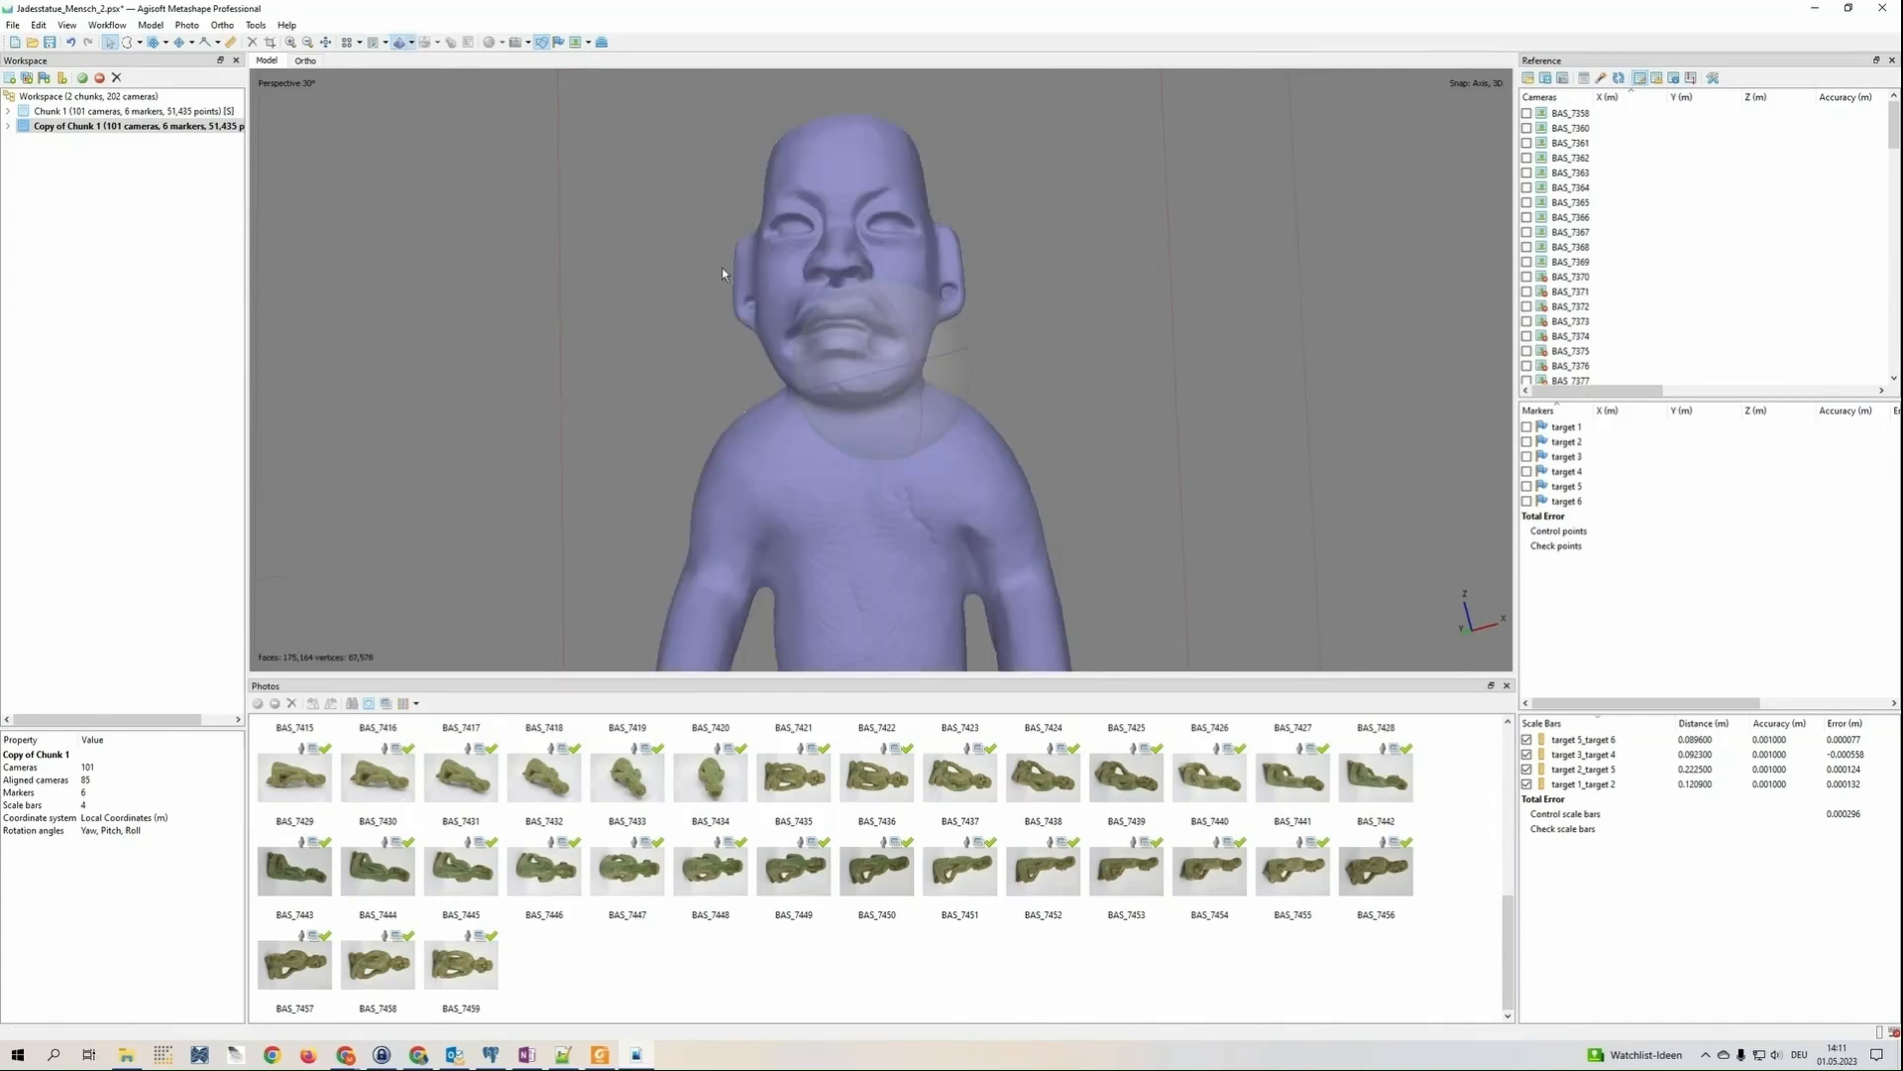
pyautogui.moveTo(908, 377)
pyautogui.mouseDown()
pyautogui.moveTo(888, 312)
pyautogui.moveTo(897, 402)
pyautogui.moveTo(847, 381)
pyautogui.moveTo(966, 387)
pyautogui.moveTo(925, 399)
pyautogui.moveTo(809, 224)
pyautogui.moveTo(895, 426)
pyautogui.moveTo(890, 318)
pyautogui.moveTo(934, 327)
pyautogui.moveTo(827, 393)
pyautogui.moveTo(852, 418)
pyautogui.moveTo(943, 298)
pyautogui.moveTo(920, 401)
pyautogui.moveTo(914, 309)
pyautogui.moveTo(886, 342)
pyautogui.moveTo(914, 377)
pyautogui.moveTo(853, 445)
pyautogui.moveTo(835, 397)
pyautogui.moveTo(848, 320)
pyautogui.moveTo(751, 451)
pyautogui.moveTo(893, 395)
pyautogui.mouseUp()
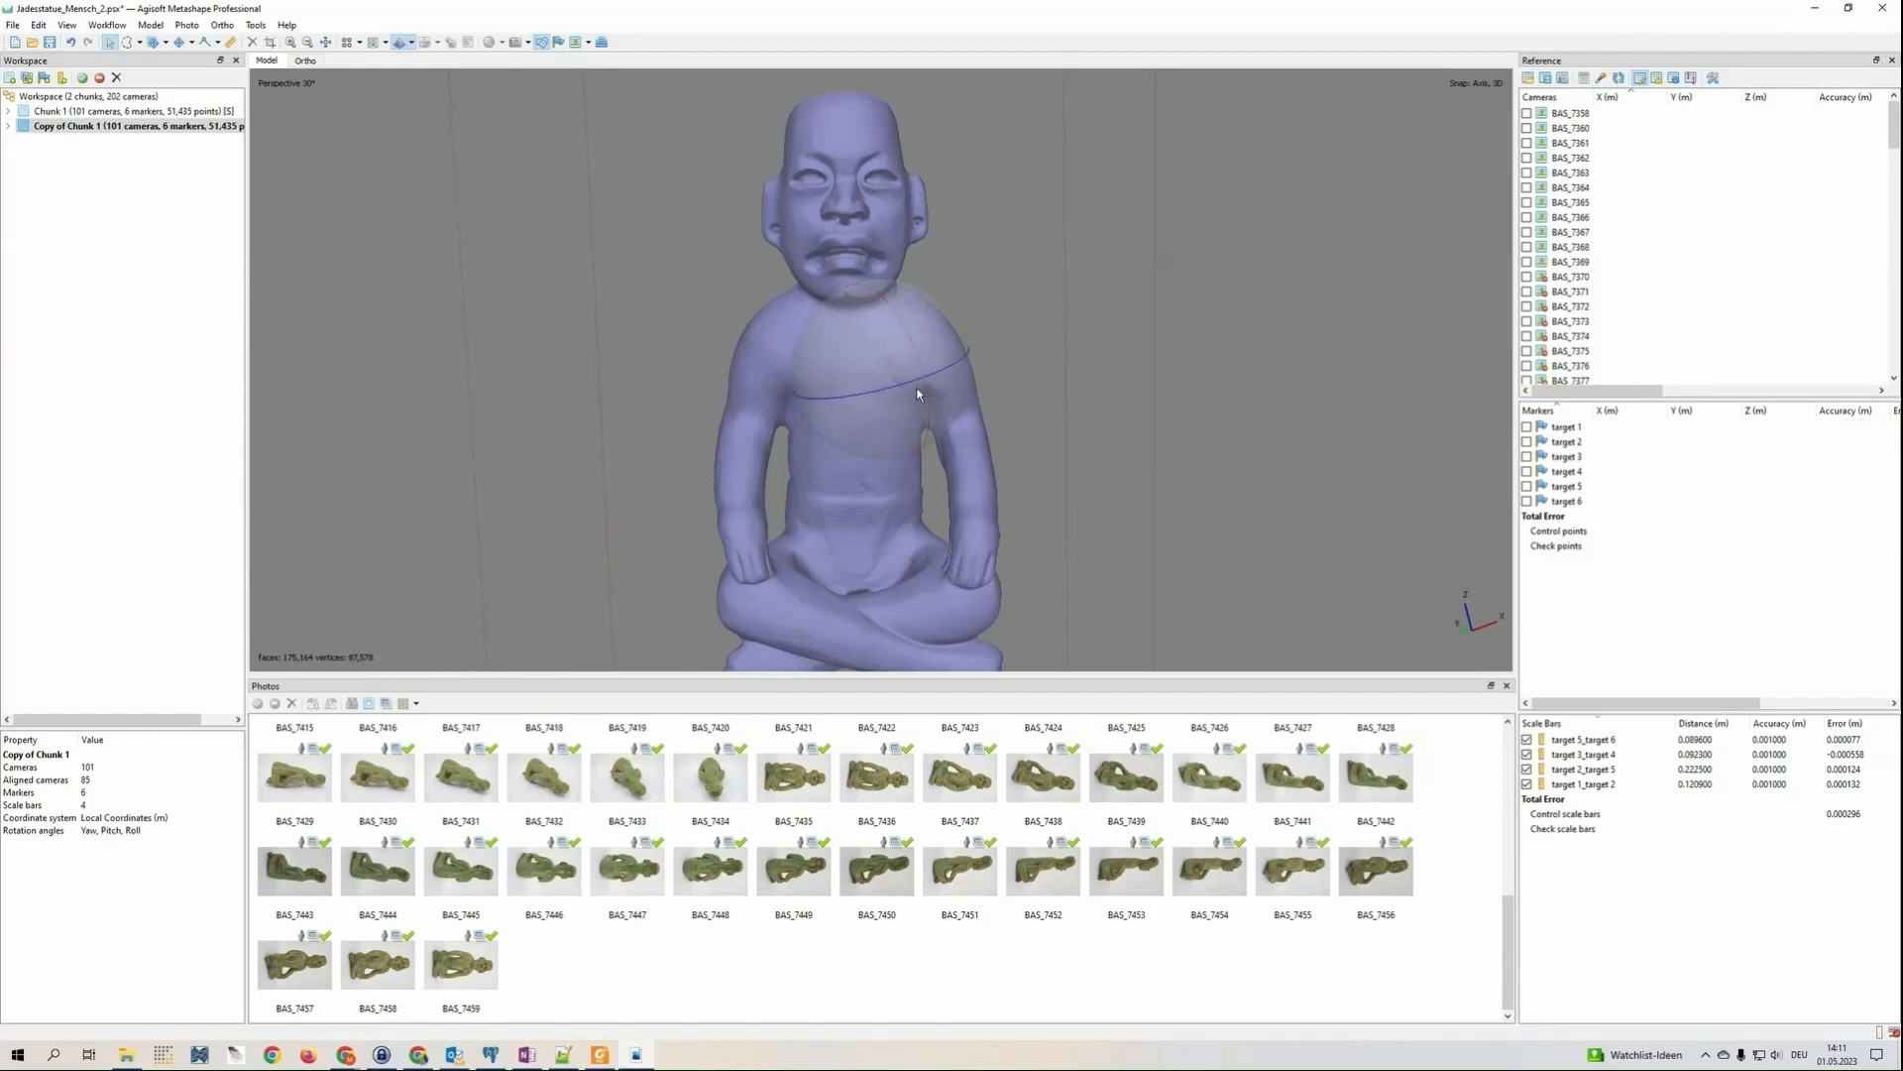
pyautogui.moveTo(917, 393)
pyautogui.mouseDown()
pyautogui.moveTo(867, 394)
pyautogui.moveTo(902, 389)
pyautogui.mouseUp()
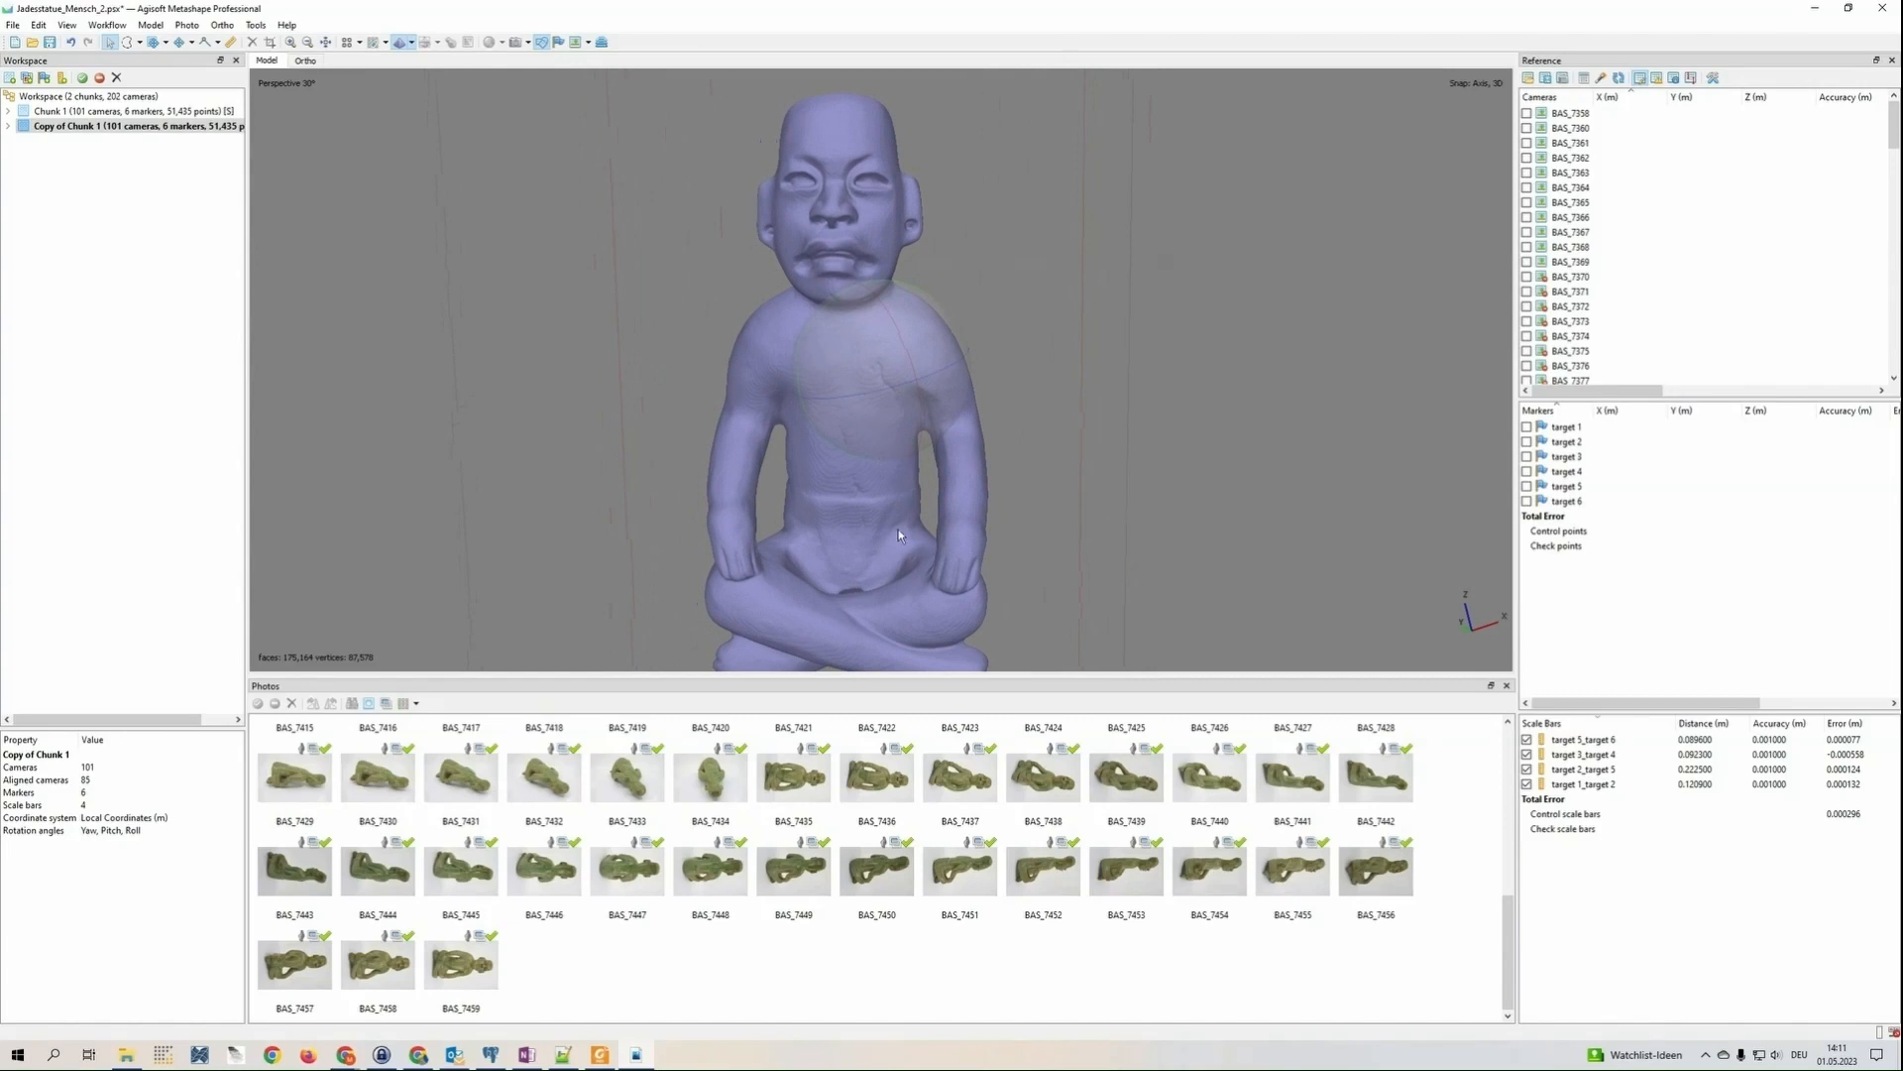
pyautogui.moveTo(899, 535)
pyautogui.mouseDown()
pyautogui.moveTo(920, 361)
pyautogui.moveTo(932, 389)
pyautogui.moveTo(904, 317)
pyautogui.moveTo(922, 378)
pyautogui.moveTo(813, 393)
pyautogui.moveTo(788, 372)
pyautogui.moveTo(854, 383)
pyautogui.mouseUp()
# Switch the mesh display to shaded and inspect the vertex colors on the statue's torso and full figure
pyautogui.click(410, 43)
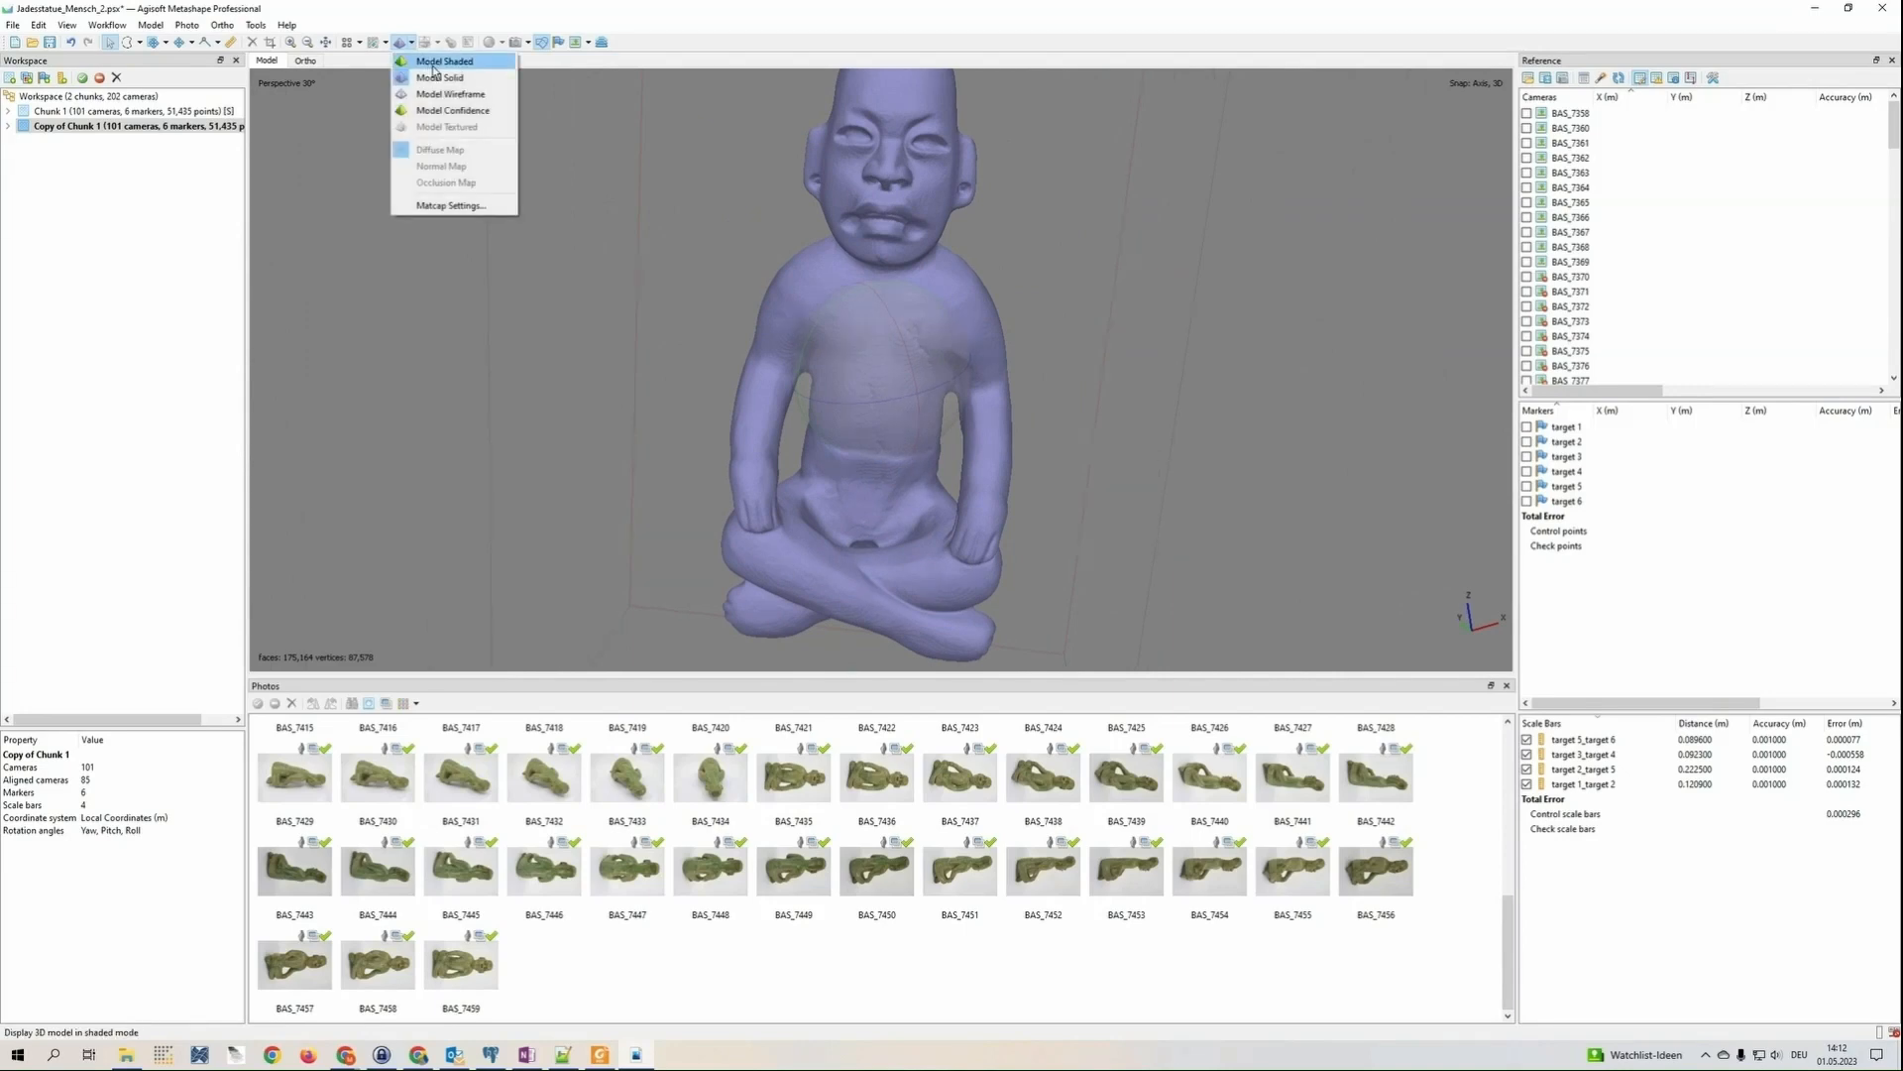
pyautogui.click(446, 127)
pyautogui.moveTo(840, 383)
pyautogui.mouseDown()
pyautogui.moveTo(977, 395)
pyautogui.moveTo(978, 349)
pyautogui.moveTo(892, 399)
pyautogui.moveTo(826, 352)
pyautogui.mouseUp()
pyautogui.scroll(5, 979, 348)
pyautogui.scroll(5, 897, 377)
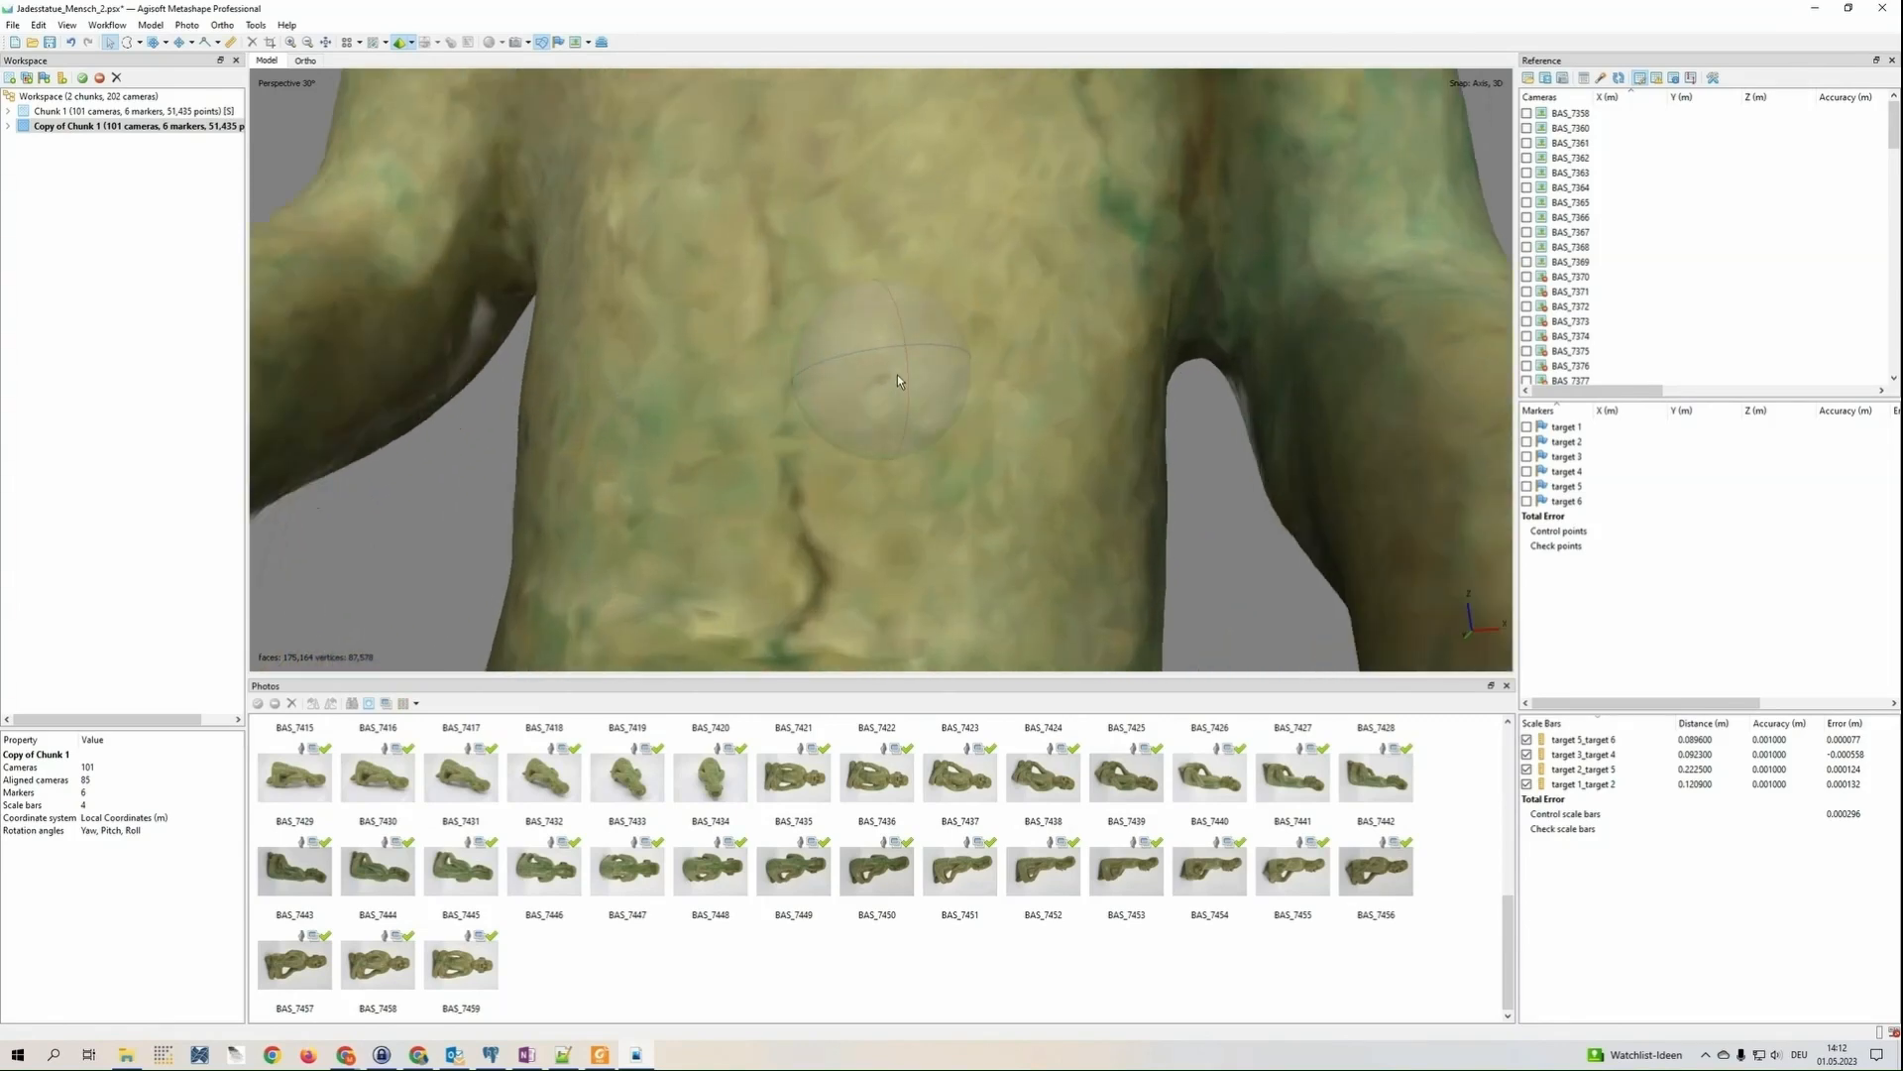
pyautogui.scroll(-8, 897, 377)
pyautogui.scroll(-10, 897, 372)
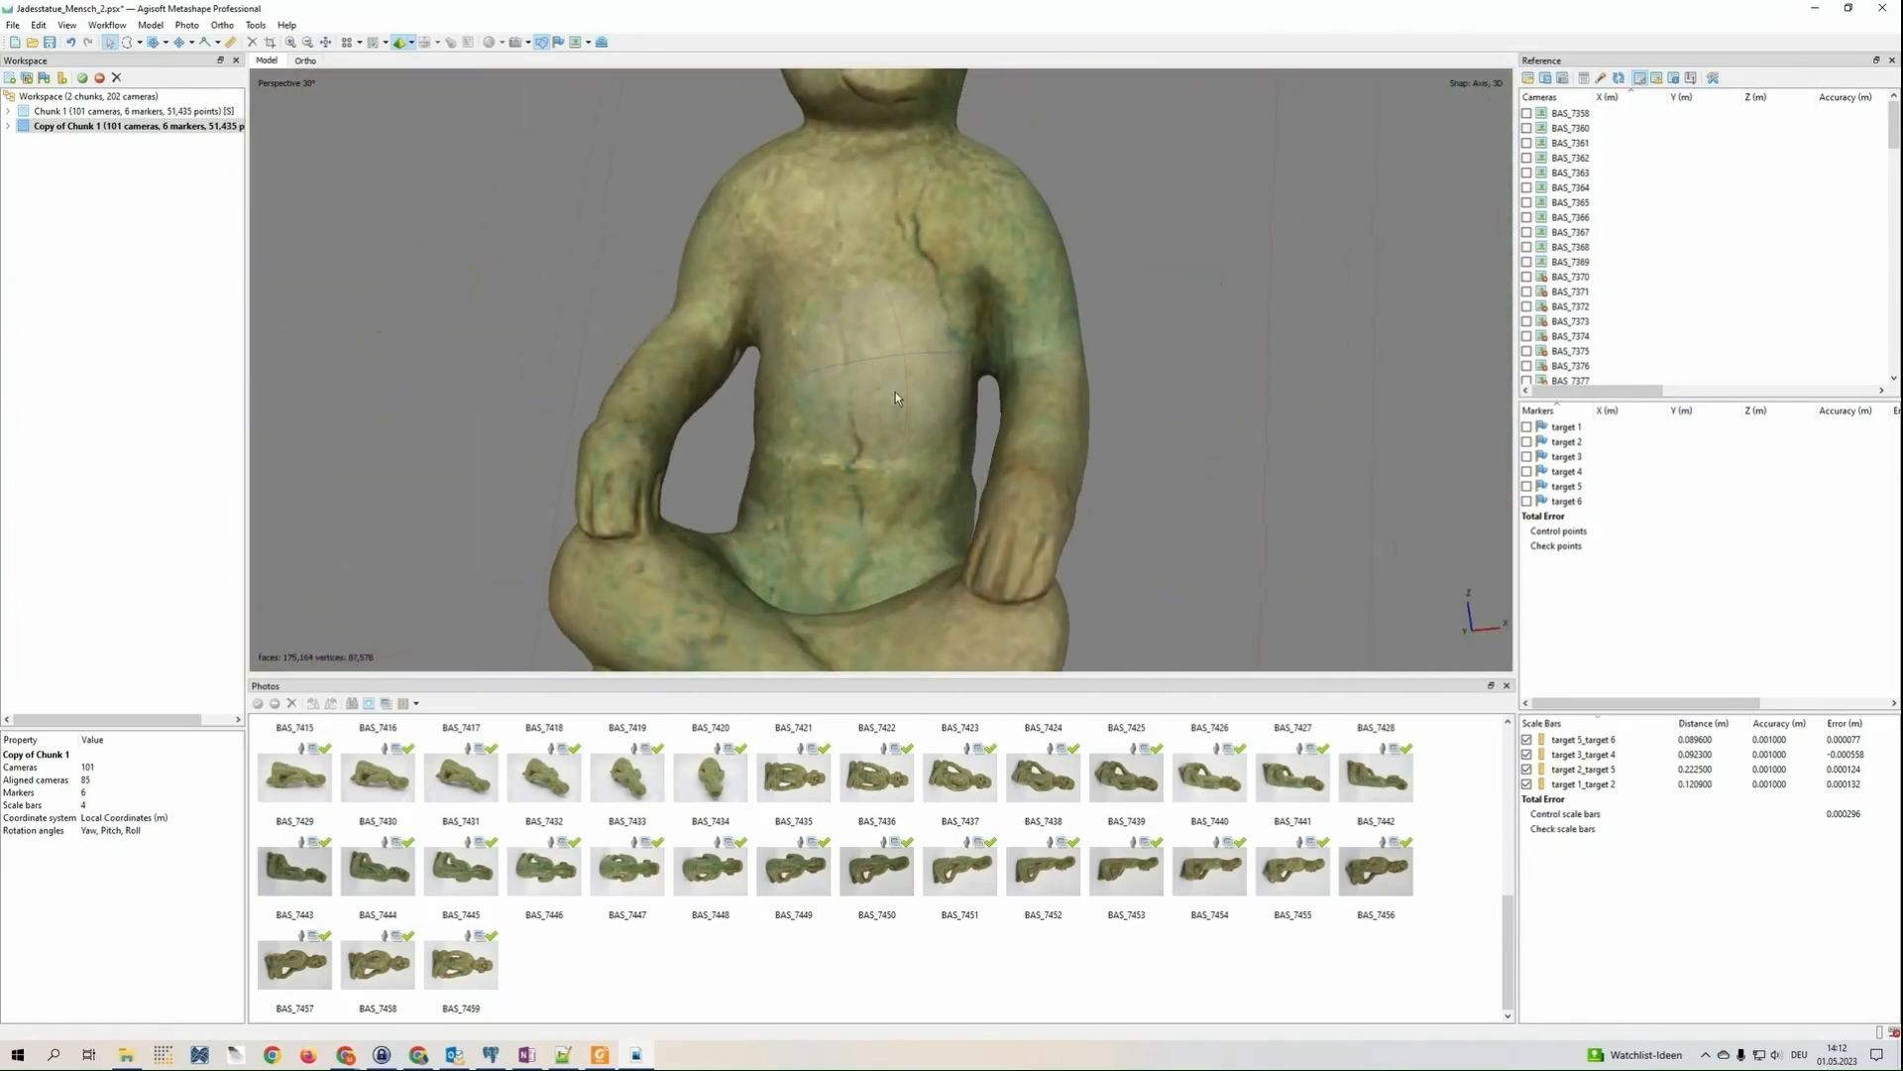
pyautogui.moveTo(920, 423); pyautogui.dragTo(870, 451)
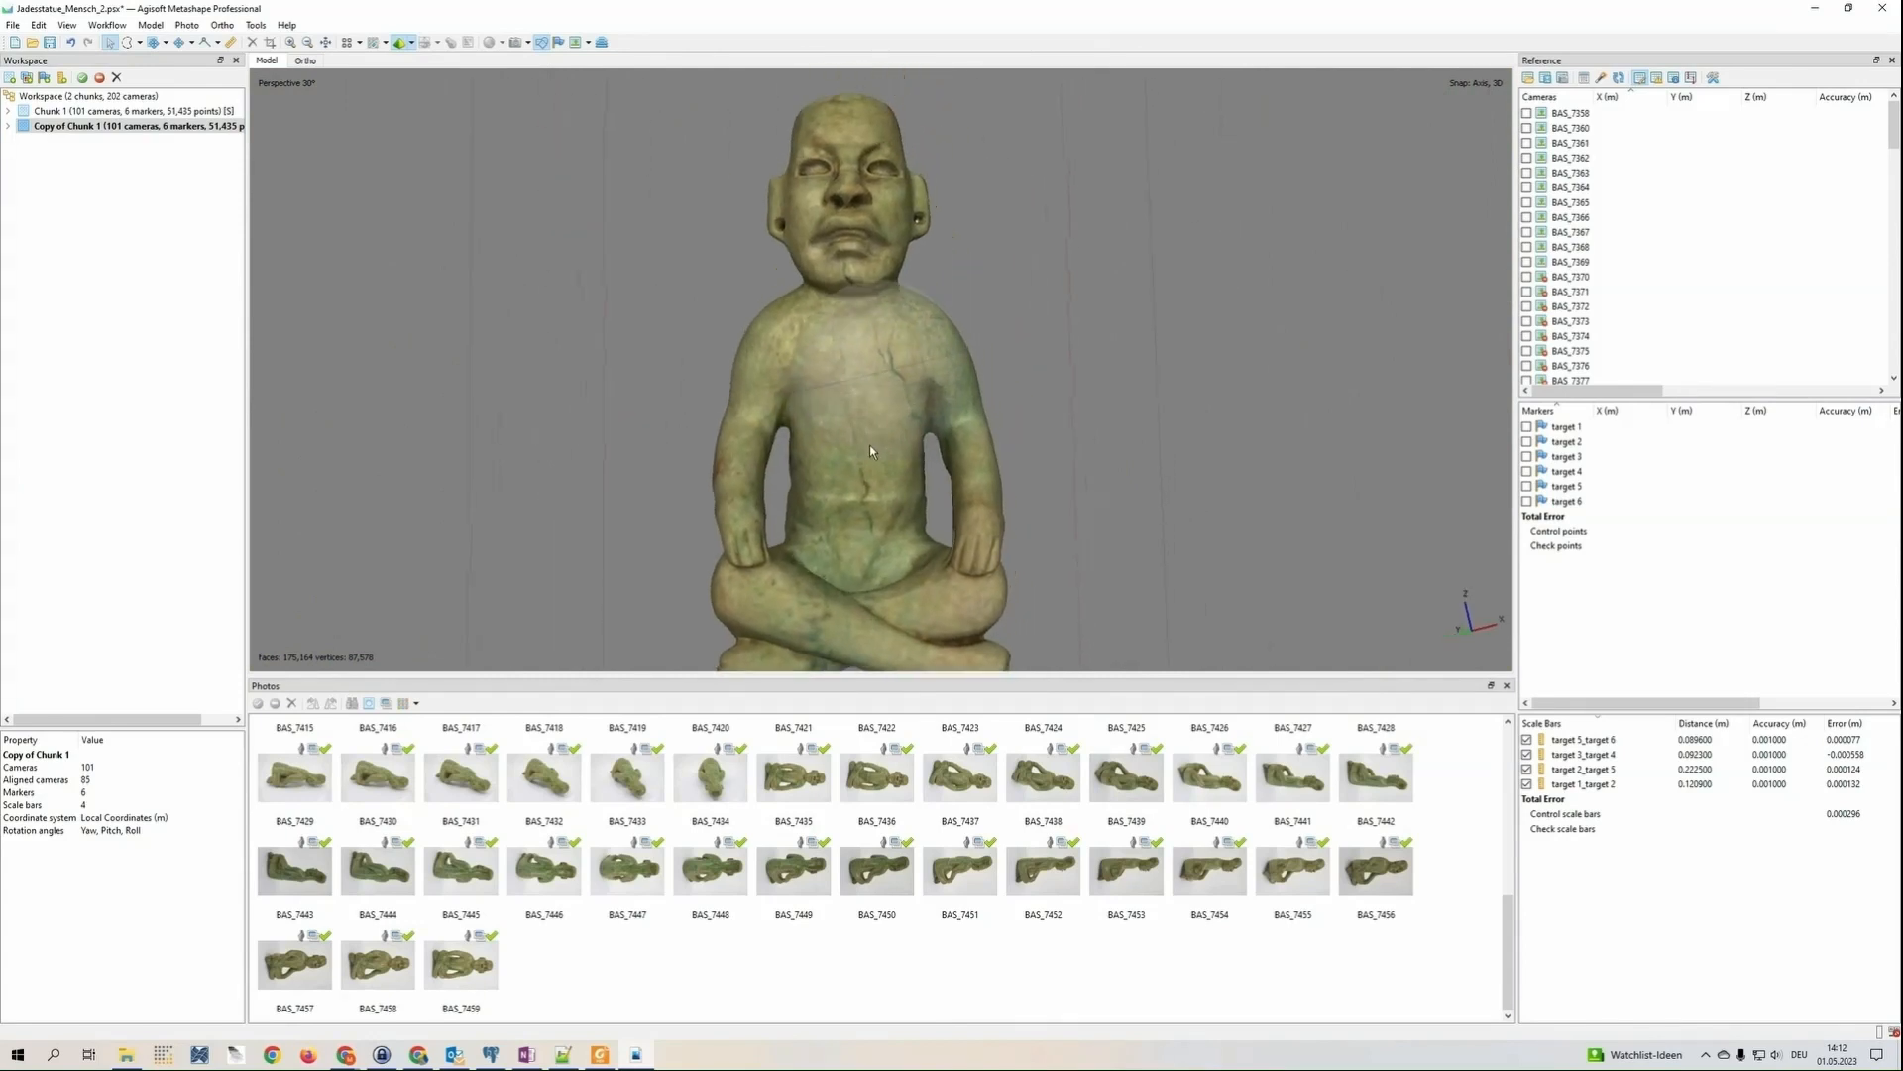
# Build a diffuse map texture from the images with Generic mapping, Mosaic blending, size 8192 and count 1
pyautogui.click(111, 26)
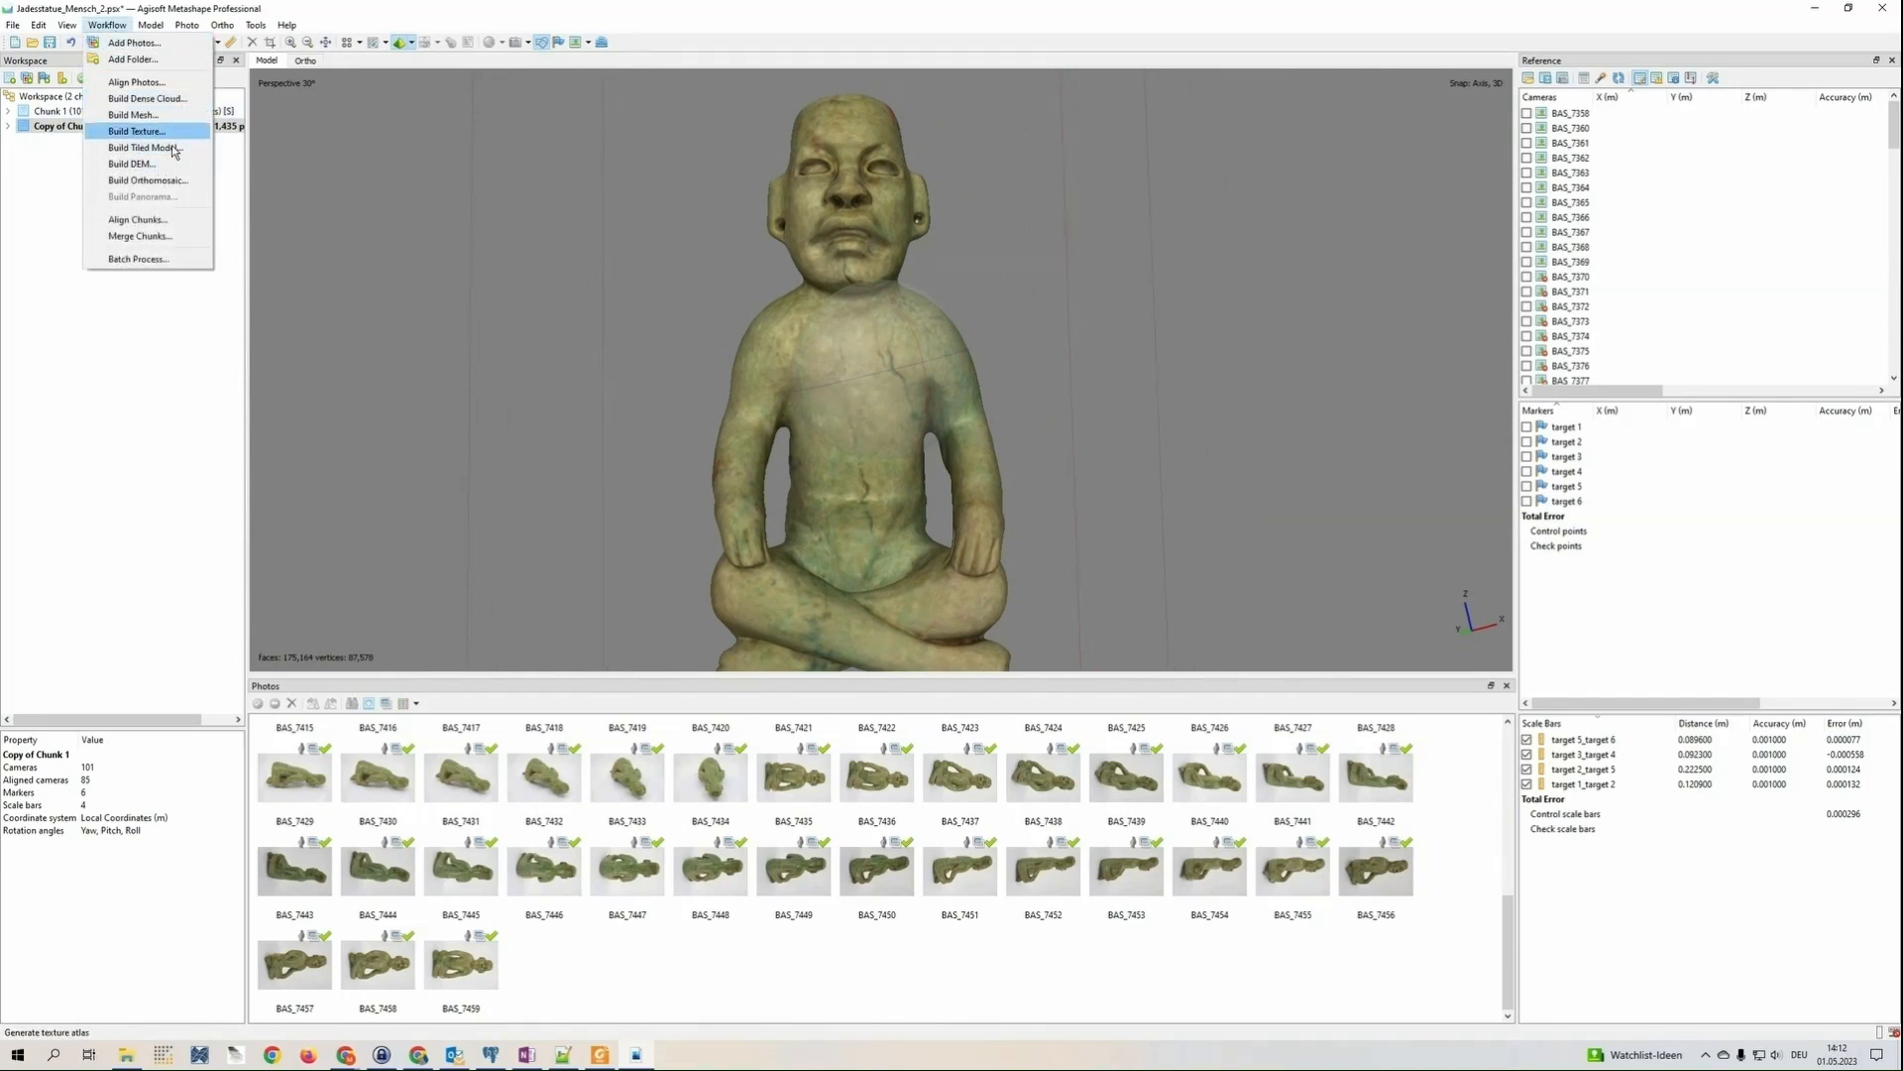
pyautogui.click(168, 132)
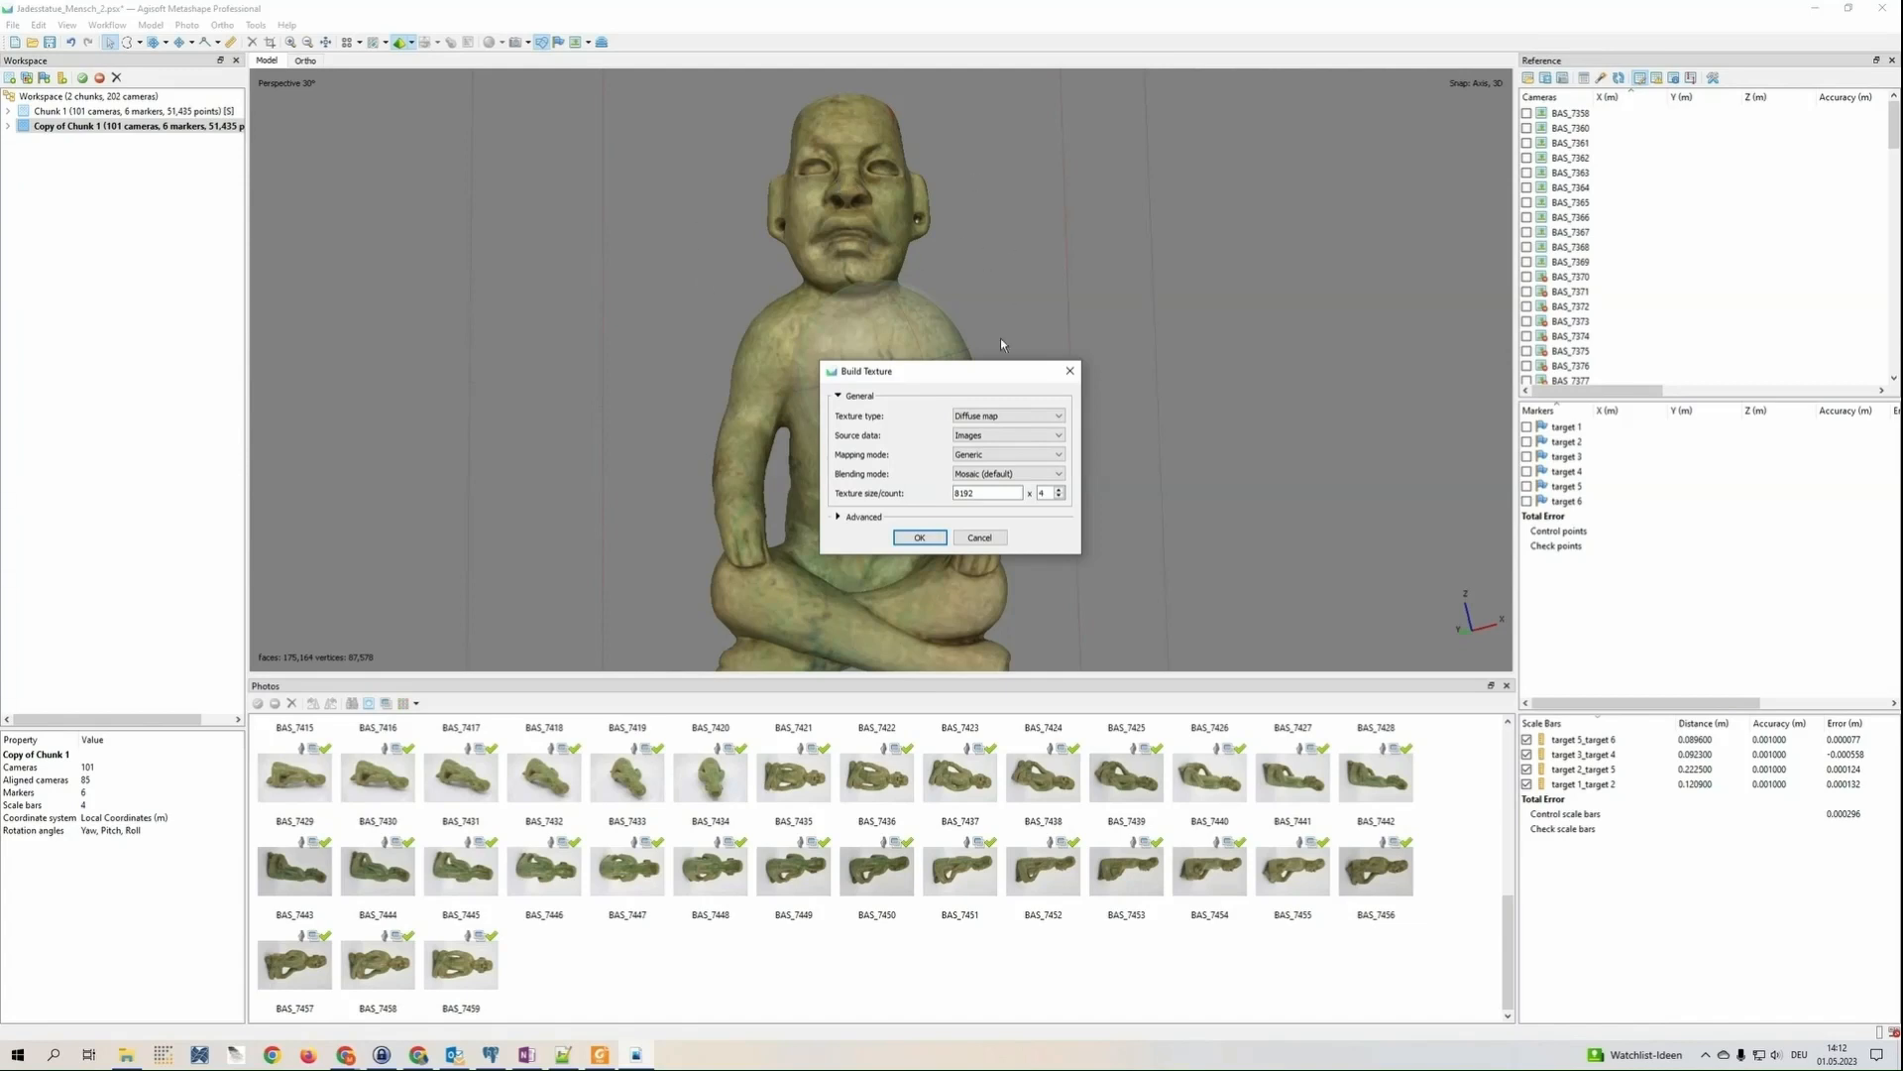
pyautogui.click(1057, 497)
pyautogui.click(862, 517)
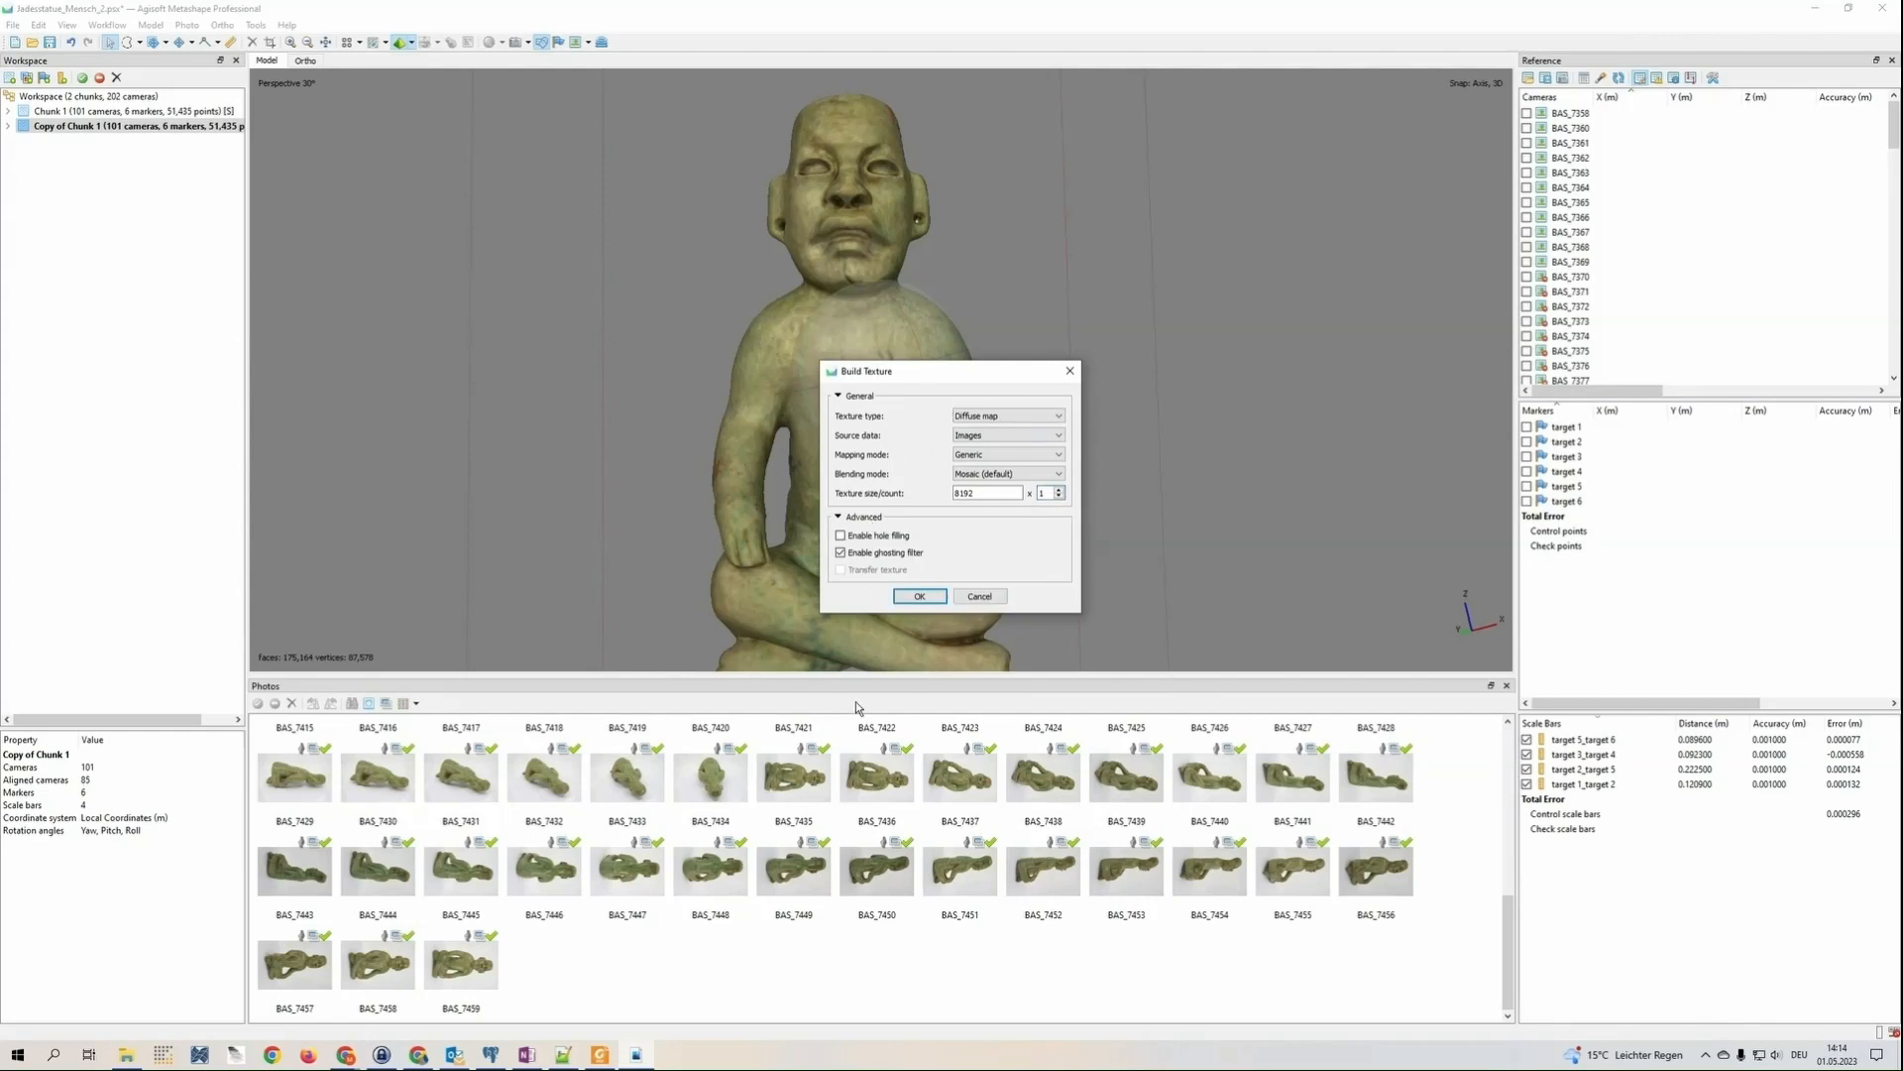
pyautogui.click(921, 599)
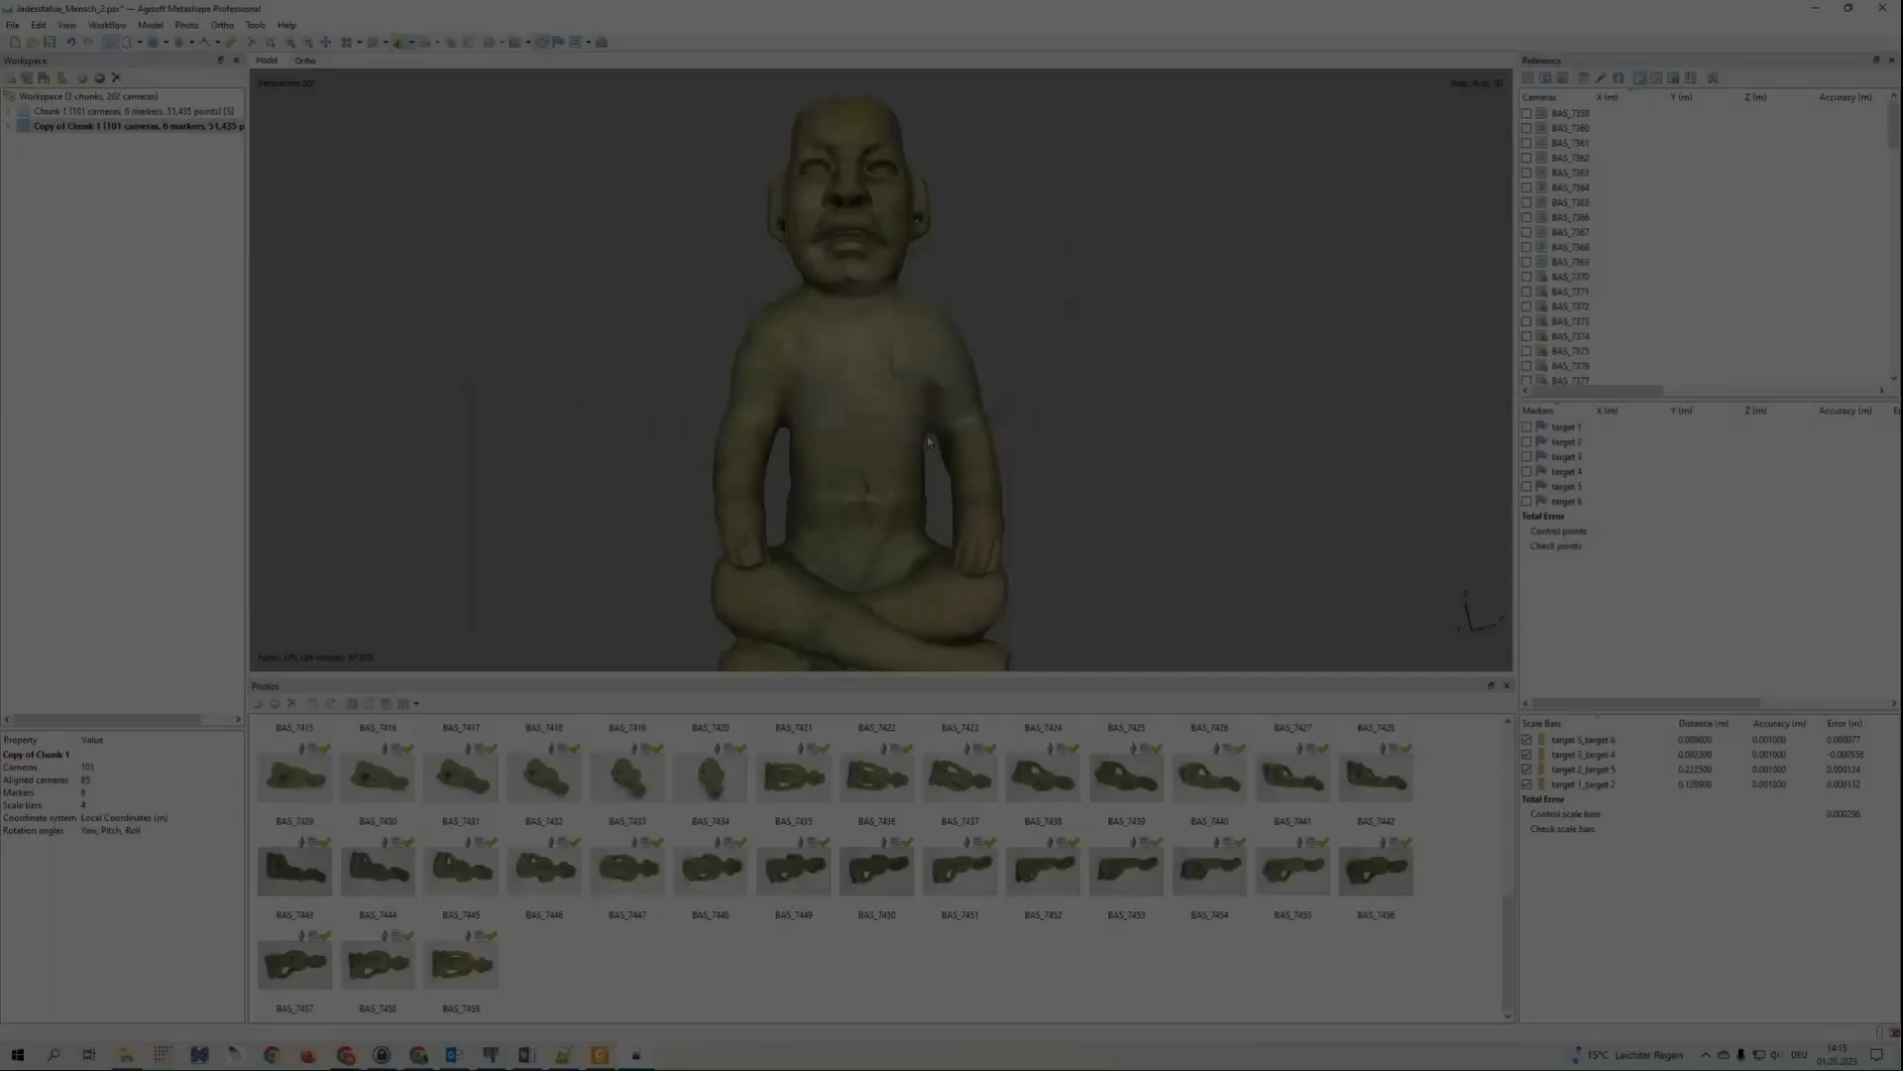
# Display the model in textured mode and inspect the texture on the statue's face and upper body
pyautogui.moveTo(872, 427); pyautogui.dragTo(912, 406)
pyautogui.moveTo(870, 393); pyautogui.dragTo(800, 378)
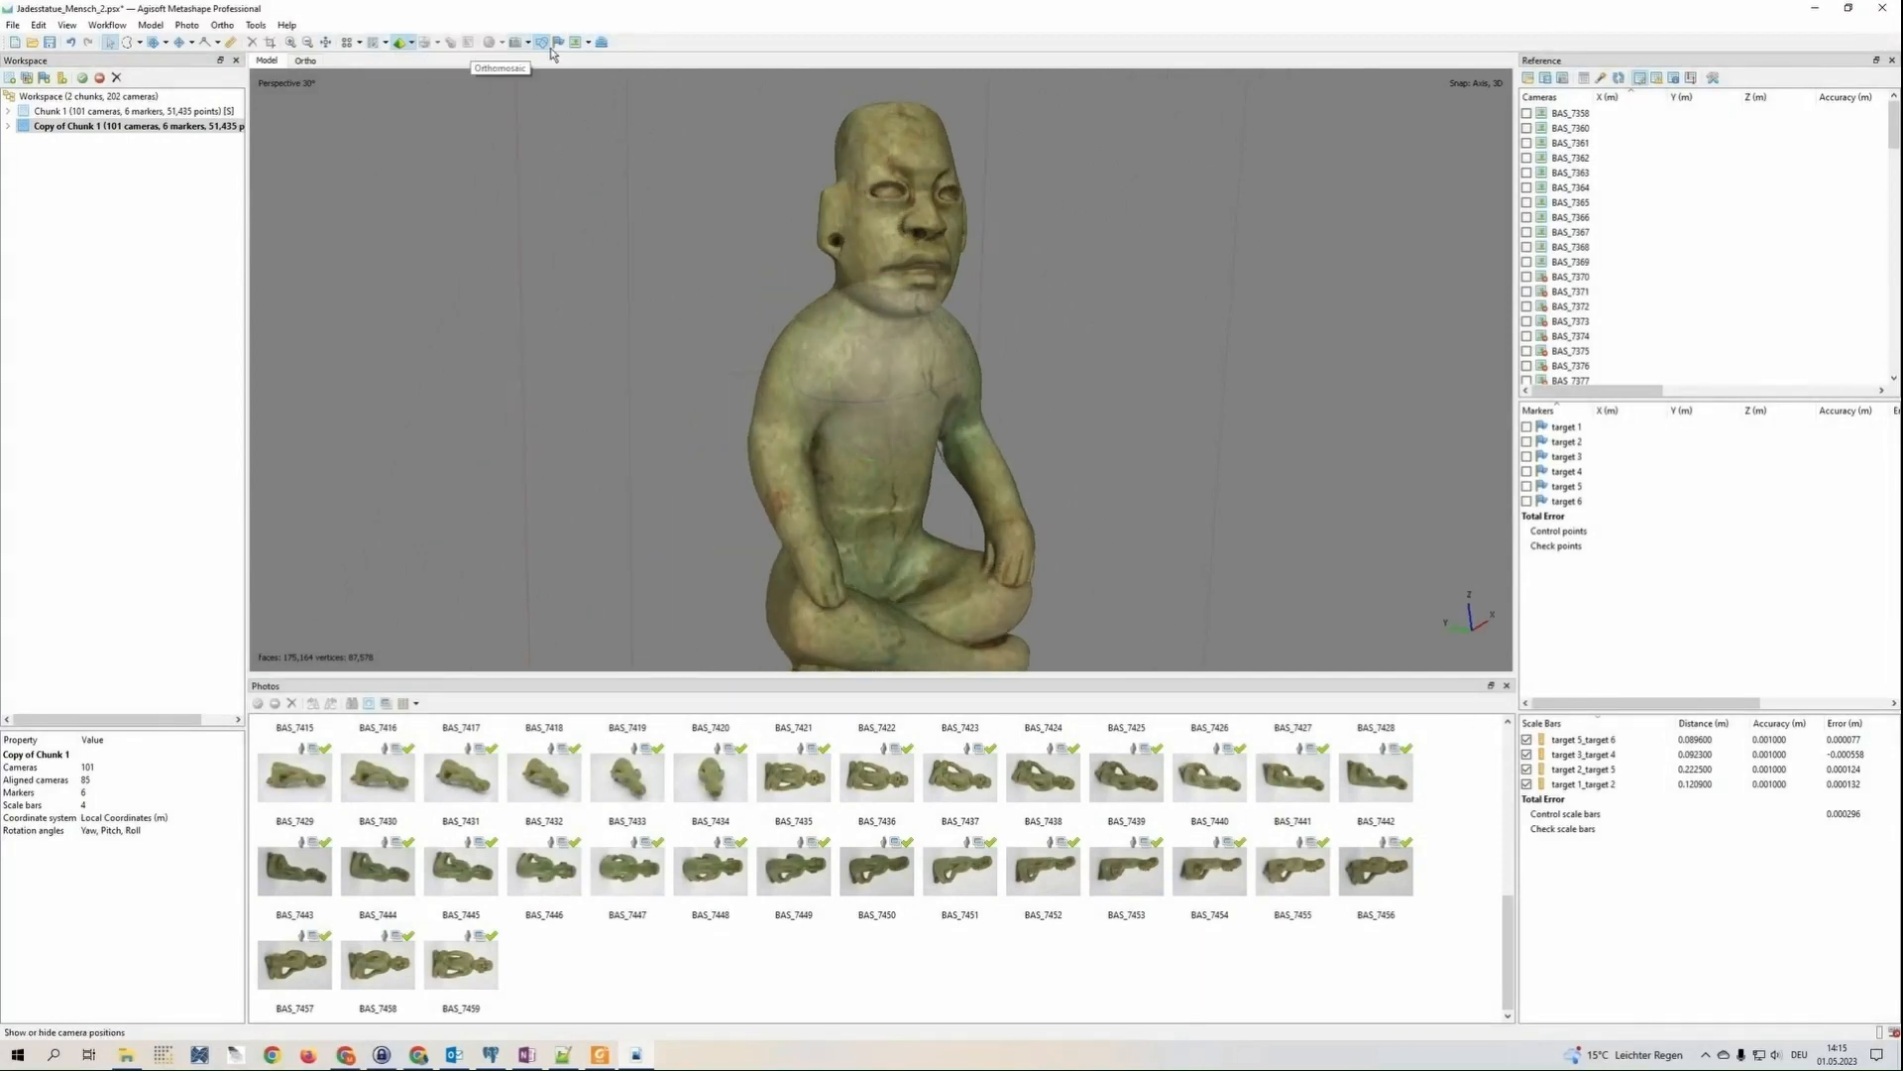
pyautogui.click(413, 43)
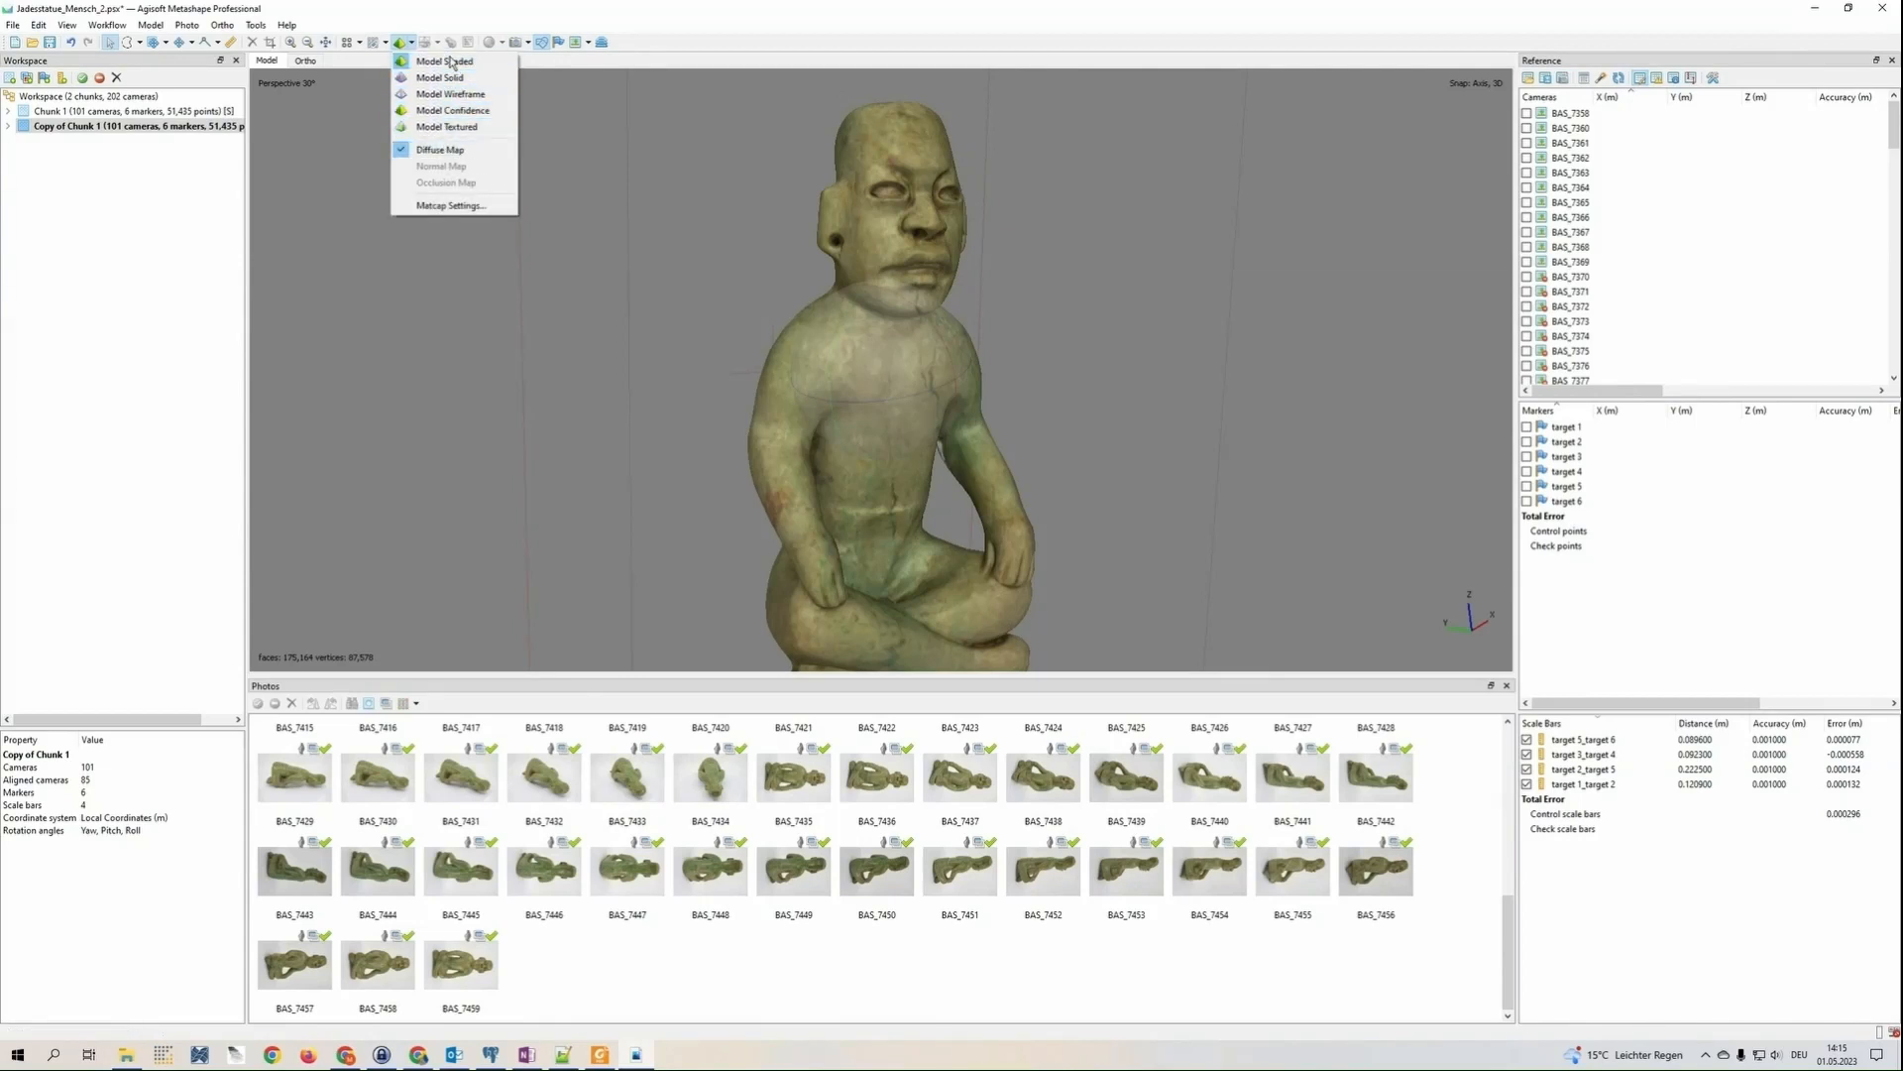
pyautogui.click(466, 134)
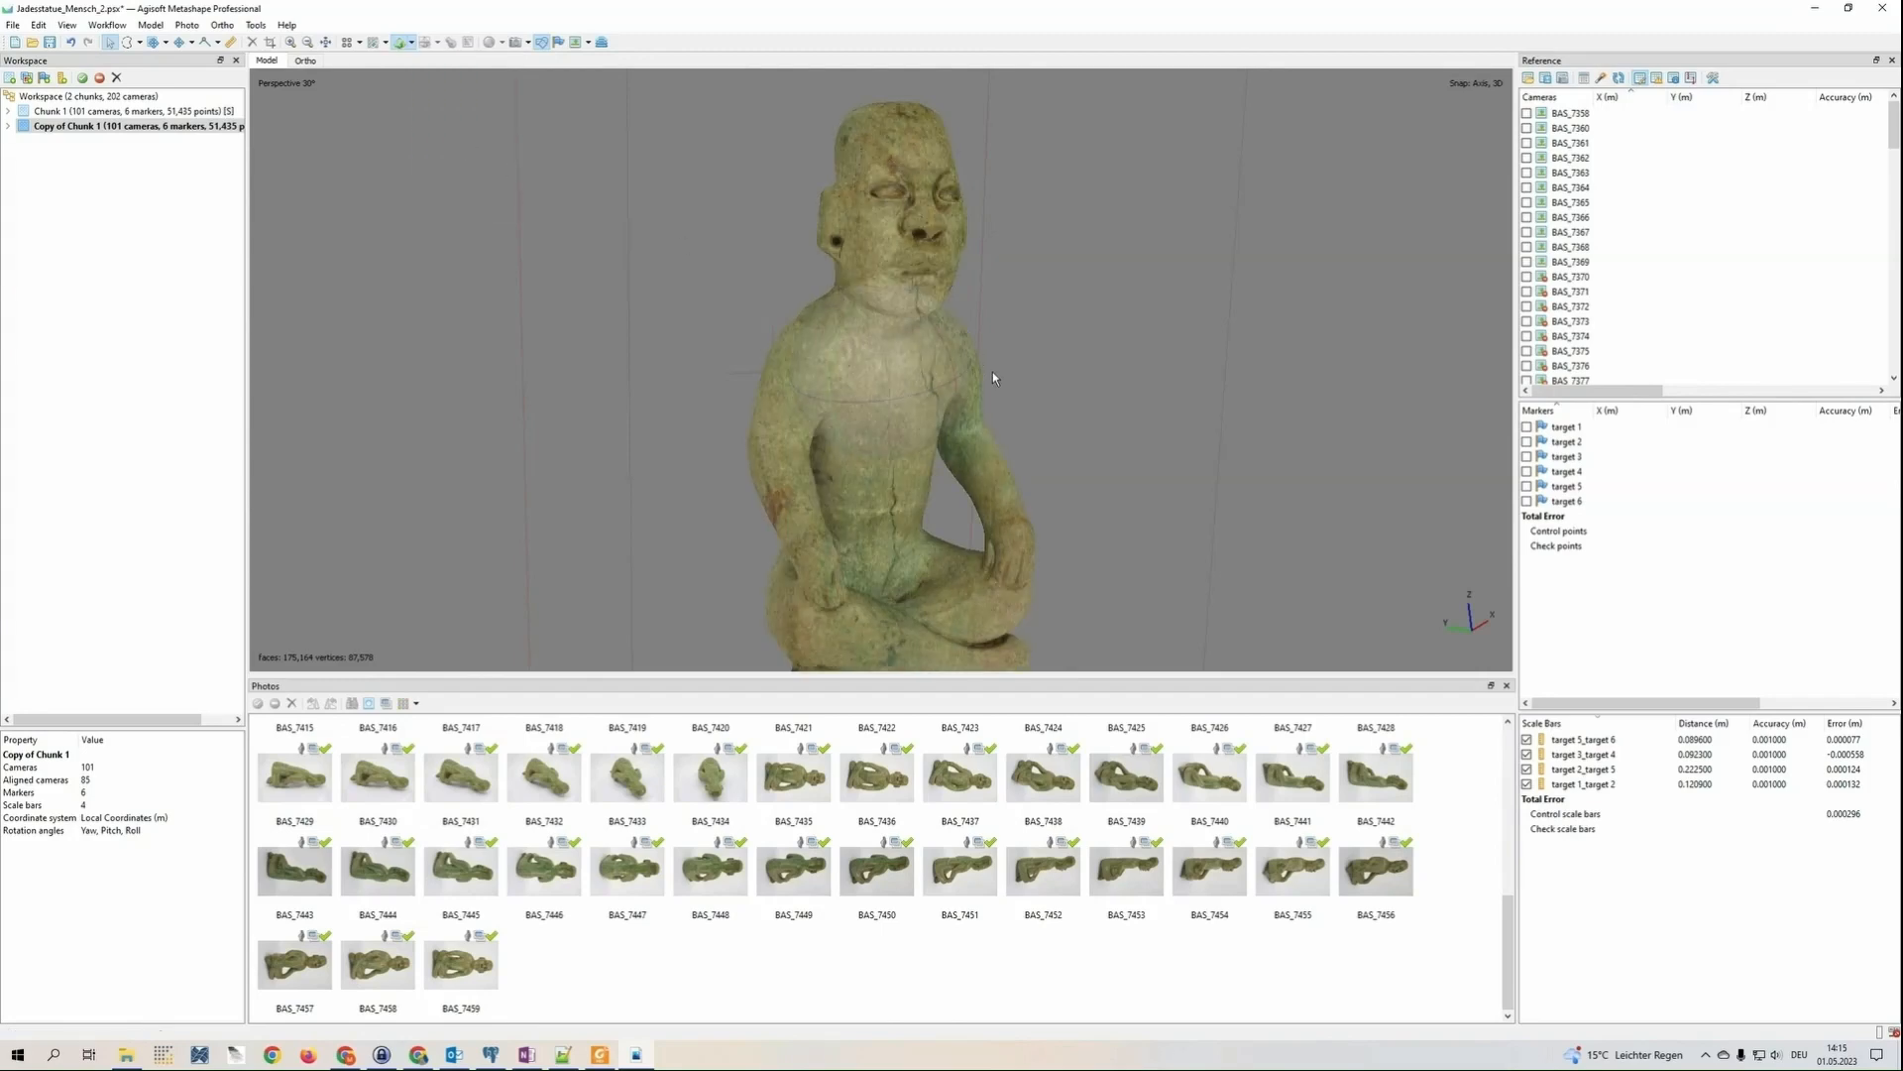
pyautogui.moveTo(992, 371); pyautogui.dragTo(856, 358)
pyautogui.scroll(5, 855, 353)
pyautogui.moveTo(857, 359); pyautogui.dragTo(858, 556, button='middle')
pyautogui.moveTo(863, 273); pyautogui.dragTo(787, 494, button='middle')
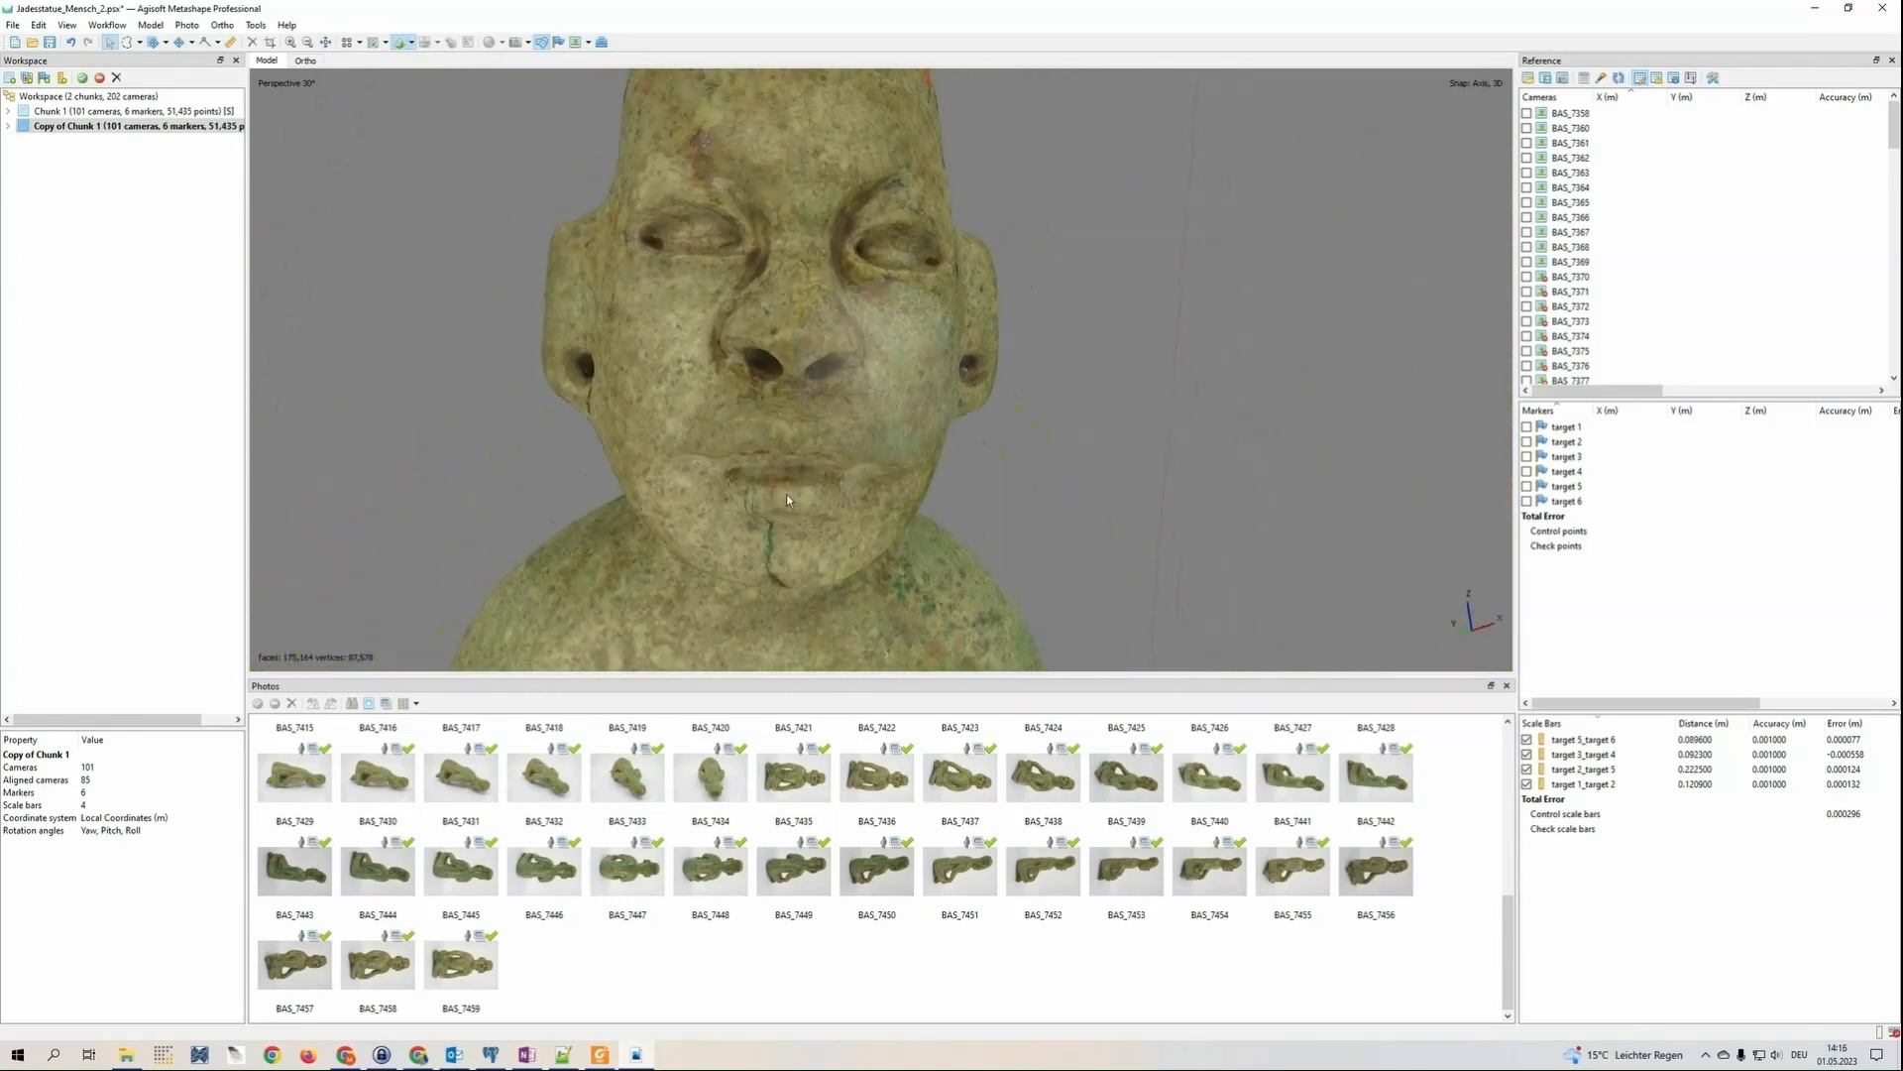
pyautogui.scroll(-4, 787, 494)
pyautogui.moveTo(787, 494); pyautogui.dragTo(743, 370)
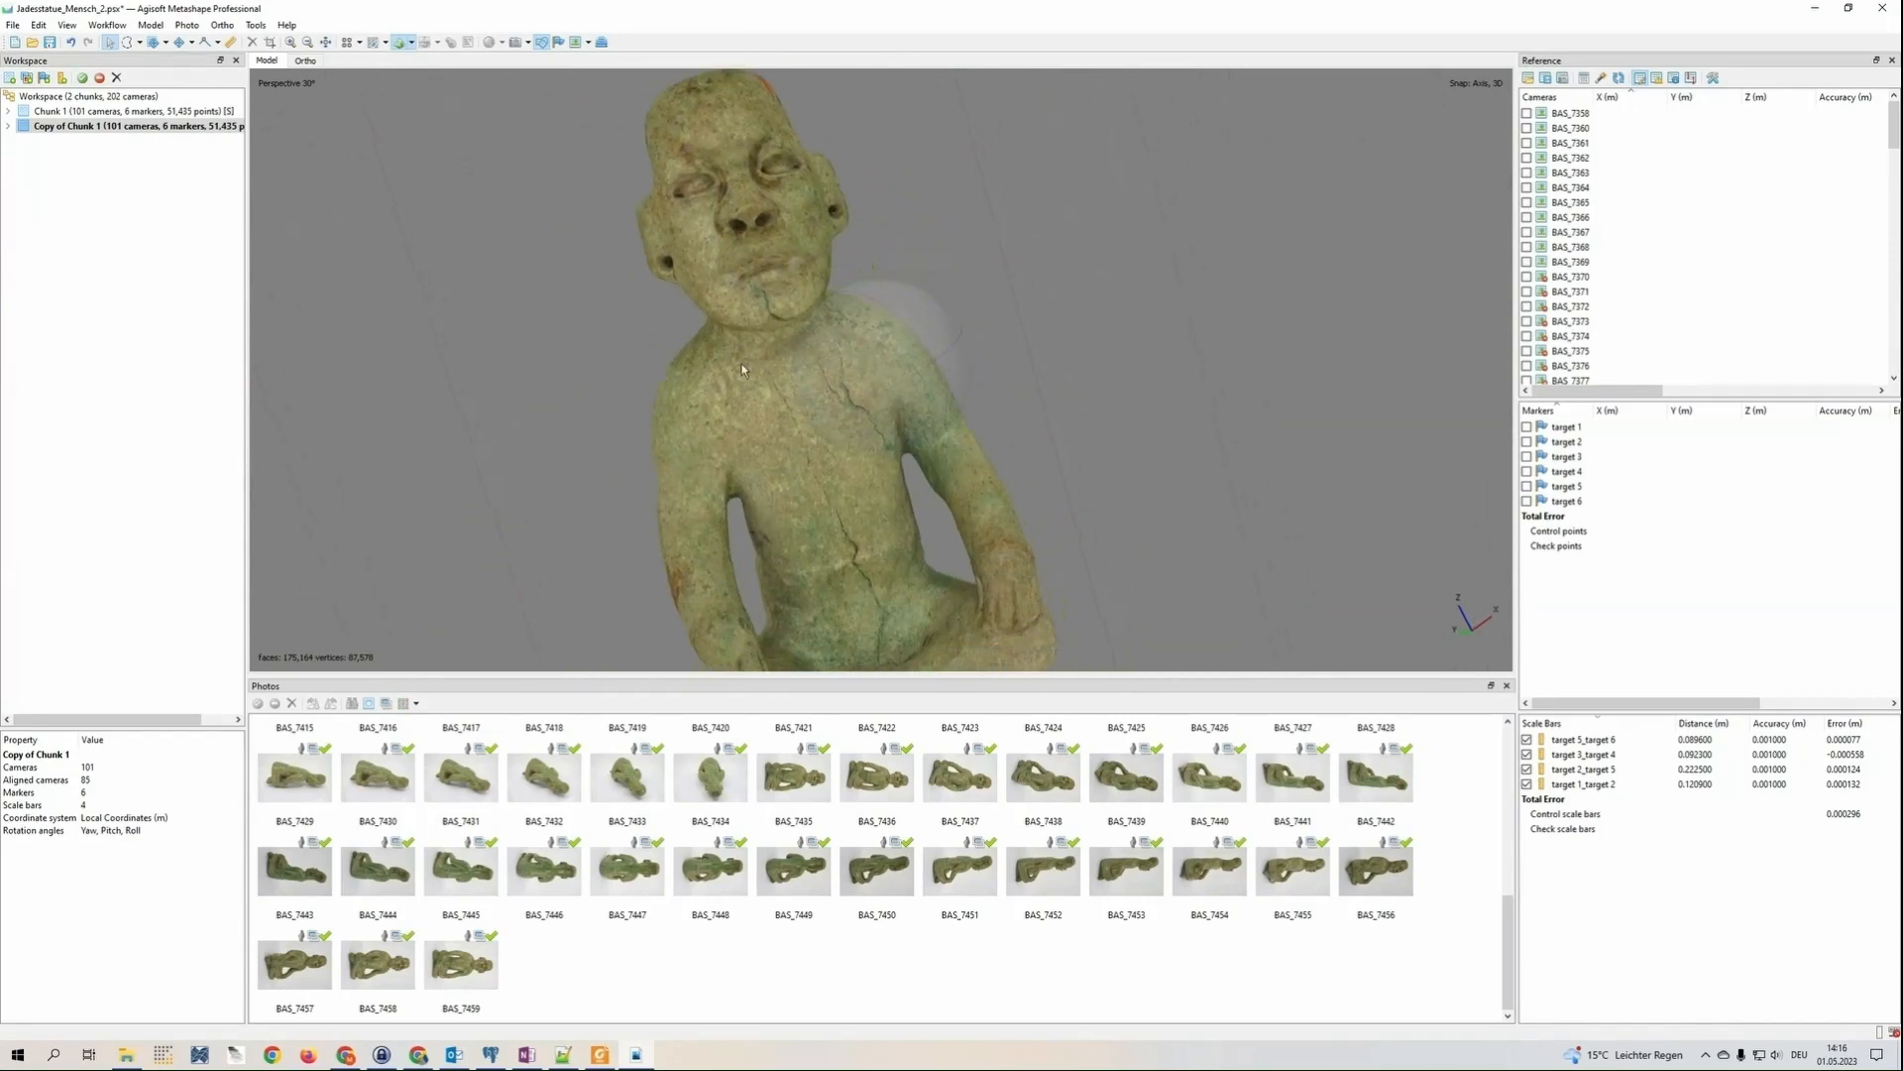